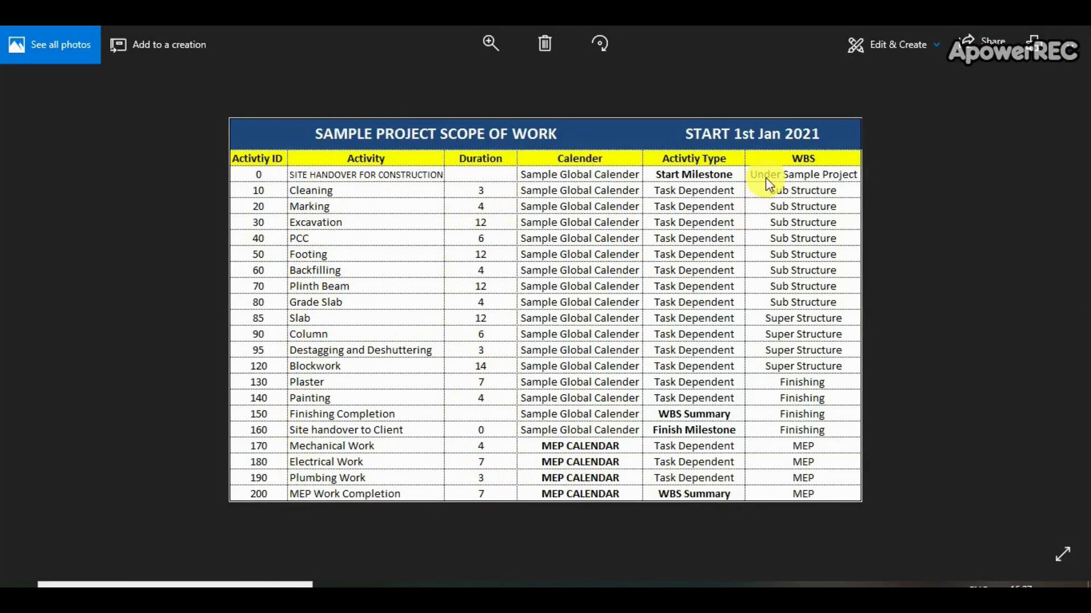
Switch to Primavera P6 and open the work breakdown structure of Sample Project 2.
key(alt+Tab)
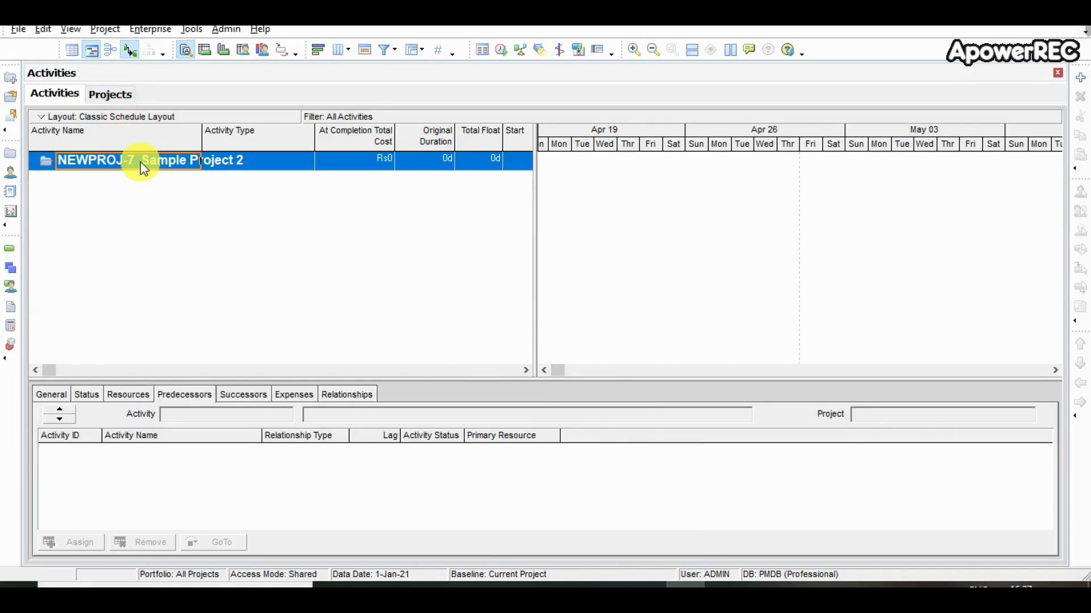
key(alt+p)
click(244, 281)
click(107, 30)
click(117, 65)
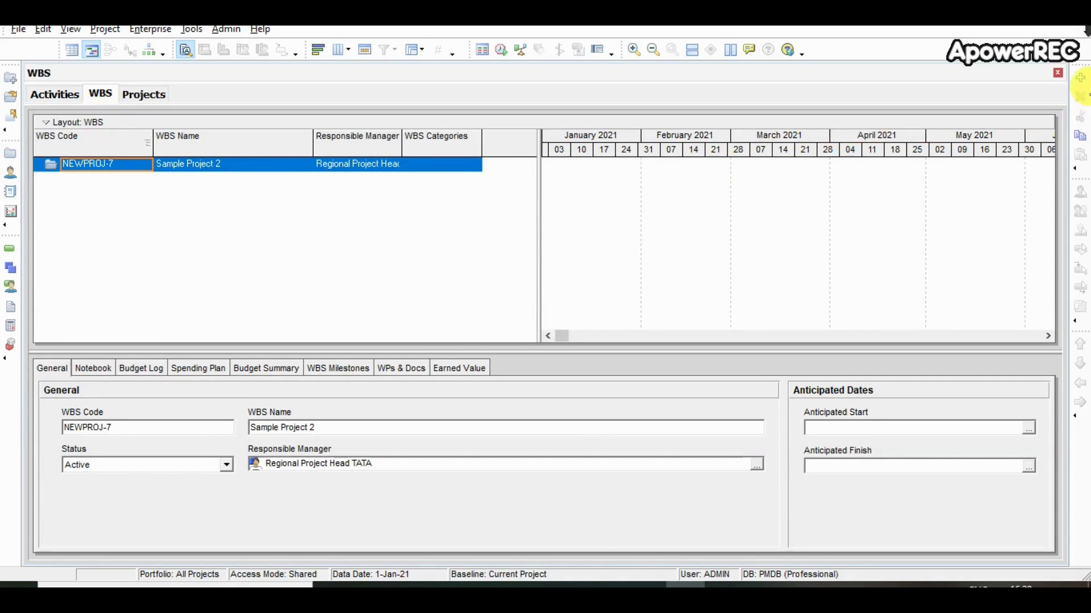
Add a WBS element under Sample Project 2 and name it Civil Work, following the project hierarchy in the Excel EPS and OBS sheet.
click(1081, 80)
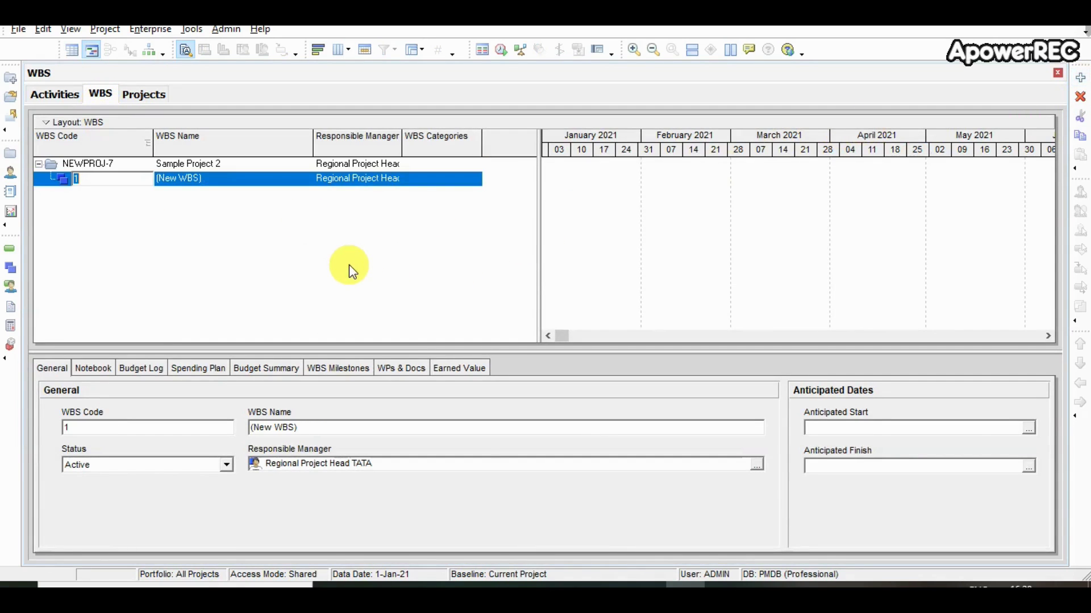
key(alt+Tab)
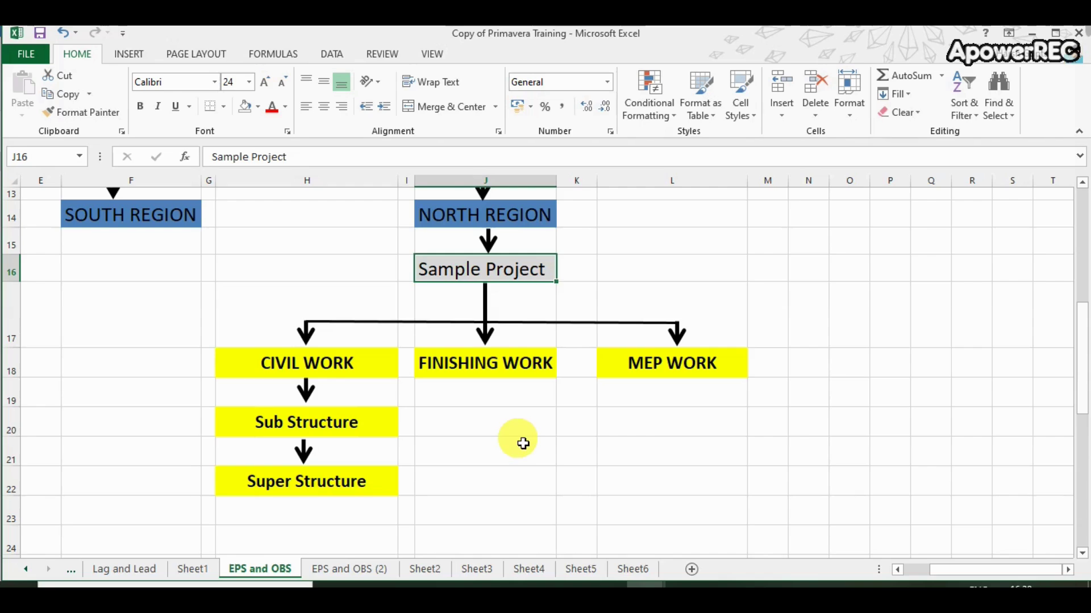
click(346, 364)
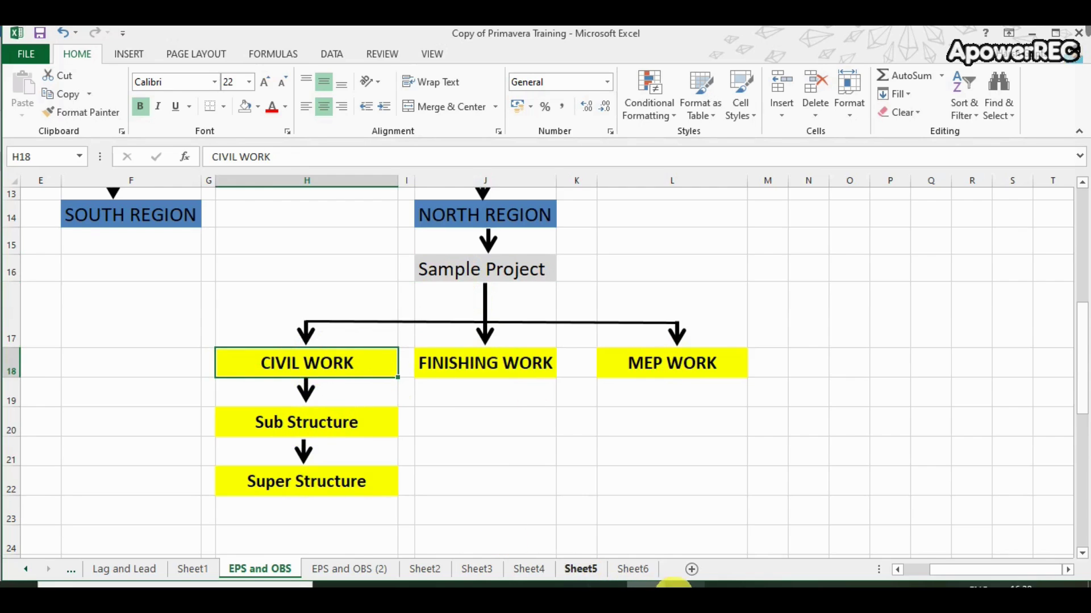
click(685, 585)
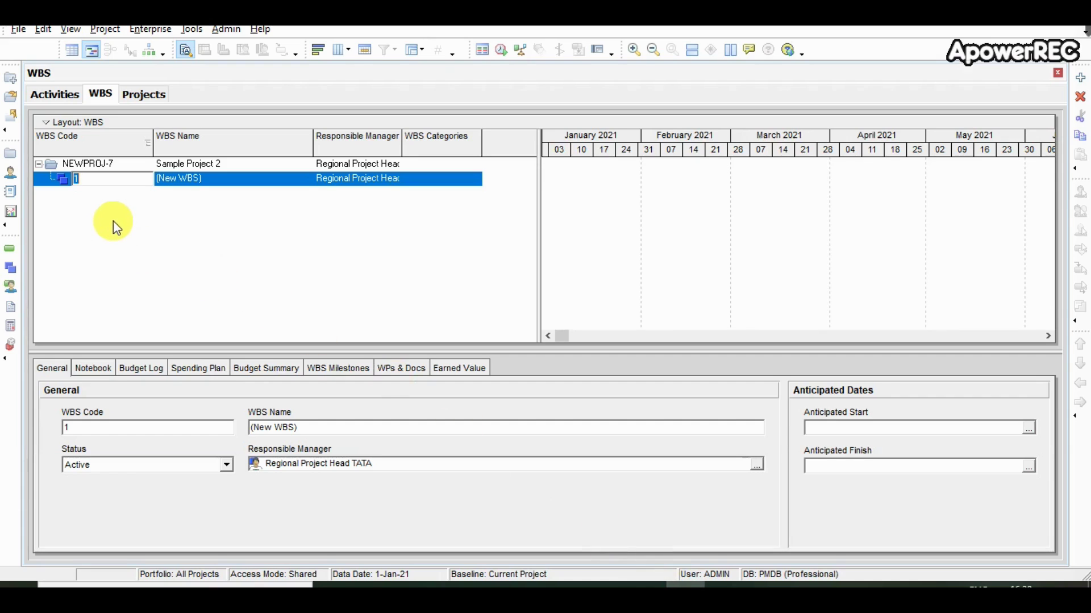
click(193, 176)
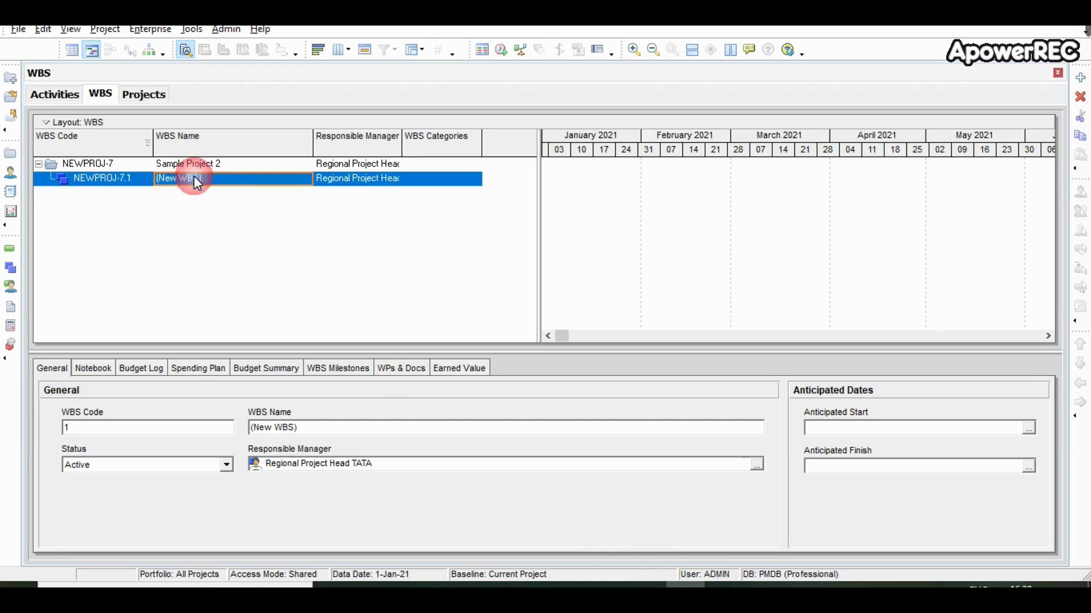
click(195, 179)
double_click(158, 180)
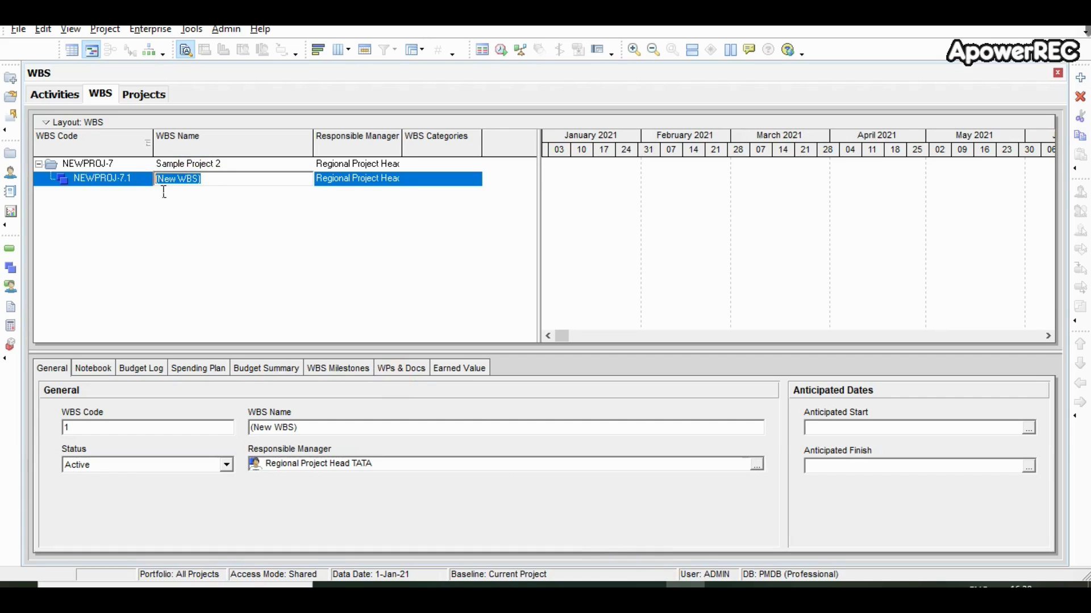
text(Civil Work)
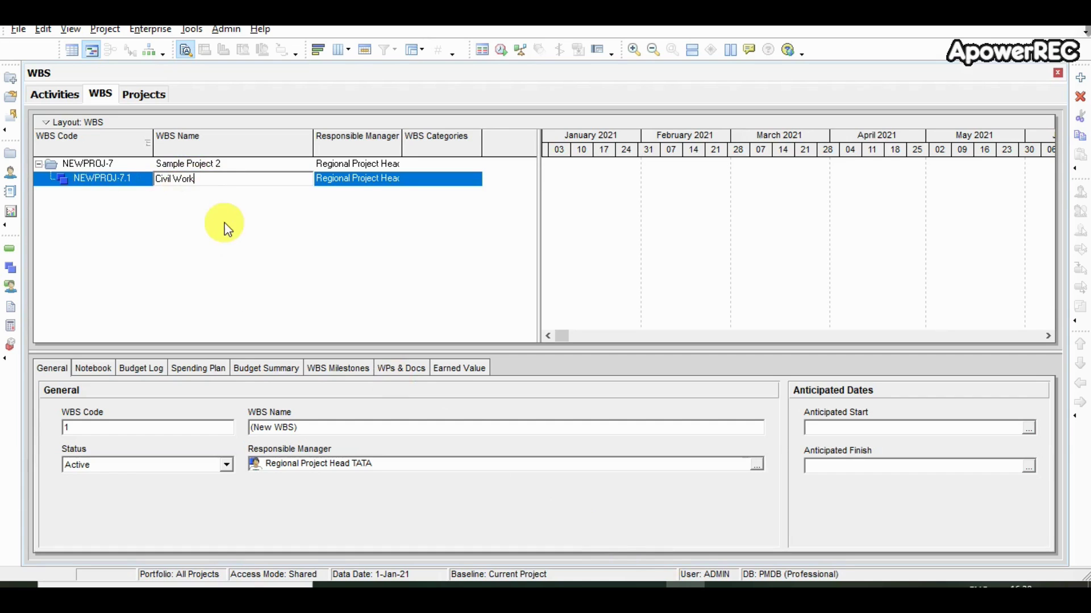
key(Return)
Add a child WBS element named Sub Structure under Civil Work.
click(1071, 83)
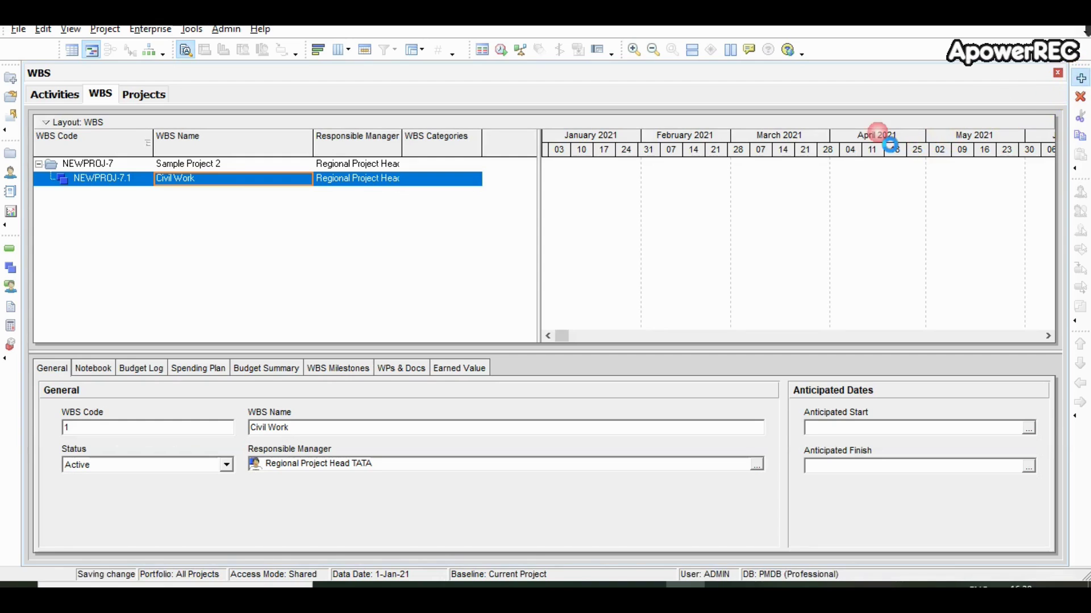
double_click(227, 195)
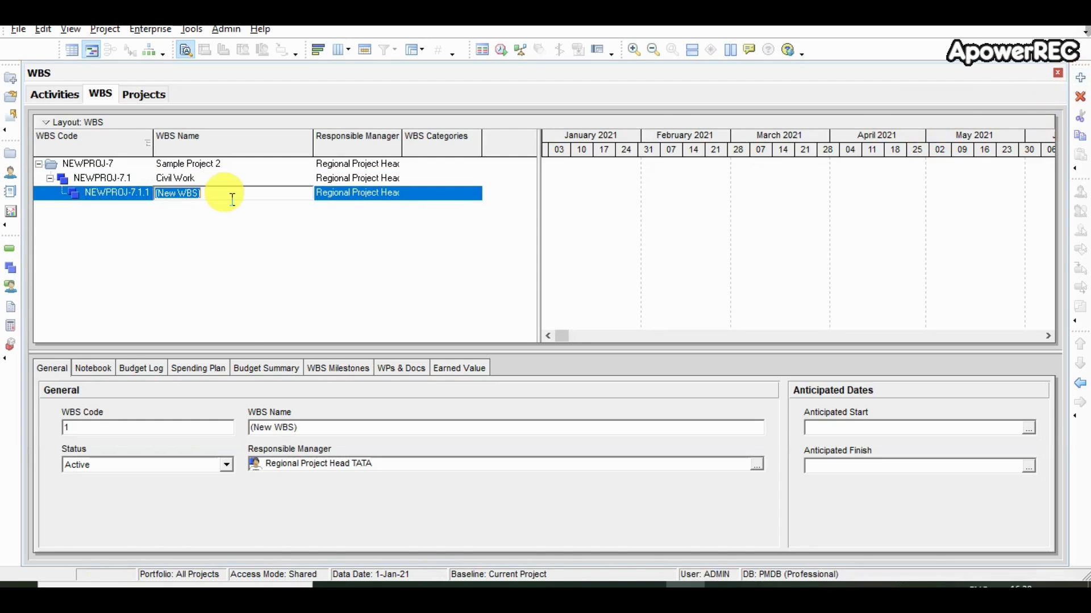
text(Sub)
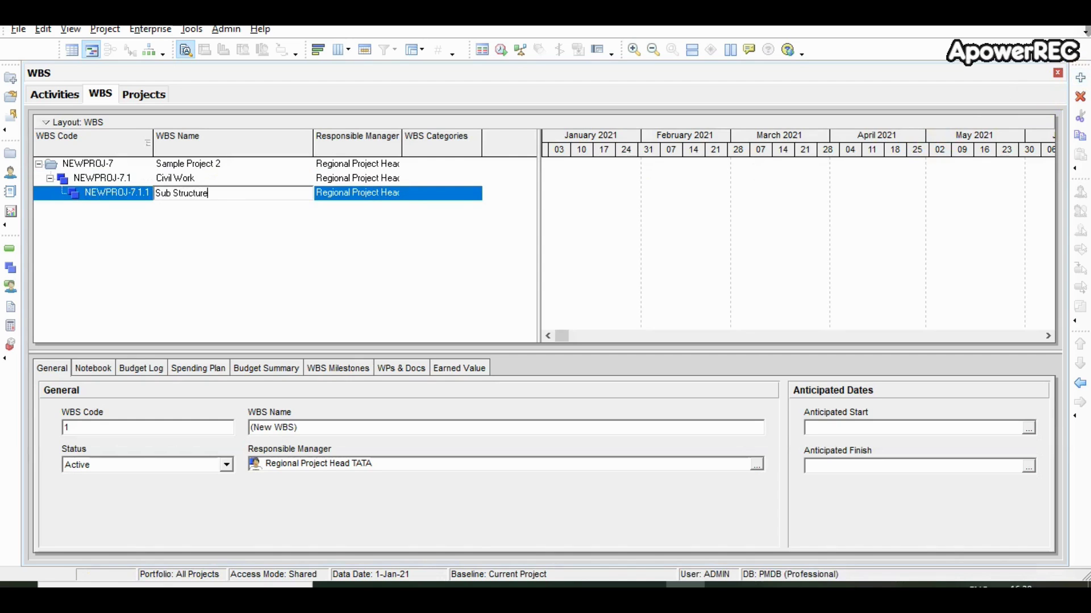
text( Structure)
key(Return)
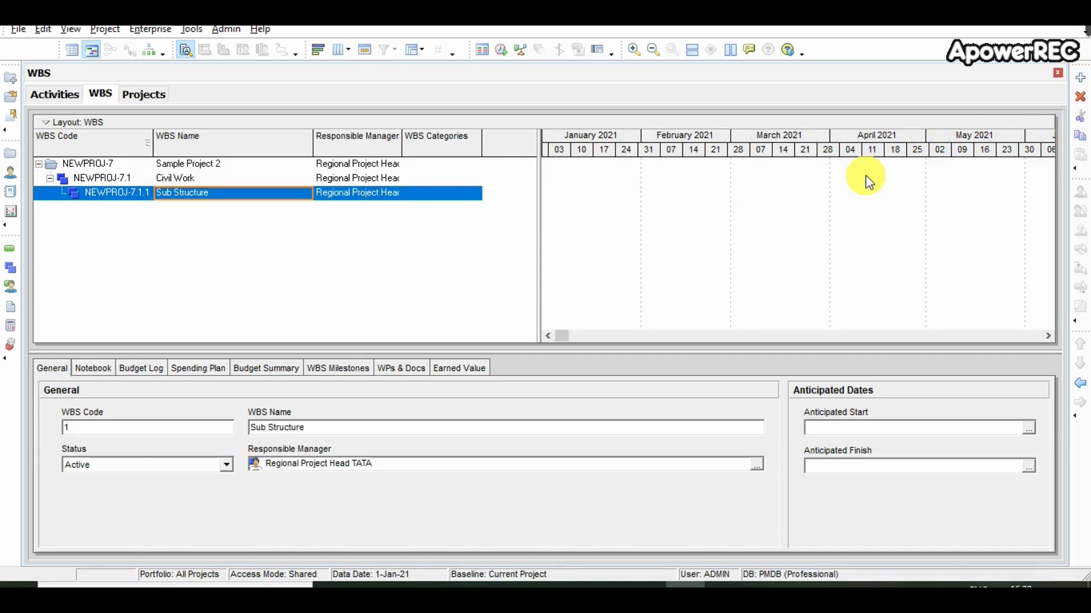
Add a second child WBS element named Super Structure under Civil Work.
click(284, 178)
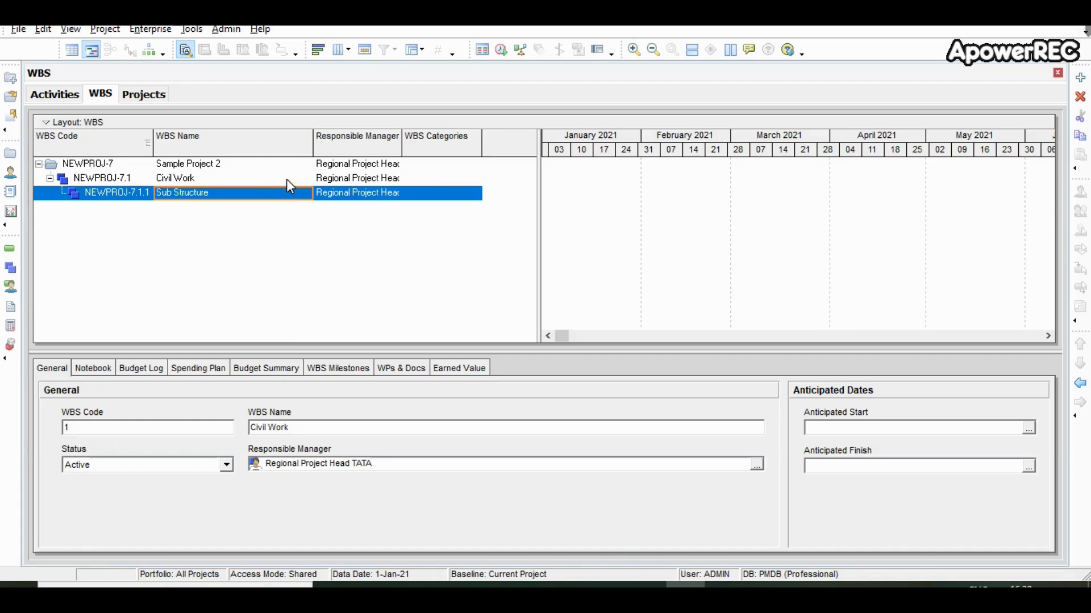
click(1080, 78)
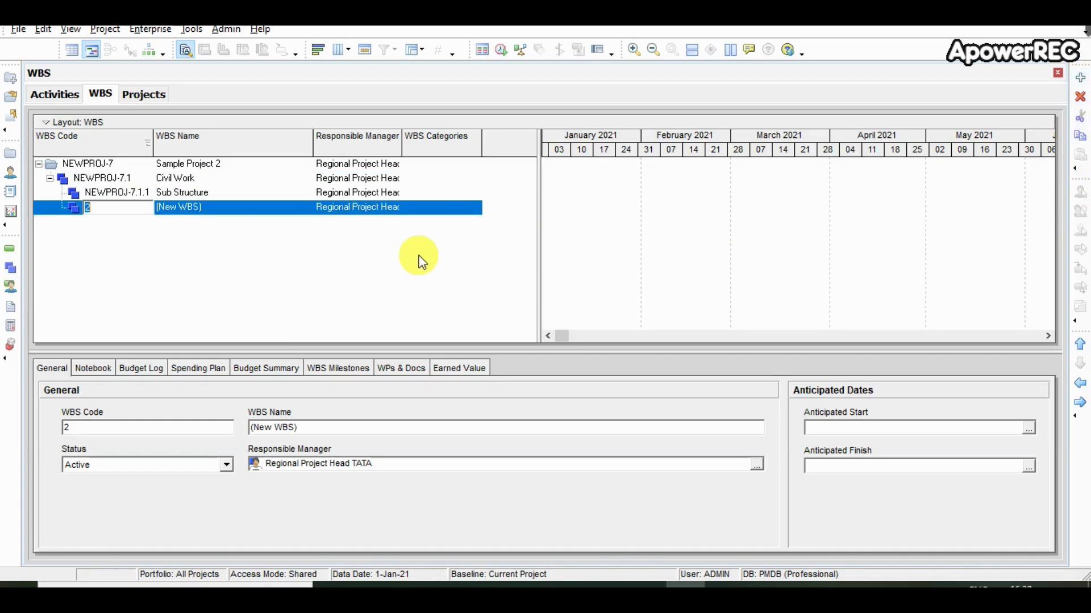
click(229, 207)
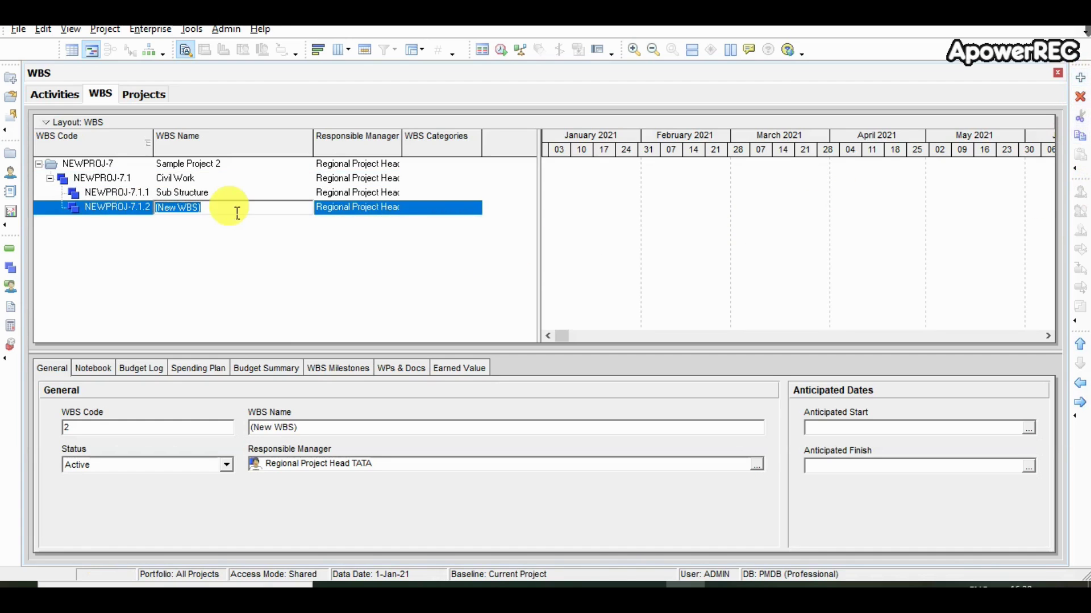
text(Super Structure)
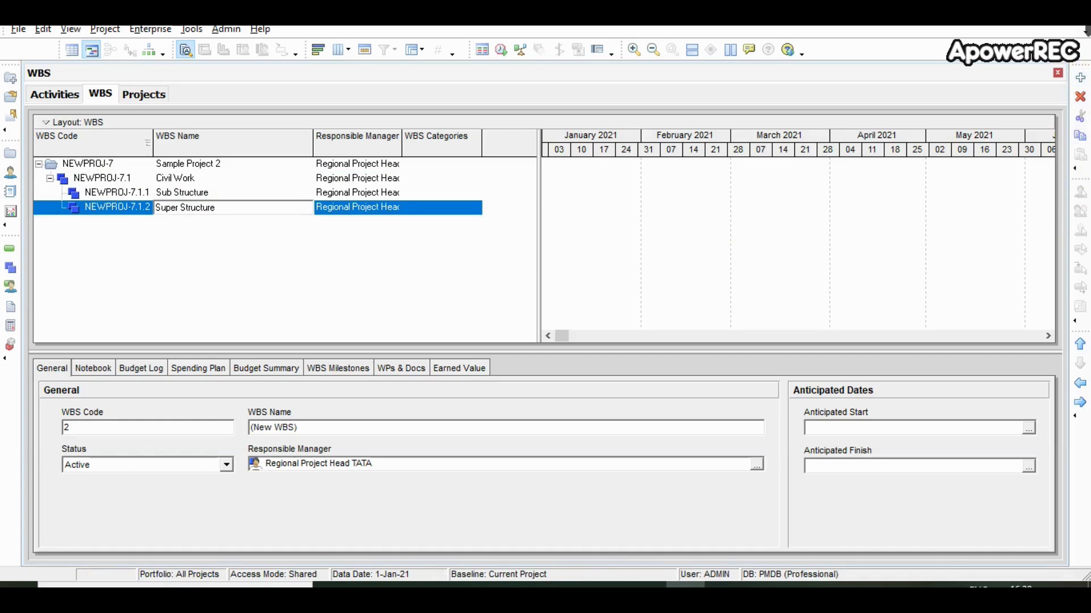
click(231, 254)
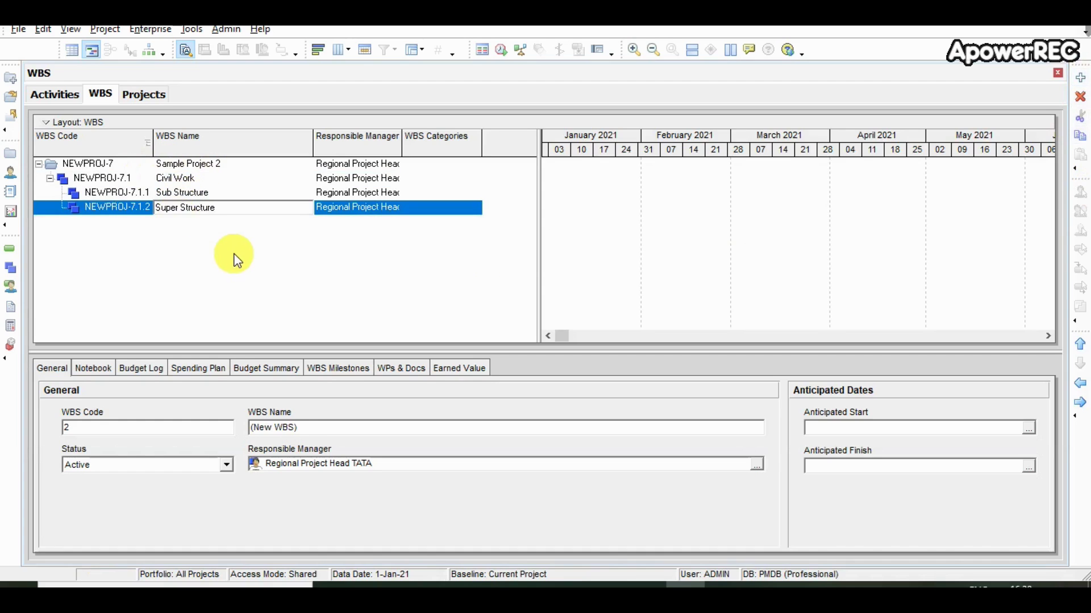
Add a WBS element named Finishing Work and outdent it to the same level as Civil Work.
click(56, 181)
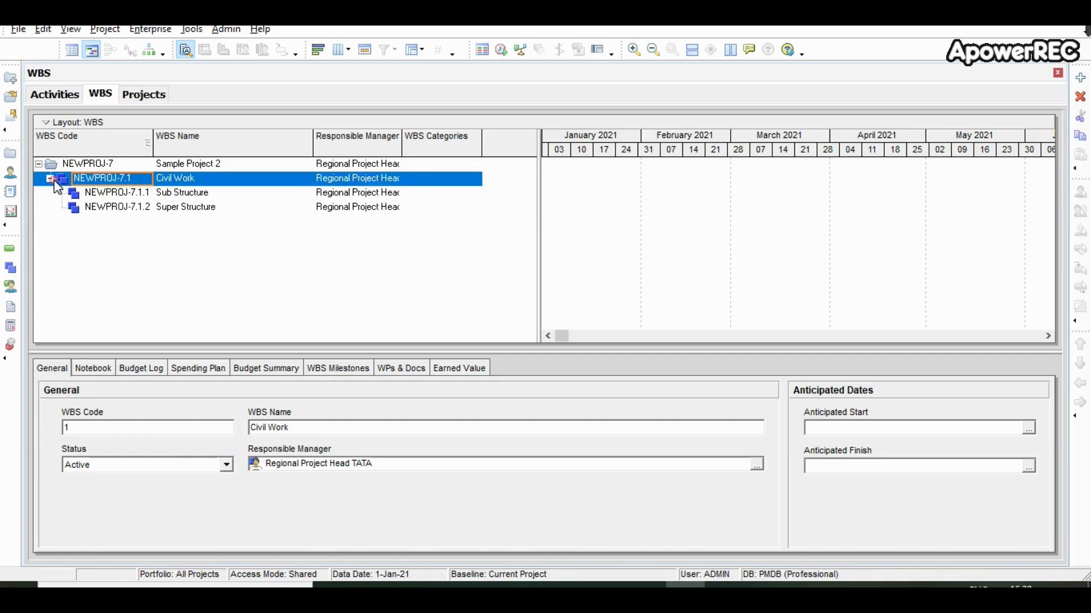
click(1079, 77)
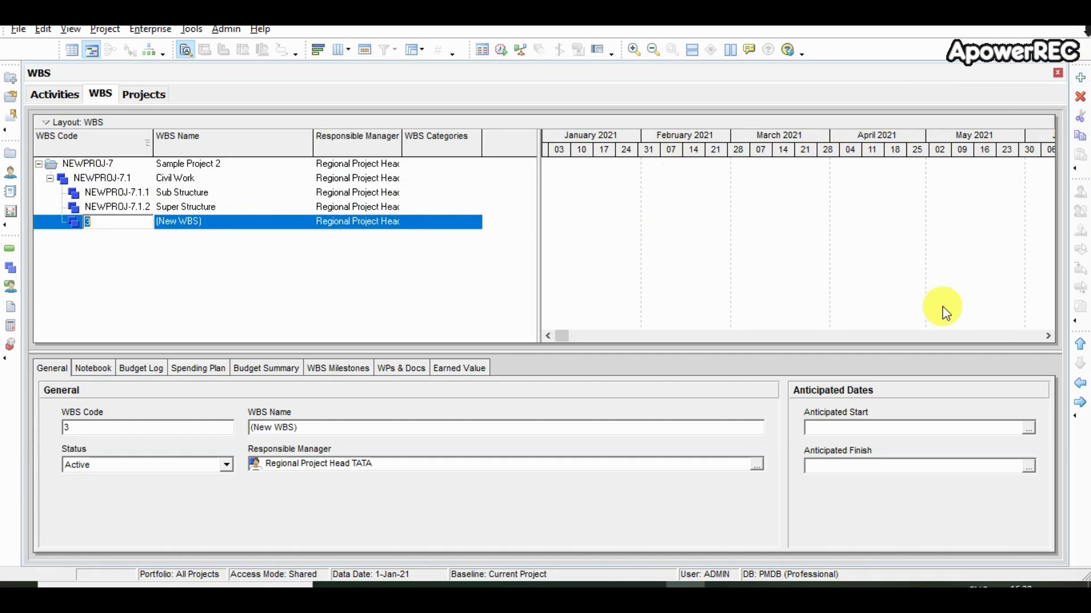
click(1080, 384)
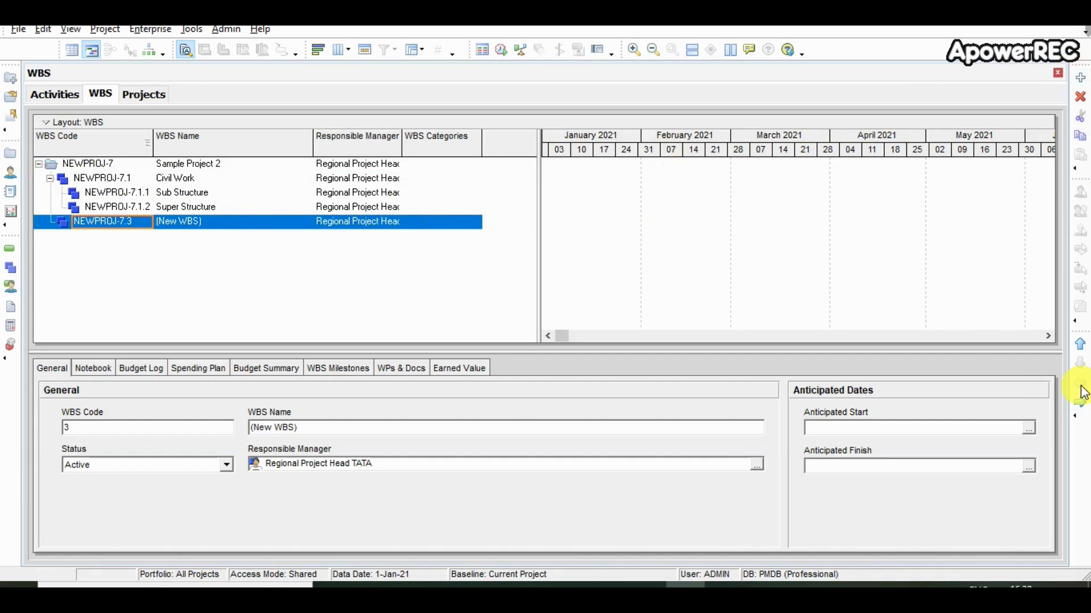
click(189, 223)
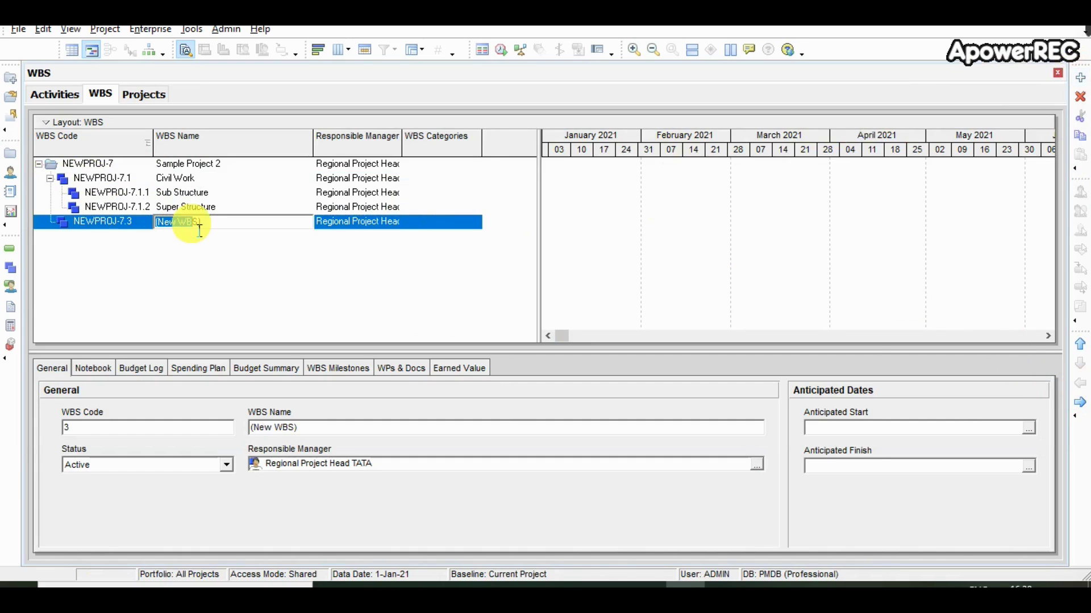
text(Finishing Work)
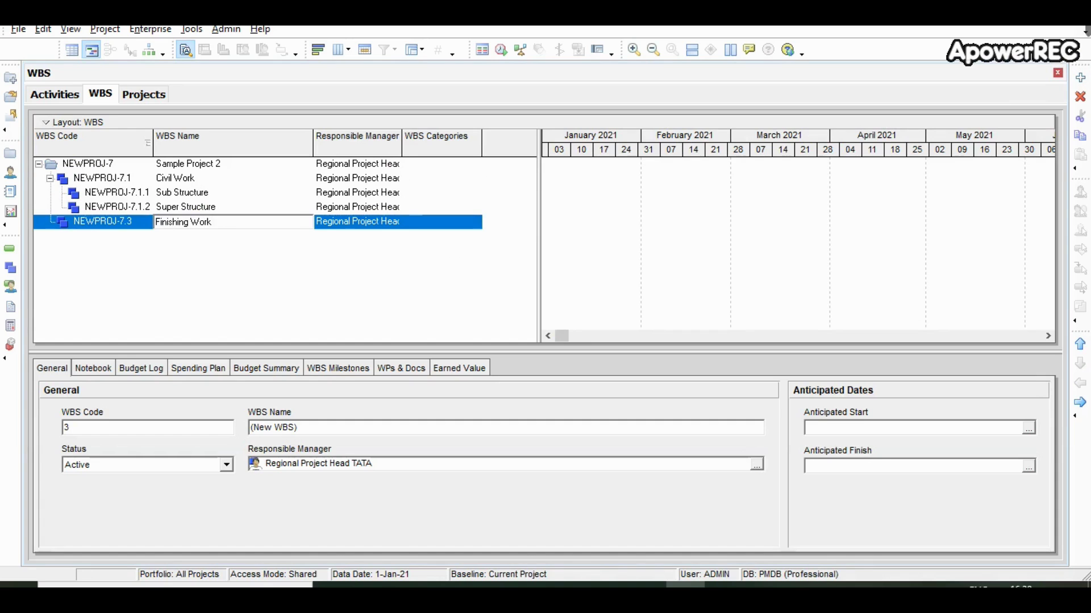
key(Return)
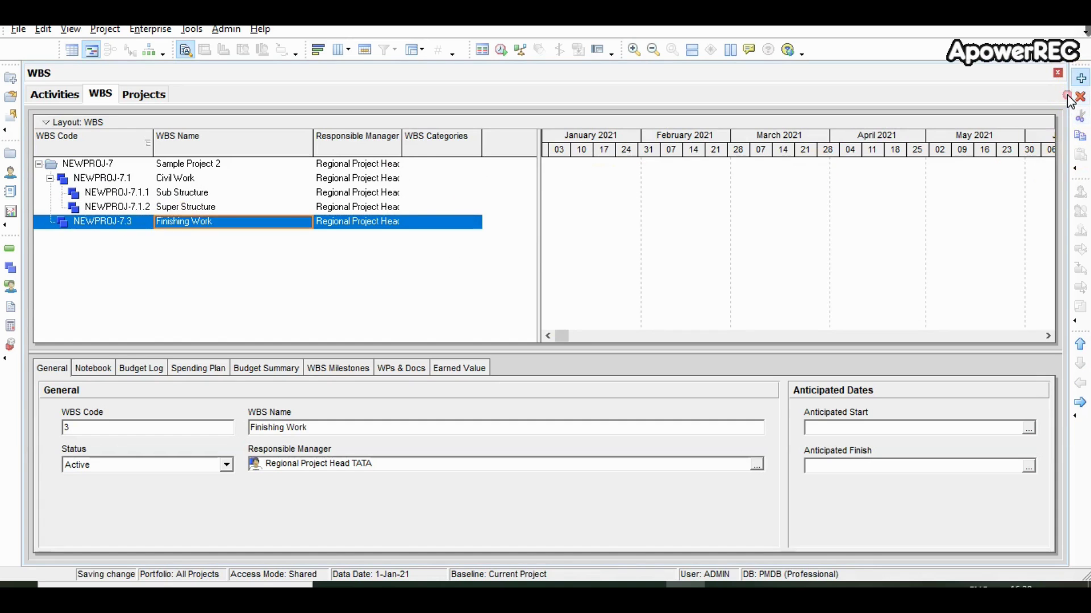
Add a WBS element named MEP Work at the same level as Finishing Work.
click(1079, 80)
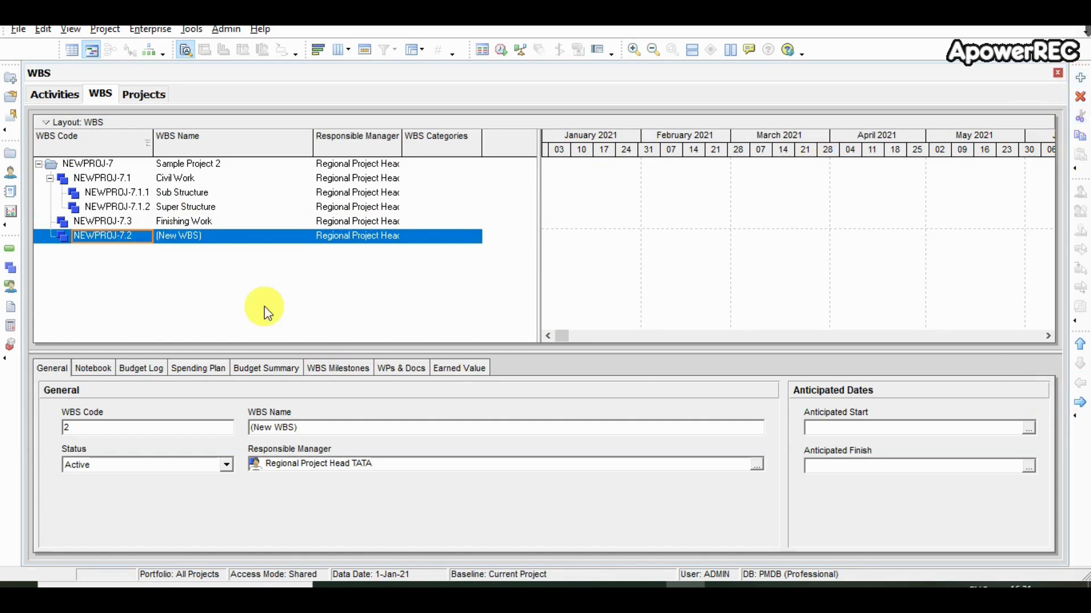
click(222, 237)
text(MEP Work)
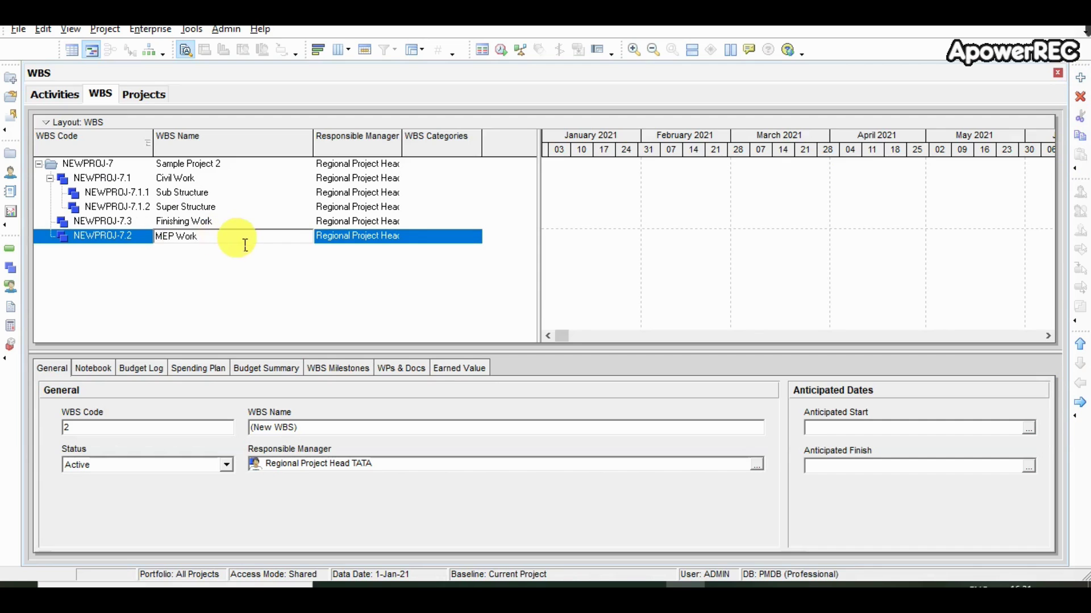
click(243, 268)
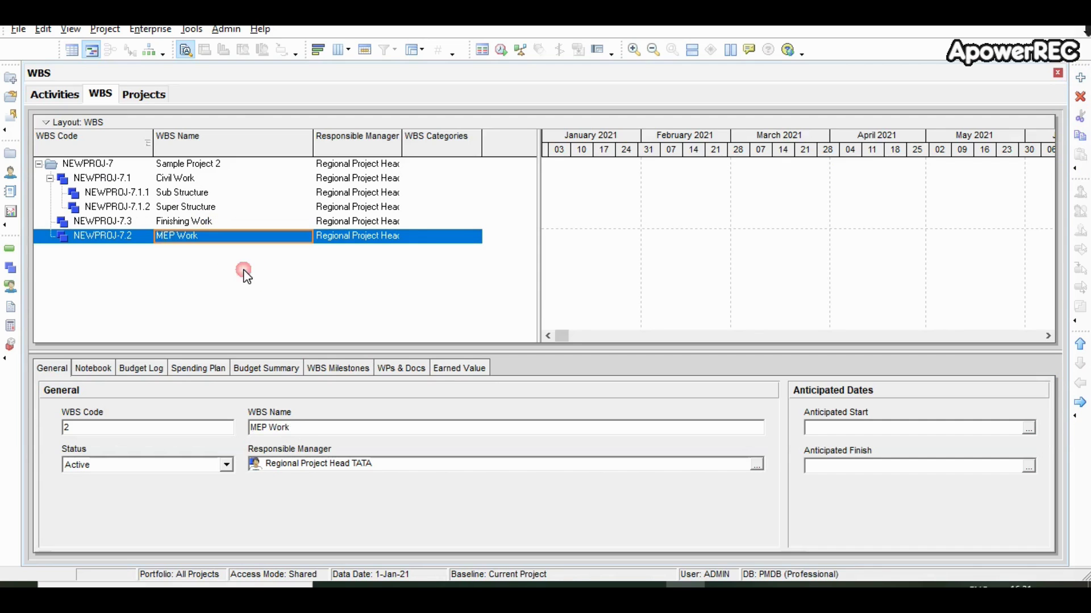
Add an activity directly under Sample Project 2 with ID 0 and the name Site Handover for Construction.
click(66, 106)
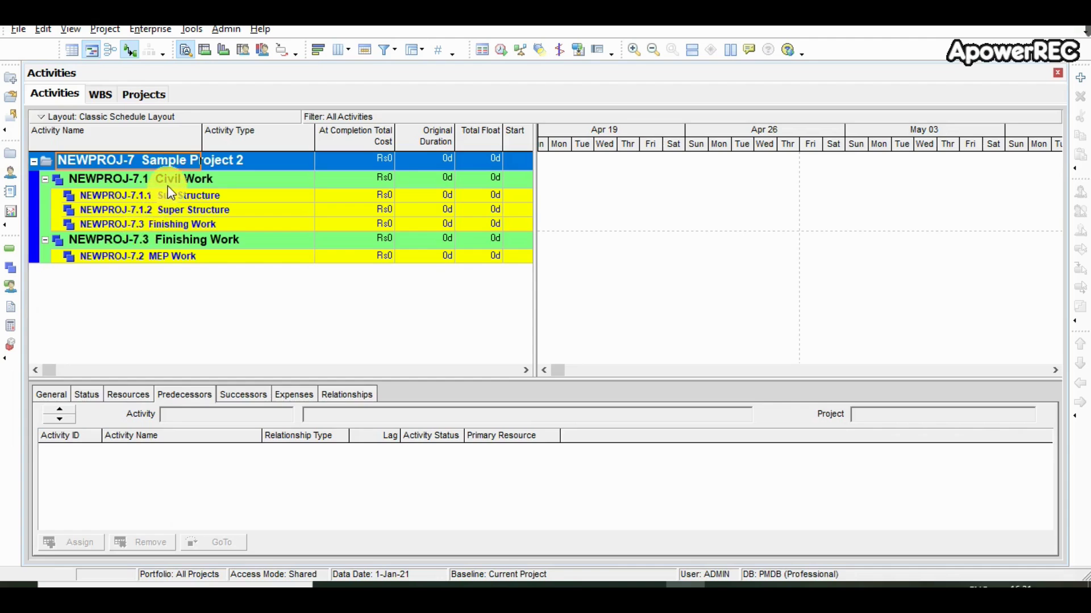
click(168, 180)
click(170, 161)
click(1080, 78)
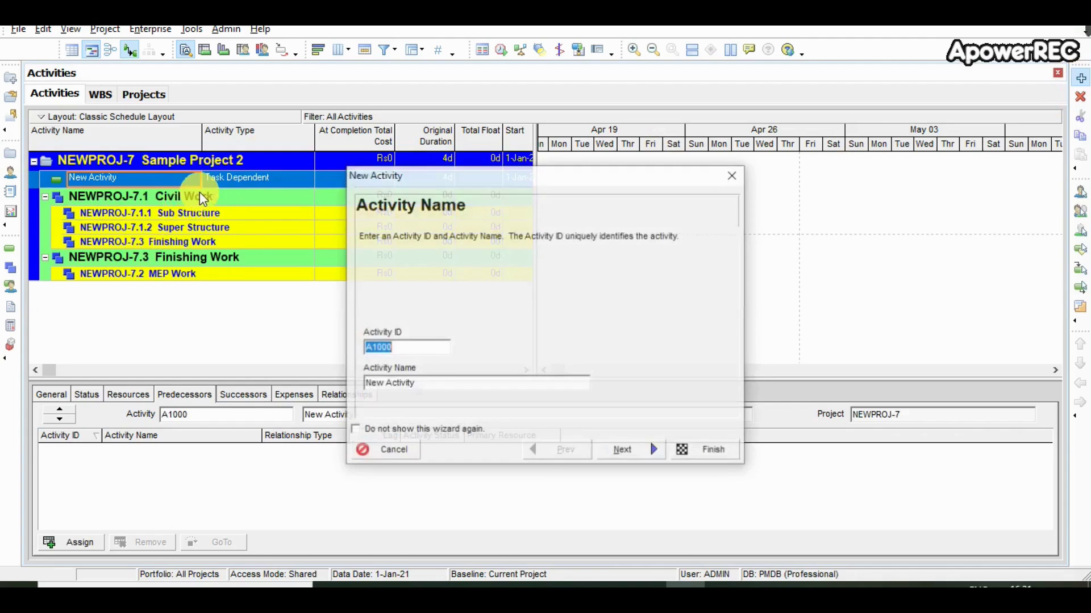
click(427, 385)
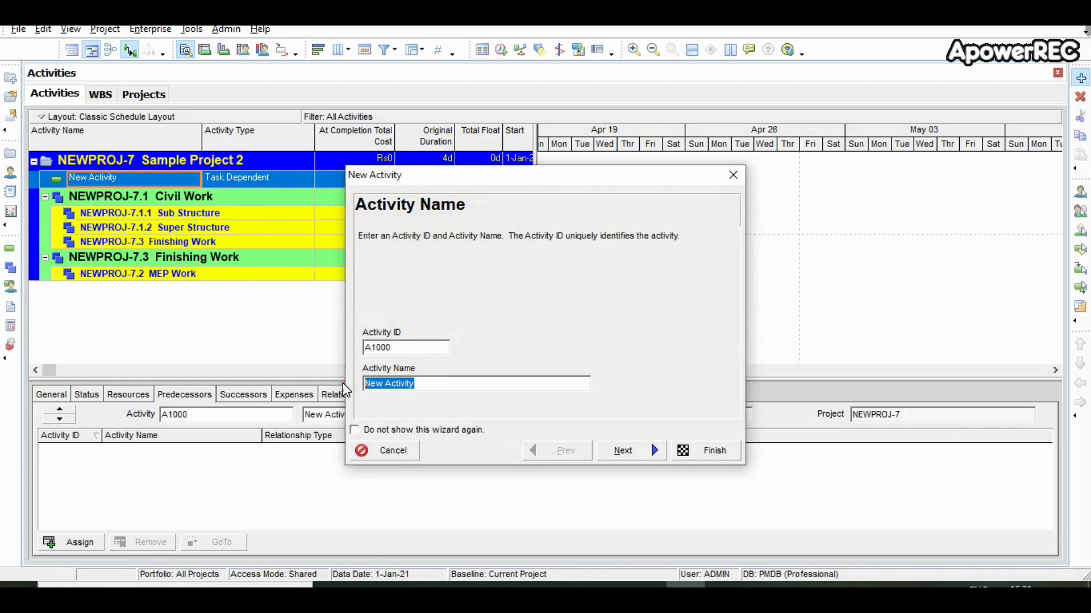
text(Site Handover for Construction)
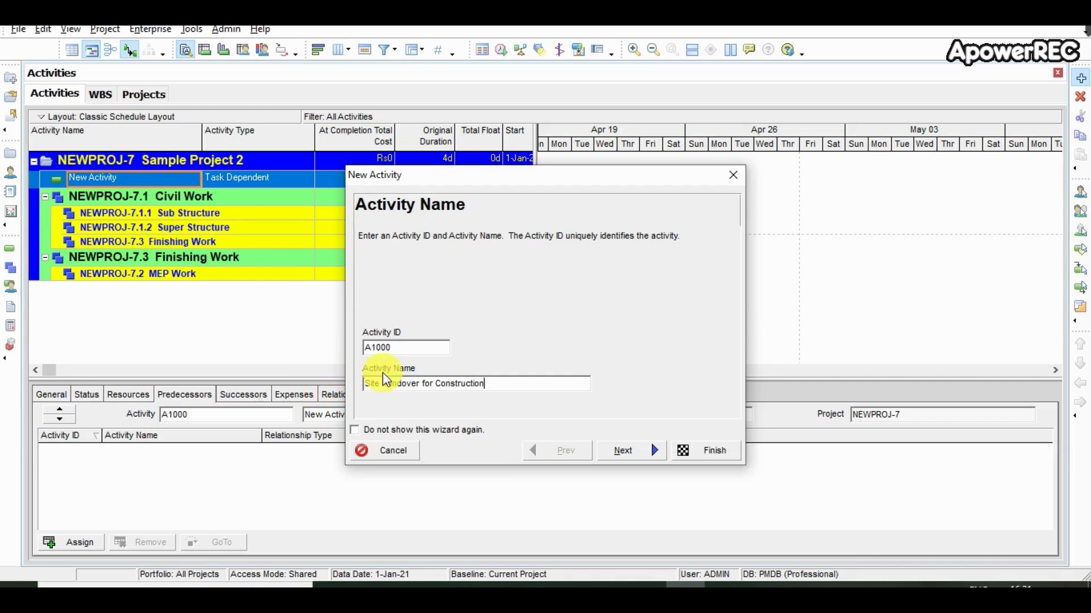
drag(395, 348, 353, 352)
text(0)
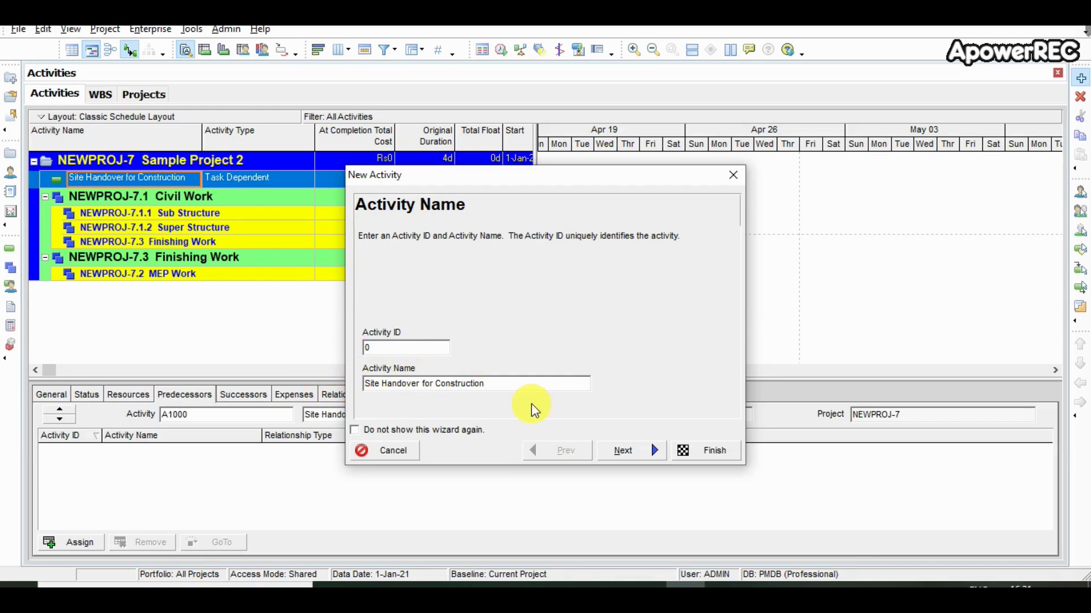
Keep Sample Project 2 as the new activity's WBS and set its activity type to Start Milestone.
click(621, 449)
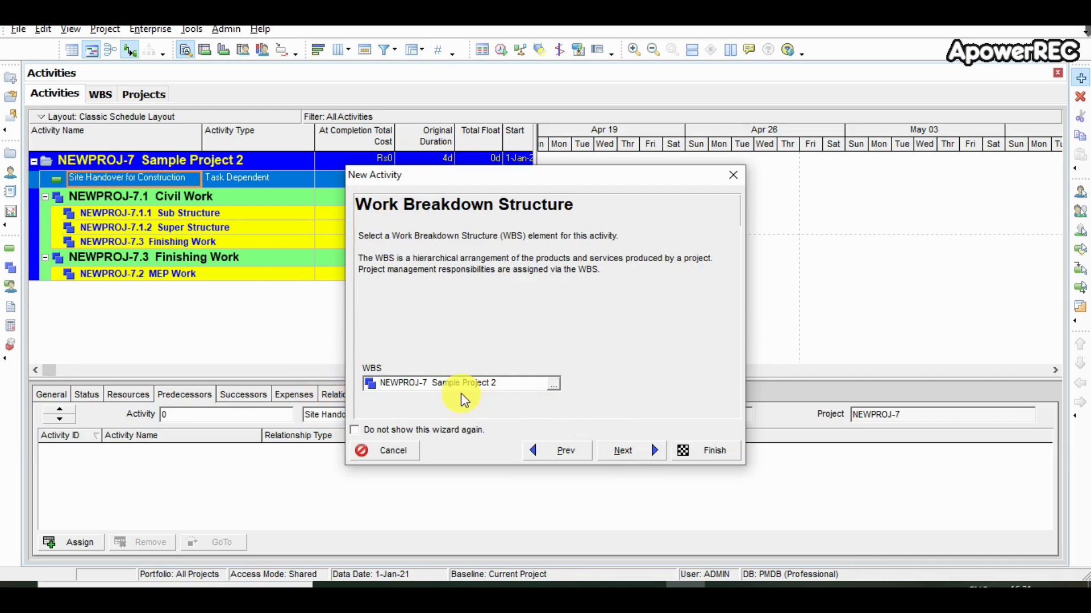
click(630, 453)
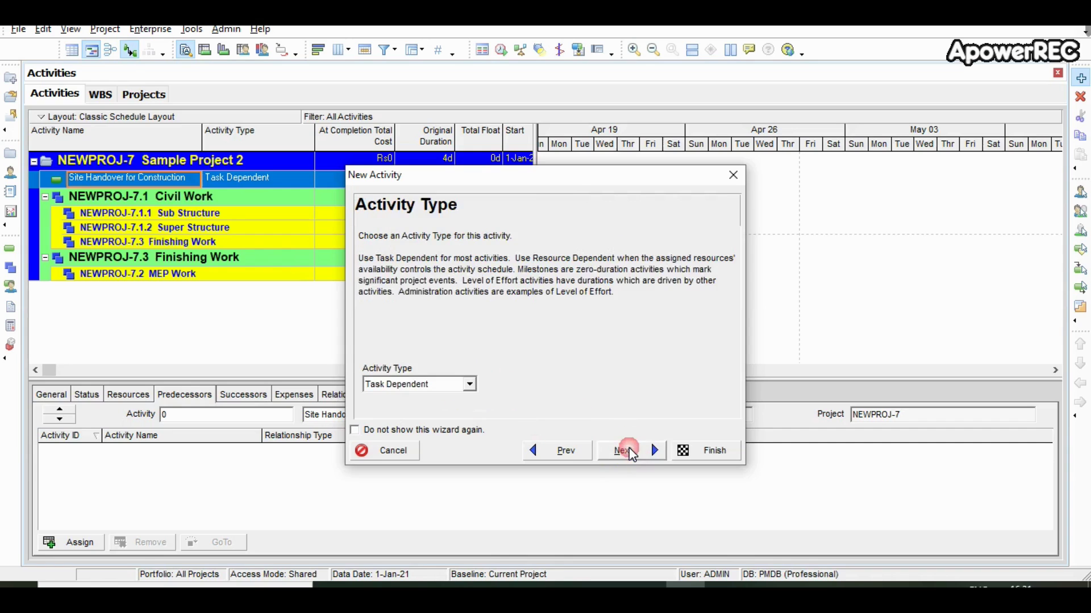
click(440, 386)
click(408, 433)
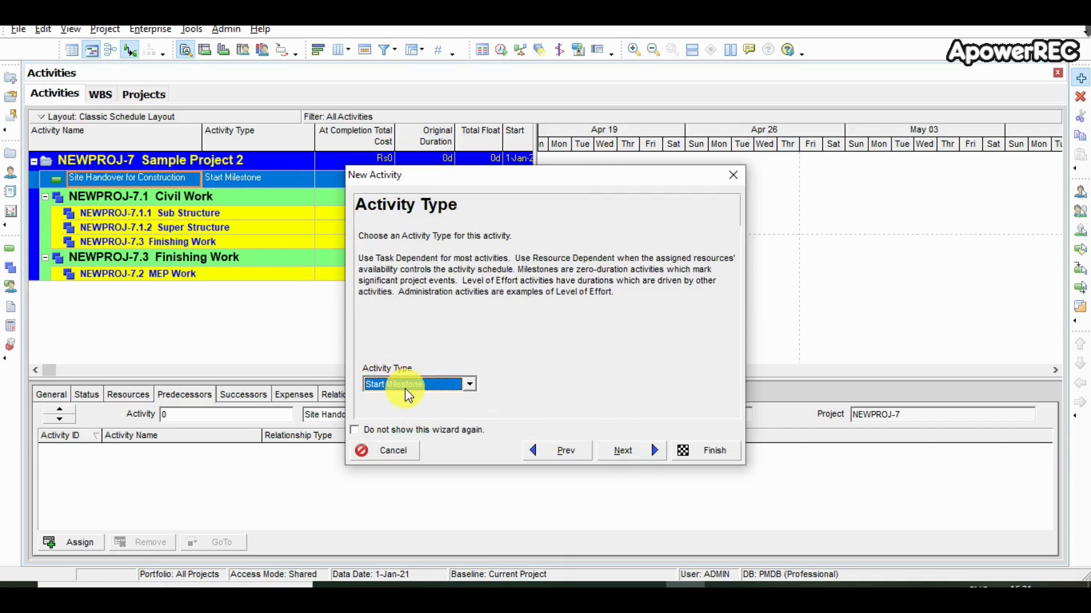
Finish the Site Handover for Construction milestone without relationships or further details, and widen the activity table to show the Finish column.
click(613, 451)
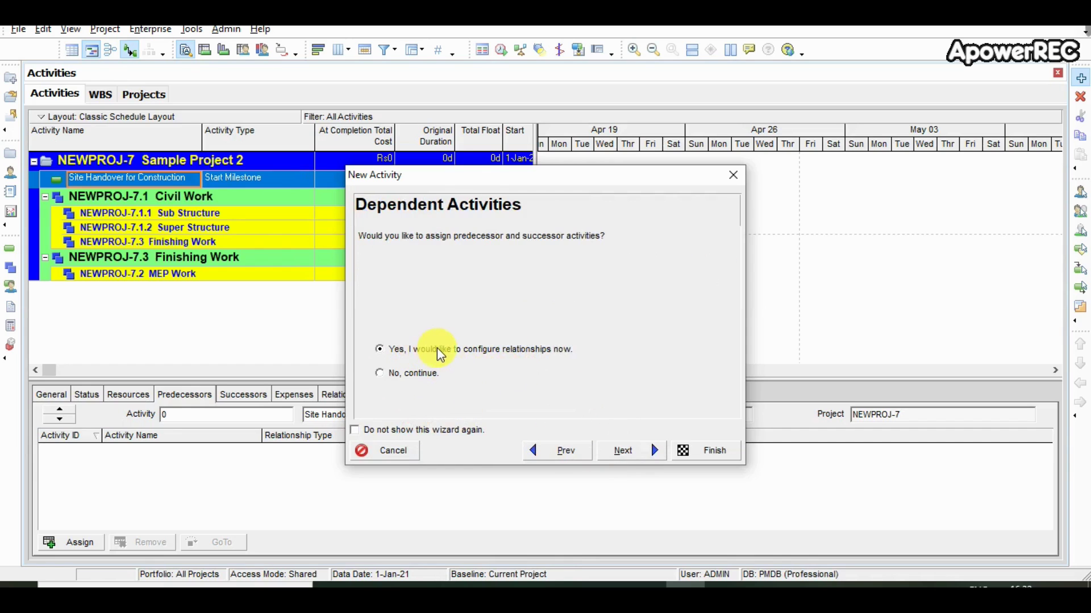
click(416, 377)
click(631, 448)
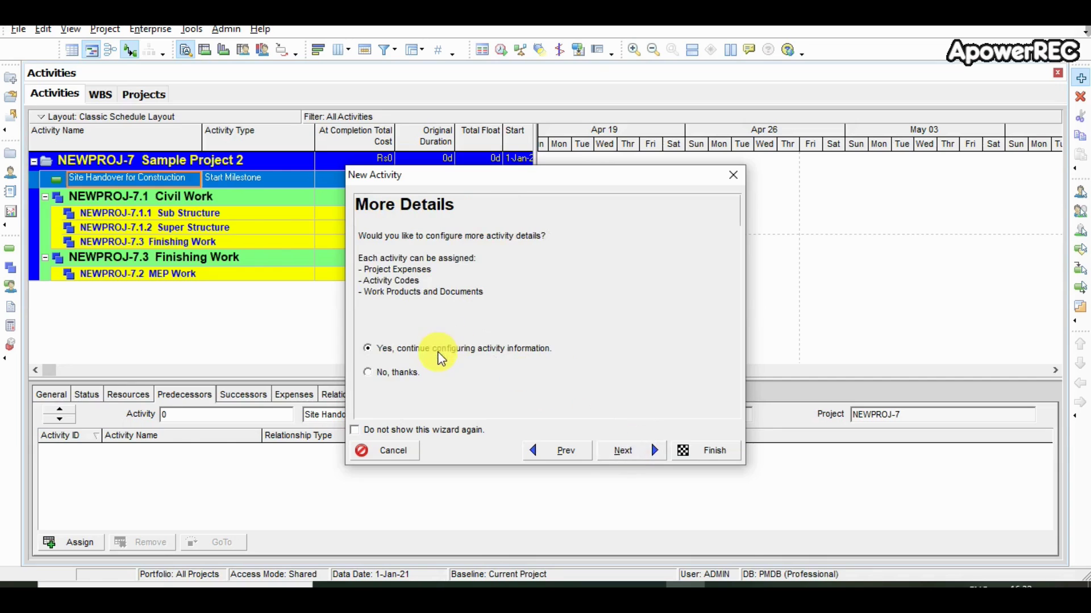
click(400, 373)
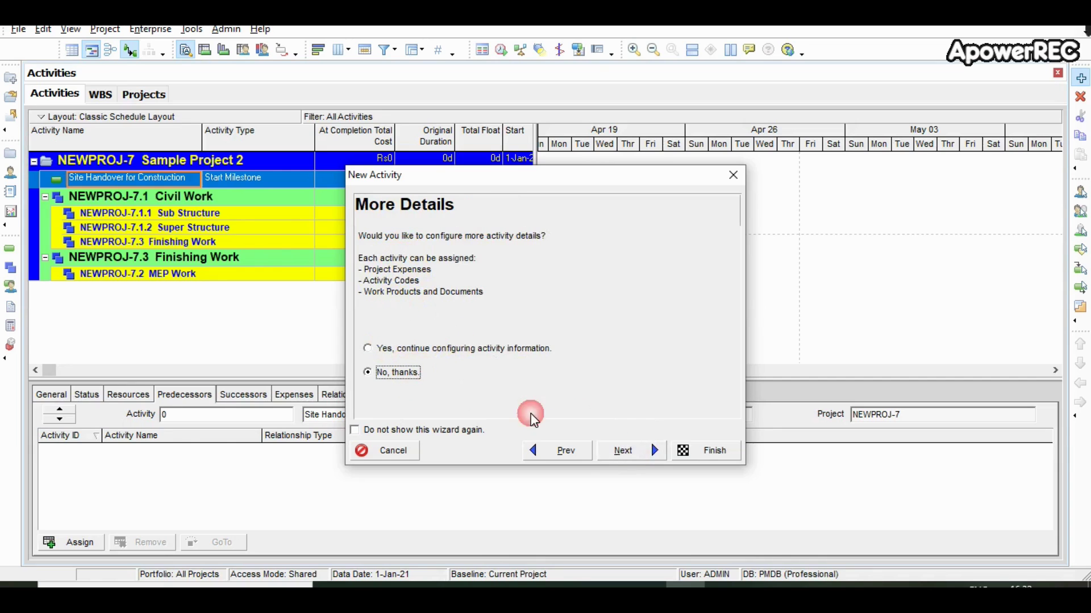
click(625, 448)
click(686, 458)
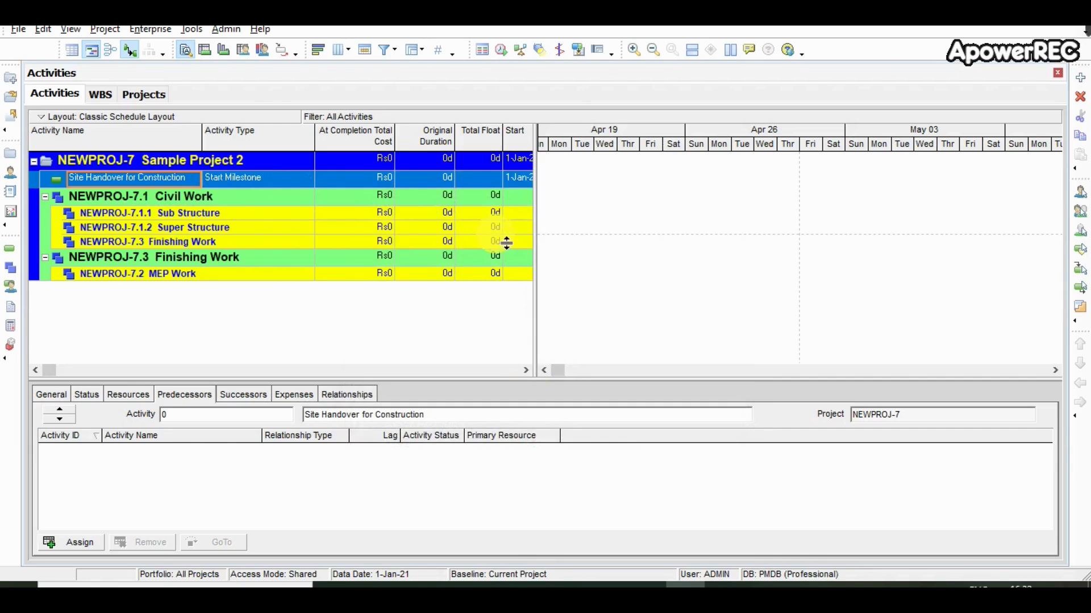
drag(548, 239, 604, 234)
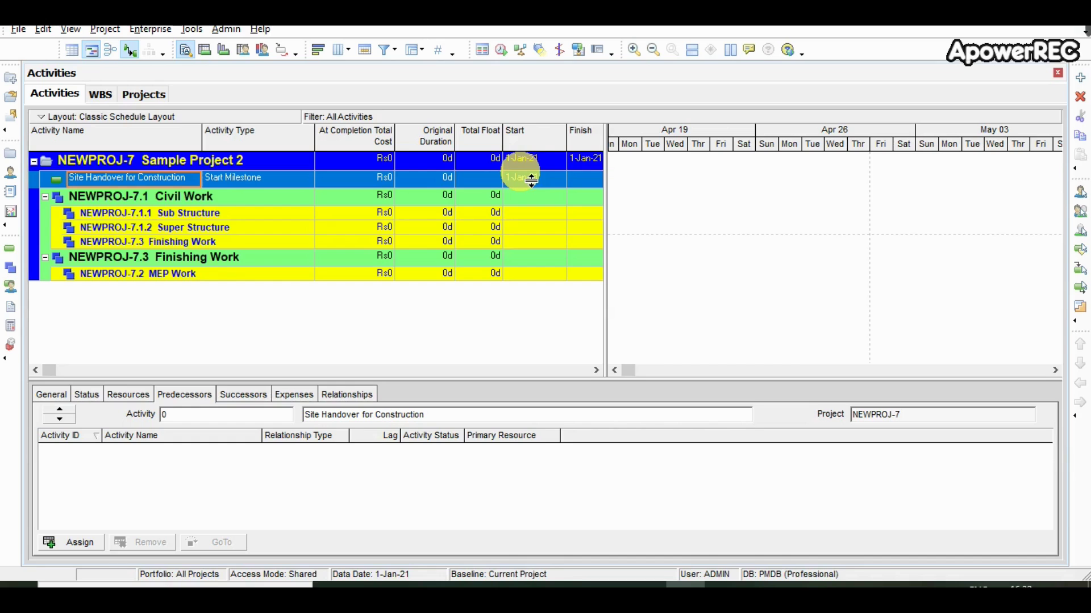
Consult the scope of work image and add an activity under Sub Structure with ID 10 and the name Cleaning.
click(725, 585)
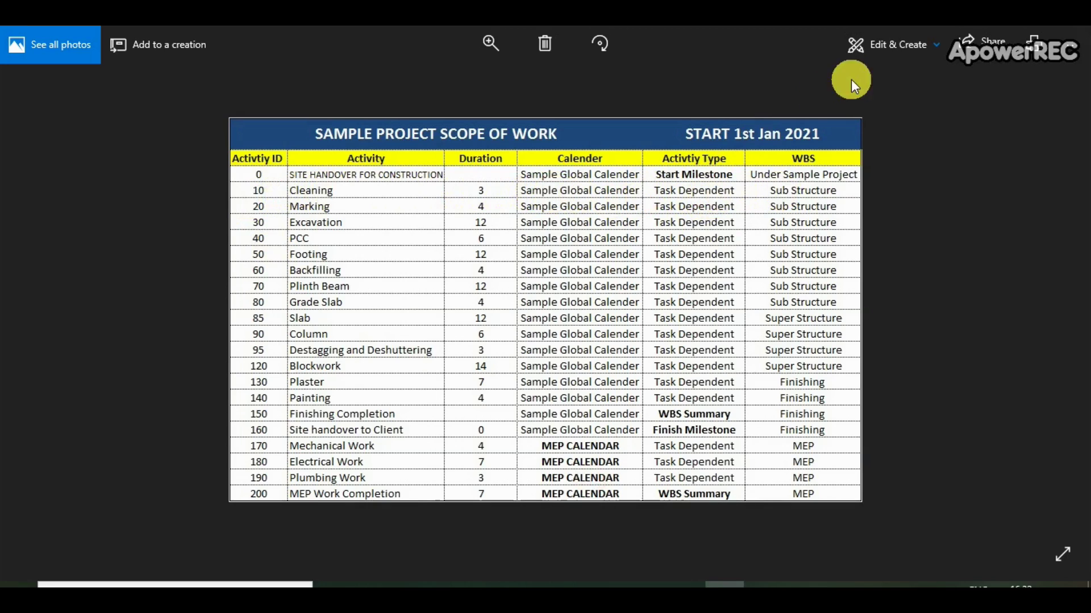
click(702, 584)
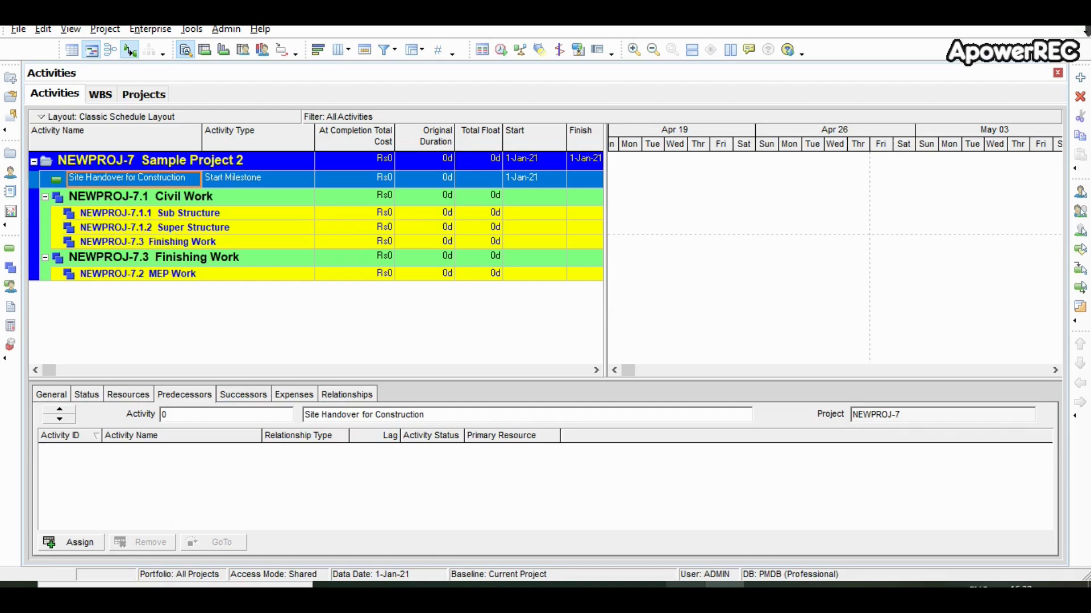
click(227, 213)
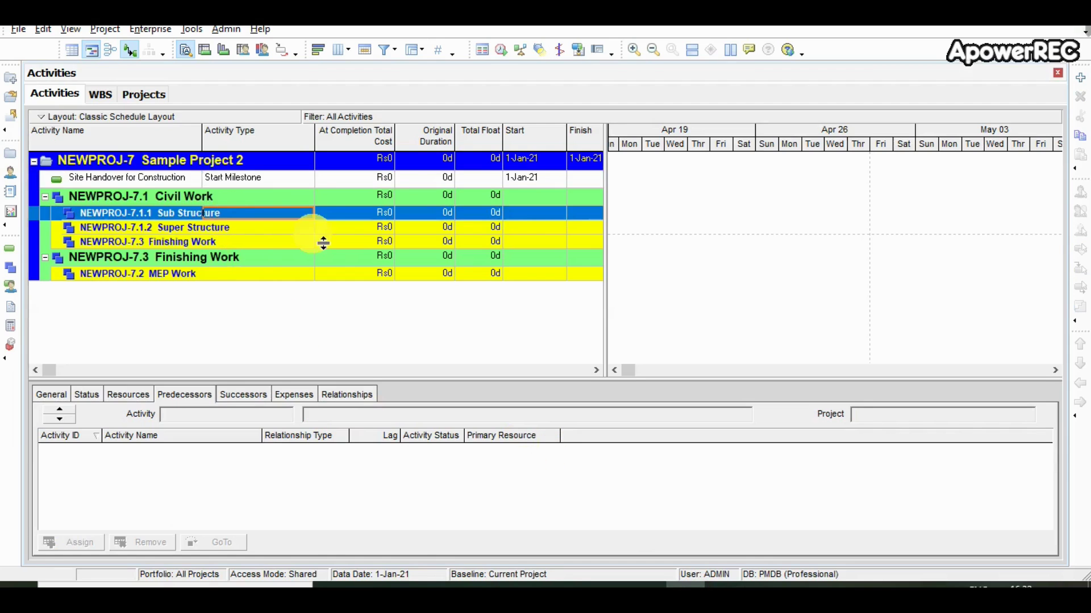
click(1080, 78)
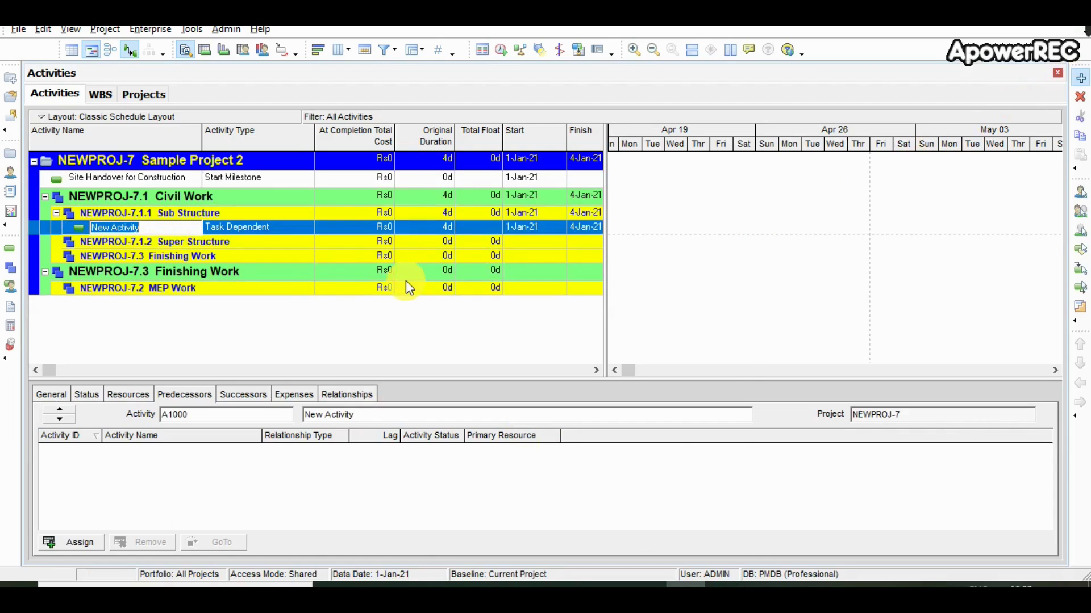
text(10)
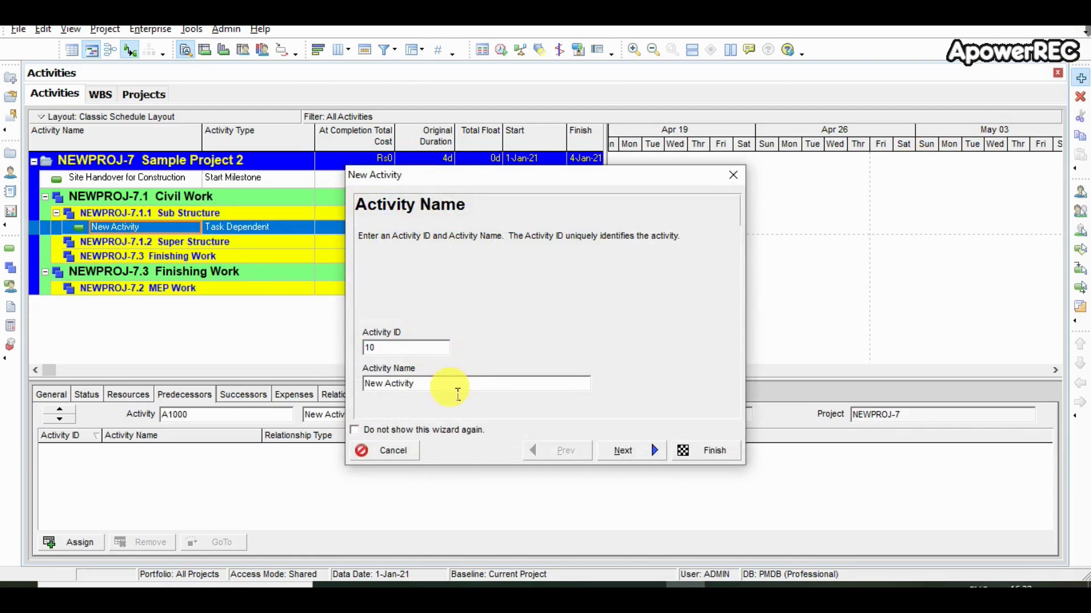
drag(449, 383, 349, 395)
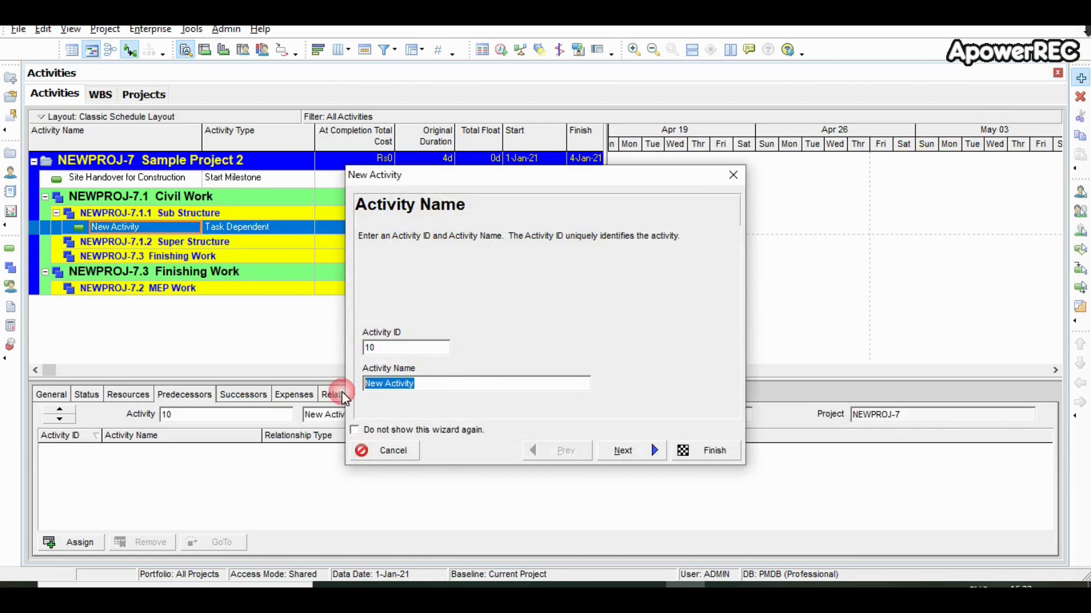
text(Cleaning)
click(623, 451)
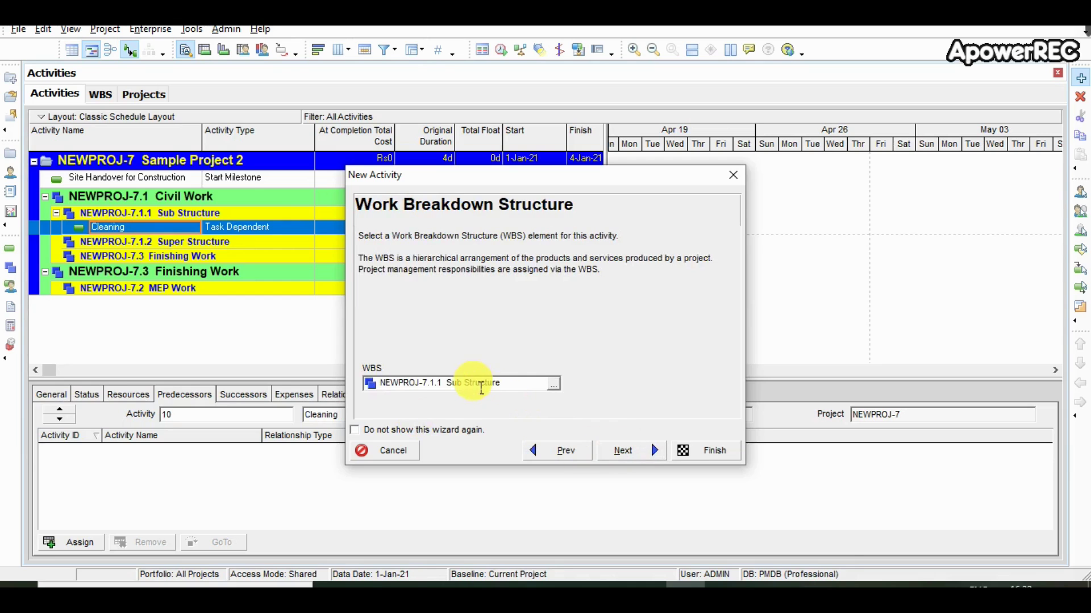
Finish creating Cleaning with Sub Structure as WBS, type Task Dependent, duration type Fixed Duration & Units, and no resources or relationships.
click(623, 451)
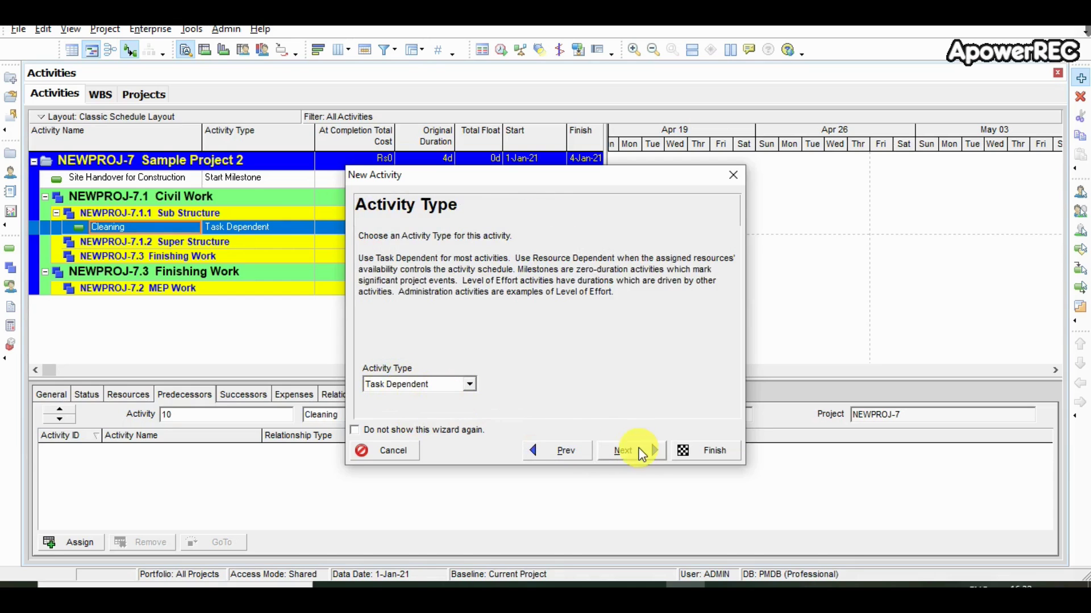
click(642, 454)
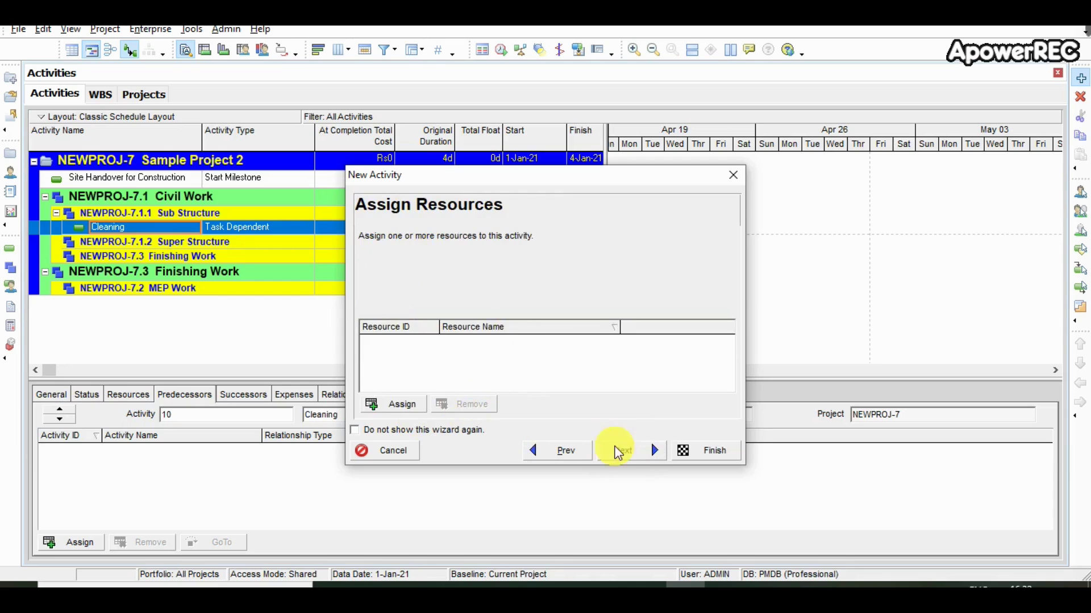
click(637, 454)
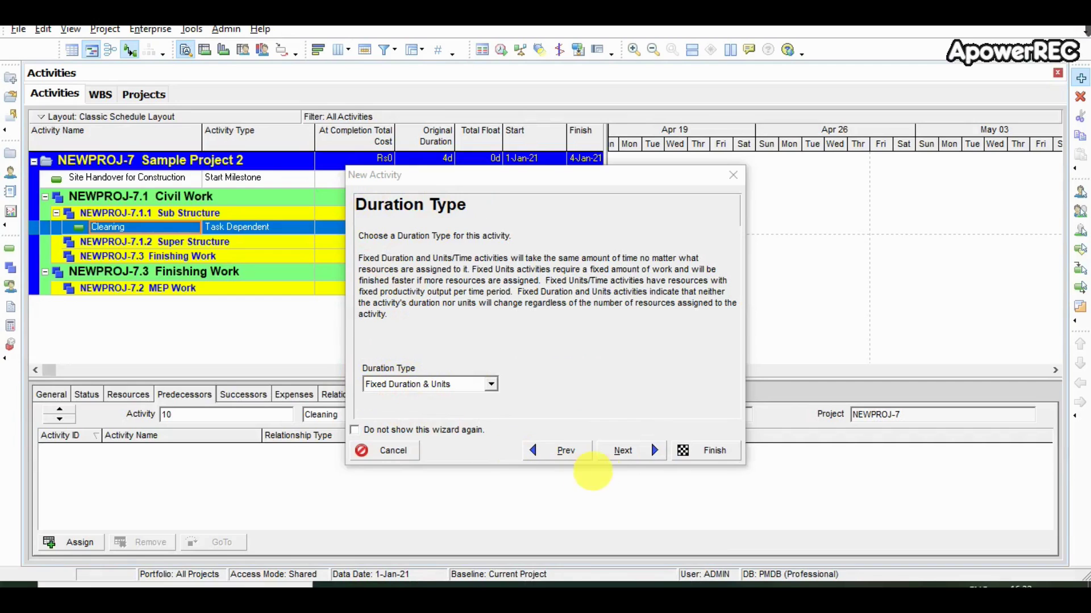
click(622, 450)
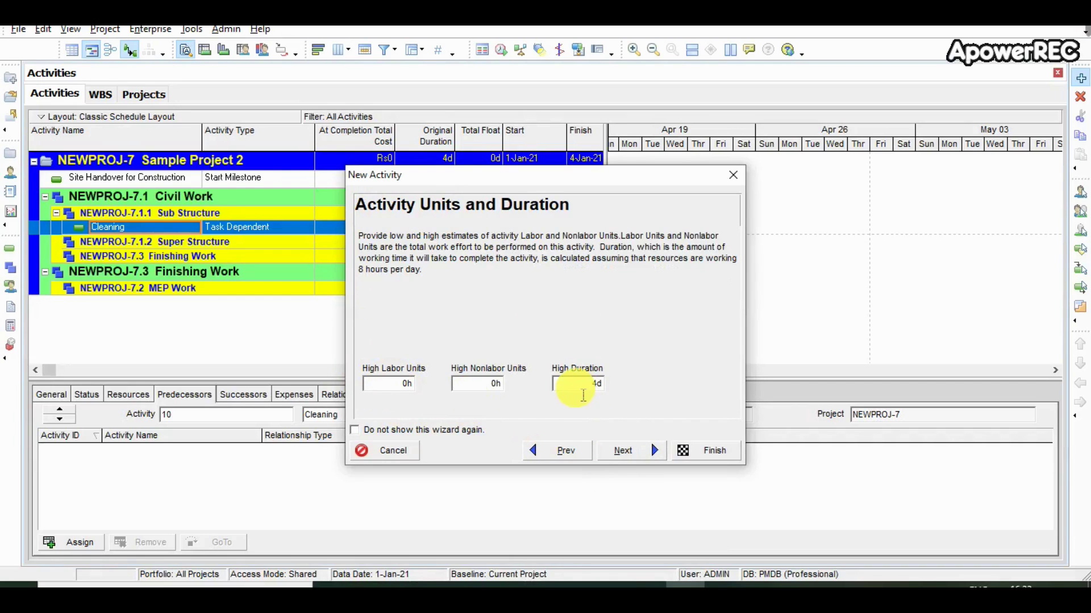
click(614, 454)
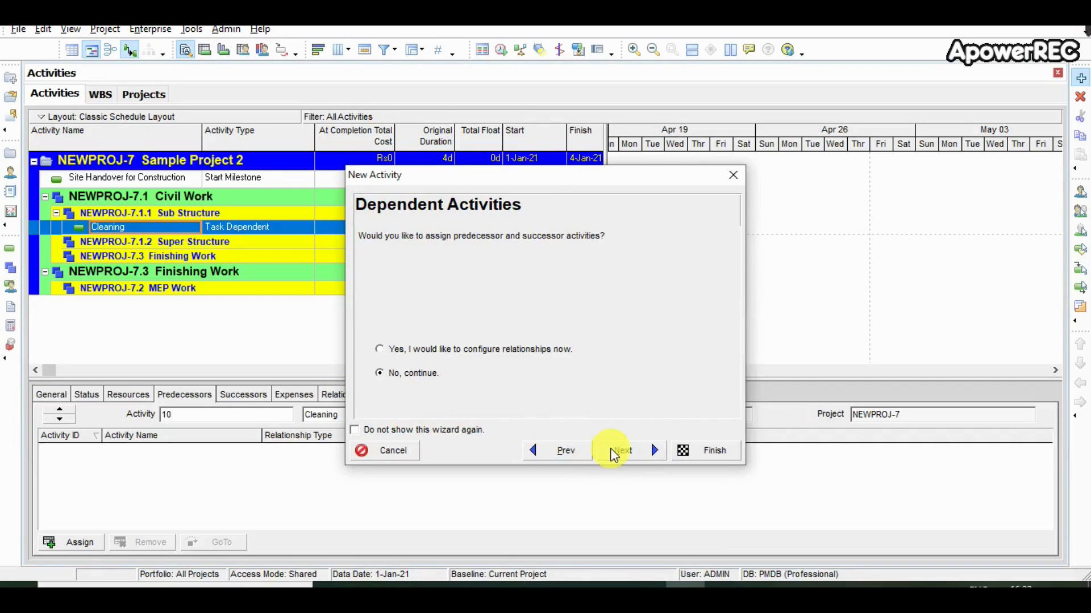
click(619, 448)
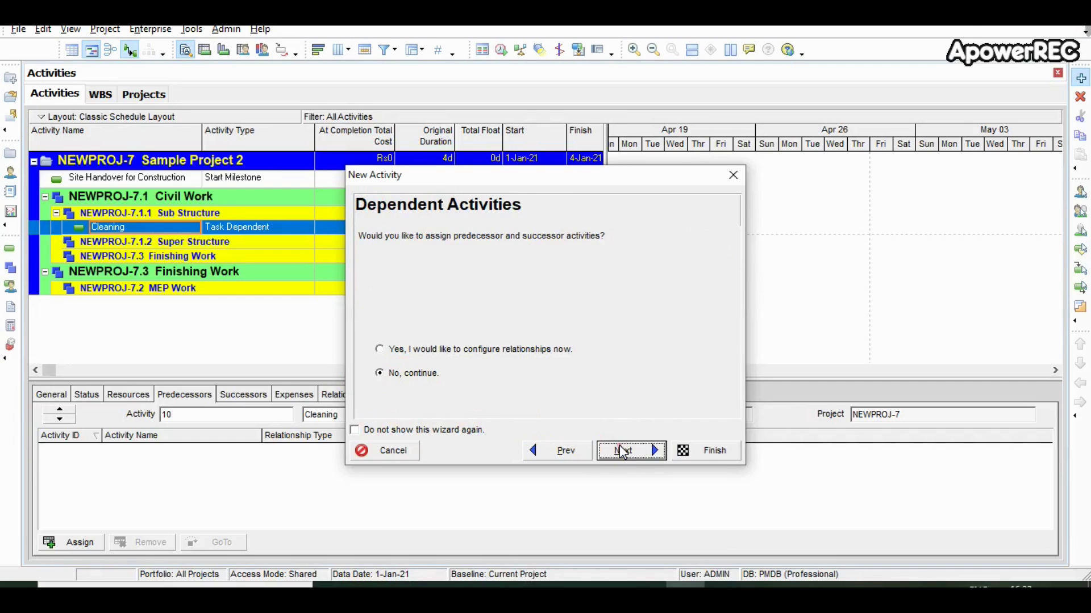
click(646, 455)
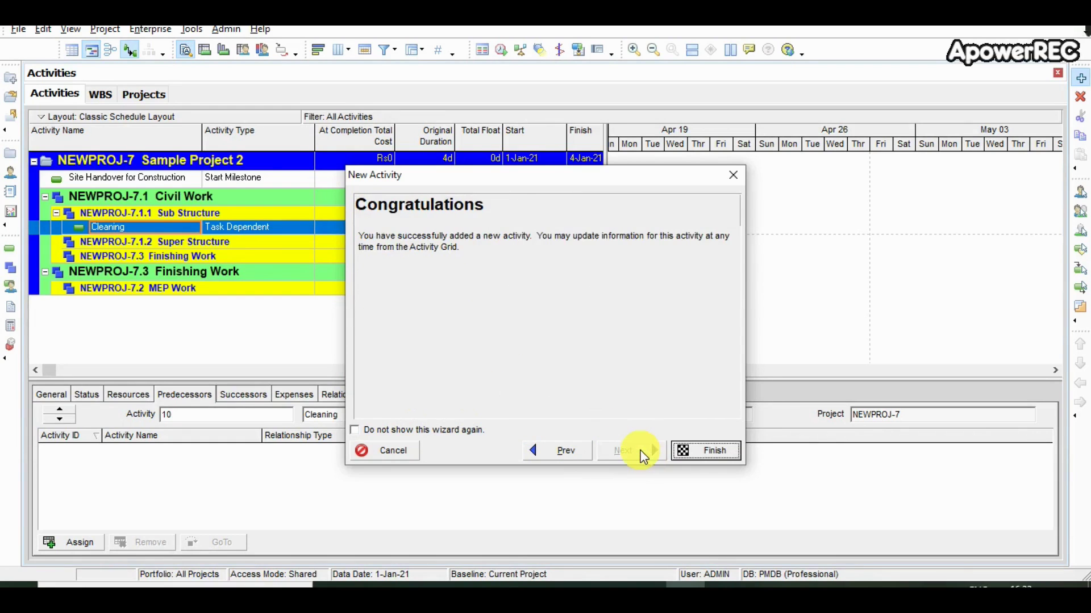
click(697, 450)
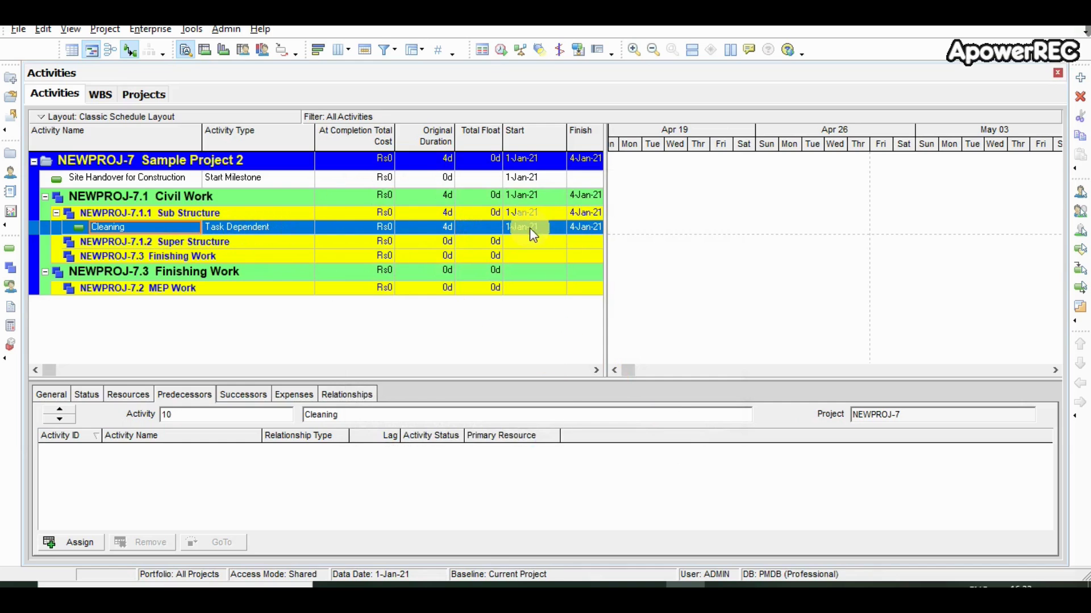
Set the original duration of the Cleaning activity to 3 days.
click(438, 228)
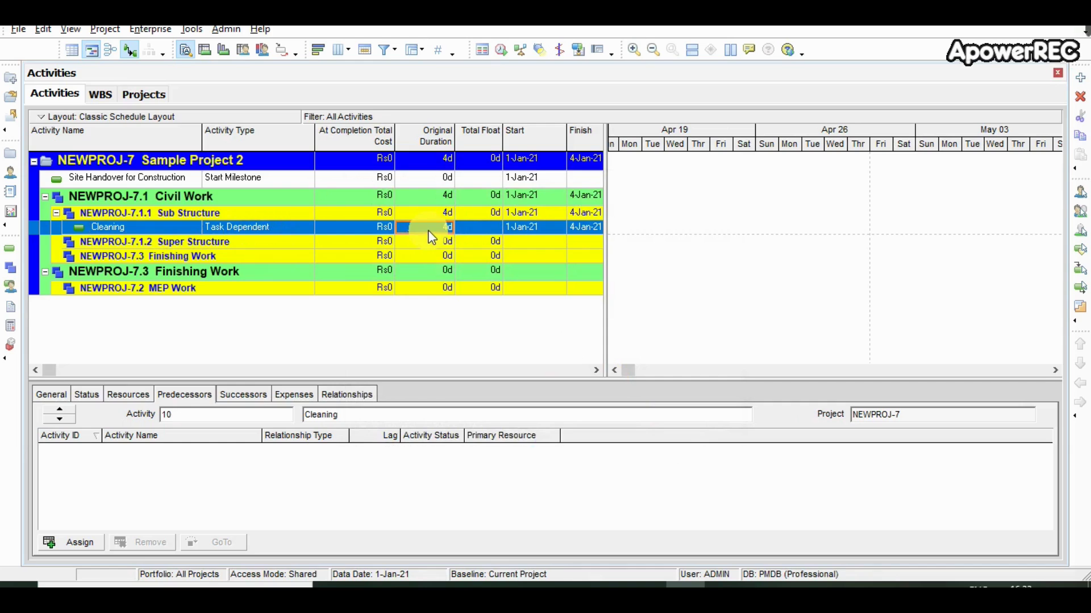
text(3)
key(Return)
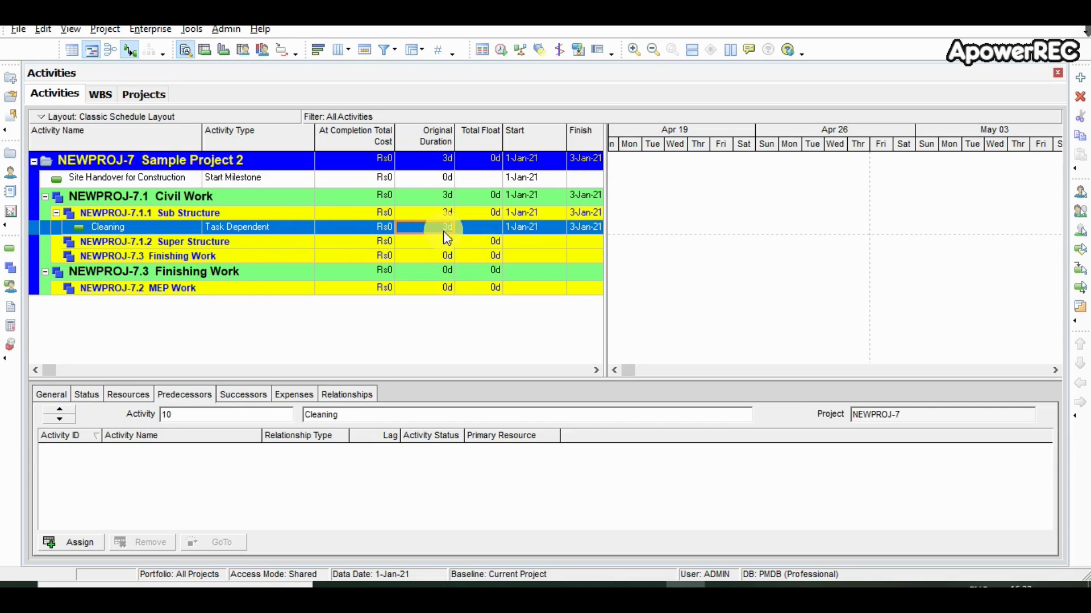
Add another activity under Sub Structure with ID 20 and the name Marking.
click(1080, 78)
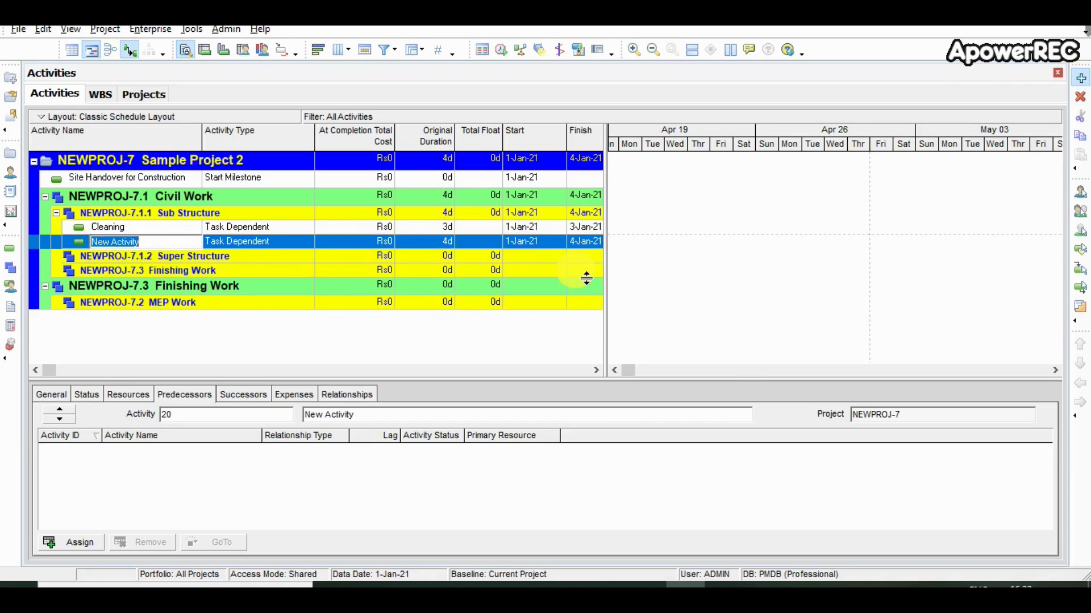
key(Tab)
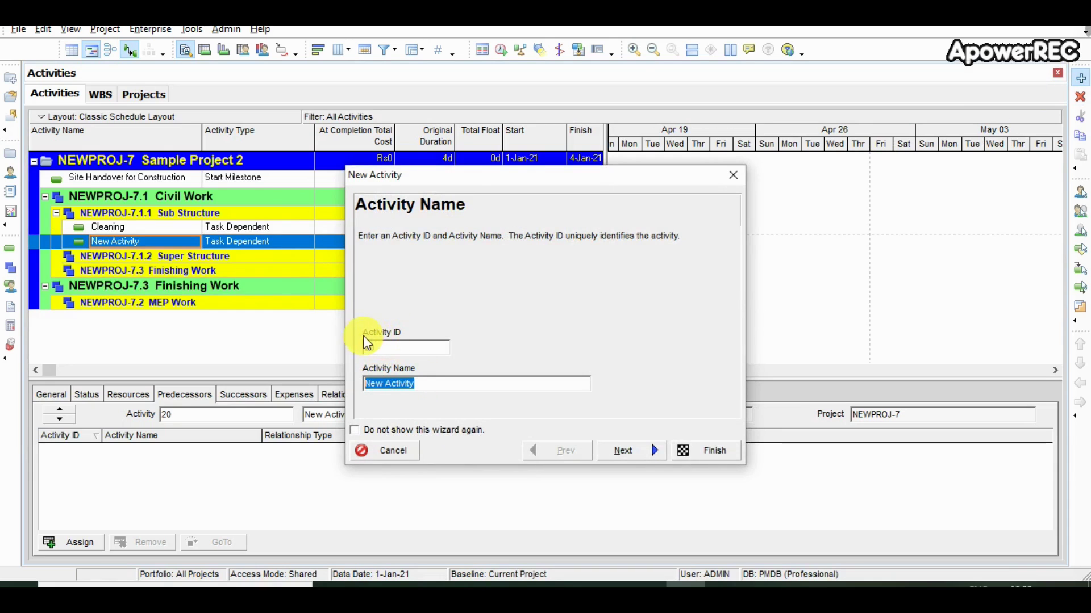
text(Marking)
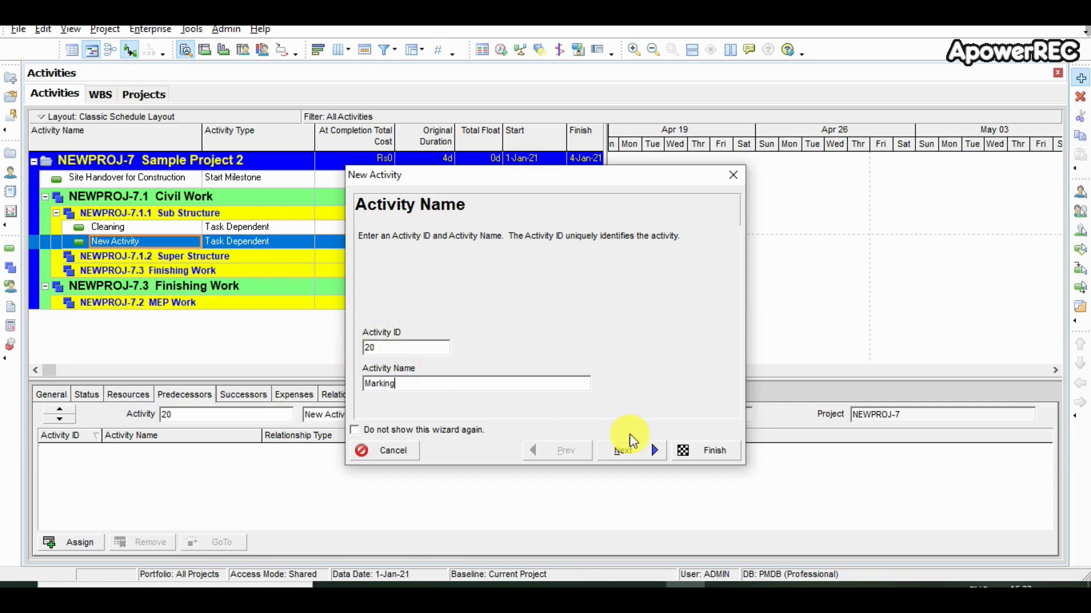
click(634, 450)
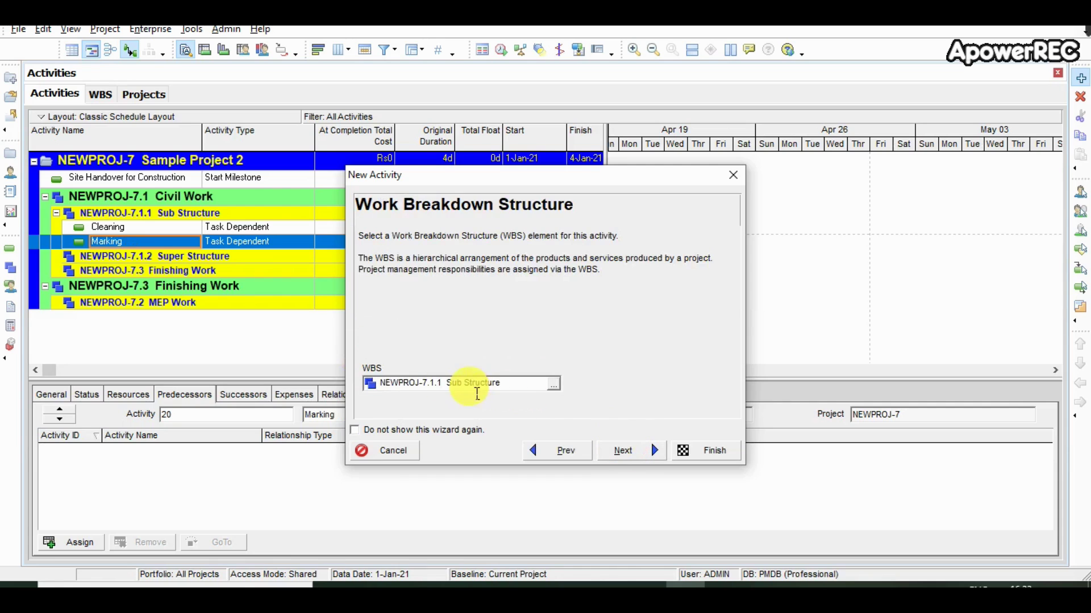
Finish creating Marking as a Task Dependent activity in Sub Structure with Fixed Duration & Units, 4 days, and no resources or relationships.
click(624, 453)
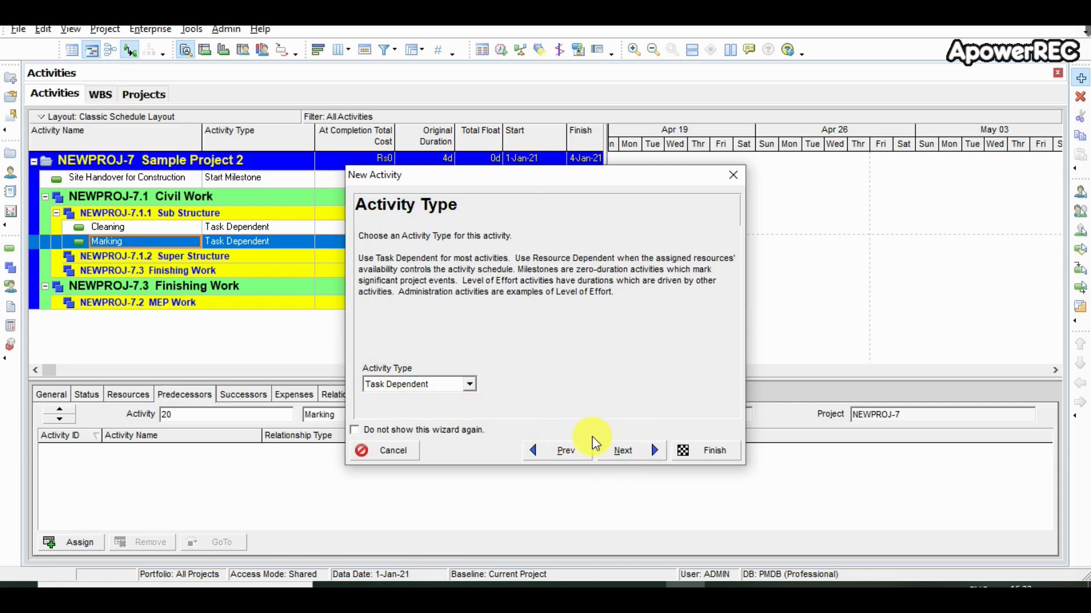
click(620, 451)
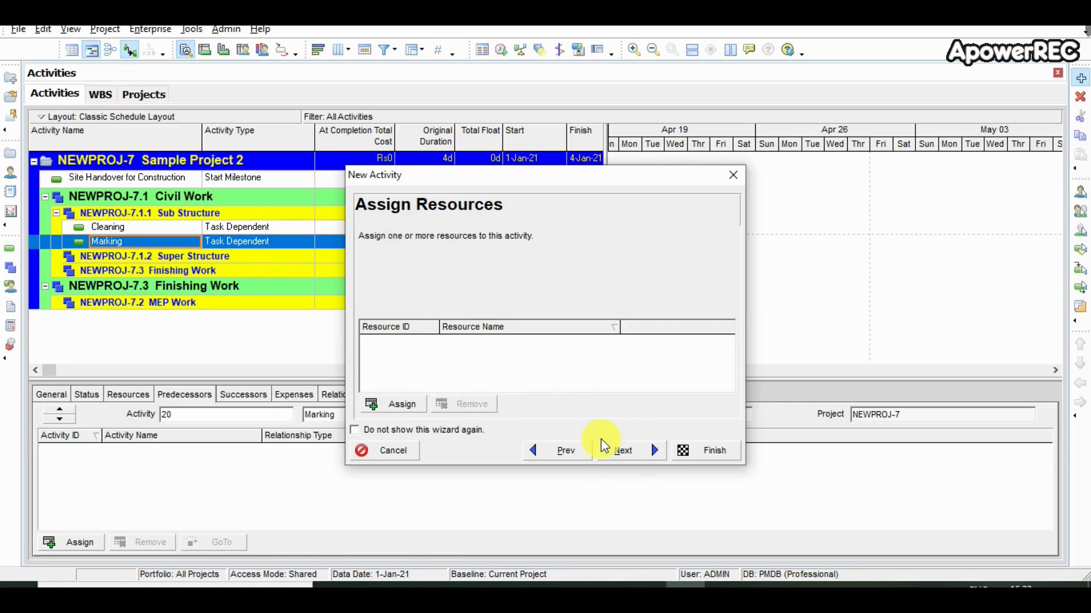
click(625, 452)
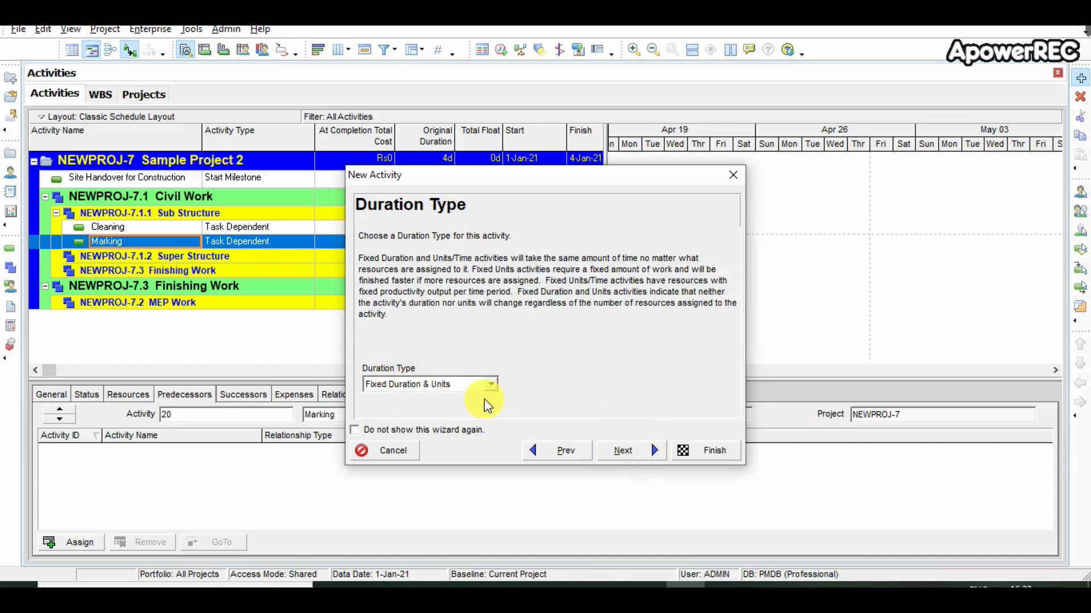
click(627, 450)
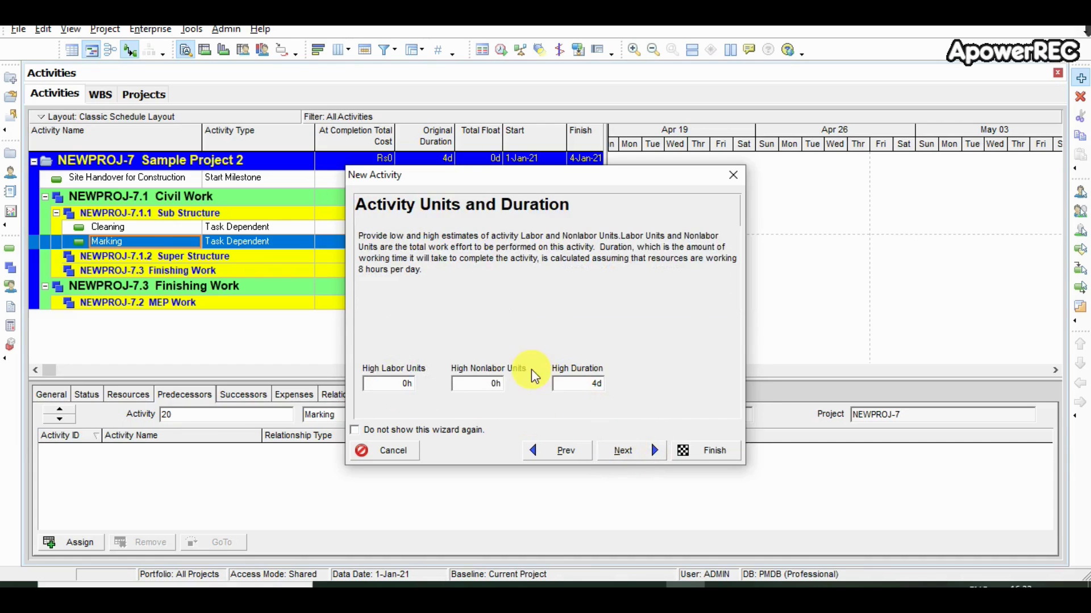
click(631, 450)
click(631, 450)
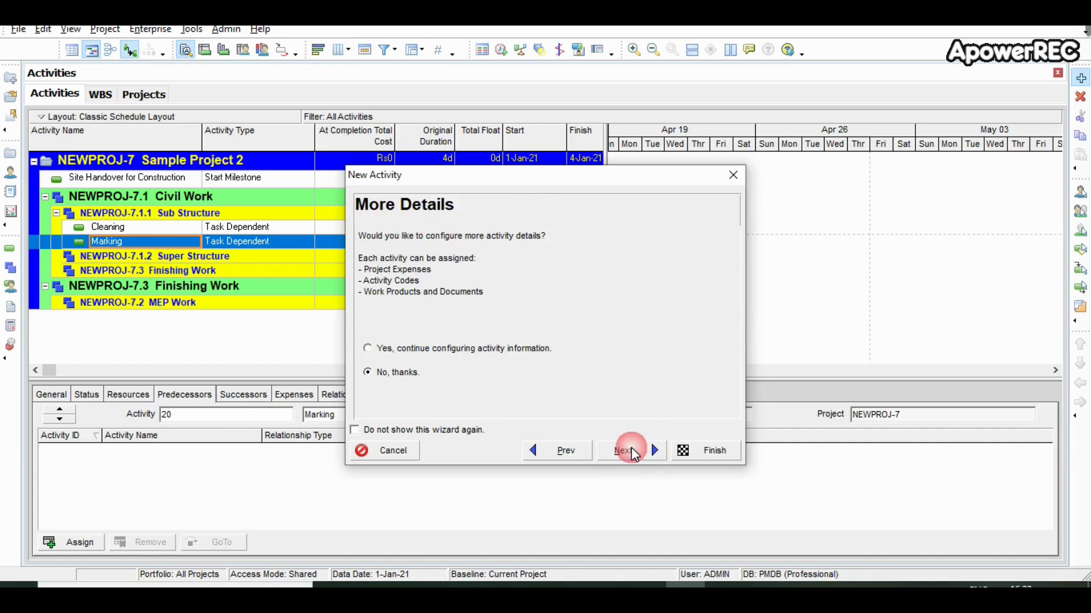
click(631, 450)
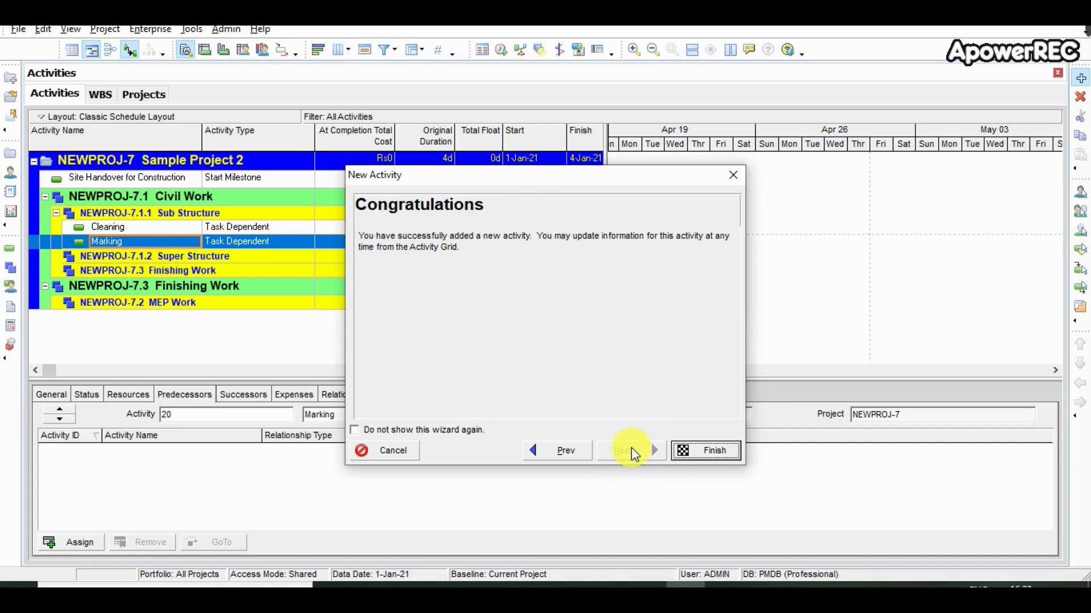
click(691, 452)
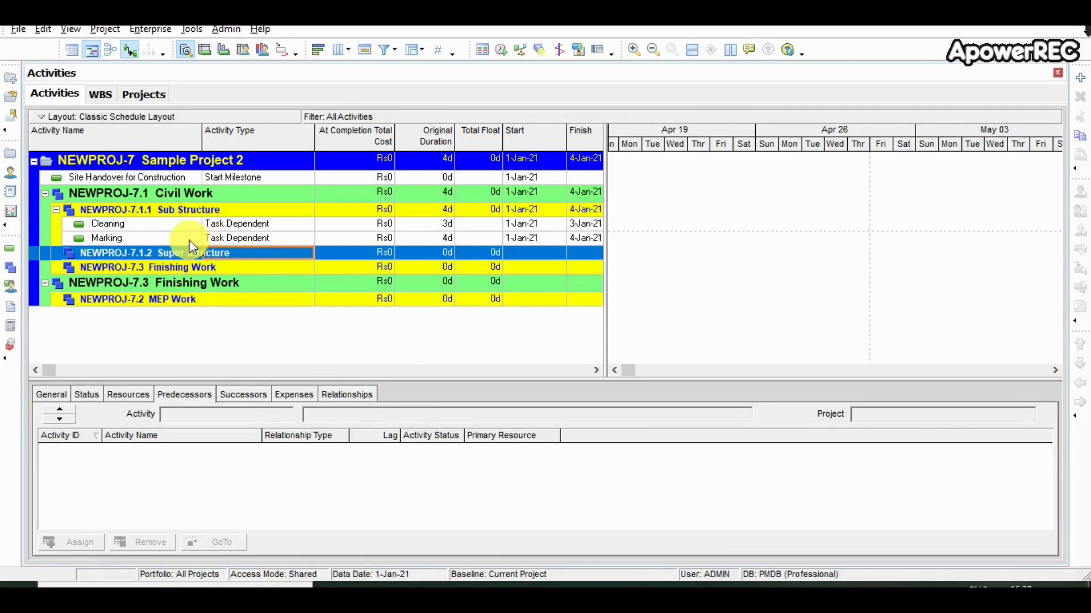
Check the sample project scope of work image for the remaining activities, and return to the activity table.
click(724, 585)
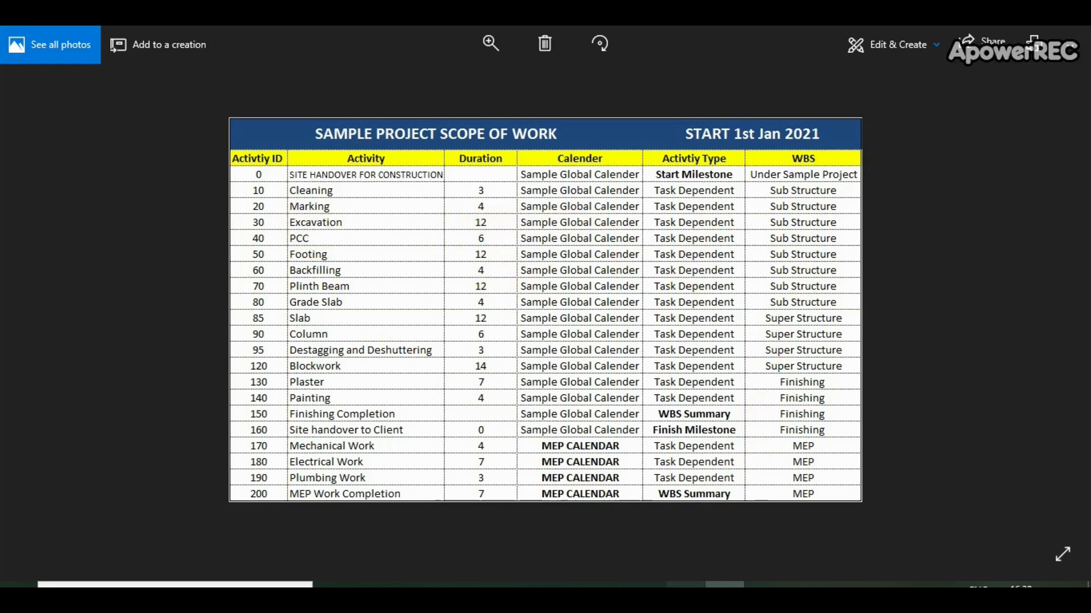
key(alt+Tab)
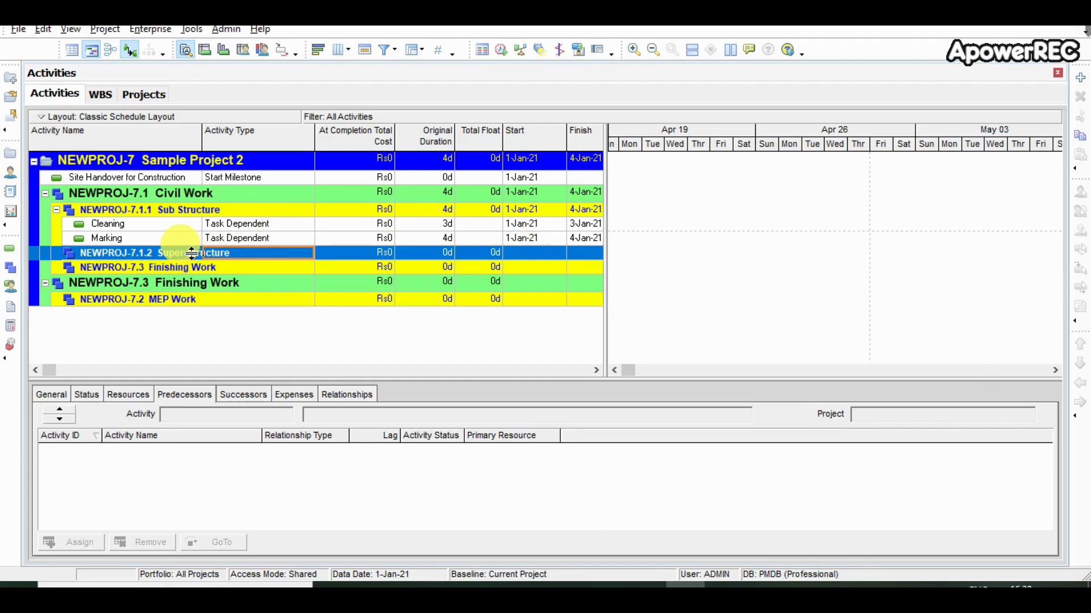
Add another activity under Sub Structure with ID 30 and the name Excavation.
click(177, 238)
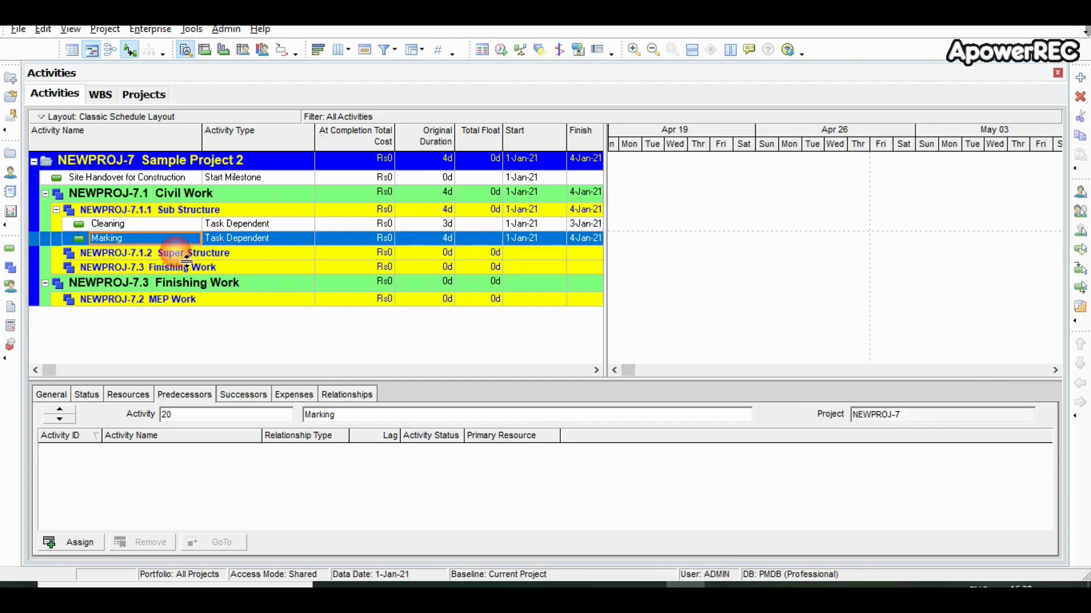
click(1080, 78)
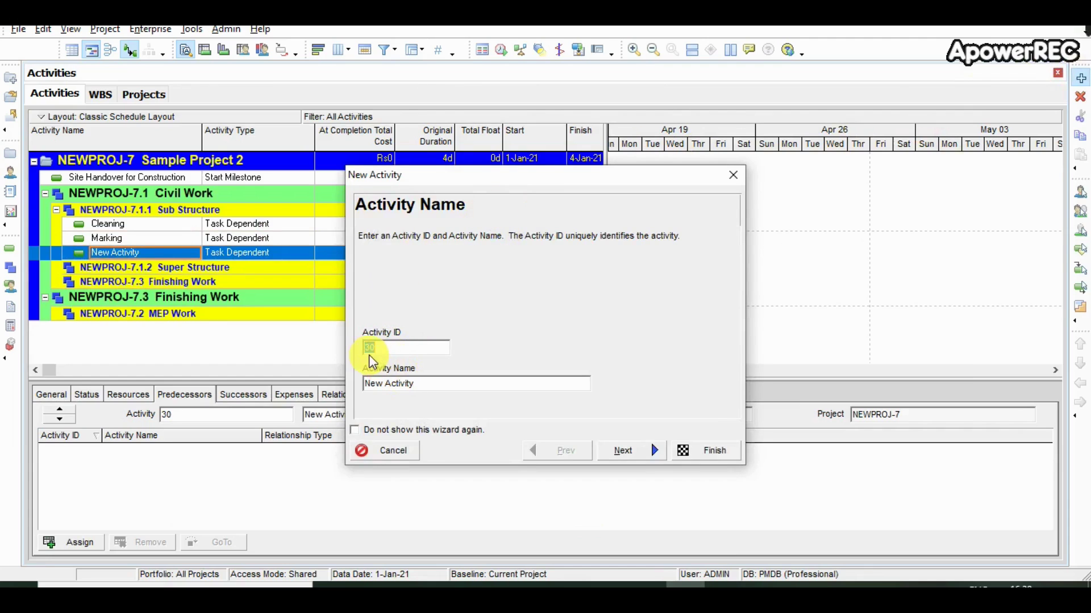
drag(426, 383, 359, 392)
text(Excavation)
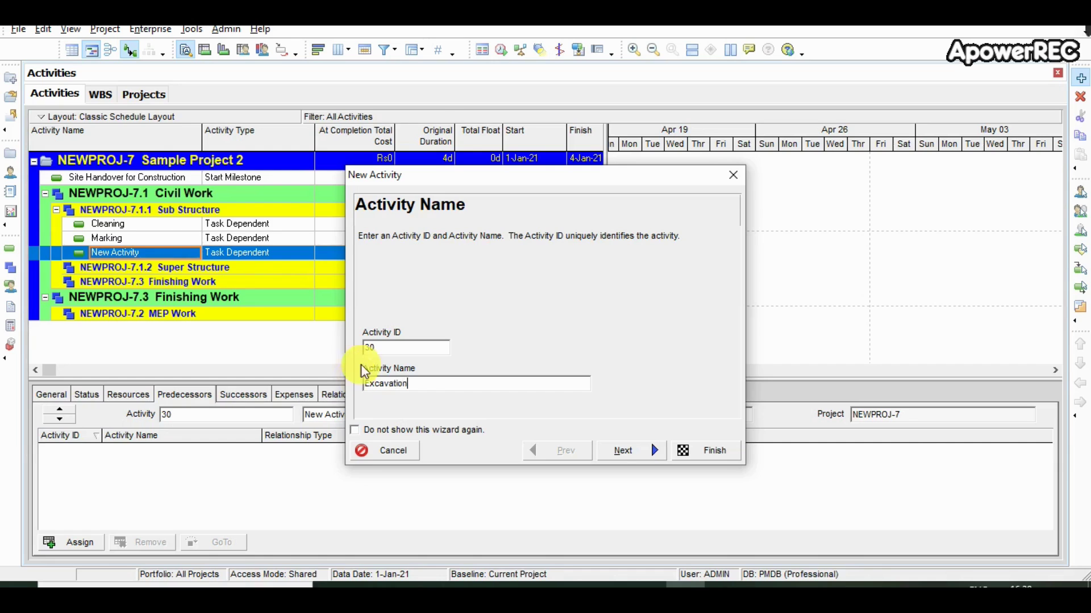
click(626, 449)
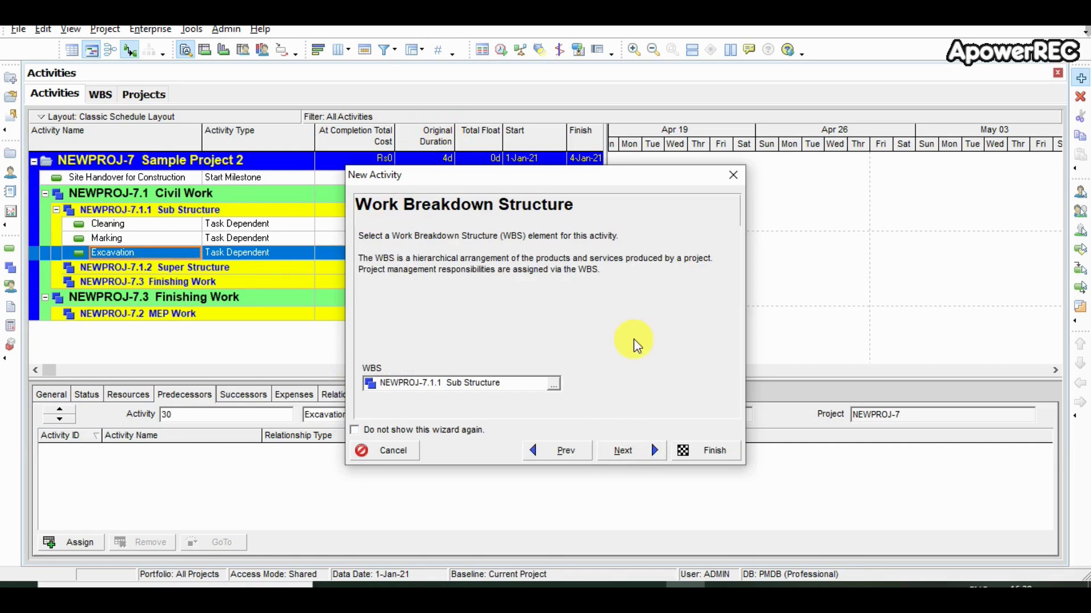
Finish creating Excavation as a Task Dependent activity in Sub Structure with Fixed Duration & Units, no relationships and no further details.
click(623, 450)
click(623, 451)
click(623, 450)
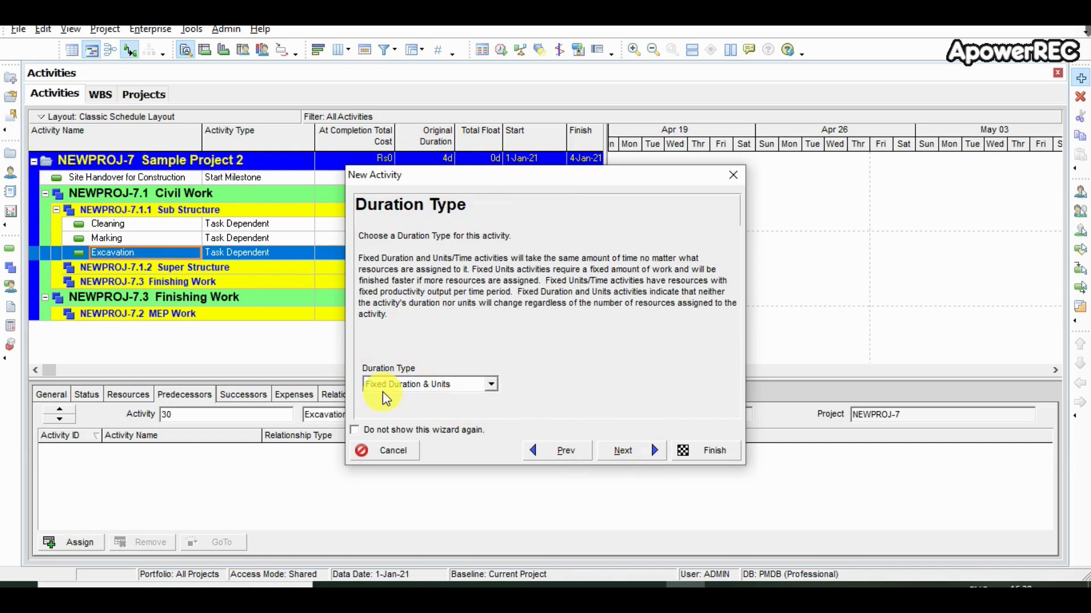
click(621, 452)
click(620, 452)
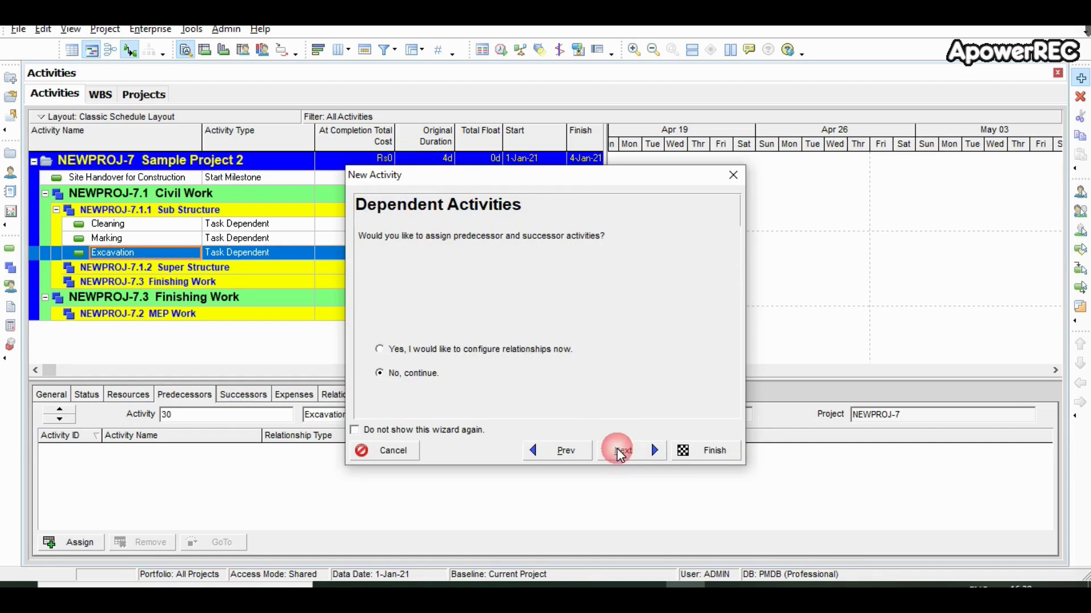
click(621, 453)
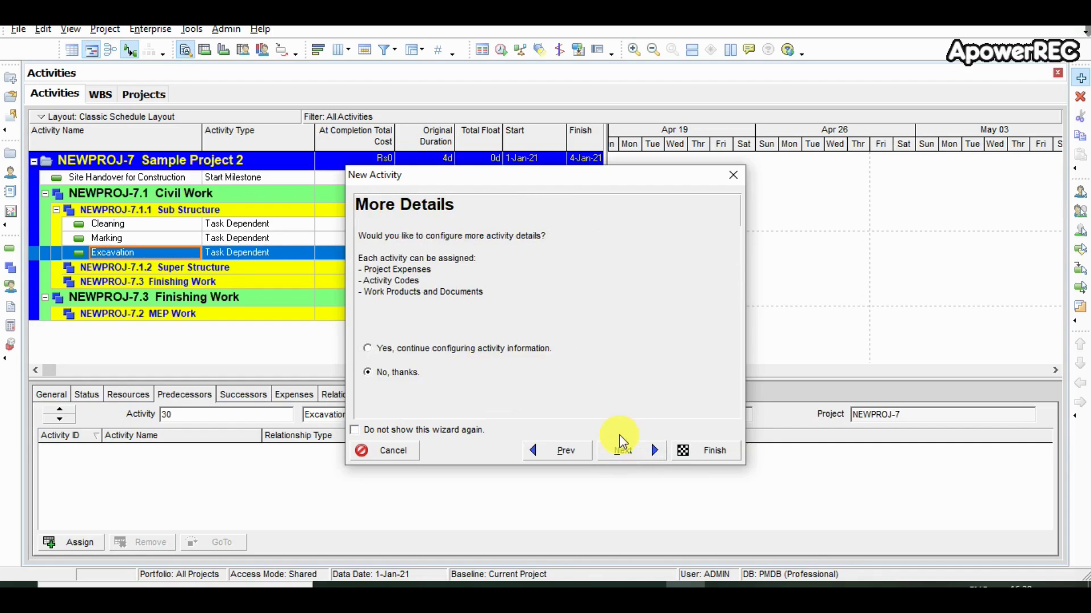
click(620, 447)
click(716, 459)
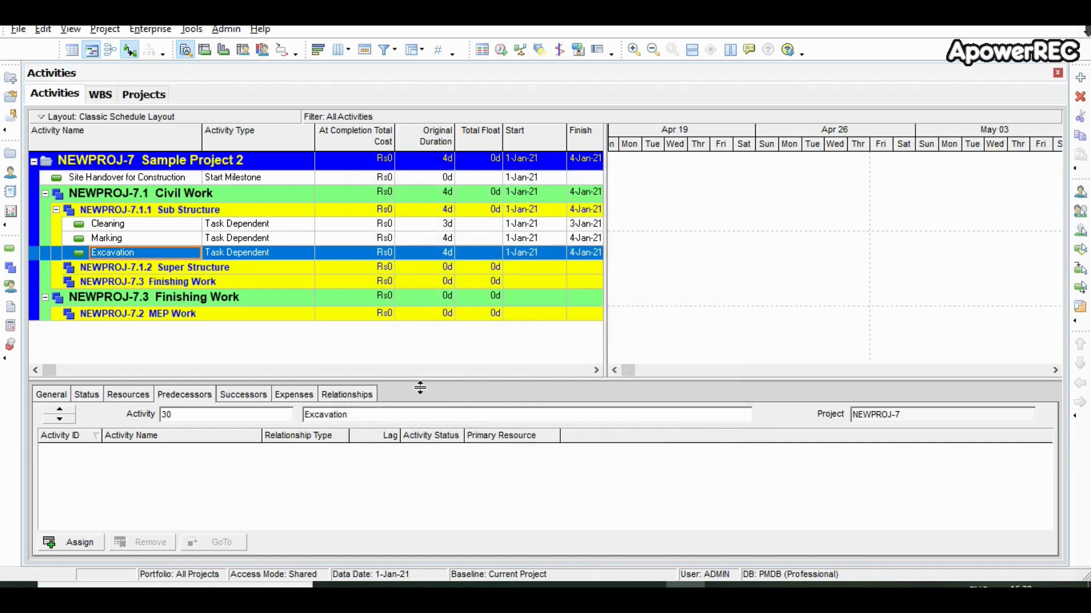
Set the original duration of the Excavation activity to 12 days.
click(430, 256)
text(12)
key(Return)
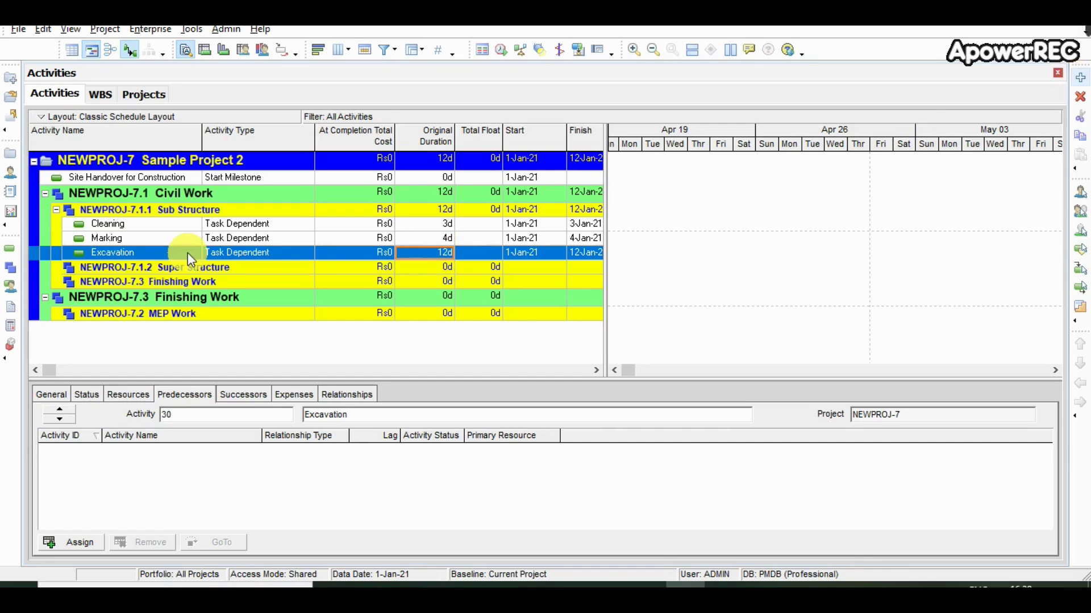
Add activities 40 and 50 under Sub Structure with default settings, turning off the New Activity wizard while creating activity 40.
click(1077, 79)
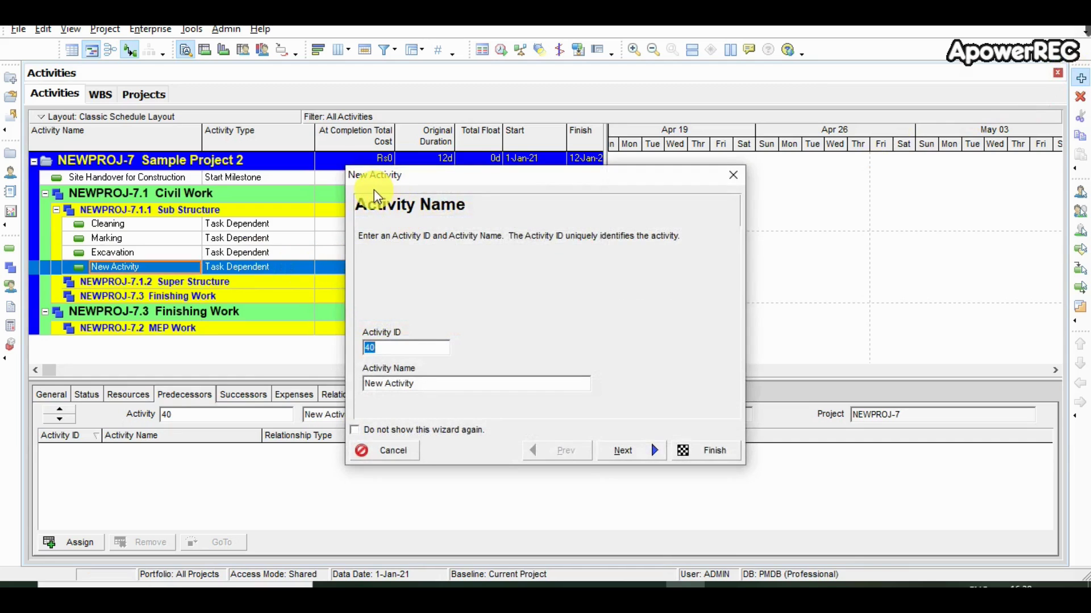
click(353, 432)
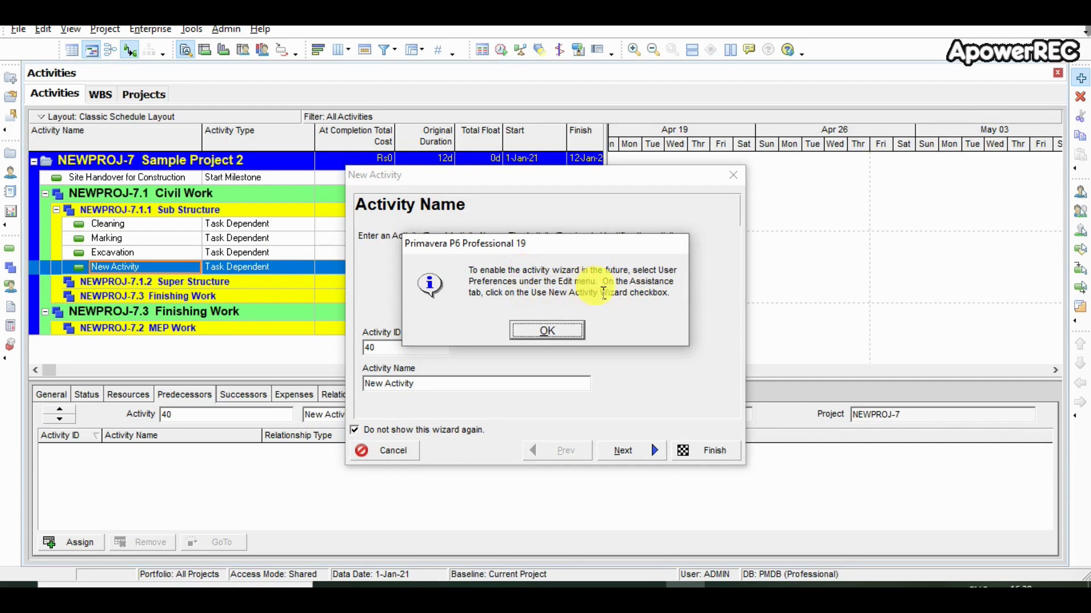
click(558, 329)
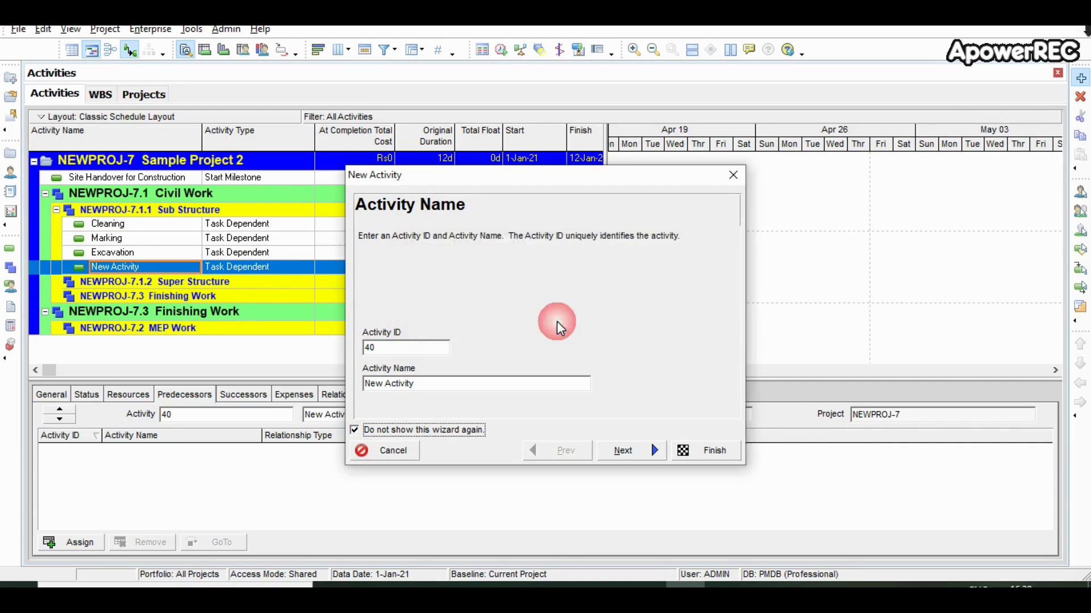
click(713, 455)
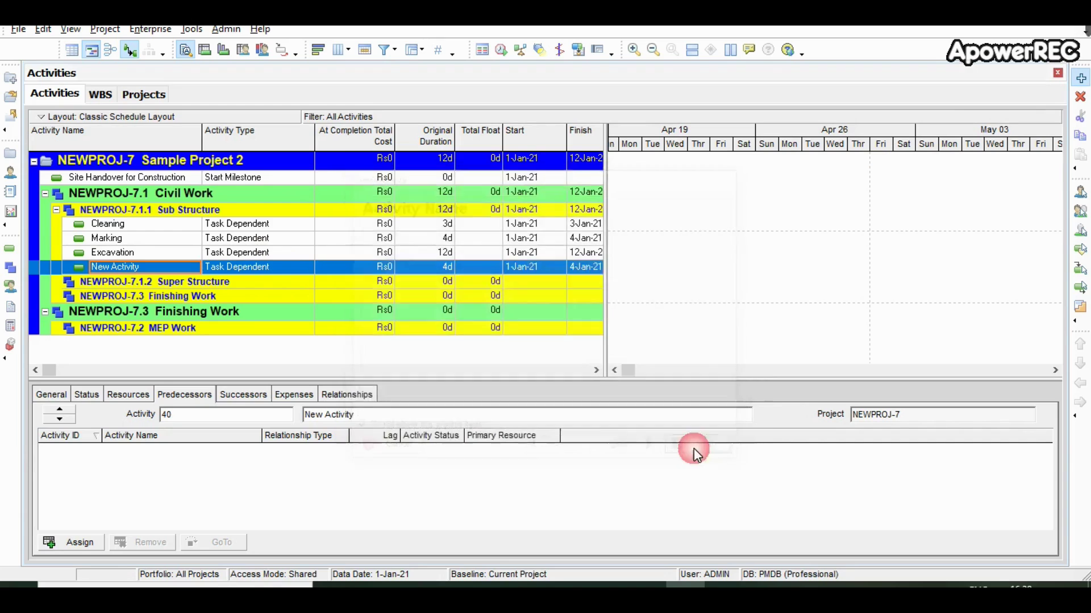
click(1080, 78)
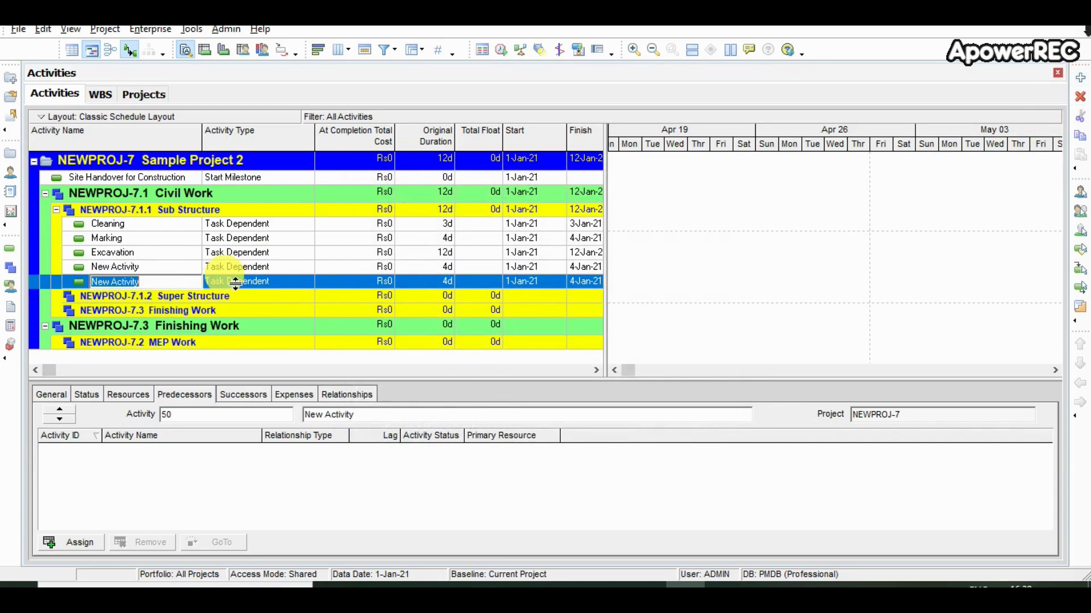
click(235, 280)
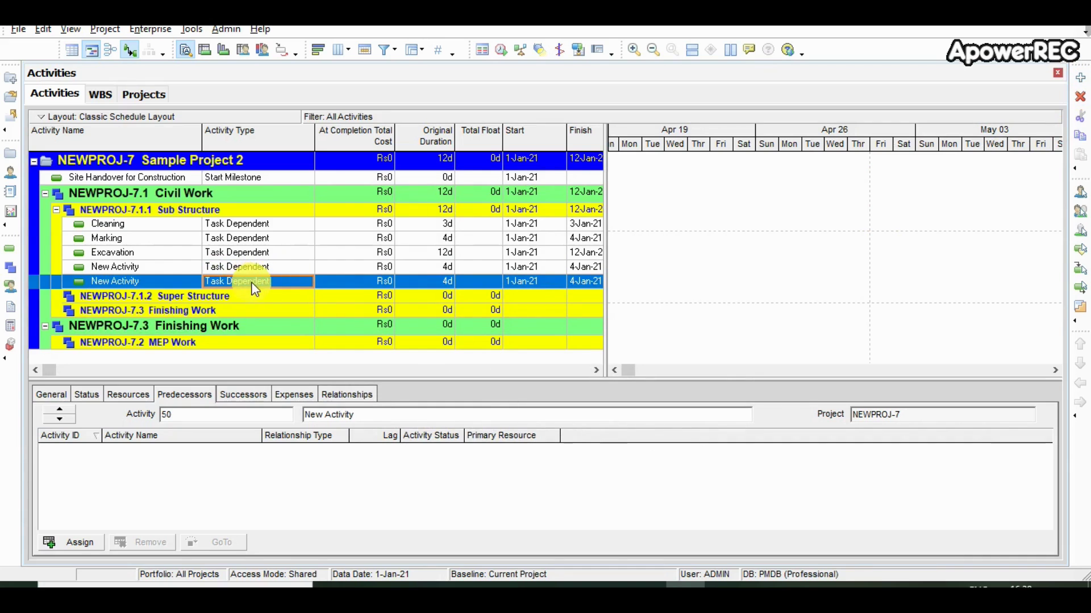
Re-enable the Use New Activity Wizard option in the user preferences.
click(49, 32)
click(114, 45)
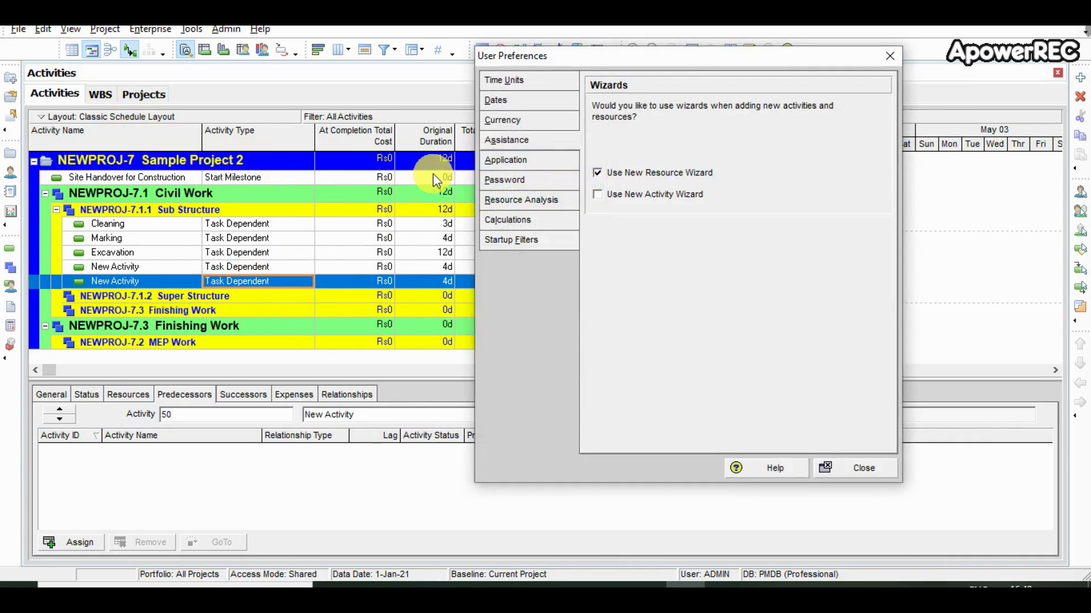
click(607, 193)
click(622, 198)
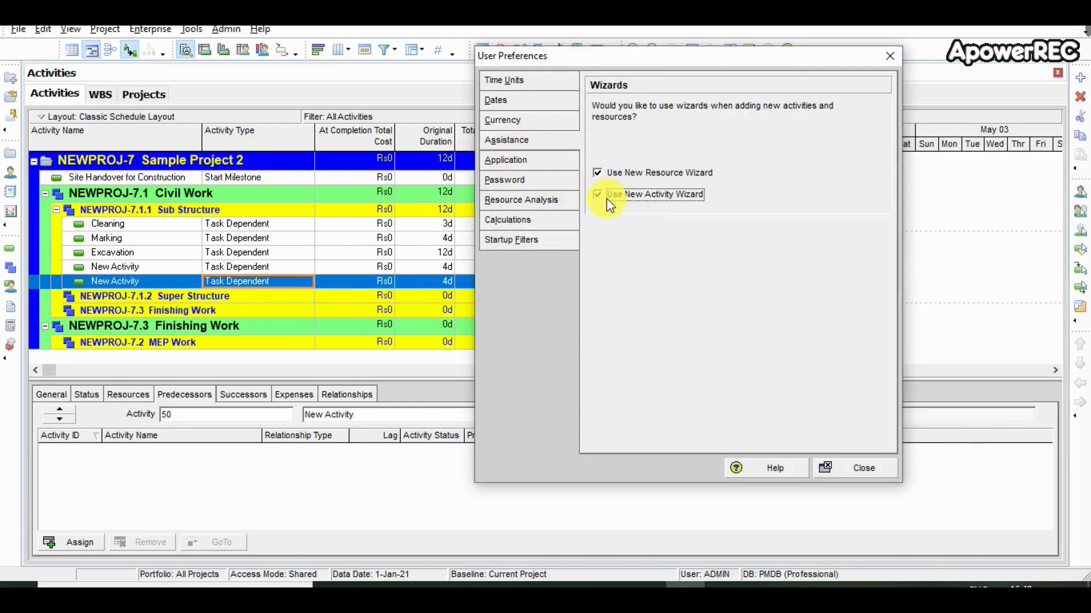
click(842, 463)
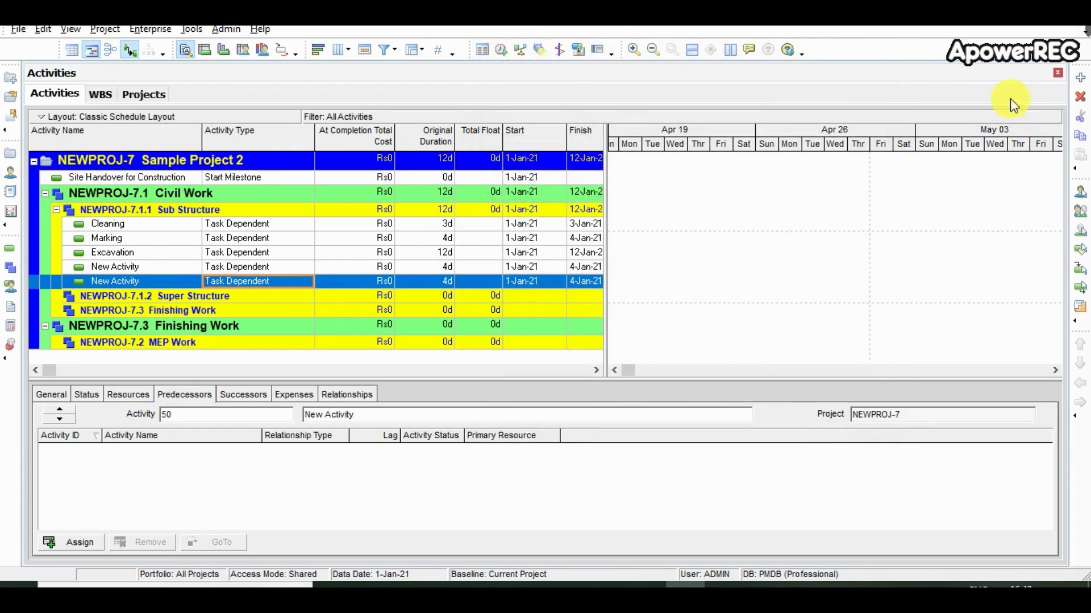
Add two more activities under Sub Structure with IDs 60 and 70, keeping the default name and settings.
click(1080, 78)
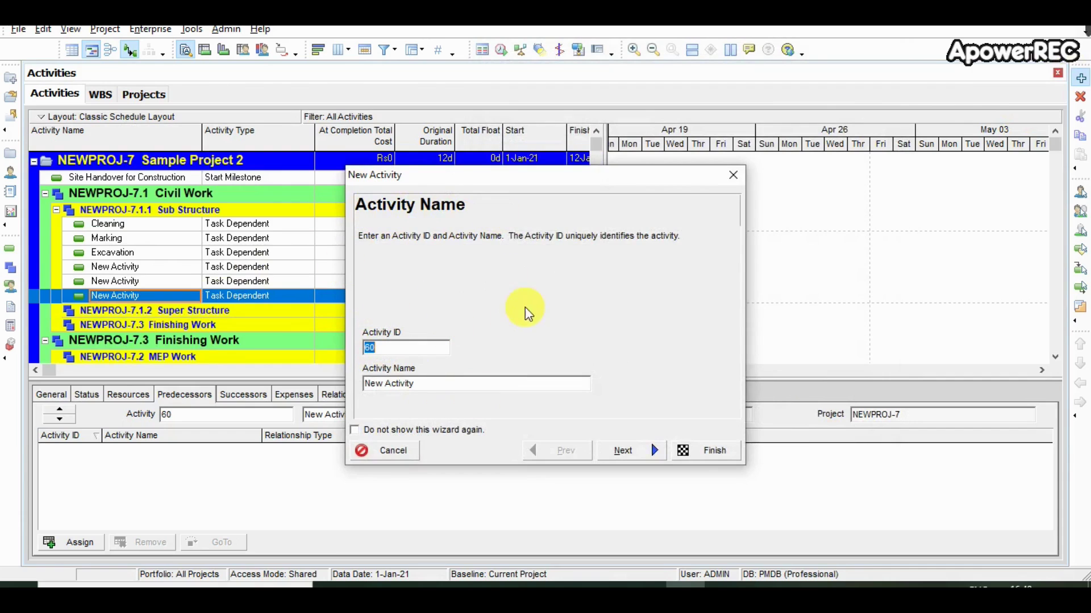
drag(426, 384, 400, 385)
click(654, 451)
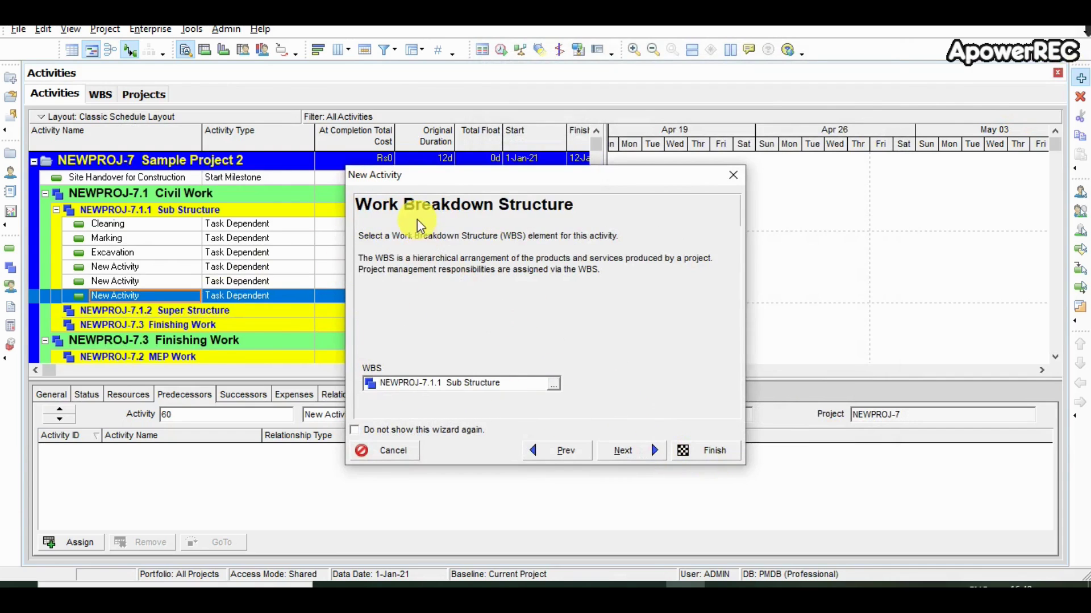
click(625, 451)
click(682, 451)
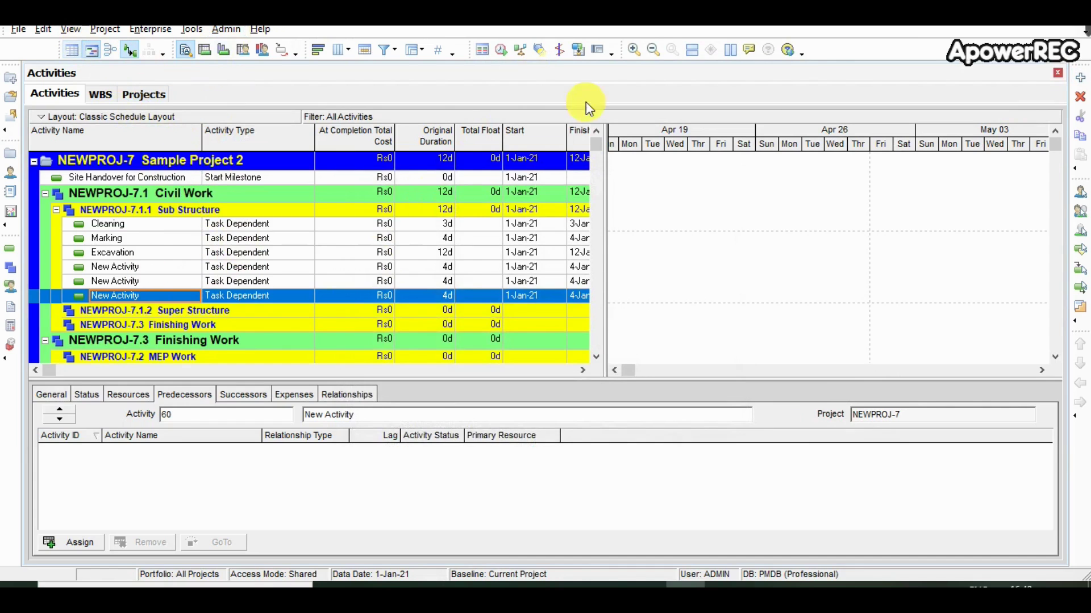
click(1080, 78)
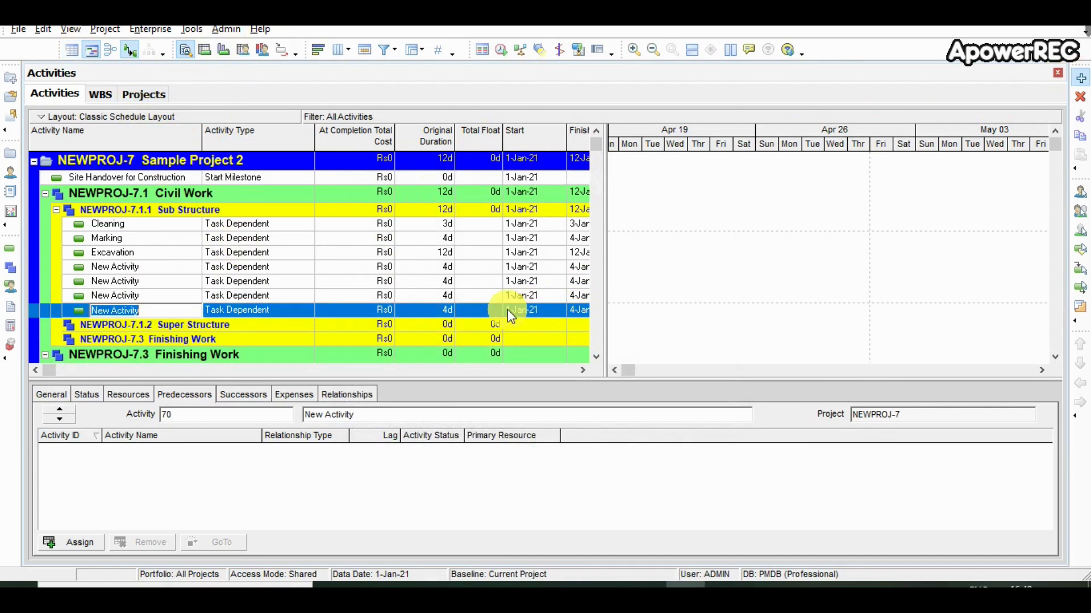
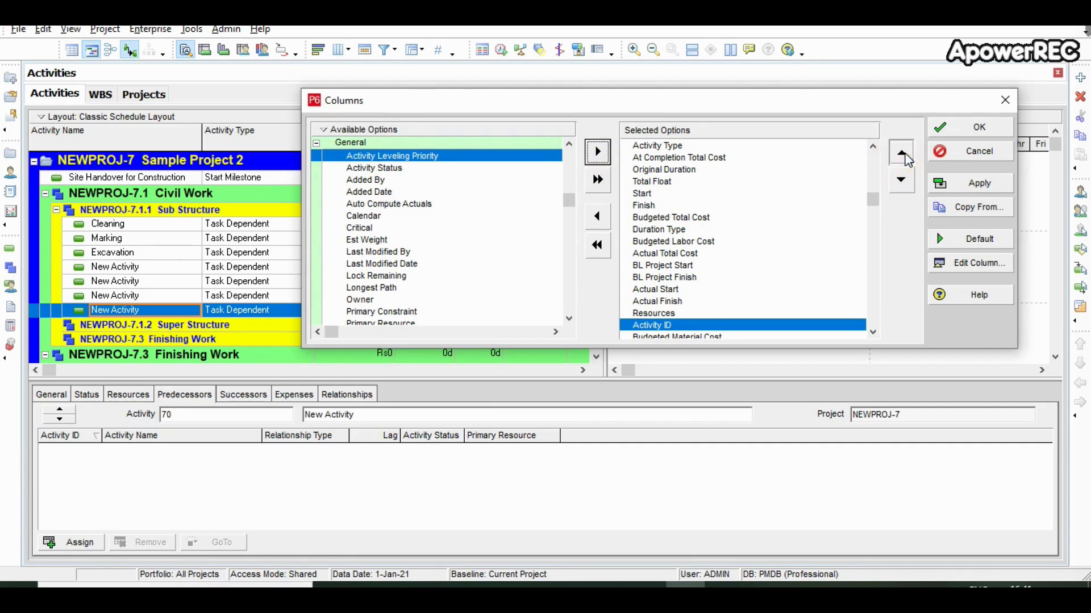
Set the activity table columns to Activity ID, Activity Name, Start and Finish, with Activity ID placed first.
click(902, 152)
click(901, 152)
click(901, 152)
click(901, 152)
click(901, 152)
click(902, 152)
click(901, 152)
click(901, 152)
click(901, 152)
click(901, 152)
click(902, 152)
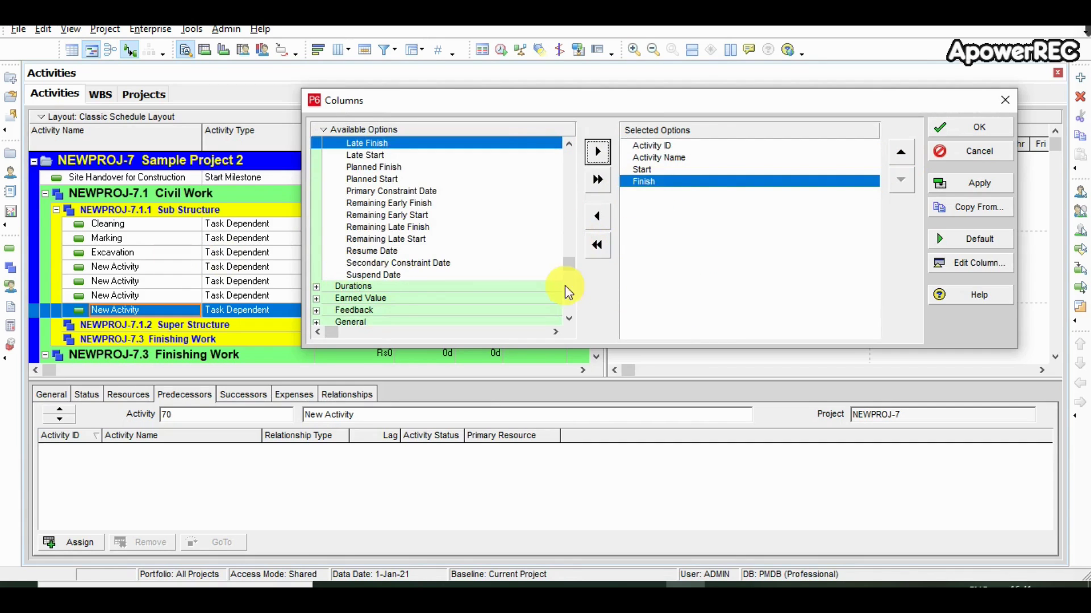
click(955, 127)
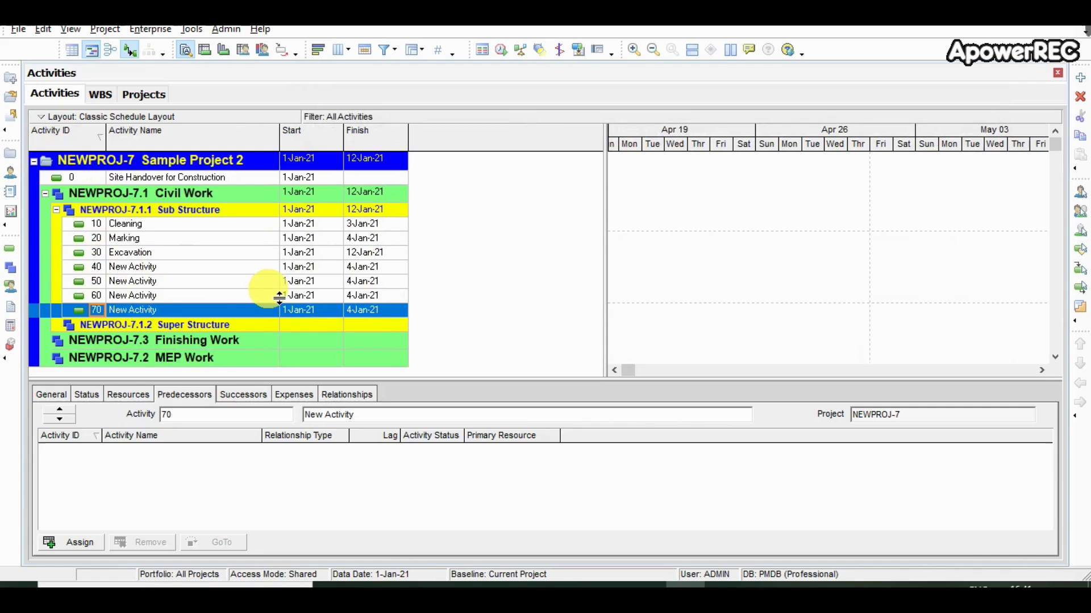
Check the scope of work image for the needed fields, and add the Calendar and Activity Type columns after Finish in the activity table.
click(723, 585)
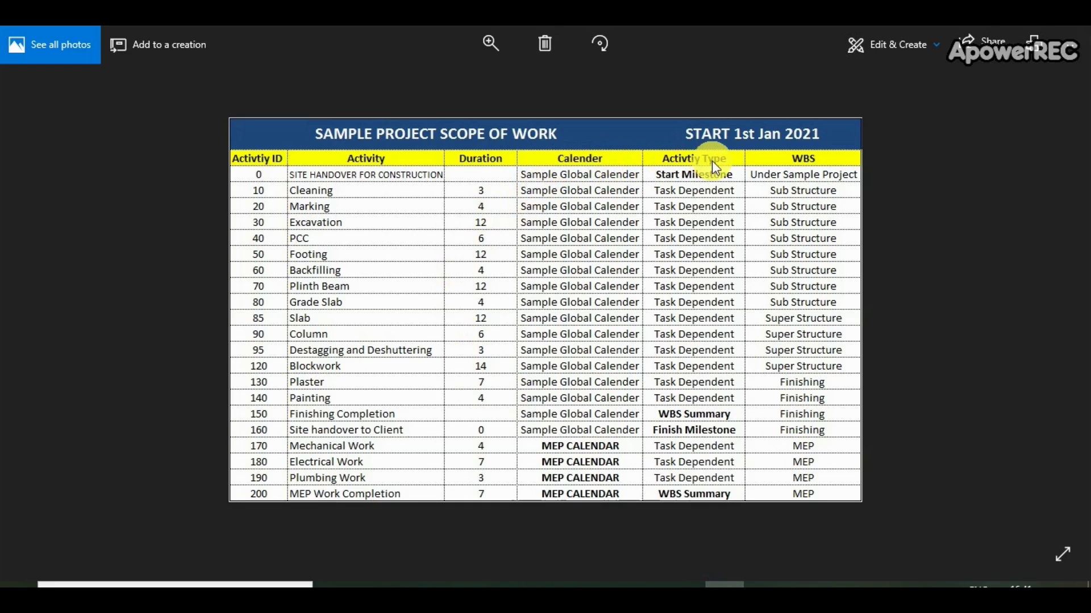
click(722, 585)
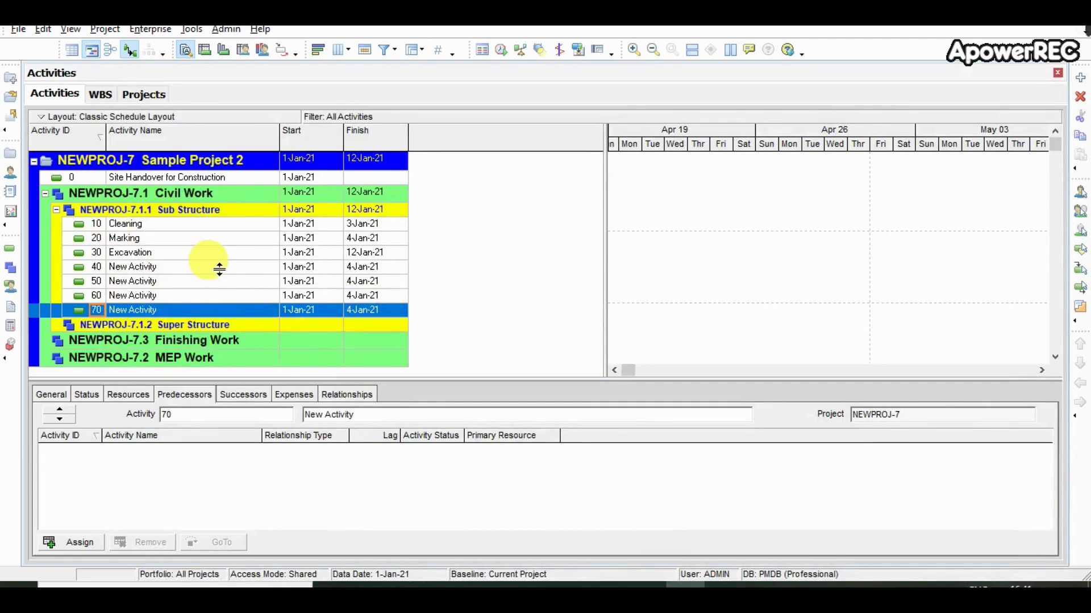
right_click(423, 146)
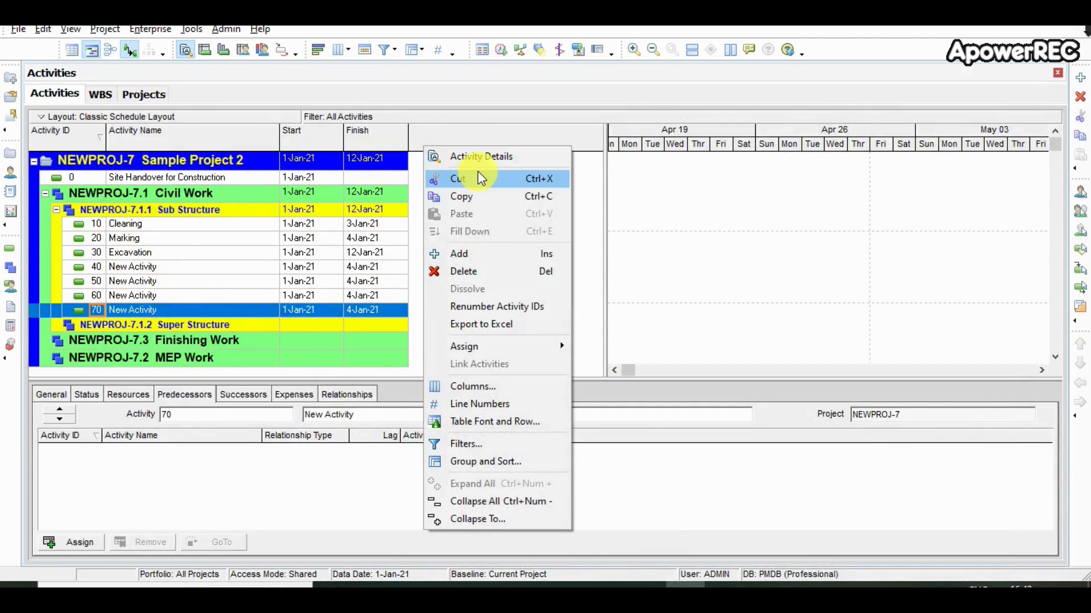
click(482, 391)
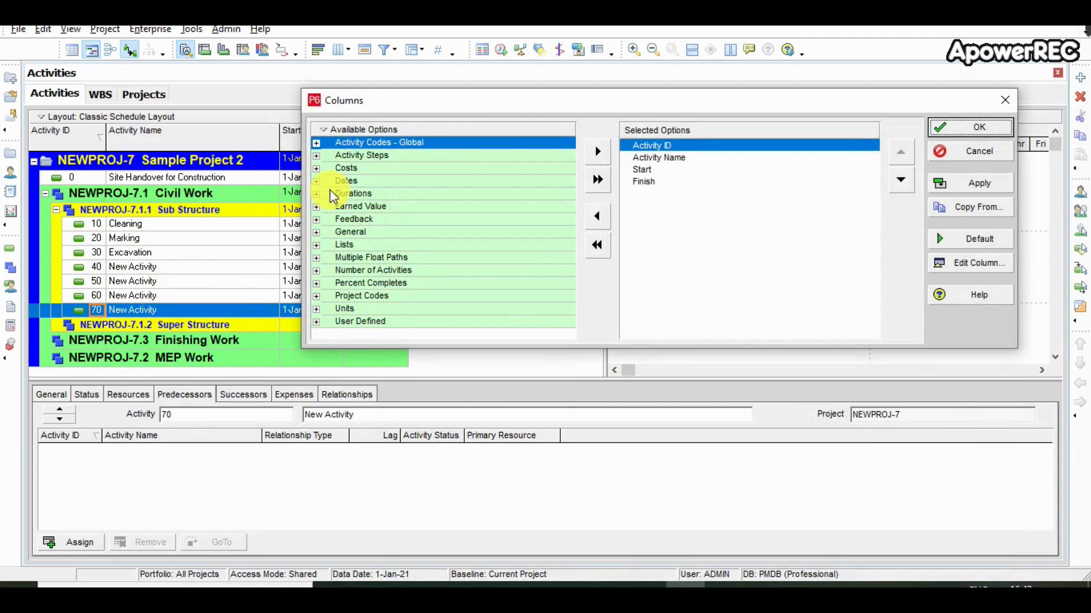
click(318, 231)
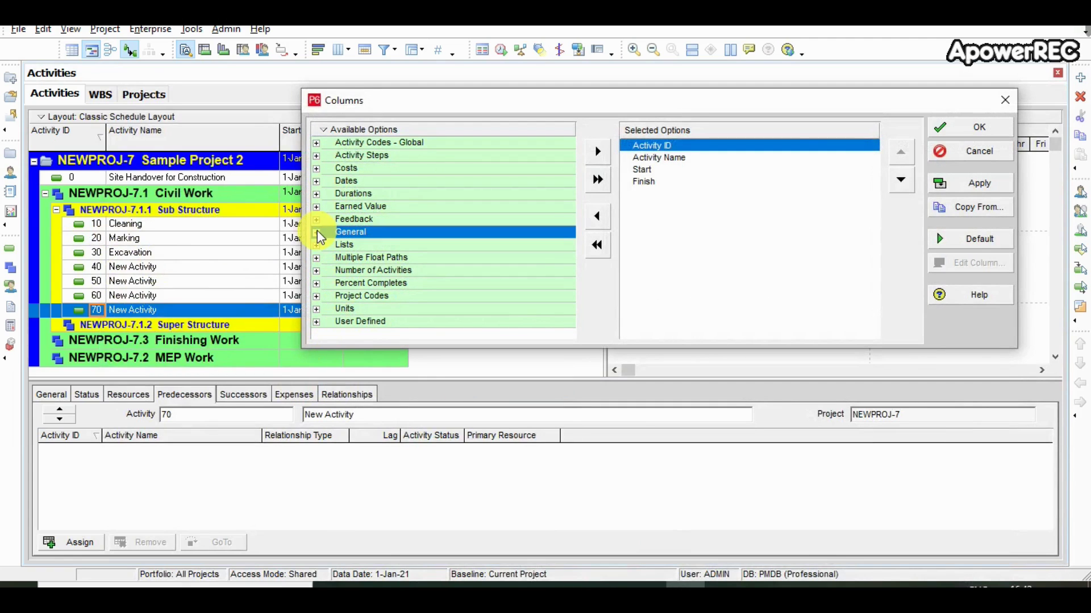
click(317, 232)
click(355, 227)
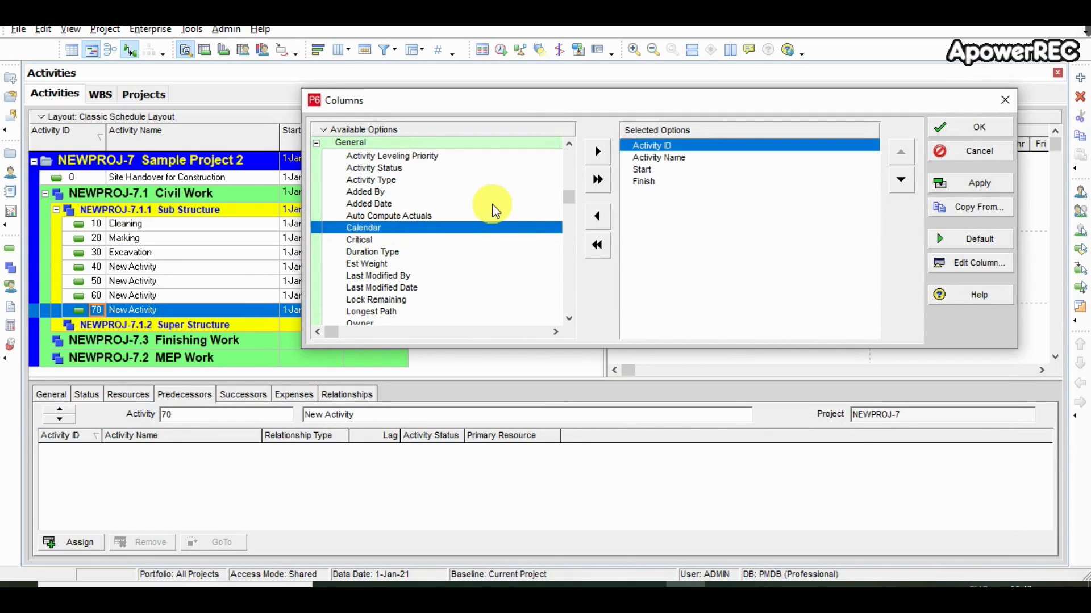
click(597, 153)
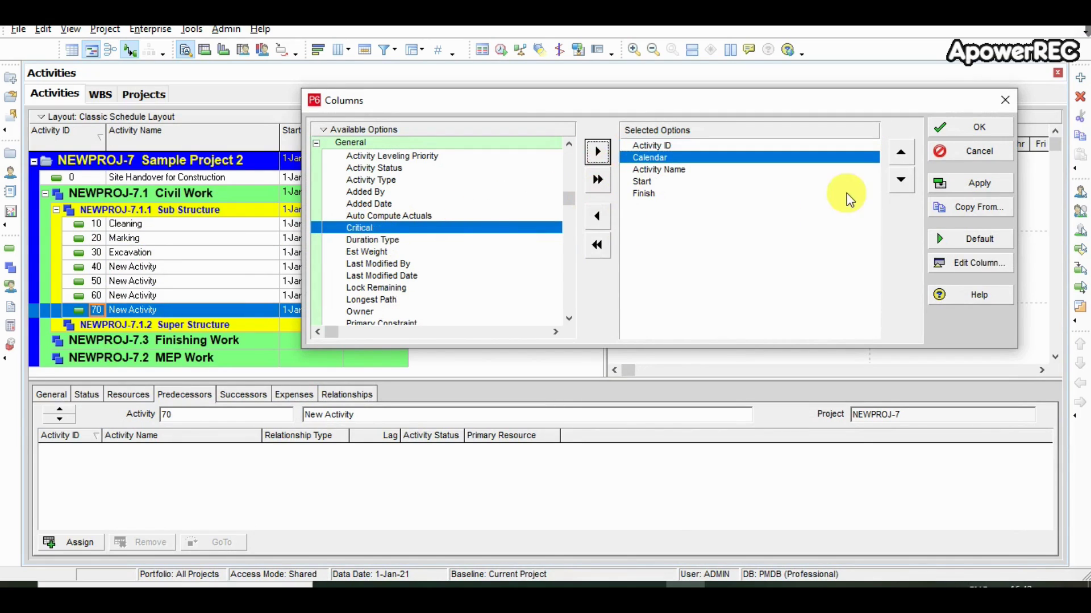
click(895, 182)
click(895, 182)
click(895, 182)
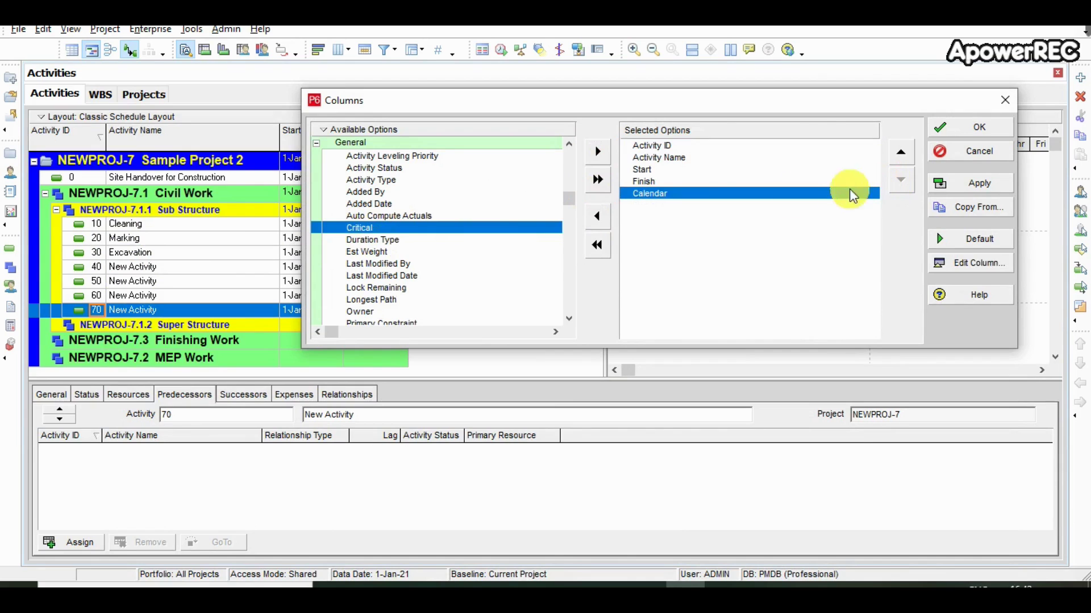
click(384, 181)
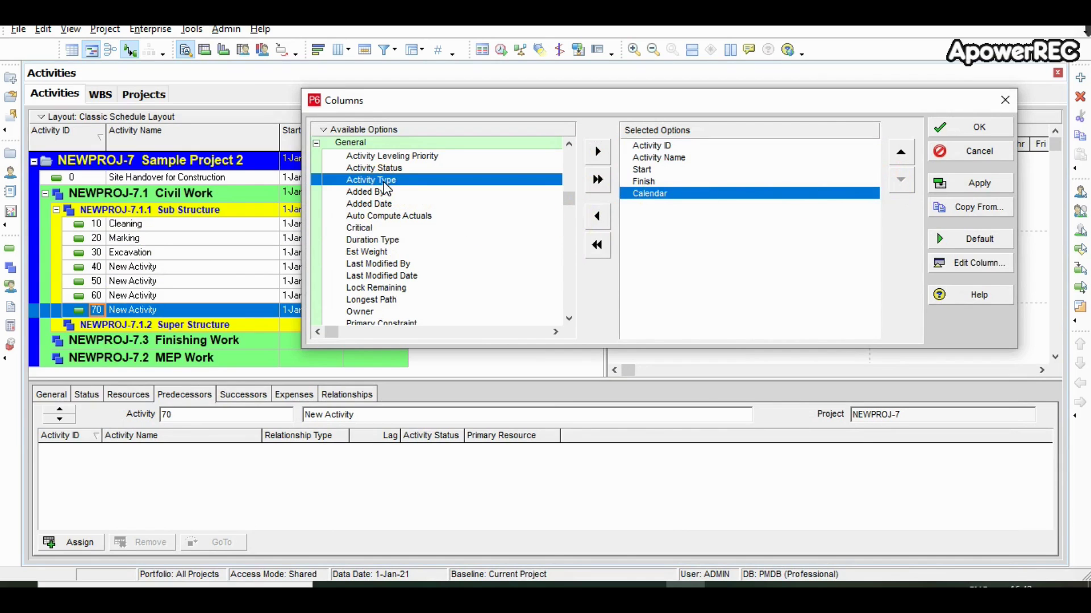
click(597, 152)
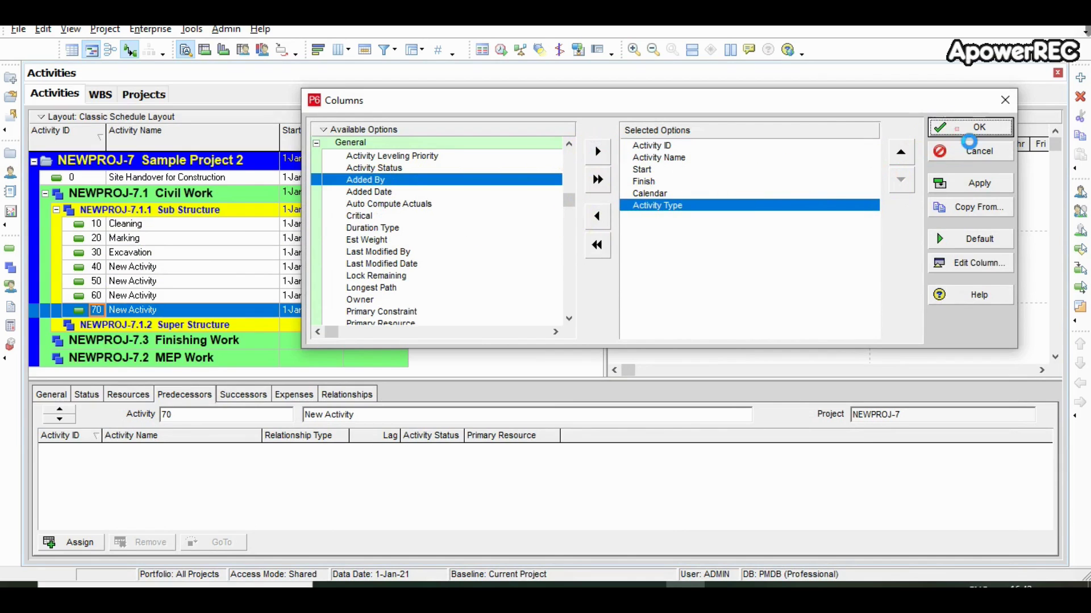
Apply the column selection, extend the activity table area, and widen the Activity Type column to fit its full text.
click(976, 127)
drag(618, 212, 692, 210)
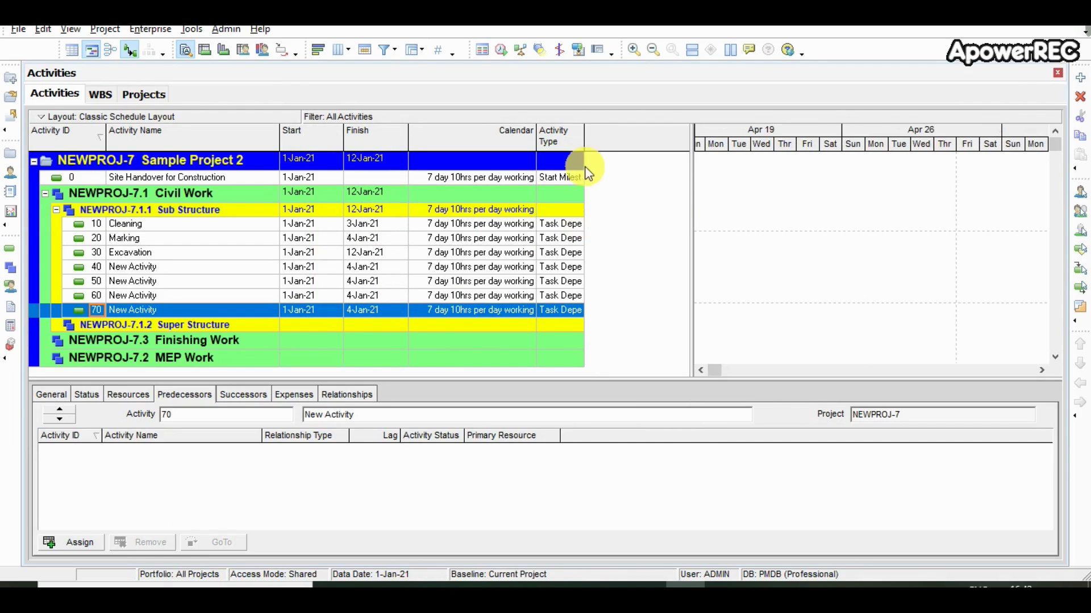
drag(585, 143, 645, 143)
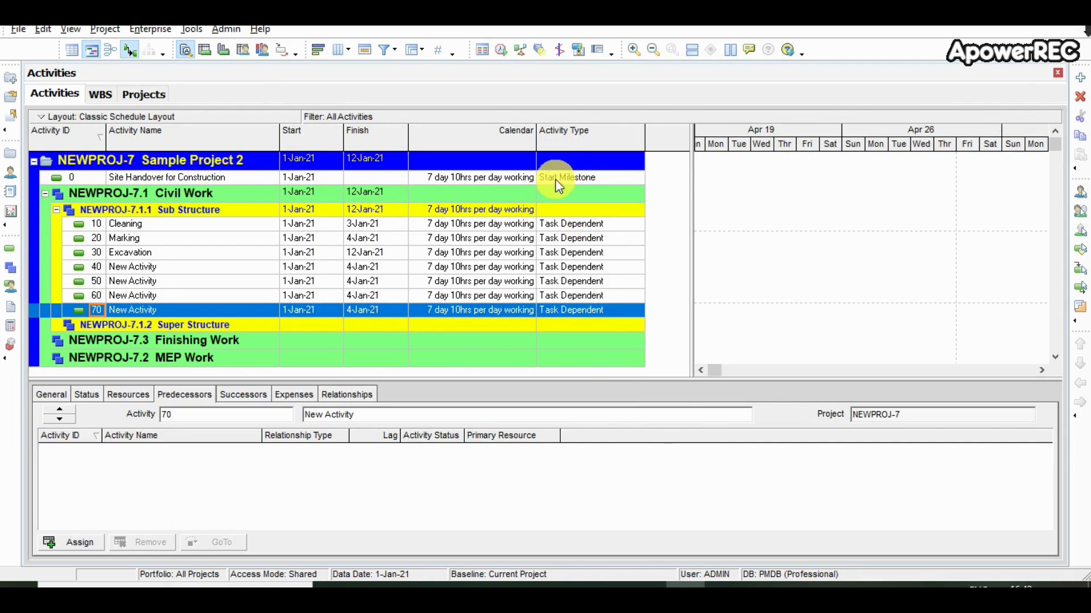
Add the Original Duration column to the activity table, placed between Activity Name and Start.
right_click(311, 135)
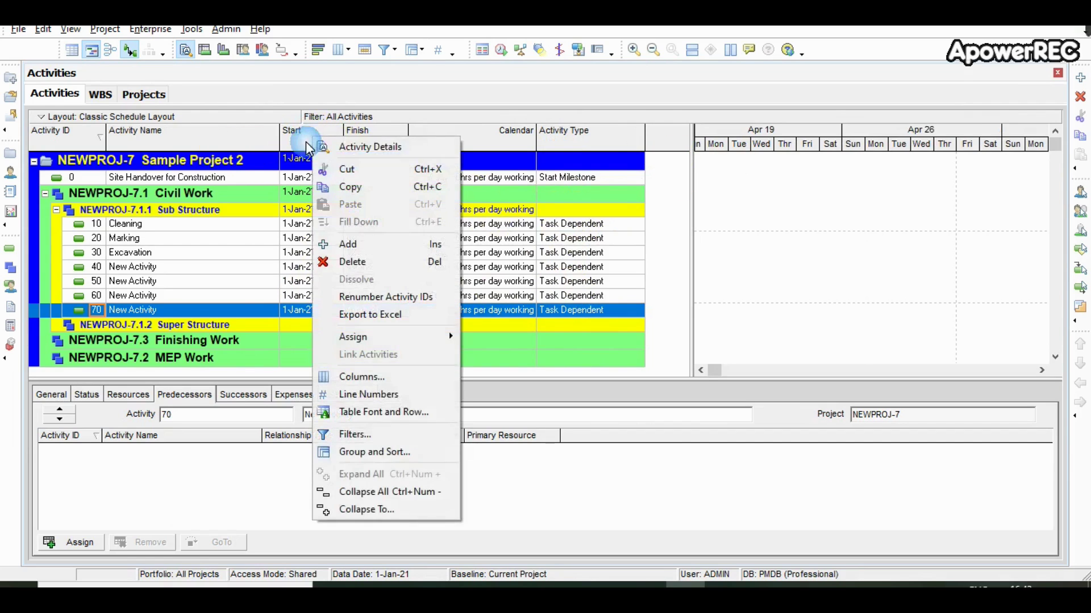
click(382, 378)
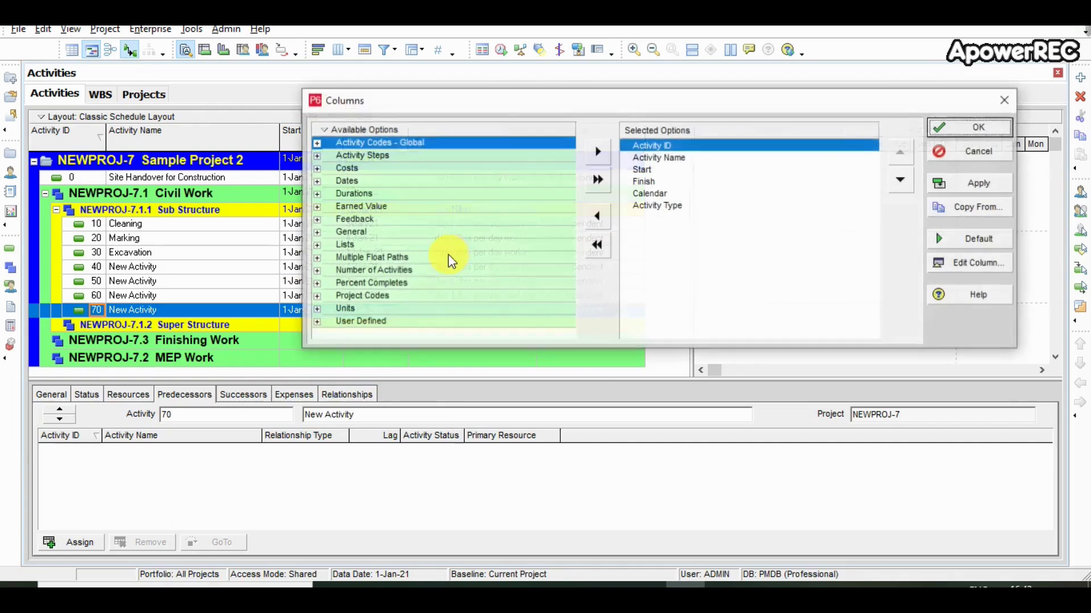
click(315, 193)
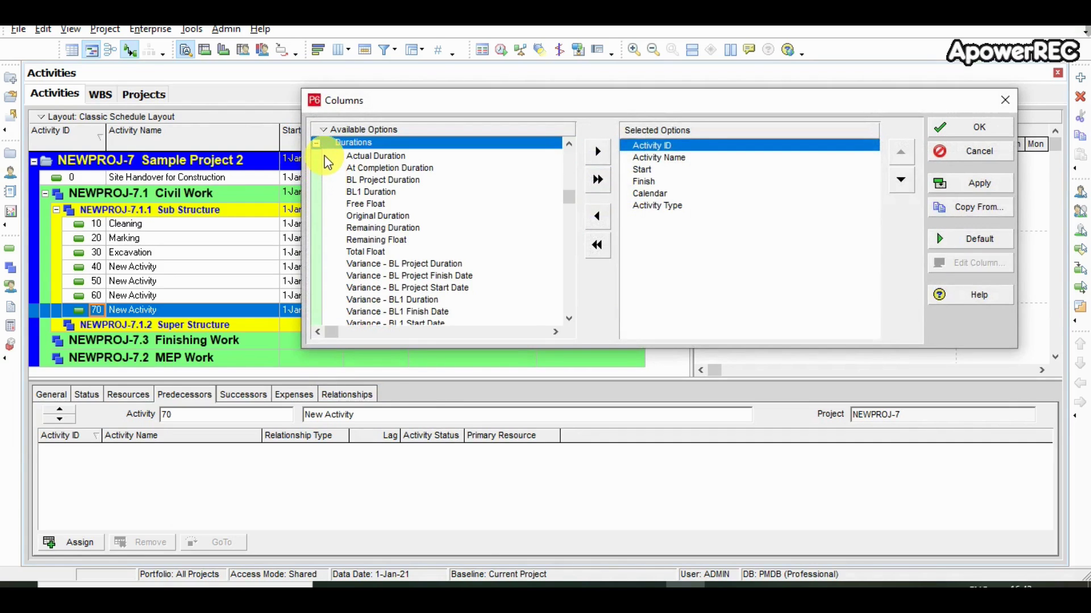
click(369, 216)
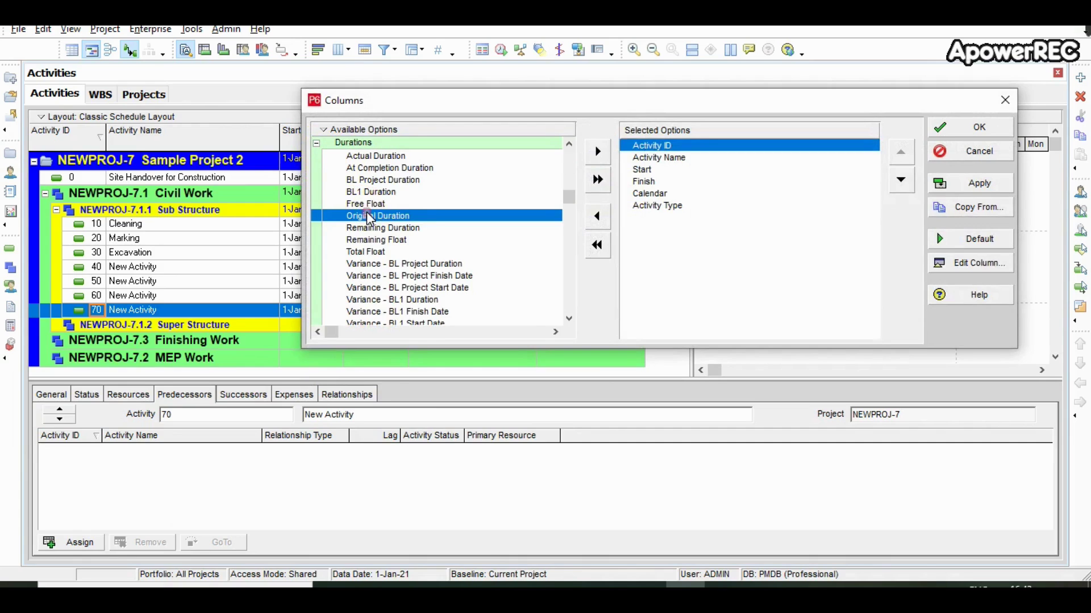
click(598, 151)
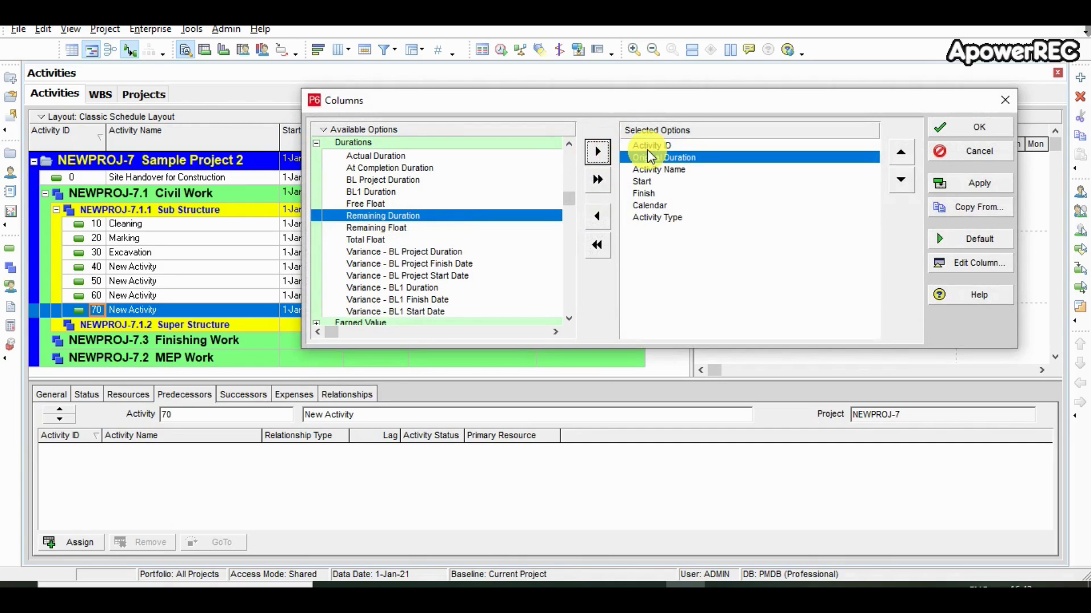
click(902, 180)
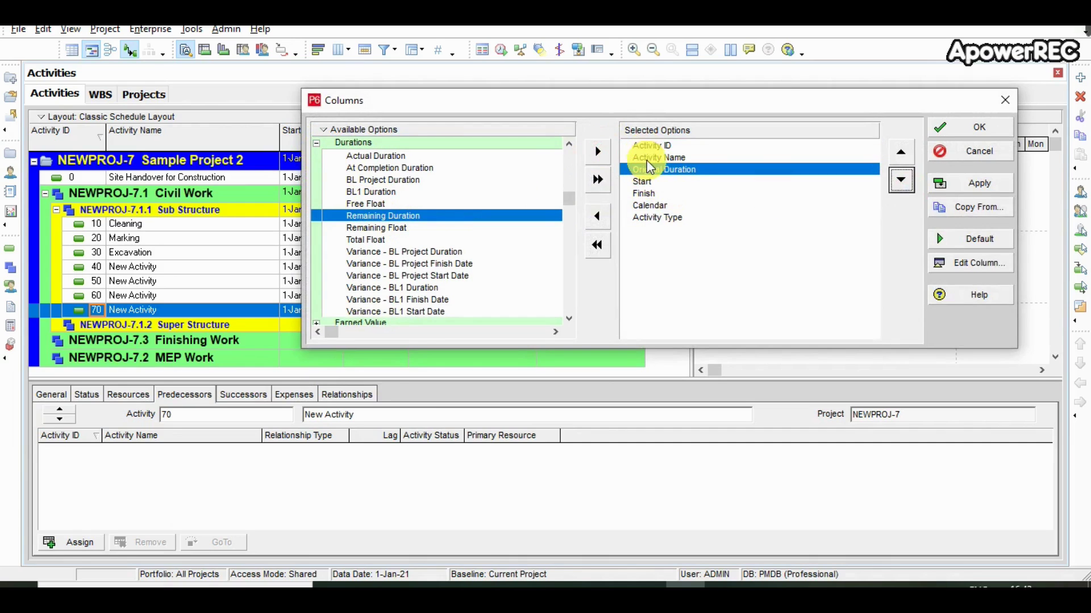
click(946, 127)
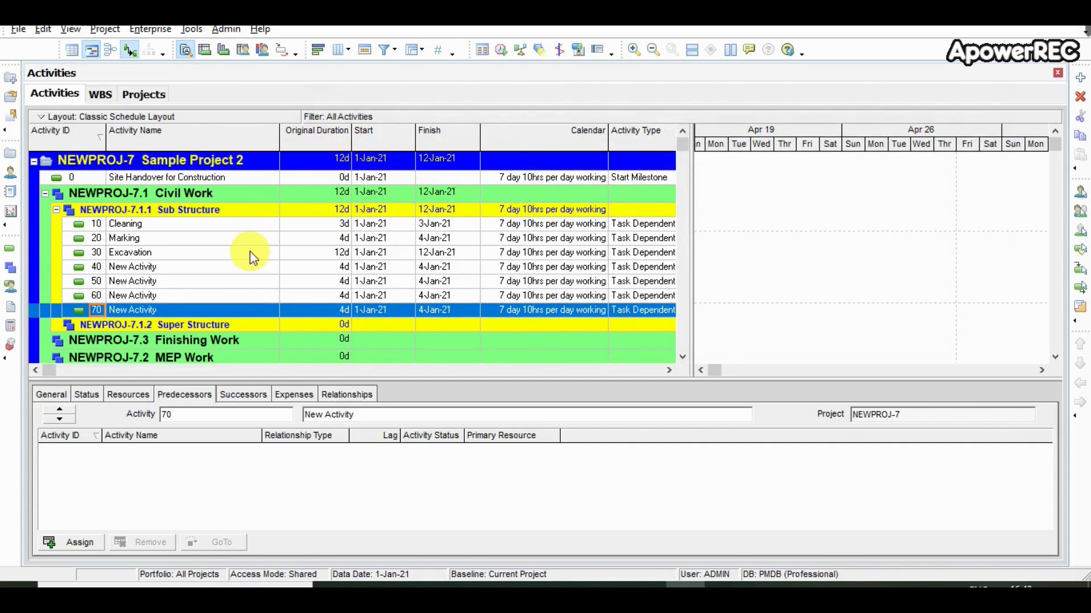
Rename activity 40 under Sub Structure as PCC and set its original duration to 6 days.
click(206, 268)
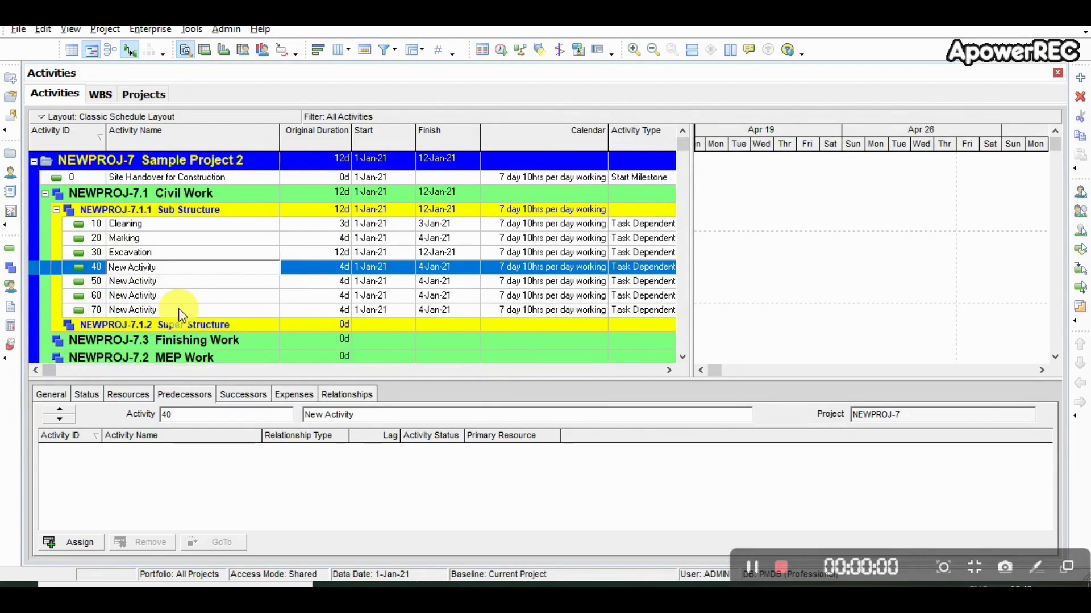
click(163, 268)
click(120, 272)
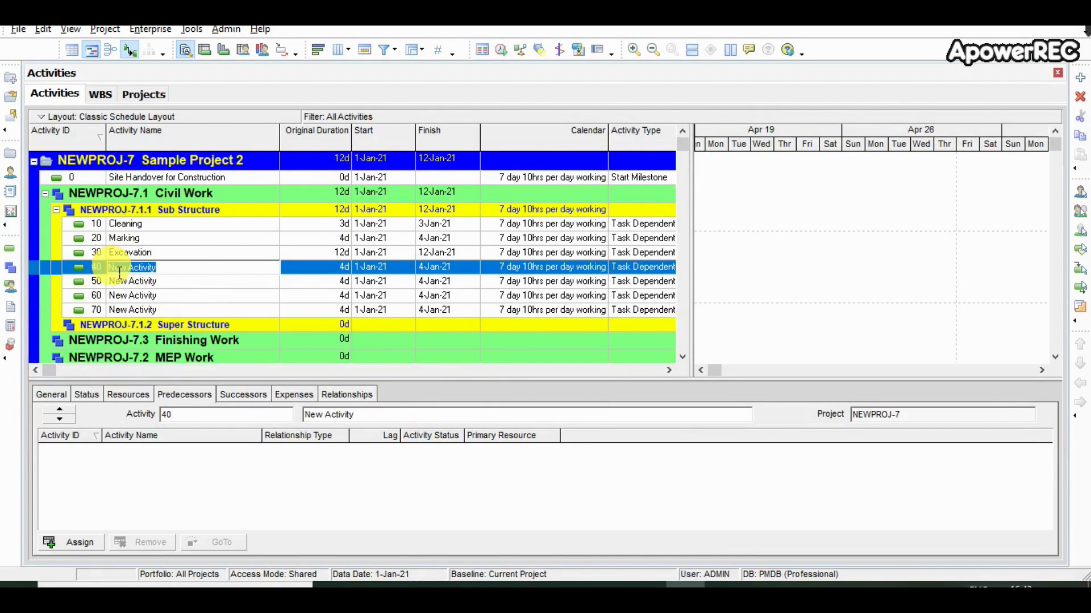
text(PCC)
click(253, 295)
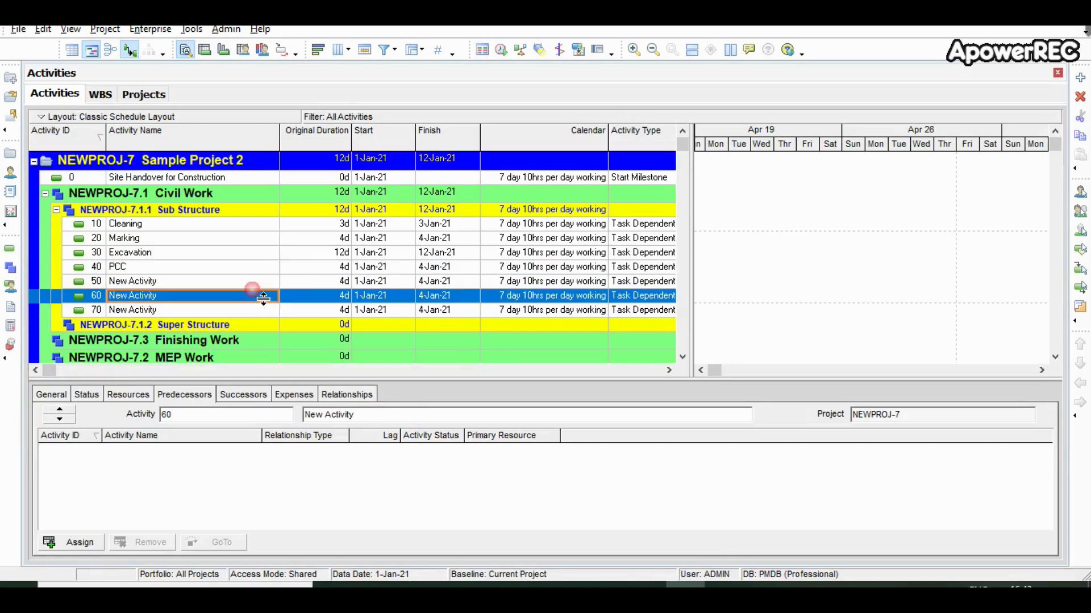
click(315, 268)
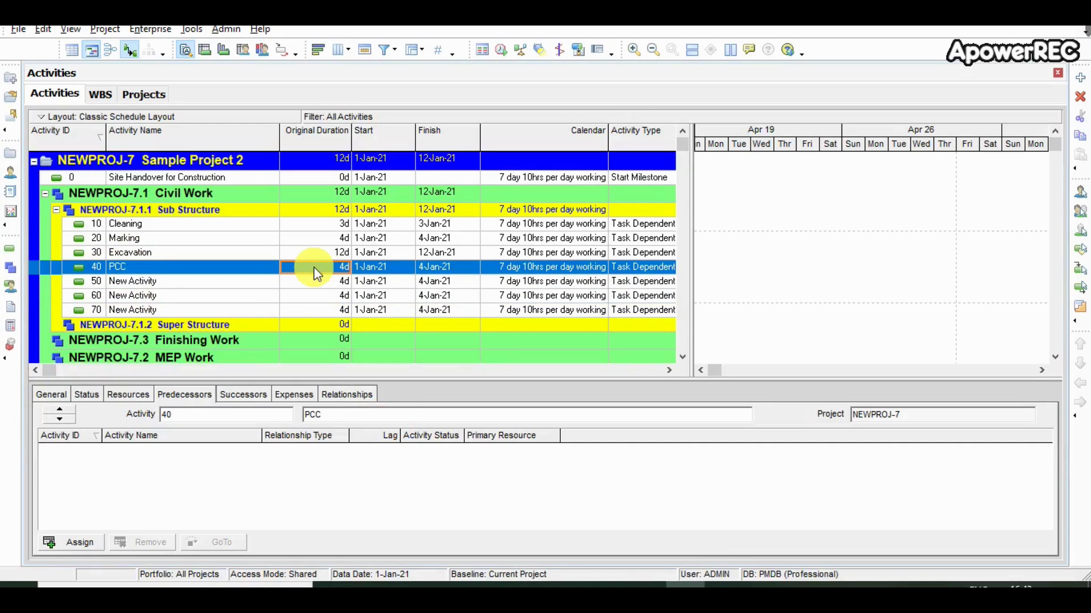
text(6)
Rename activity 50 as Footing and set its original duration to 12 days.
click(184, 284)
click(180, 283)
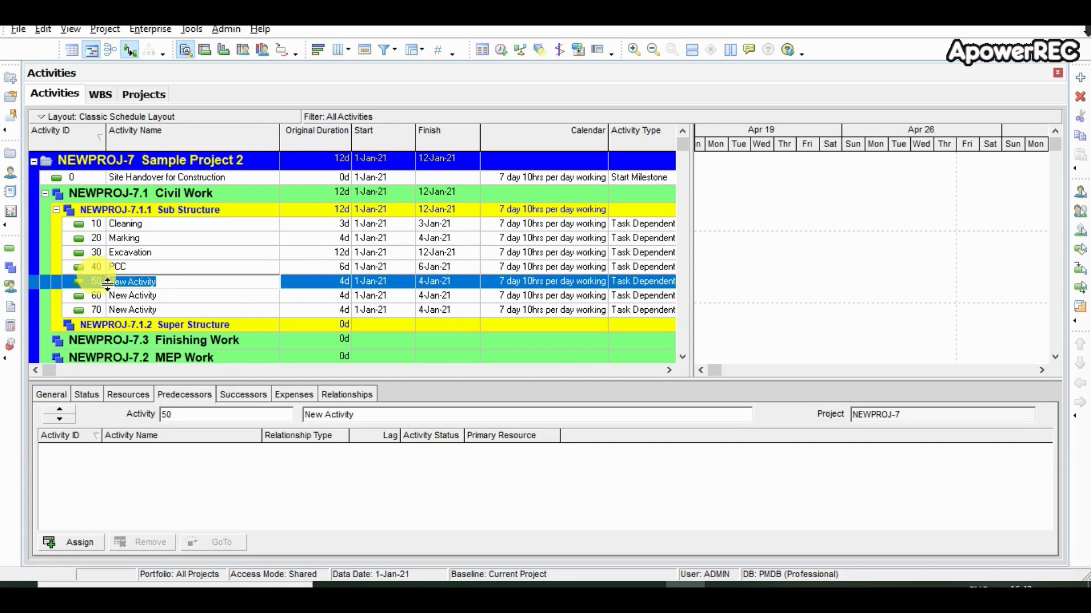
text(Footing)
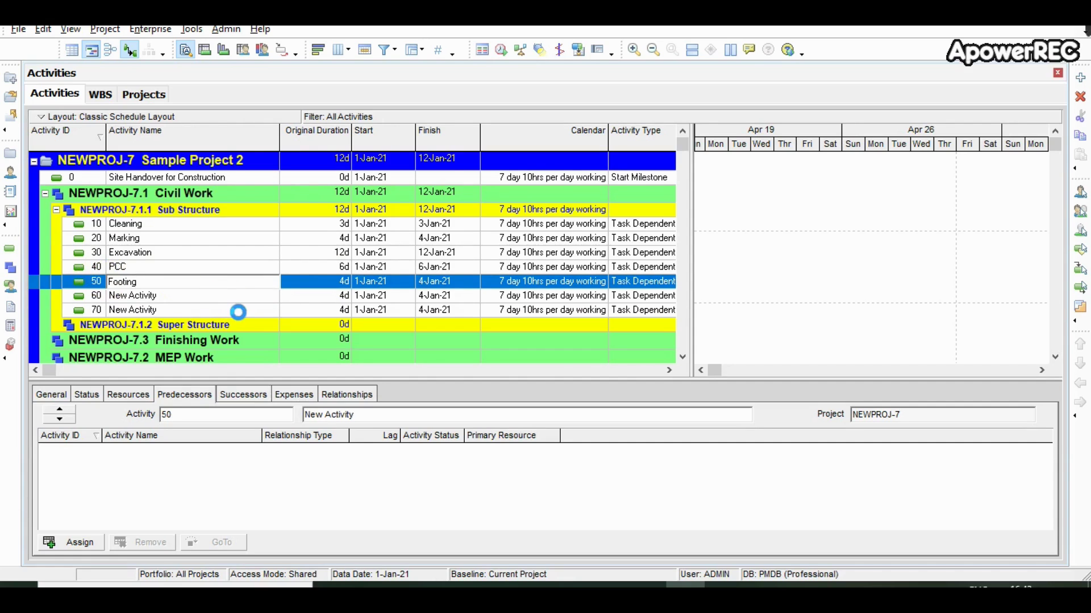
click(248, 296)
click(339, 283)
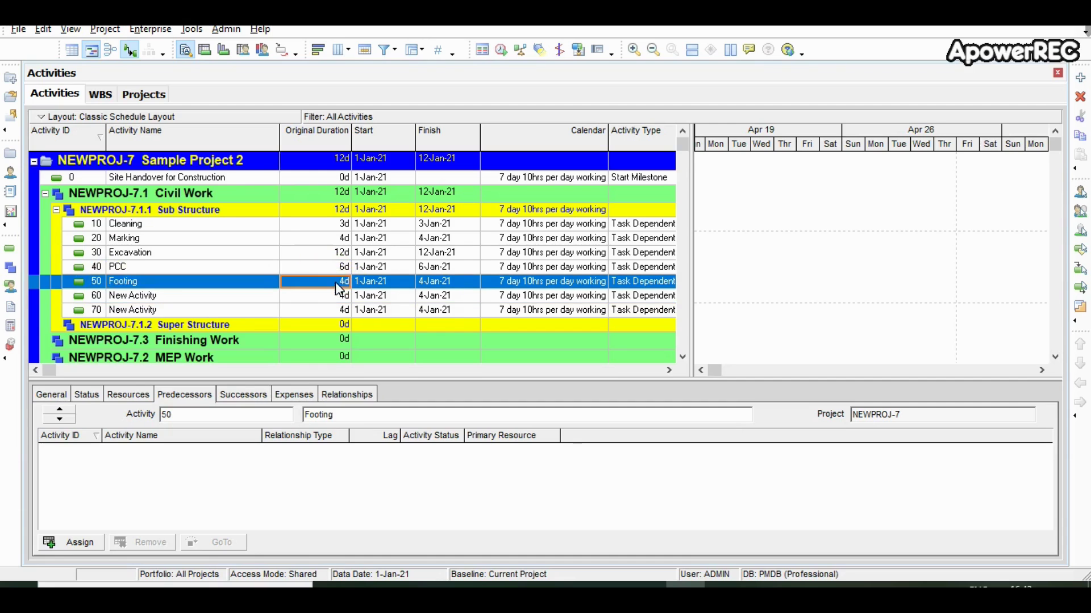
text(12)
key(Return)
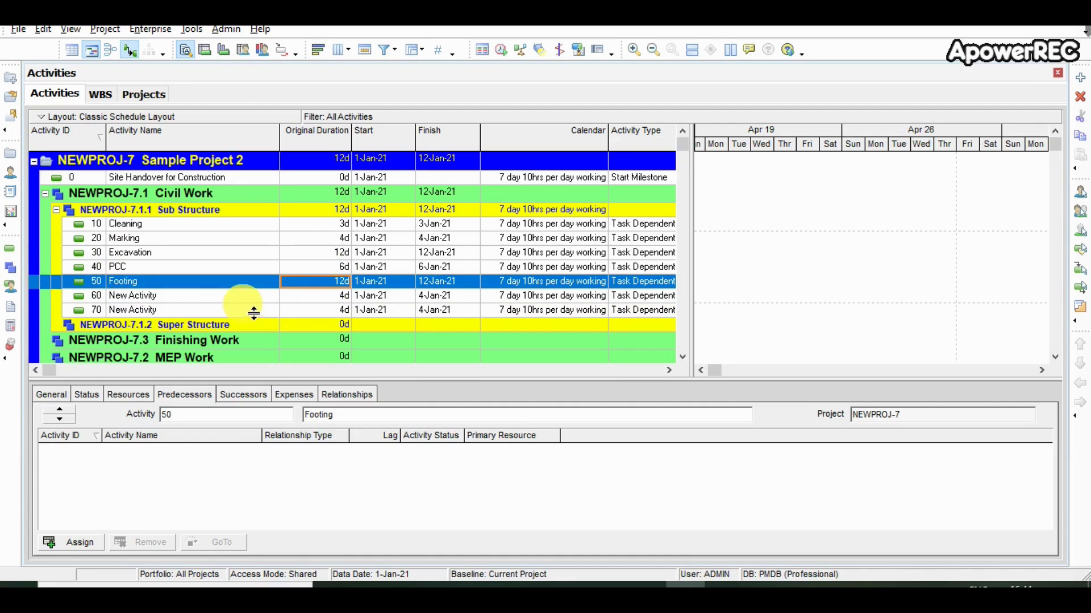
Rename activity 60 as Backfilling and enter an original duration of 4 days.
click(234, 297)
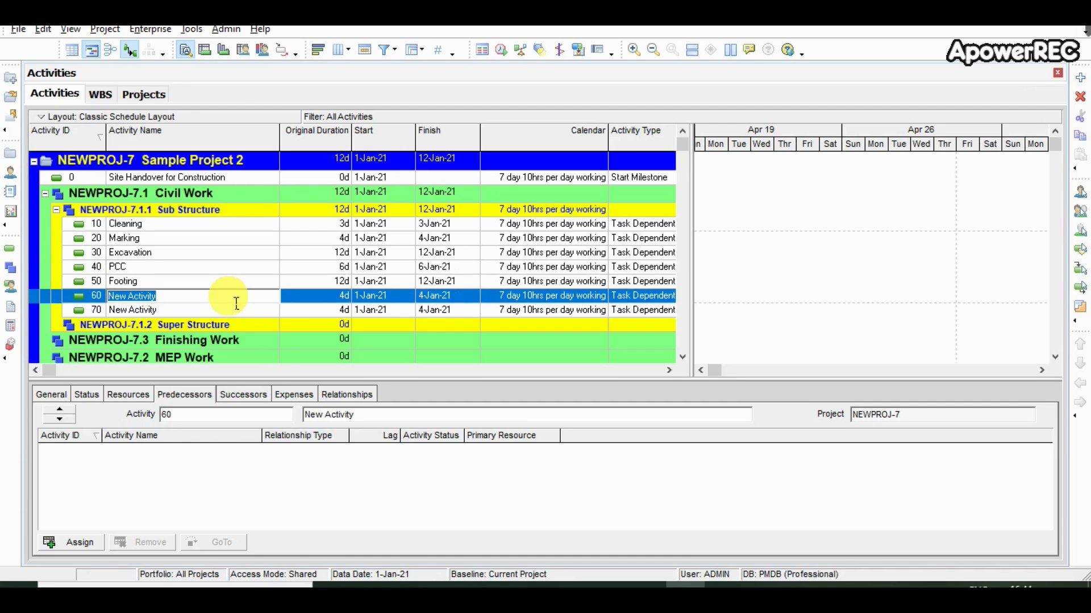
text(Backfillin)
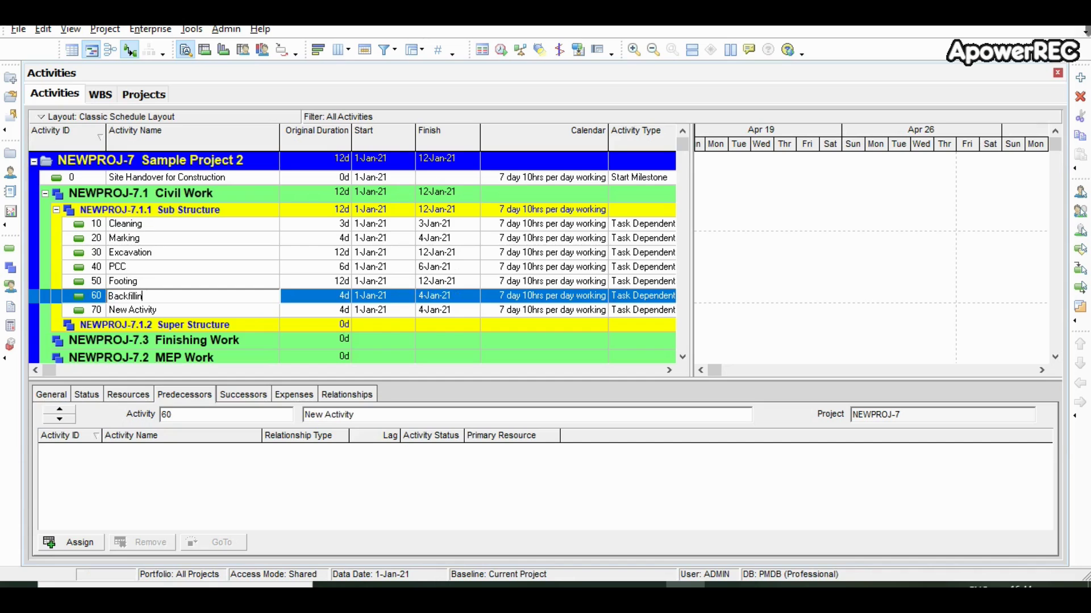
text(g)
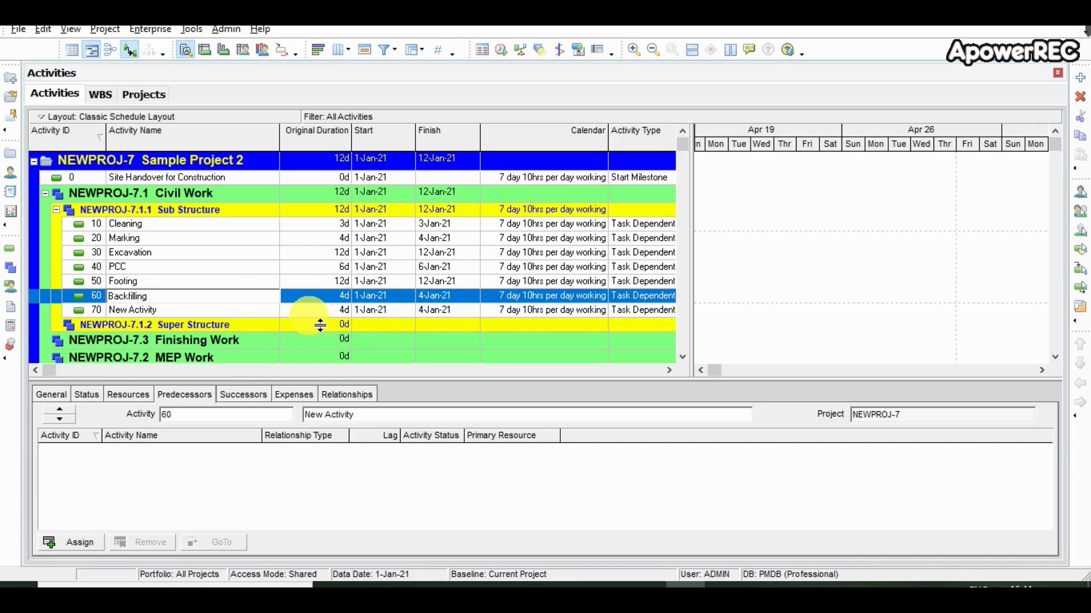
click(314, 298)
click(316, 299)
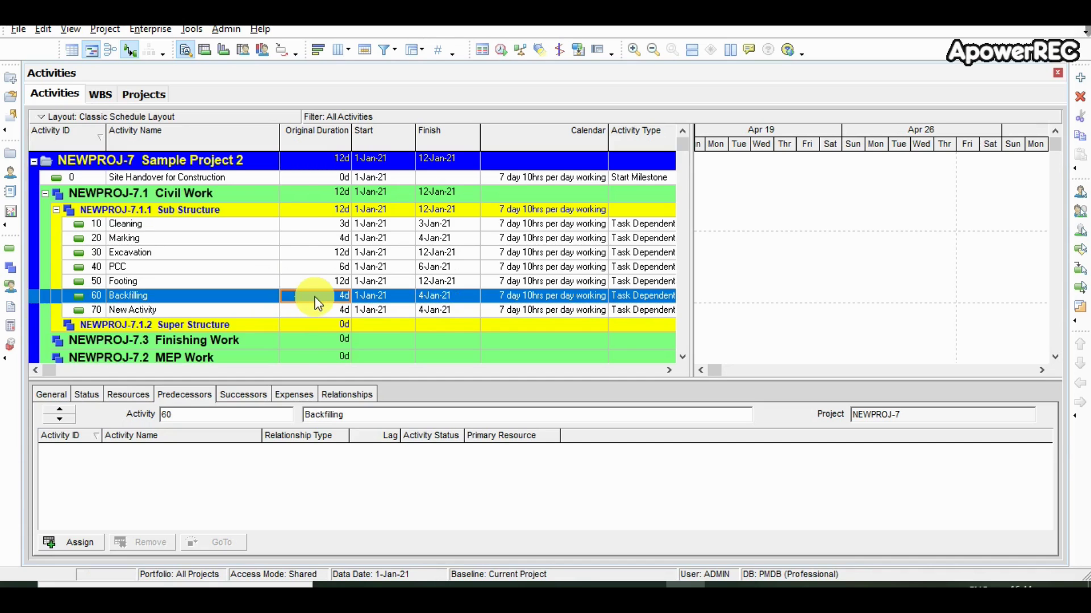
click(319, 301)
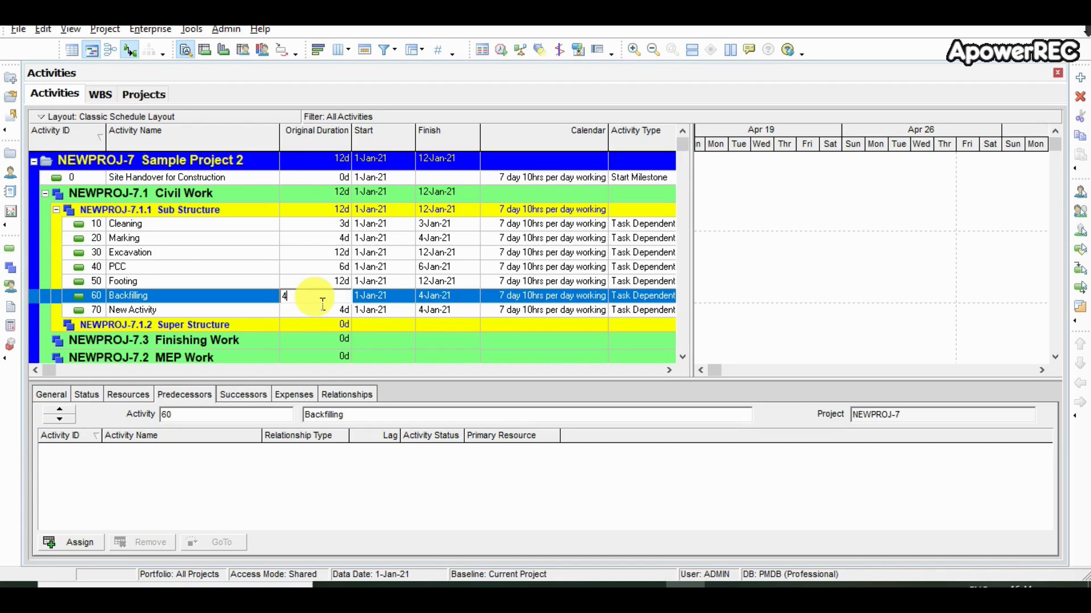
Rename activity 70 as Plinth Beam and set its original duration to 12 days.
double_click(215, 312)
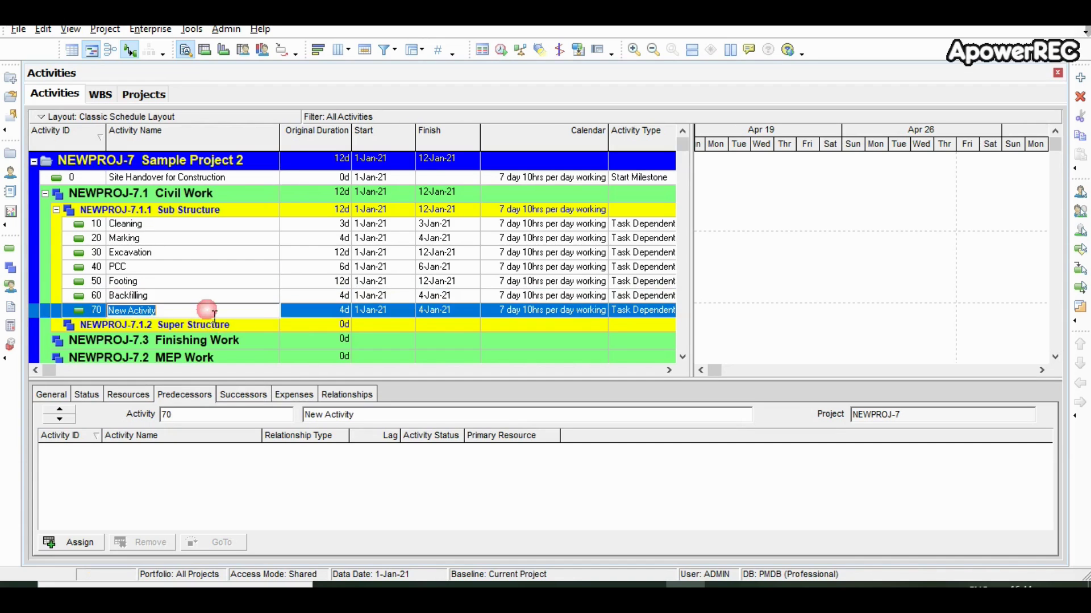
text(Plinth Beam)
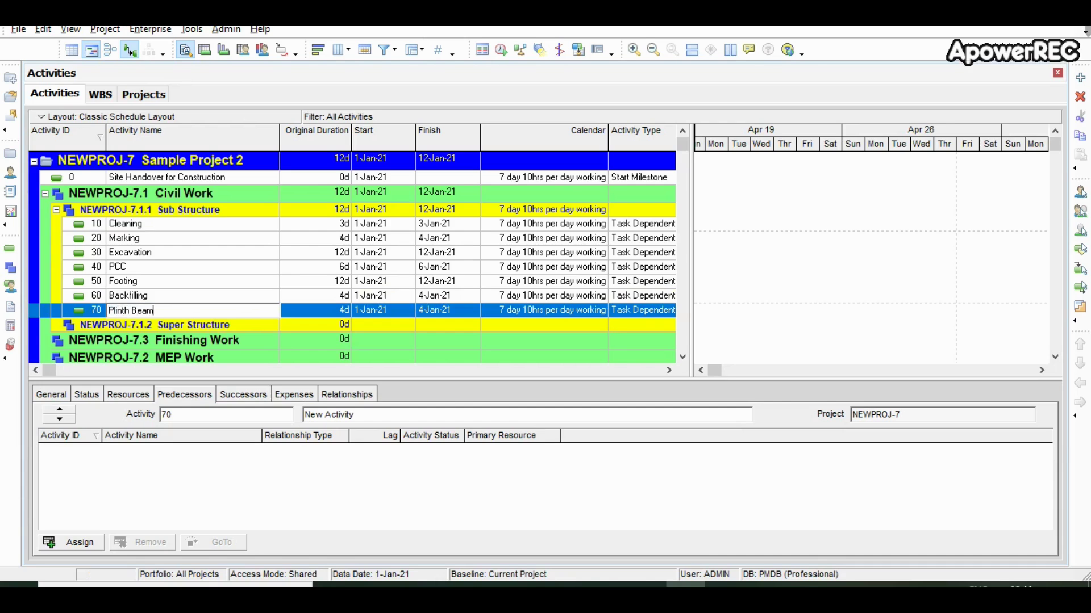
click(312, 309)
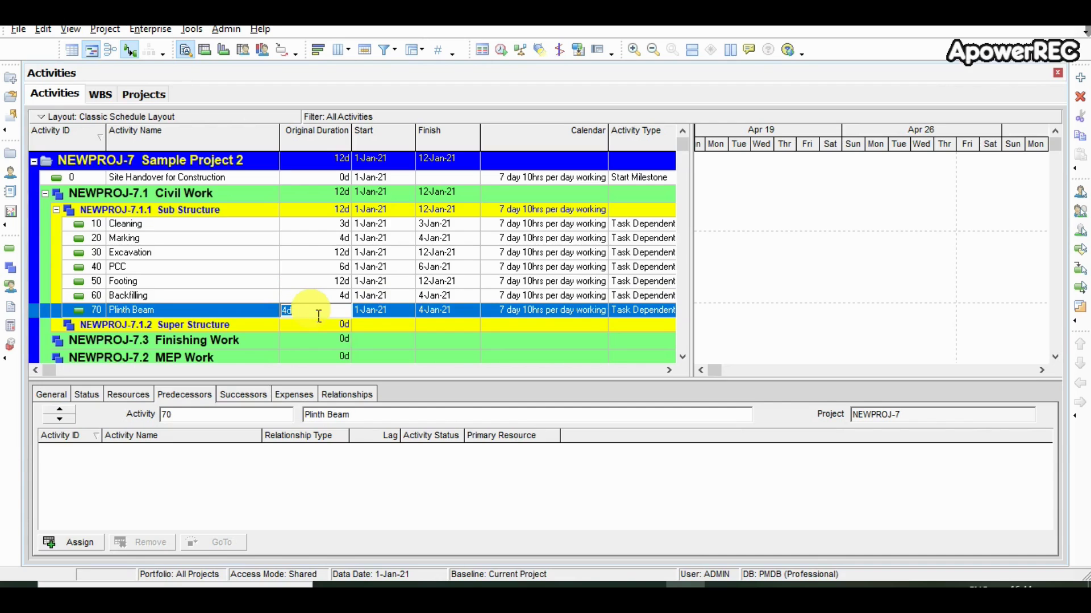
text(1)
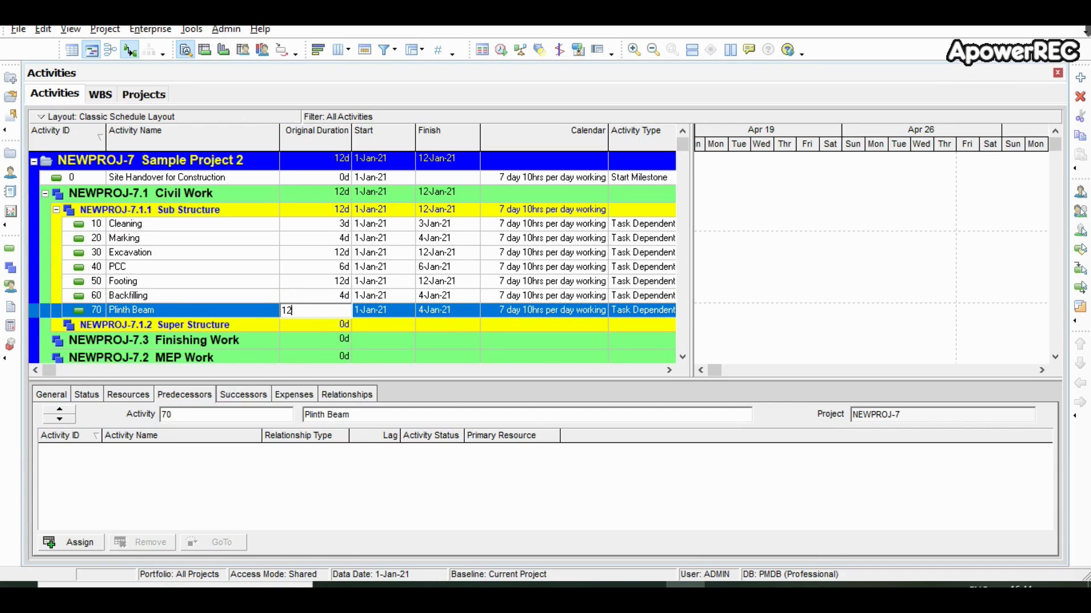
text(2)
key(Return)
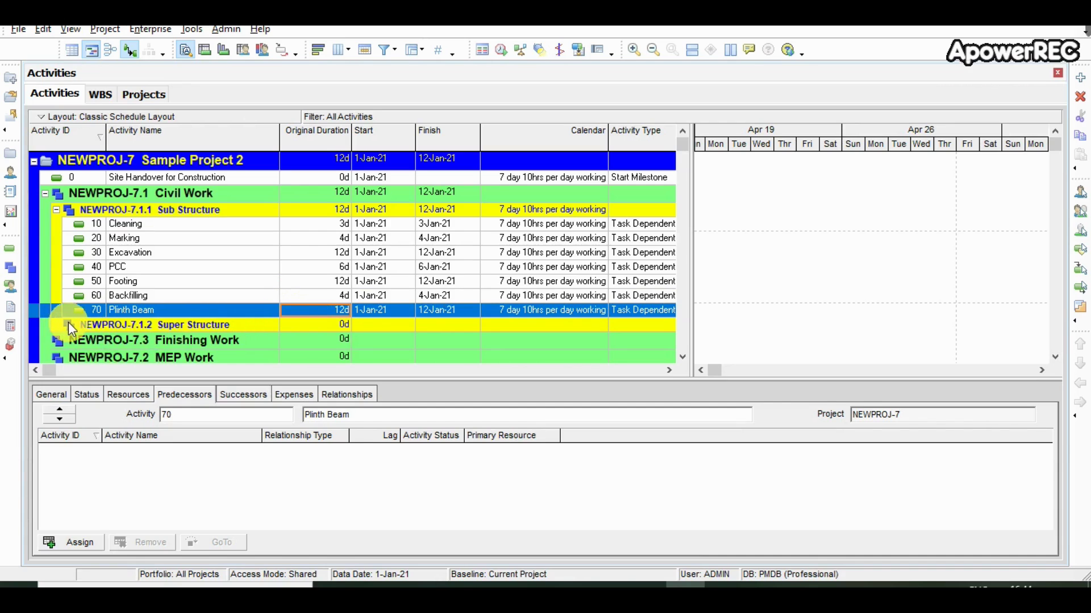
Add activity 80 under Sub Structure and name it Grade Slab, keeping the default duration.
click(1082, 79)
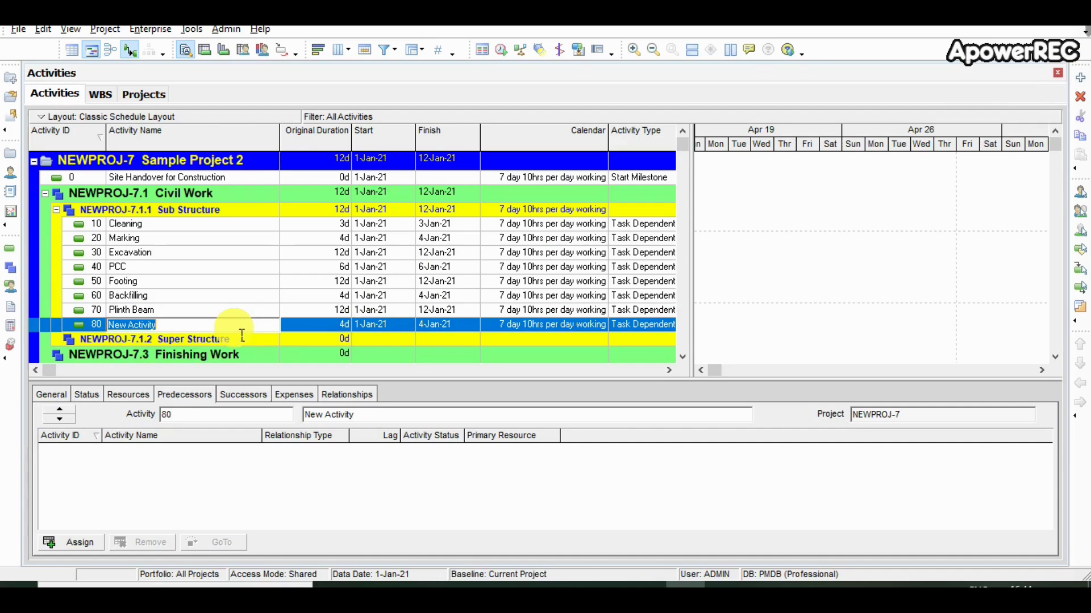
text(F)
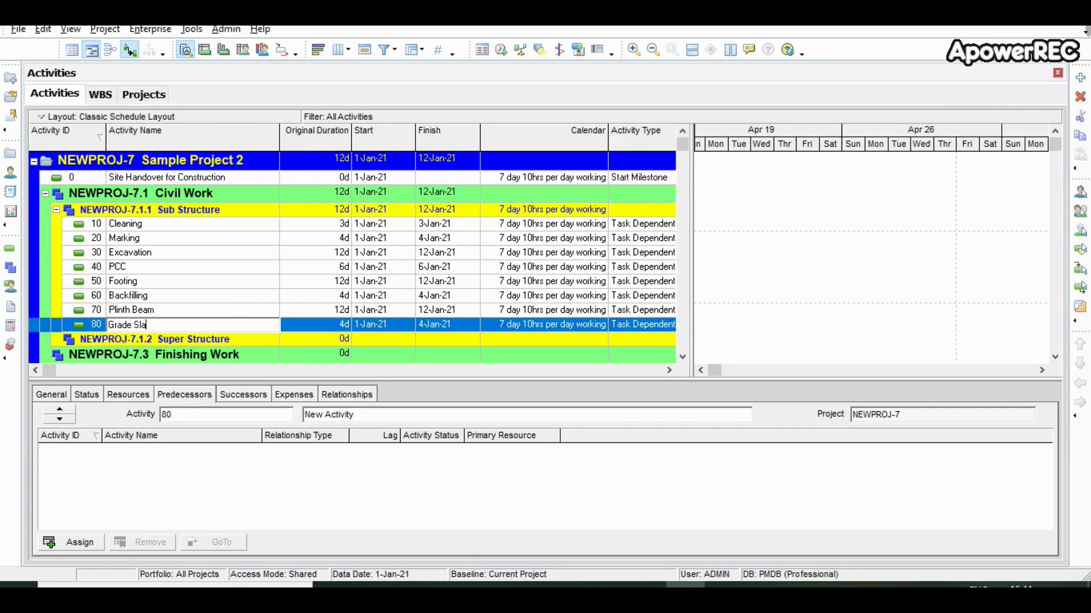
click(331, 329)
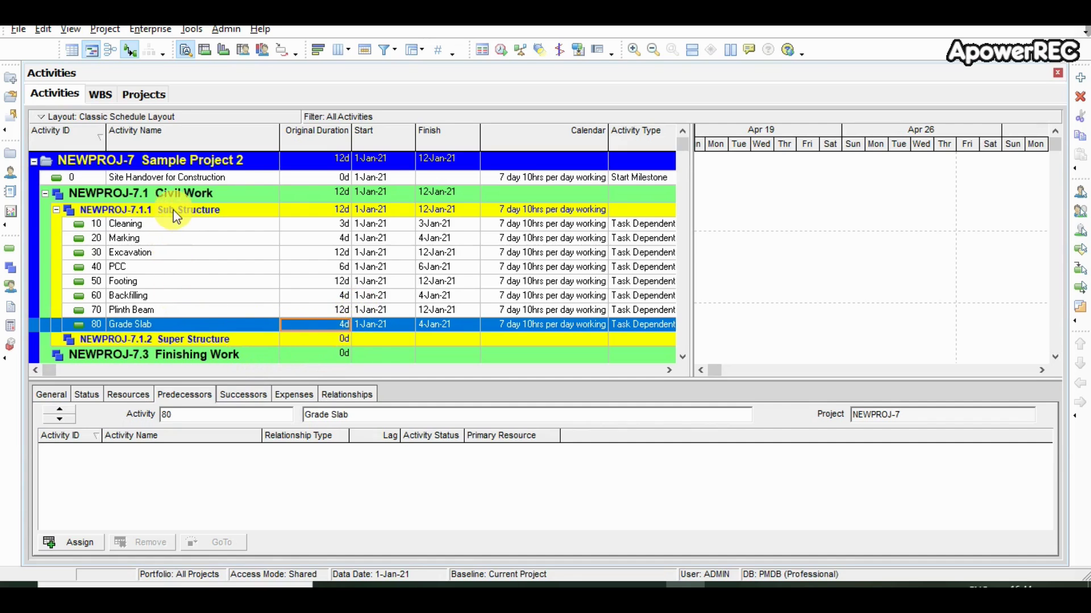
Add four new activities with default settings under the Super Structure WBS.
click(173, 344)
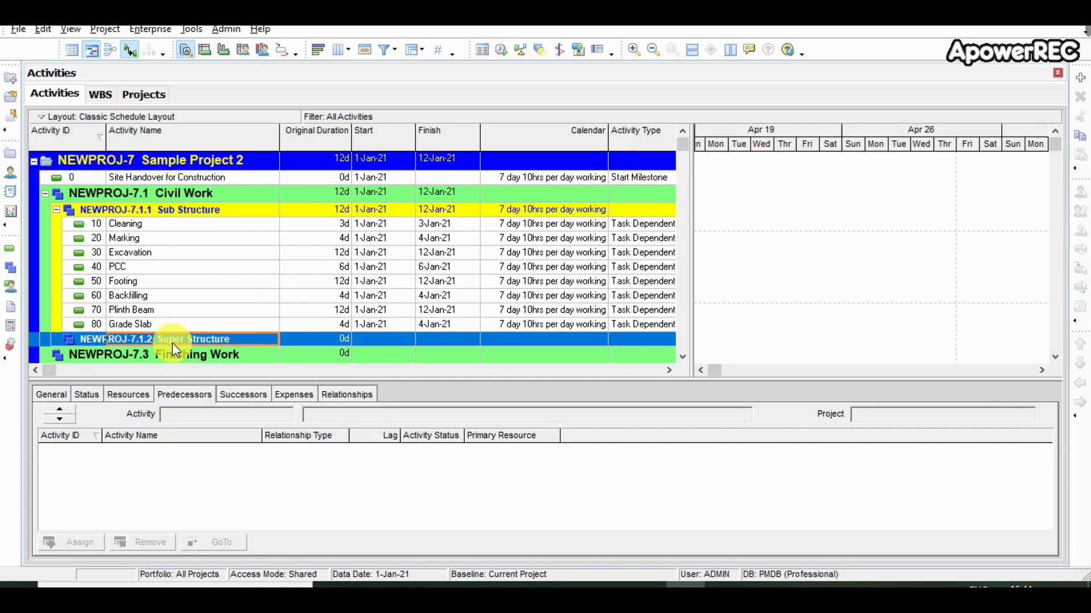
click(1081, 87)
click(1081, 86)
click(1081, 86)
click(1081, 86)
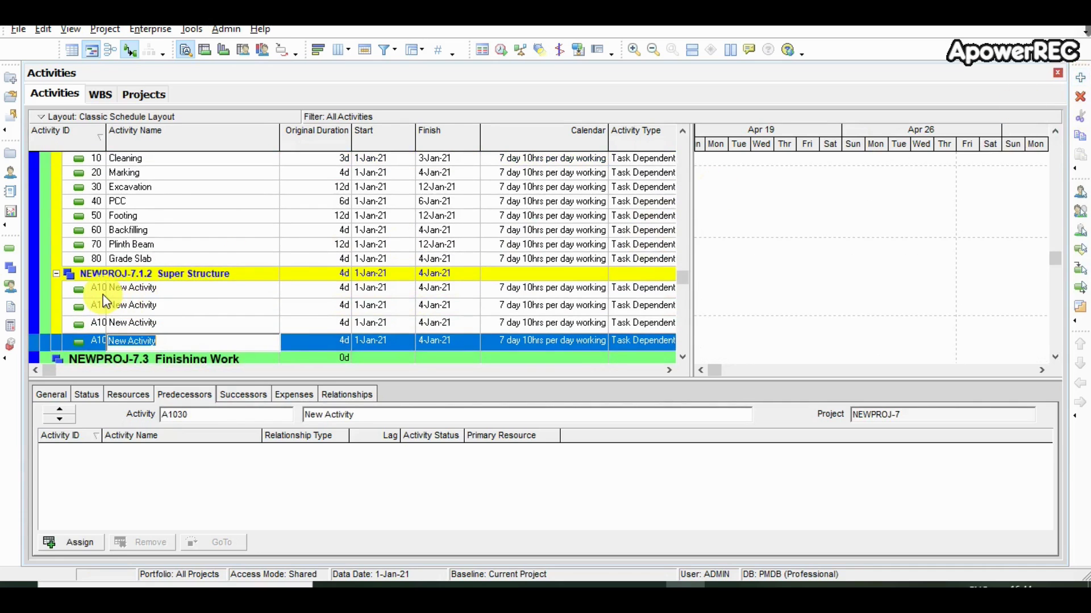
Give the first Super Structure activity the ID 85 and the name Slab.
click(98, 289)
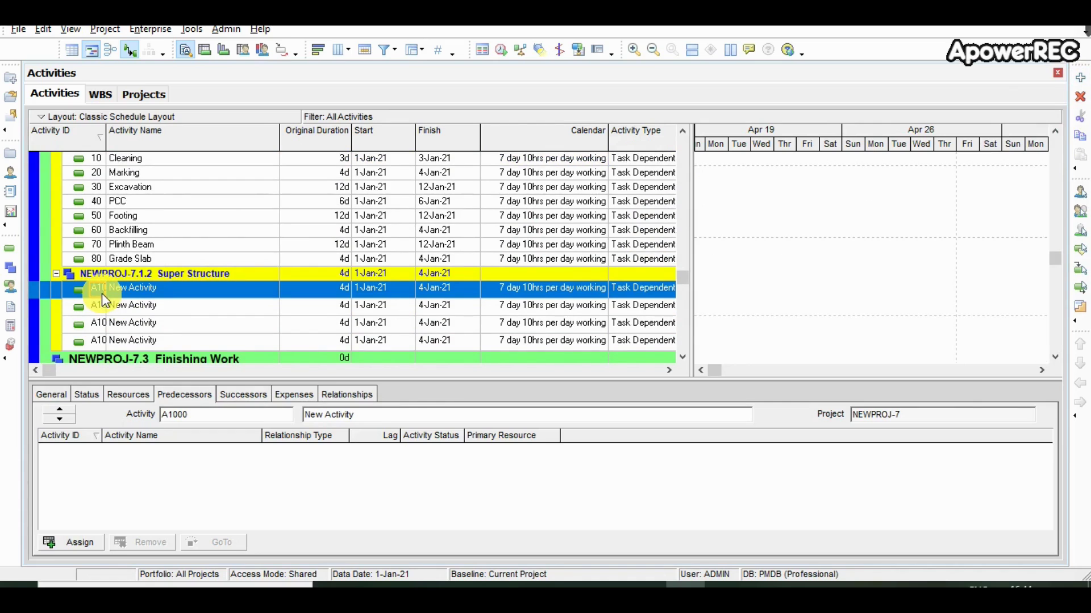
text(85)
click(190, 291)
text(Sa)
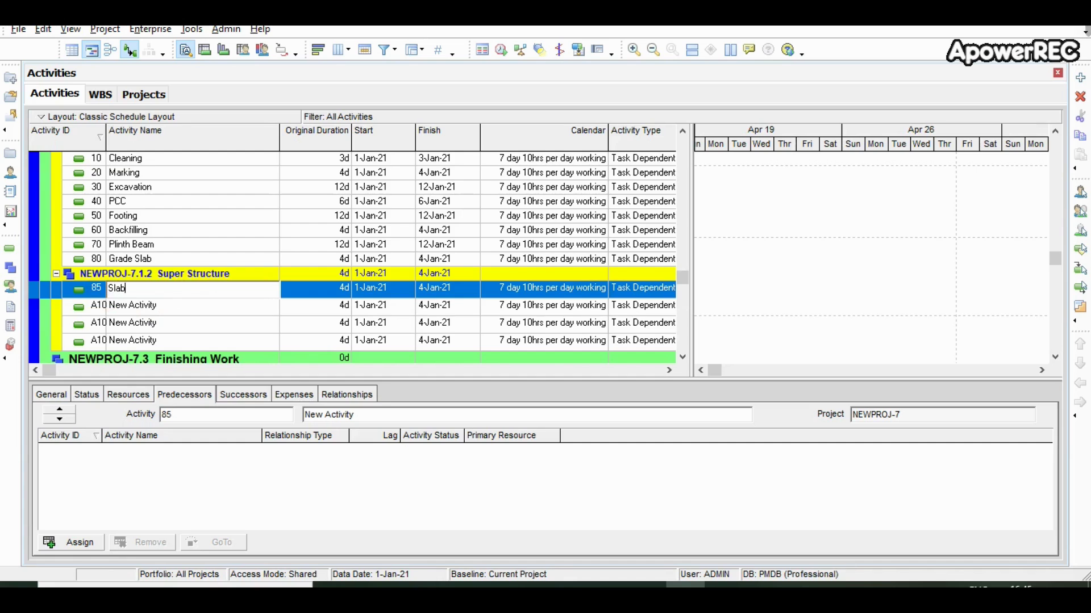
text(ab)
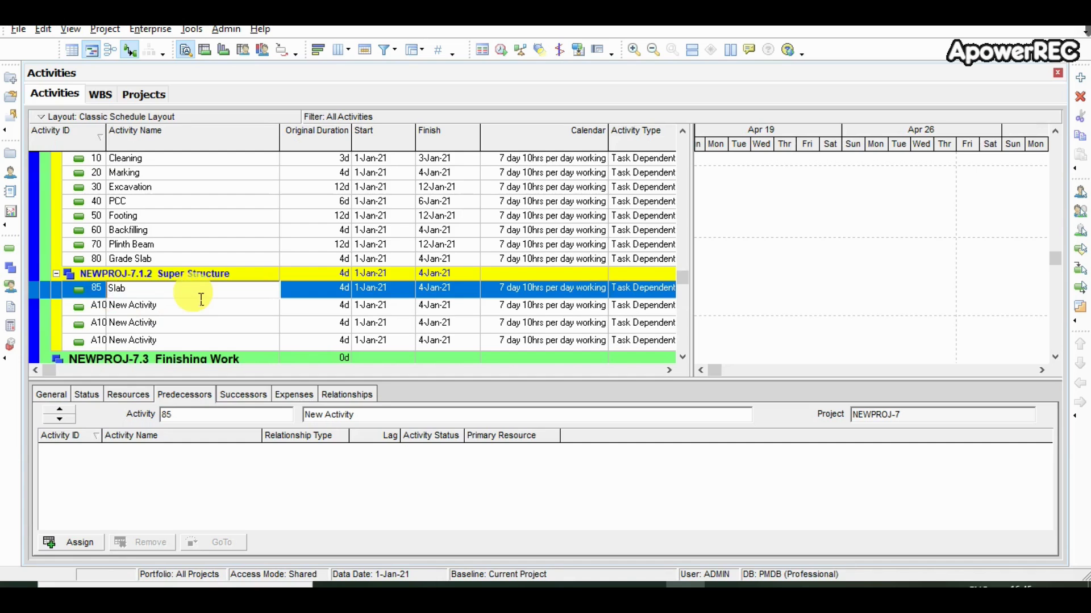
Complete the remaining Super Structure activities as 90 Column, 95 Deshuttering and Destagging, and 120 blockwork.
click(96, 307)
text(30)
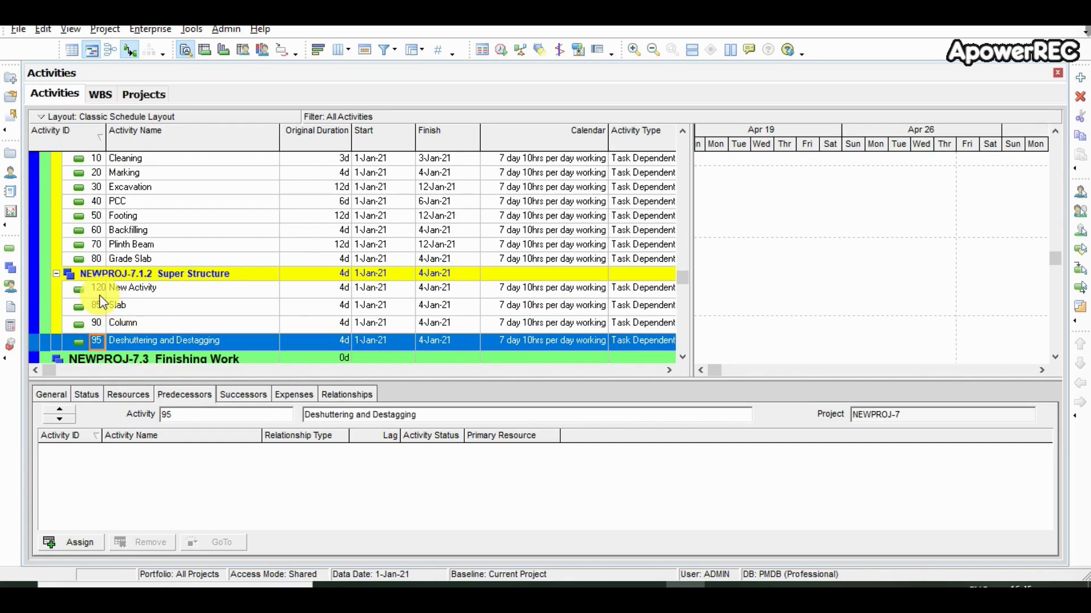
click(137, 292)
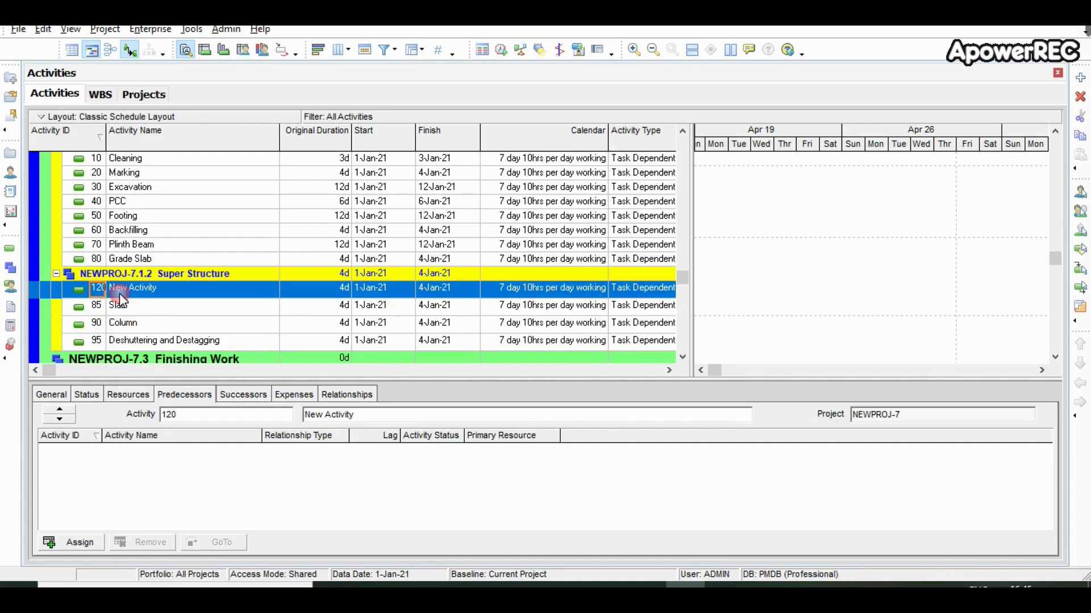
click(137, 292)
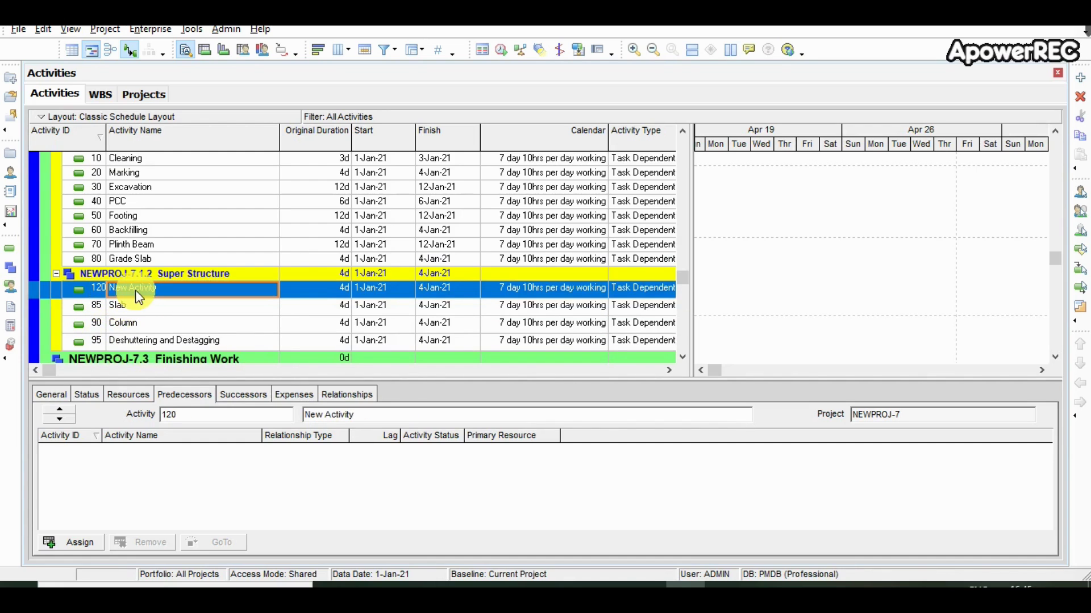
text(Bl)
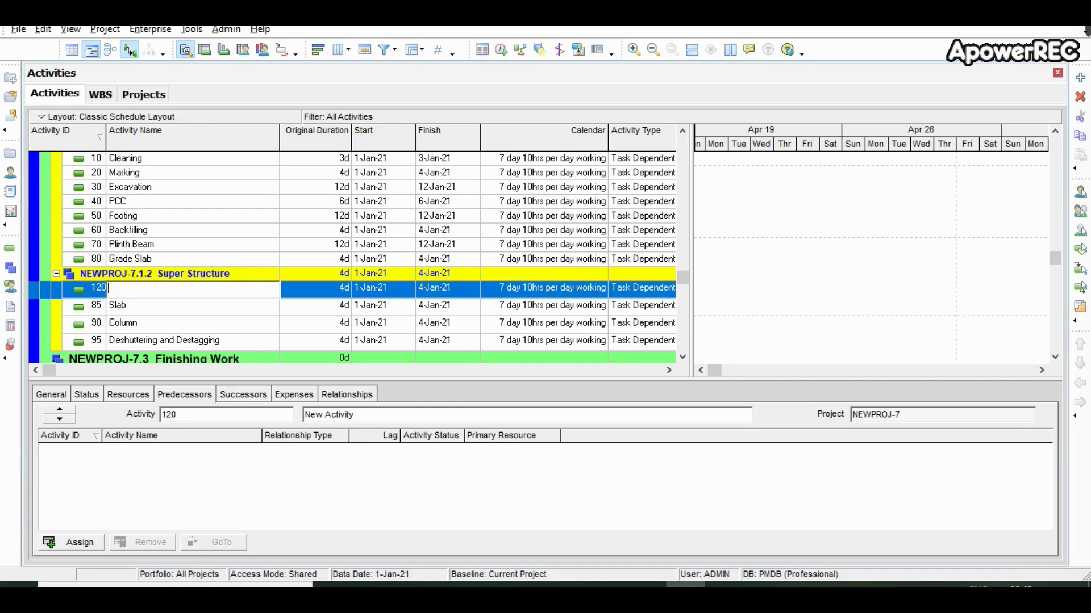
text(ockwork)
click(137, 295)
click(157, 307)
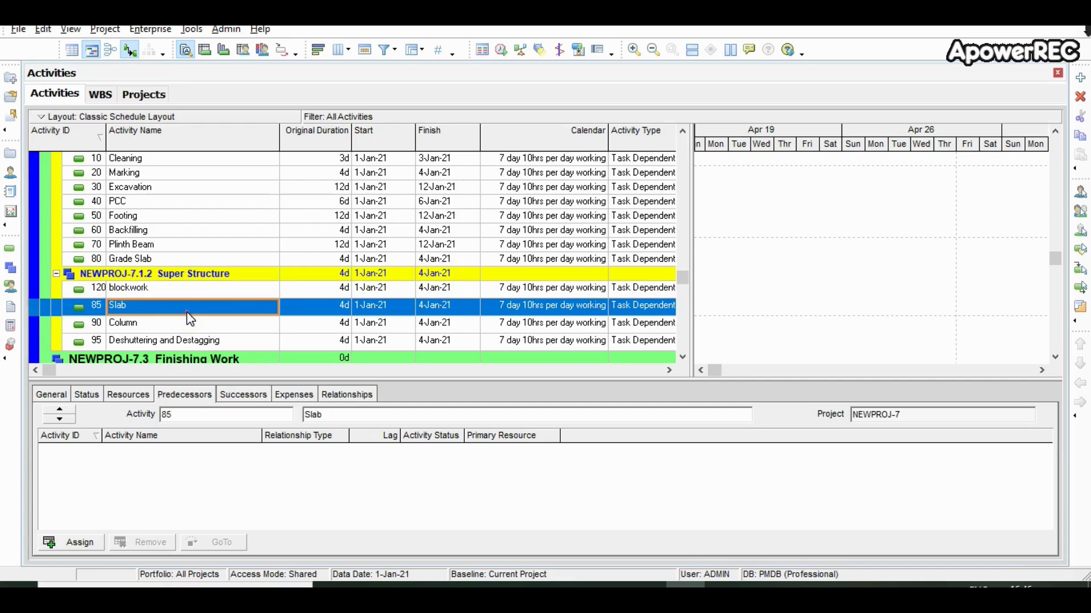
Move the blockwork activity from the Super Structure WBS to the Finishing Work WBS.
click(143, 289)
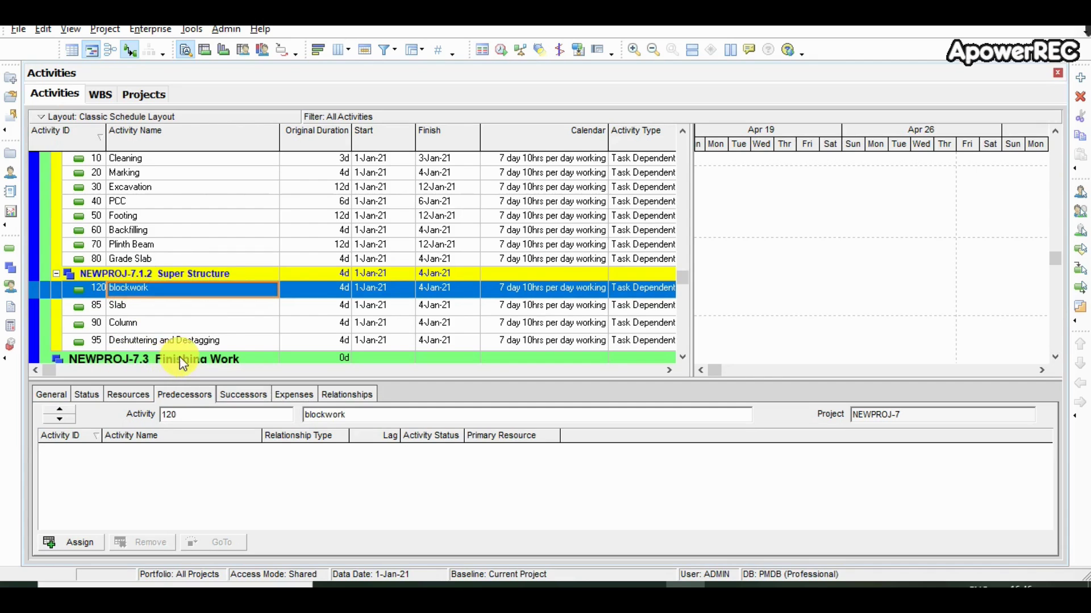
click(149, 307)
click(148, 288)
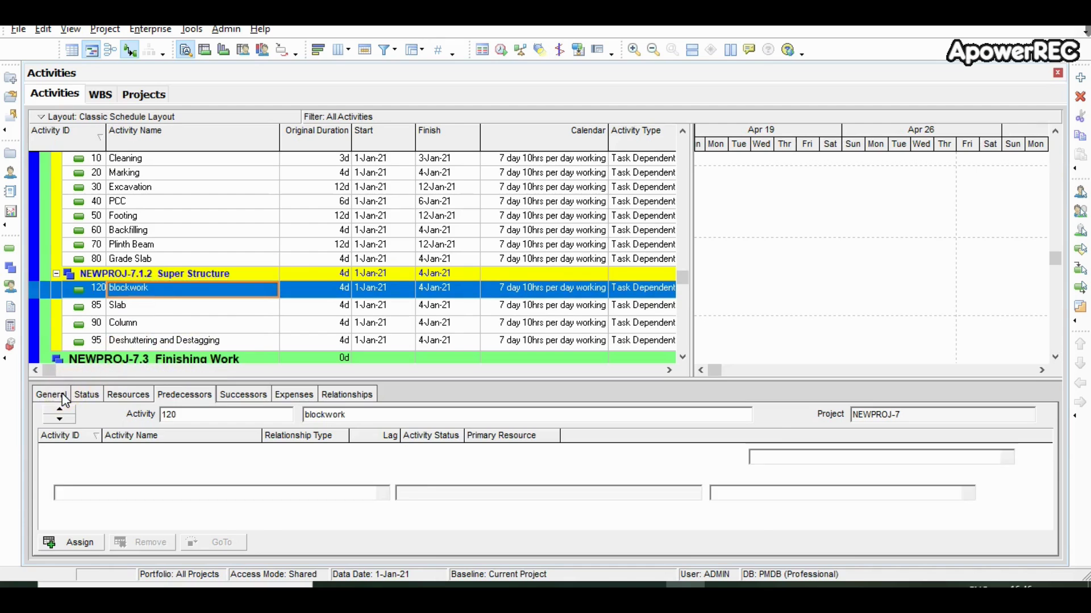
click(57, 395)
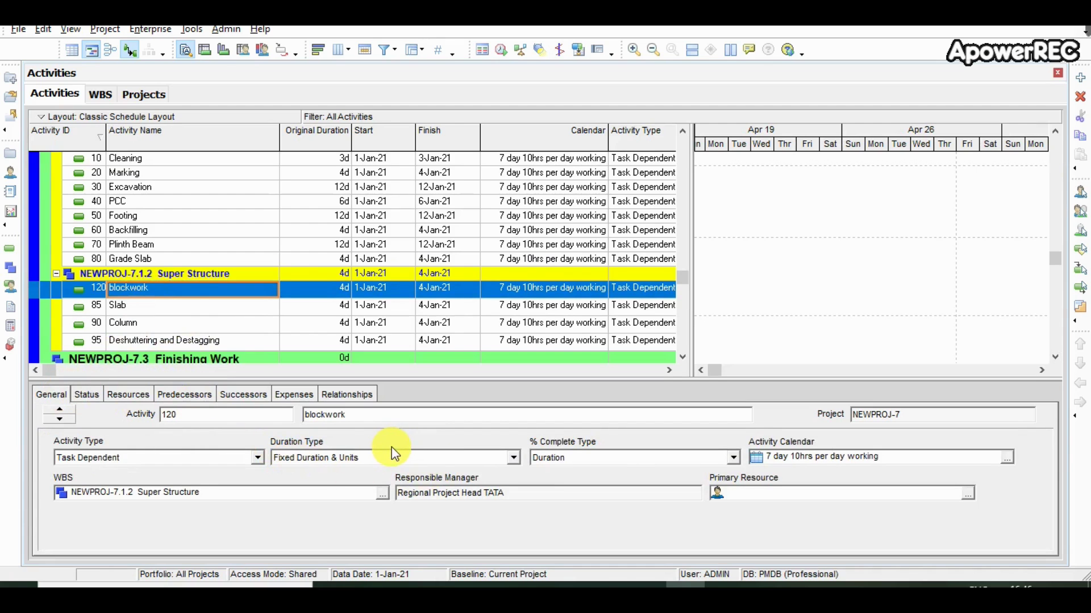
click(383, 494)
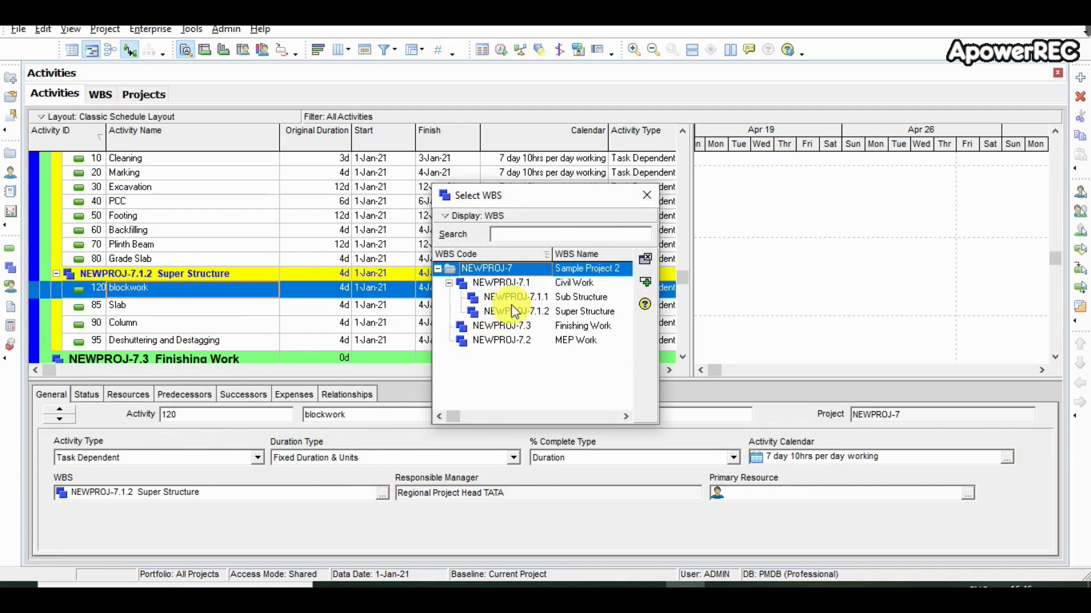
double_click(566, 331)
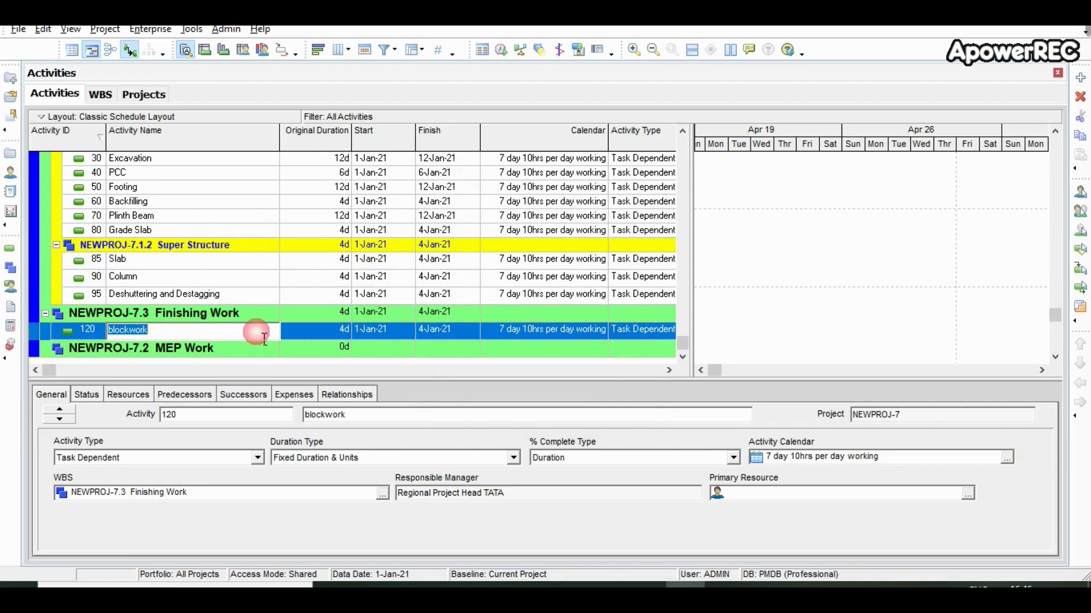
click(163, 346)
Add four new activities with IDs 130 to 160 under the Finishing Work WBS, keeping the default settings.
click(99, 320)
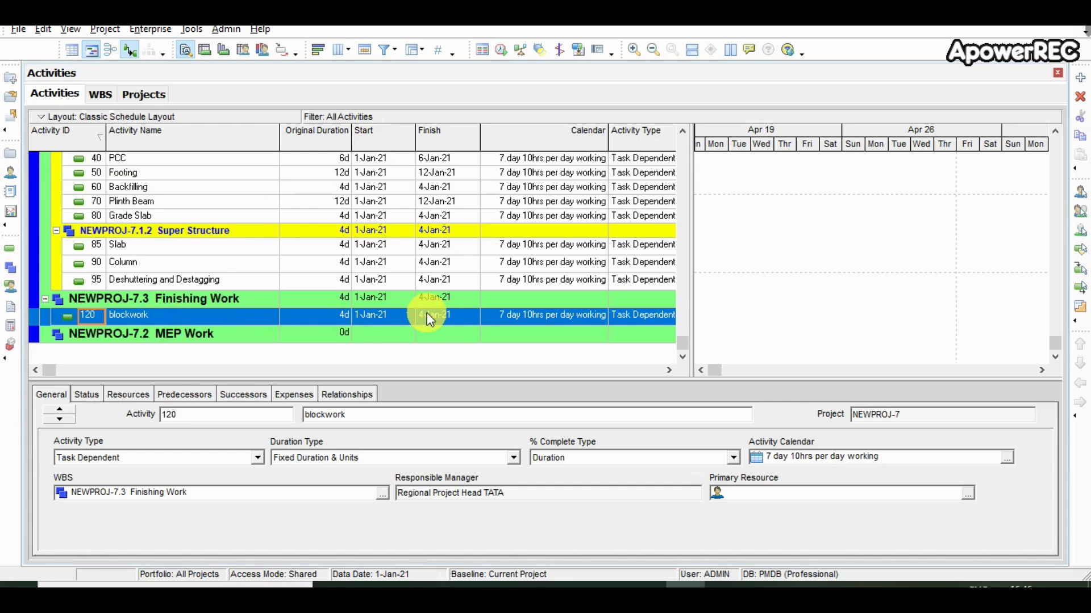
click(1081, 79)
click(1081, 79)
click(1081, 79)
click(1082, 81)
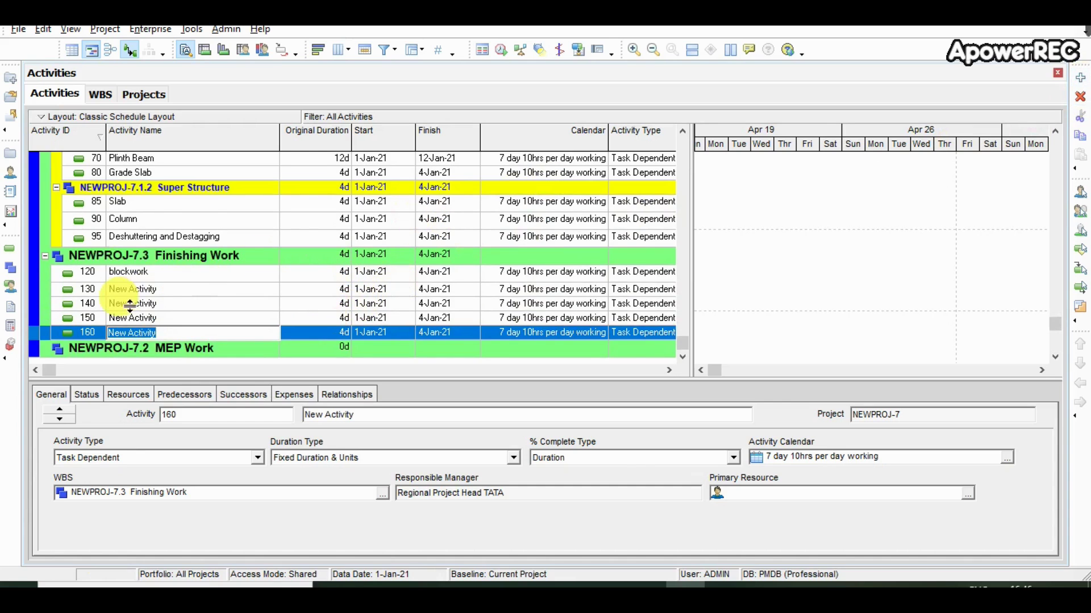
click(149, 291)
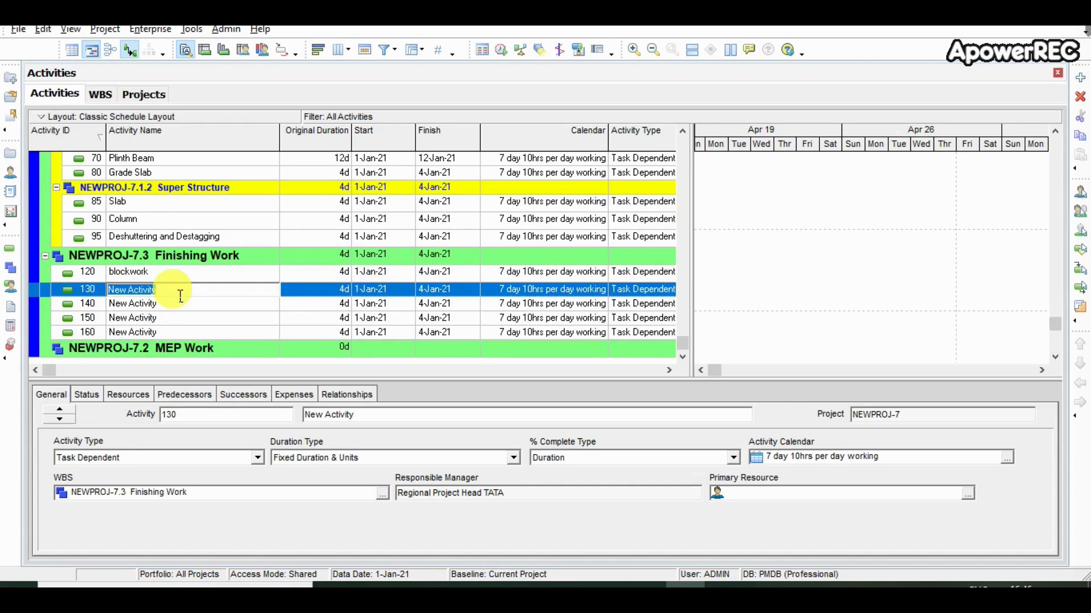
click(236, 305)
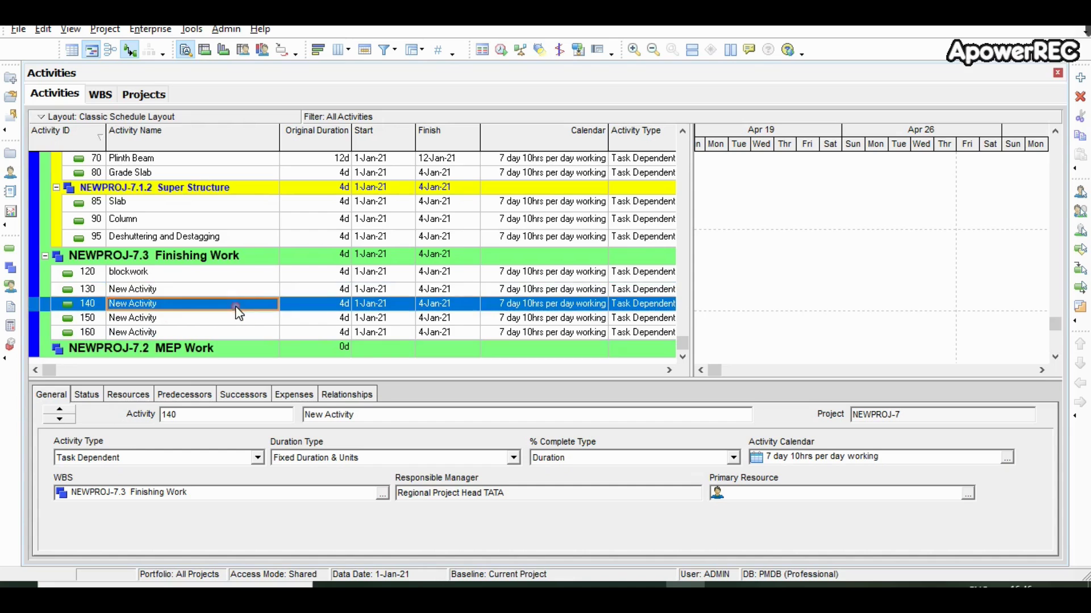
Set the original durations of Slab to 12 days, Column to 6 days, and Deshuttering and Destagging to 3 days.
click(328, 206)
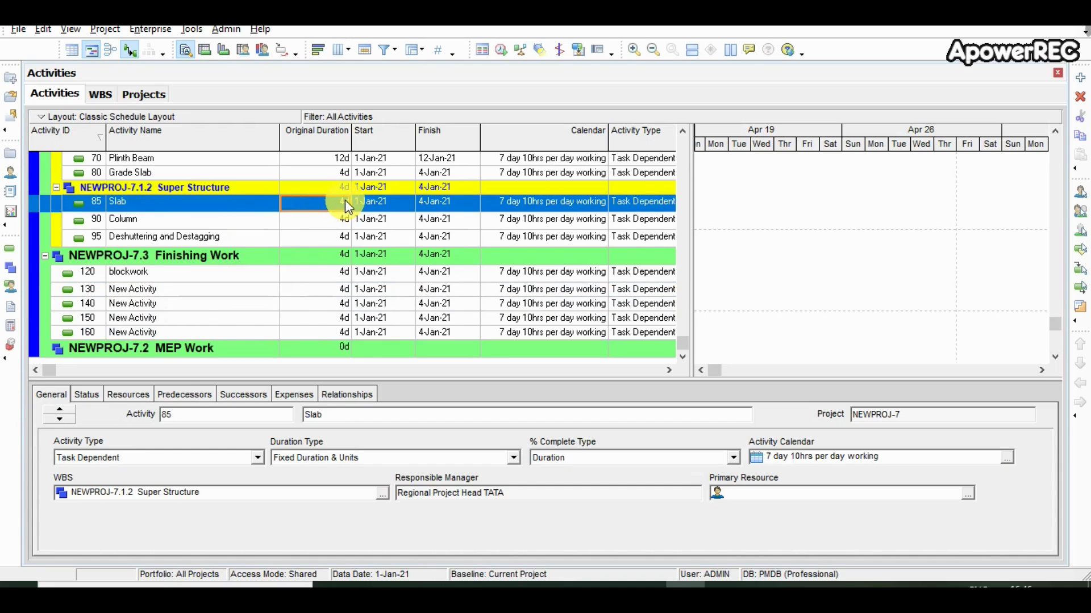
text(12)
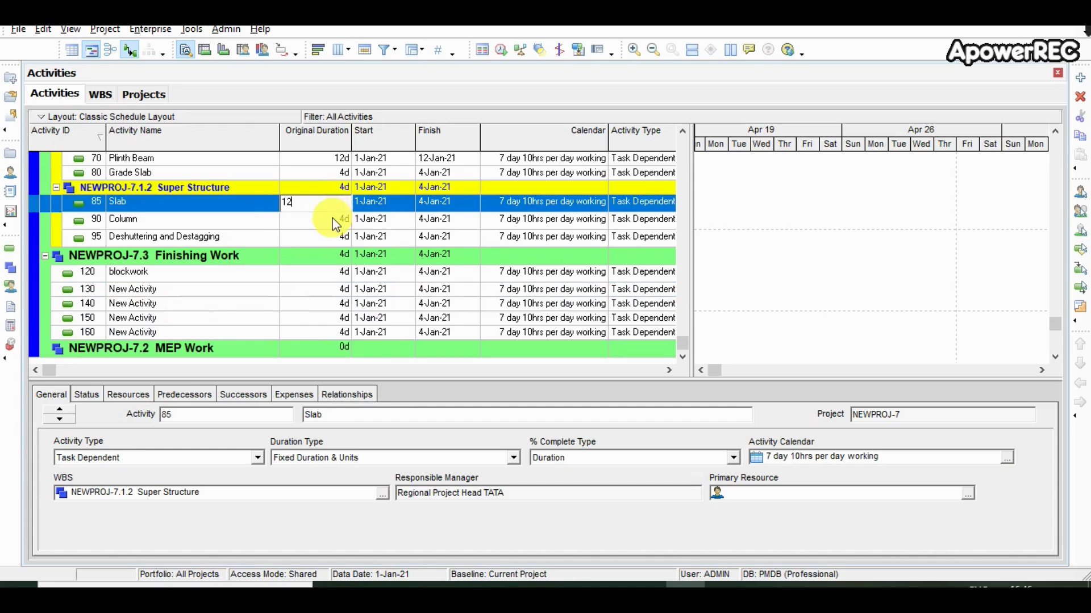
click(332, 225)
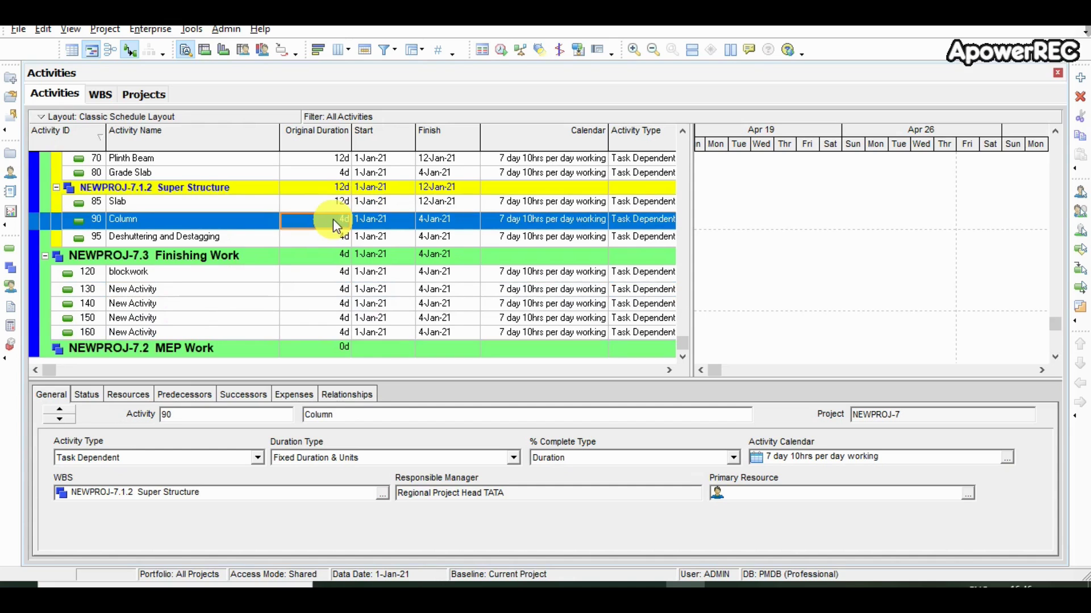
text(6)
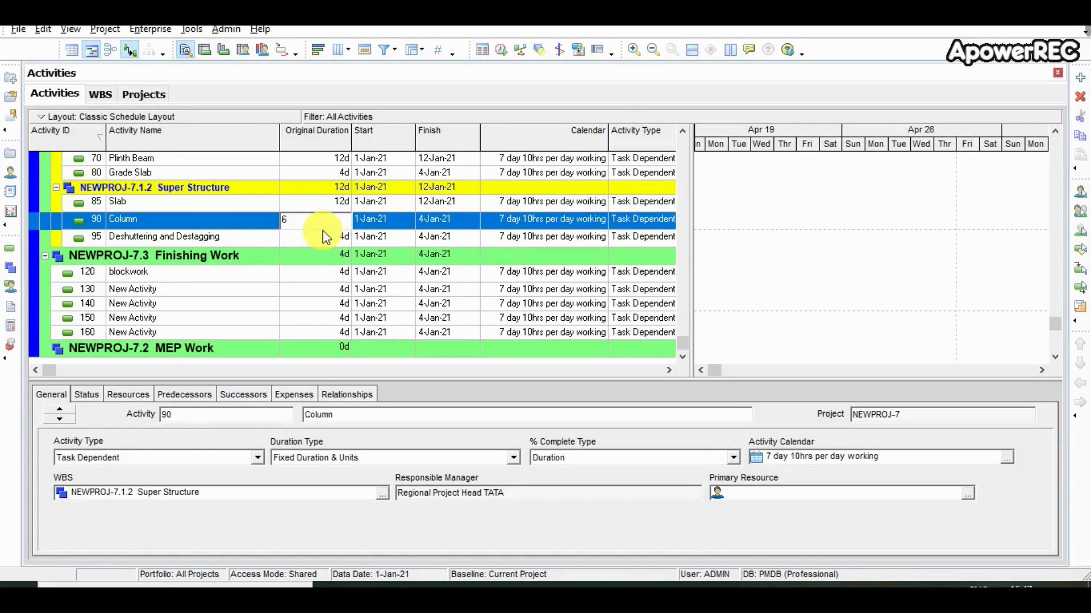
click(314, 240)
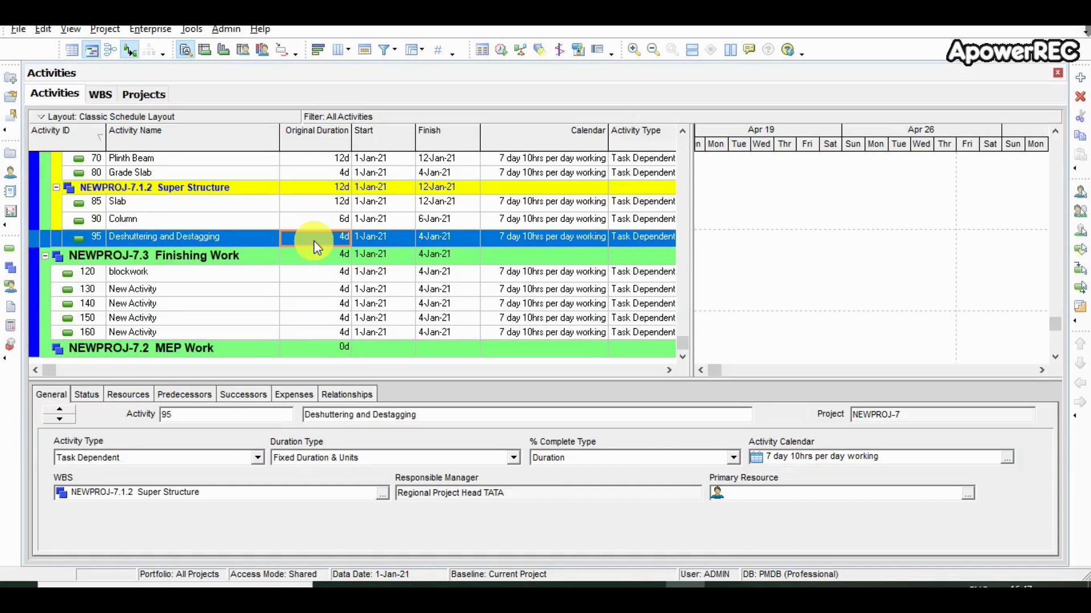
text(3)
key(Return)
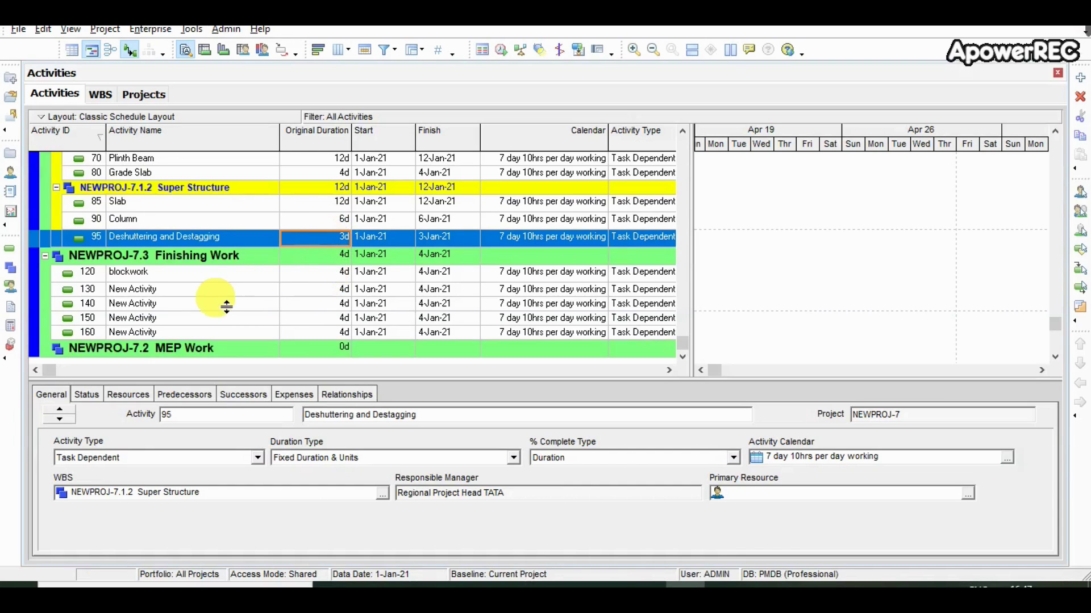
click(207, 290)
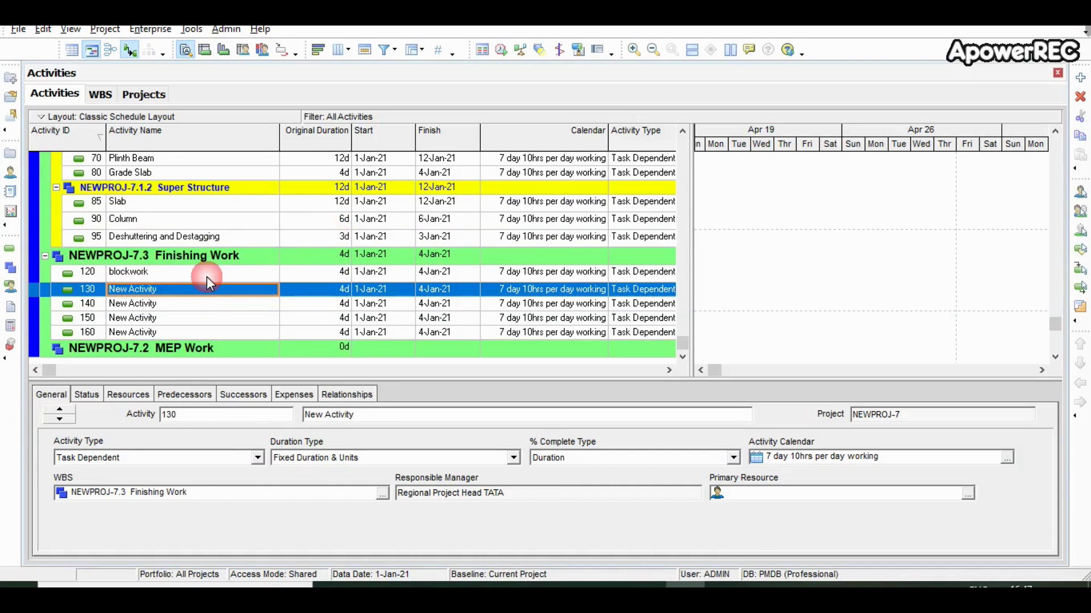
click(176, 292)
drag(180, 299, 98, 291)
text(F)
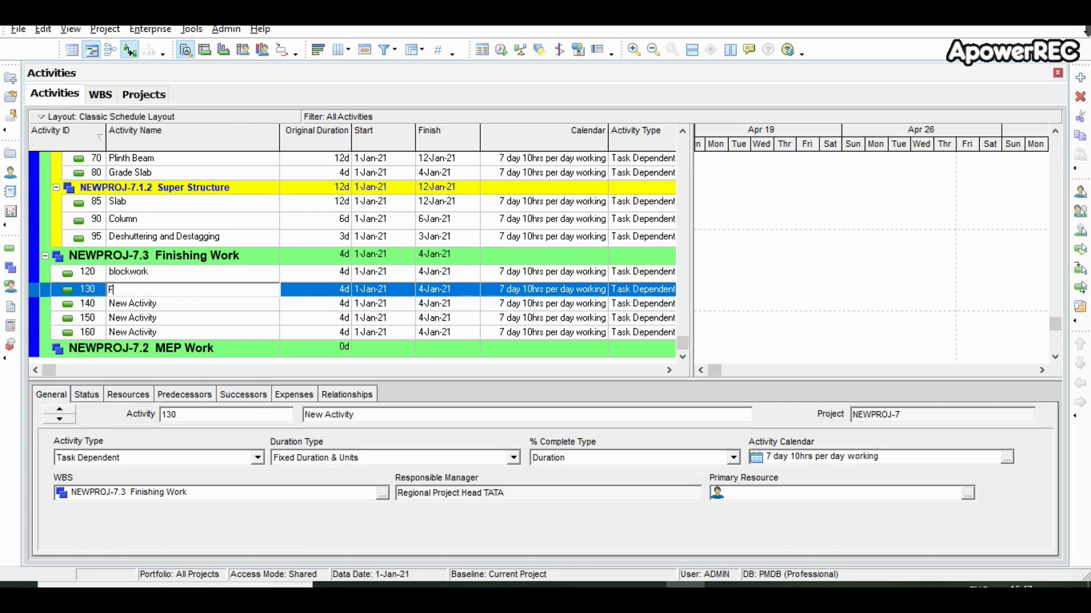
text(inishing)
click(123, 304)
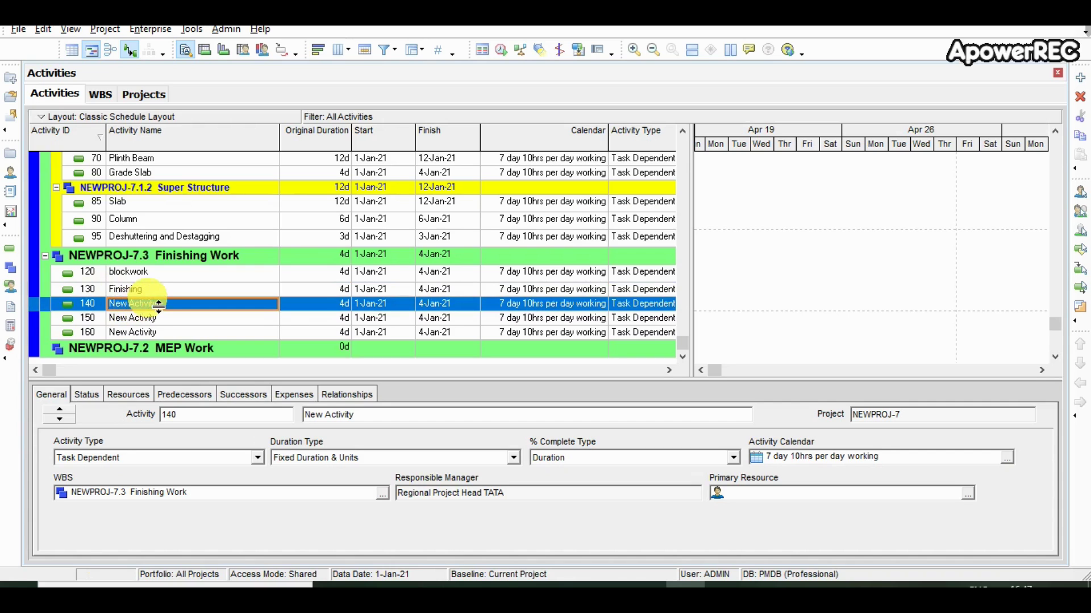
Rename activity 130 as Plaster and activity 140 as Painting under Finishing Work.
click(155, 290)
drag(163, 295, 100, 294)
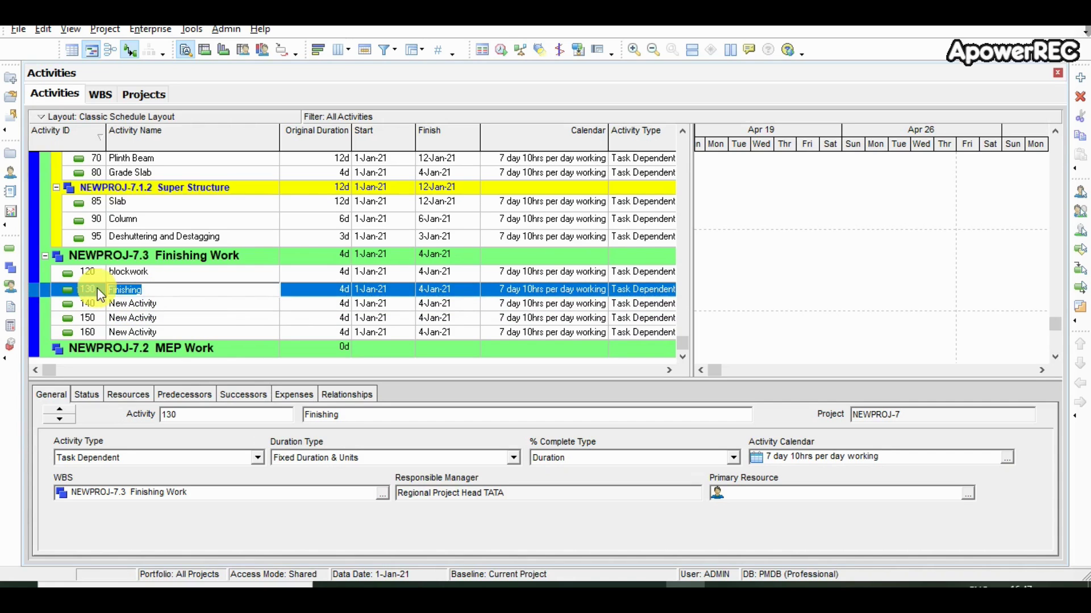
text(Plaster)
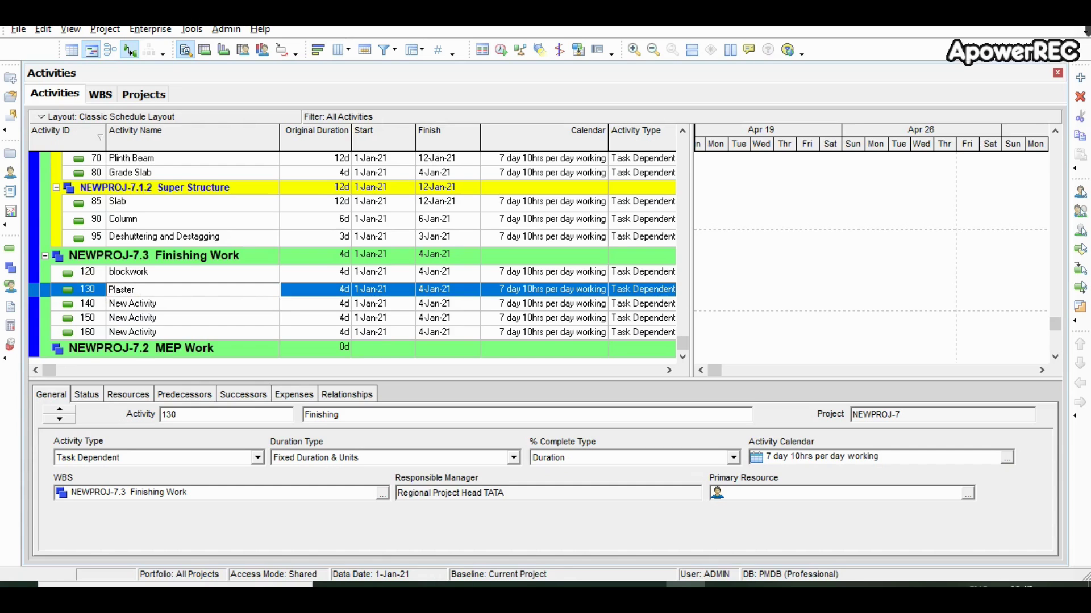
click(126, 303)
drag(159, 304, 80, 302)
text(Pa)
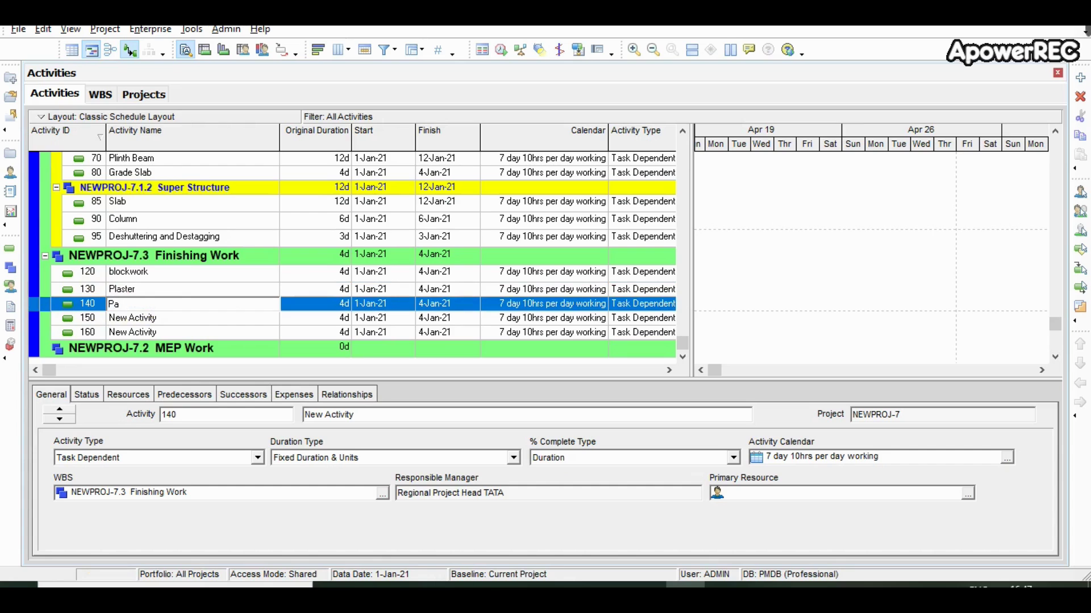
text(inting)
key(Return)
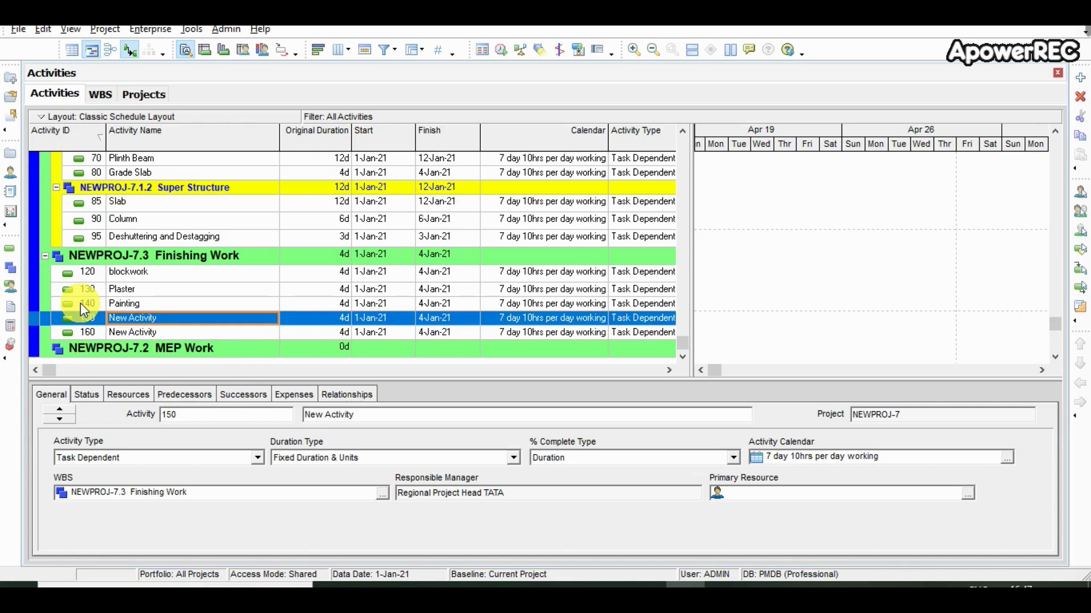
Rename activity 150 as Finishing Completion and activity 160 as Site Handover to Client.
click(147, 319)
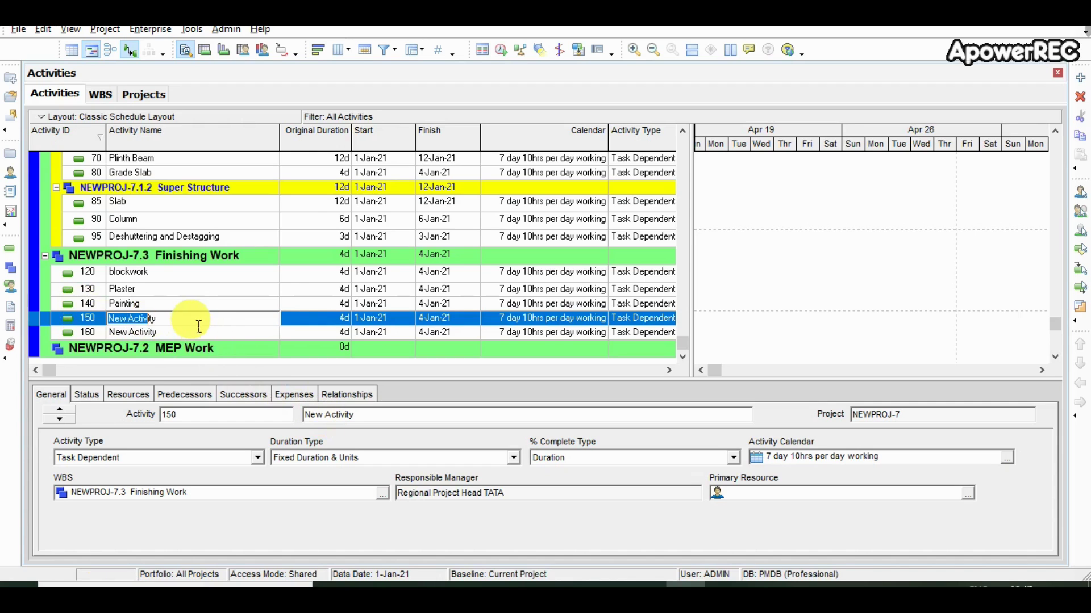
text(Fini)
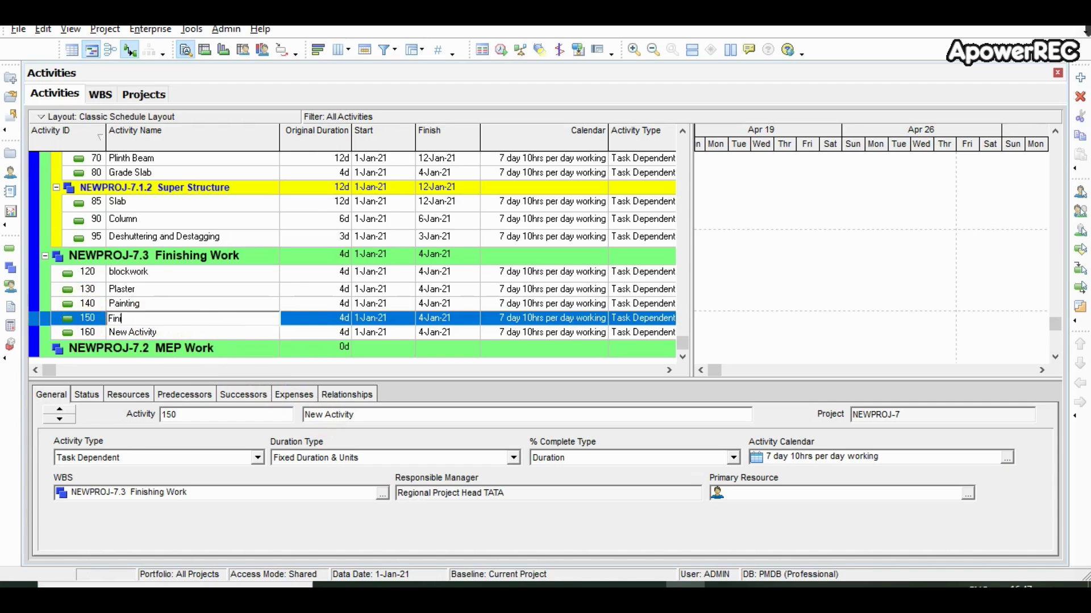
text(shing Completion)
click(135, 332)
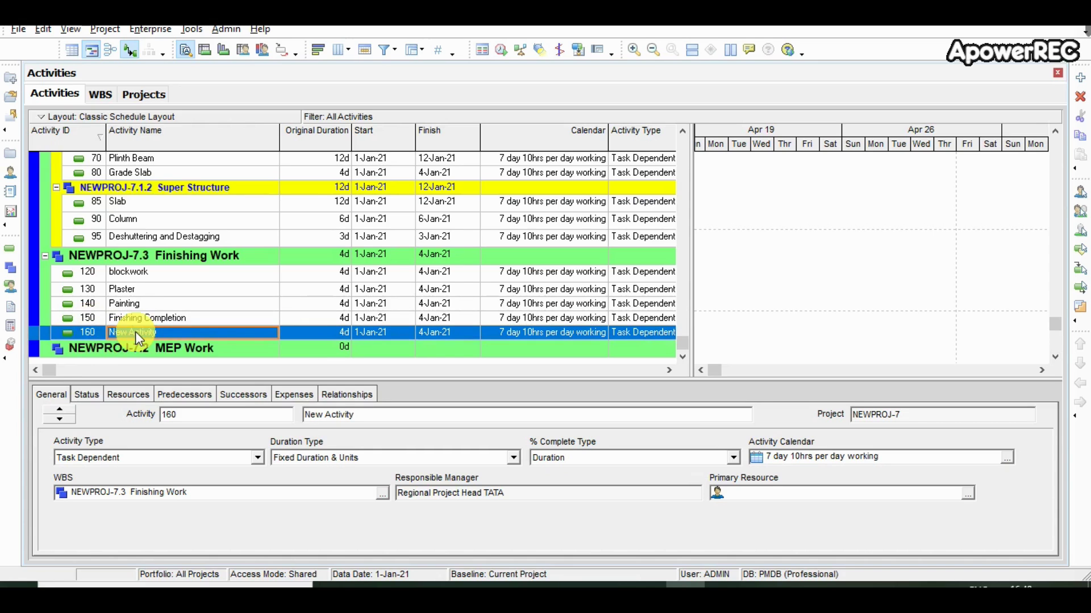
text(Site )
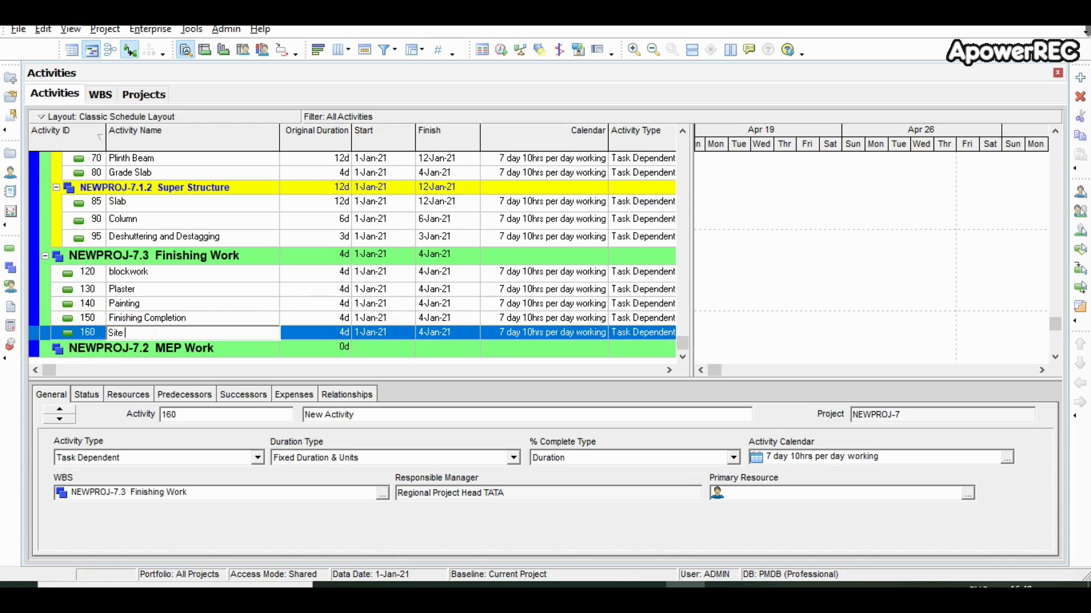
text(Handover to Client)
click(221, 290)
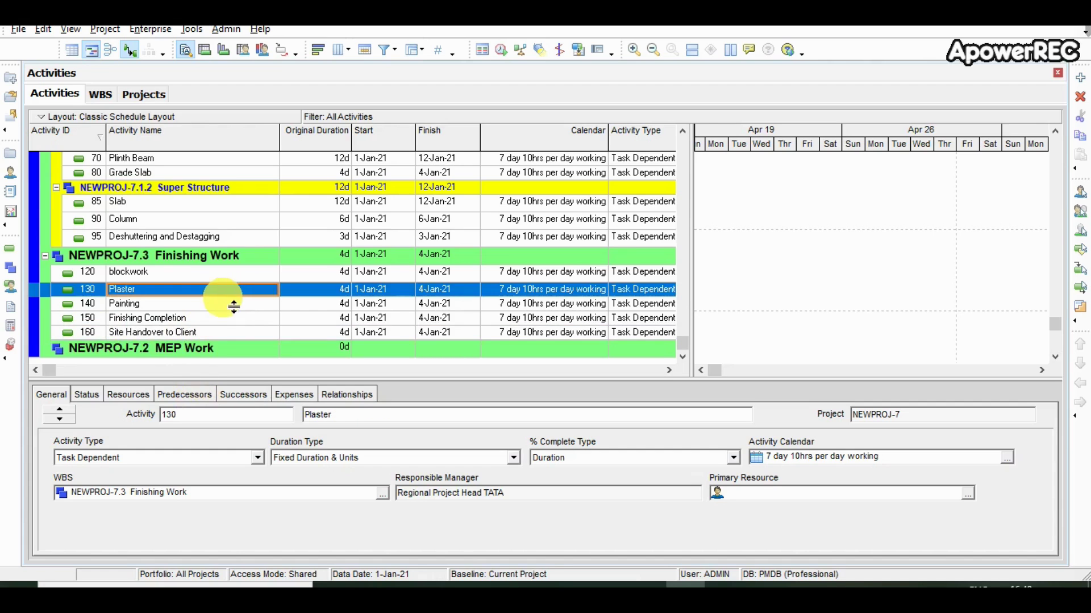
Set the original duration of blockwork to 14 days and of Plaster to 7 days.
click(329, 275)
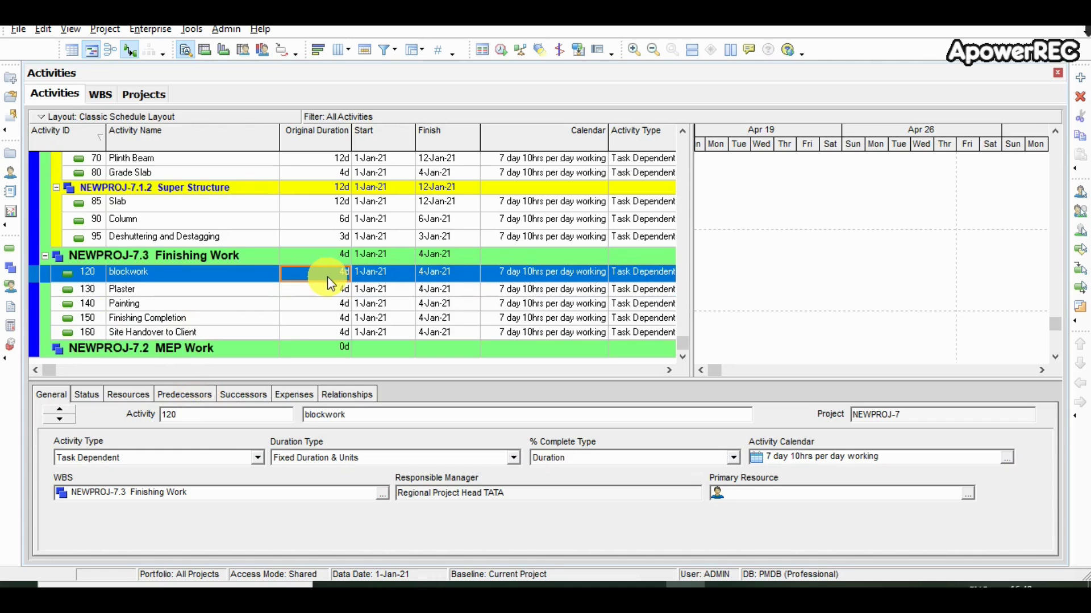
text(14)
key(Return)
click(328, 290)
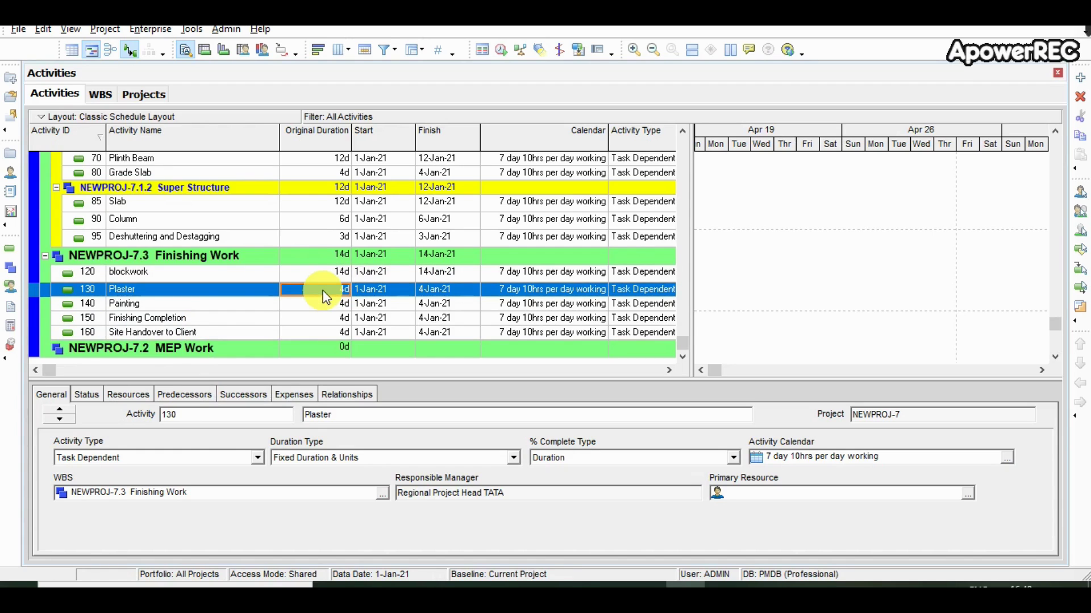
text(7)
key(Return)
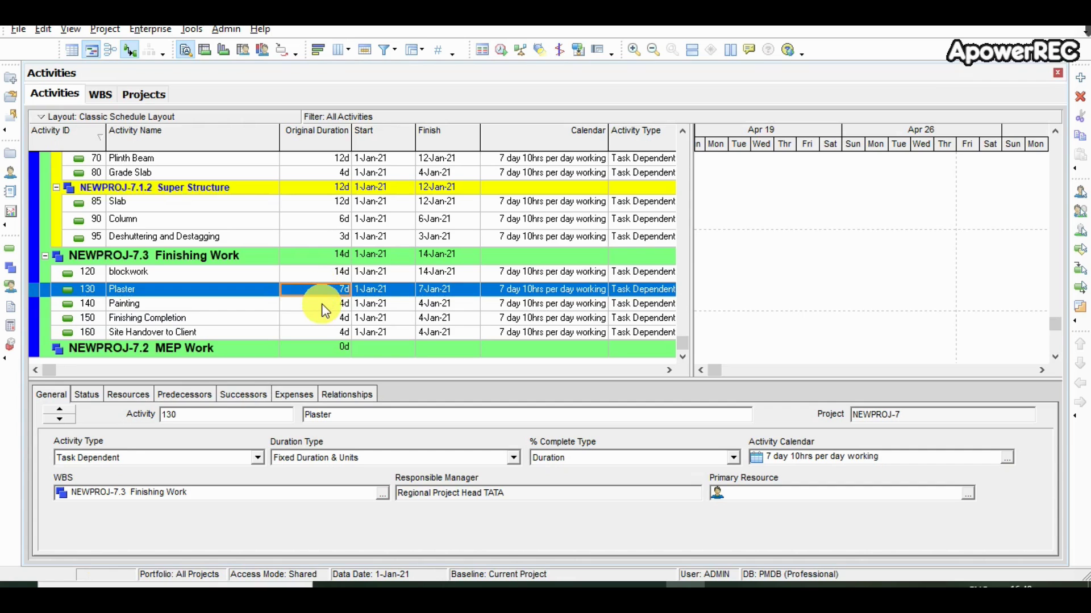
Set Painting's original duration to 4 days and change the activity type of Finishing Completion to WBS Summary.
click(322, 305)
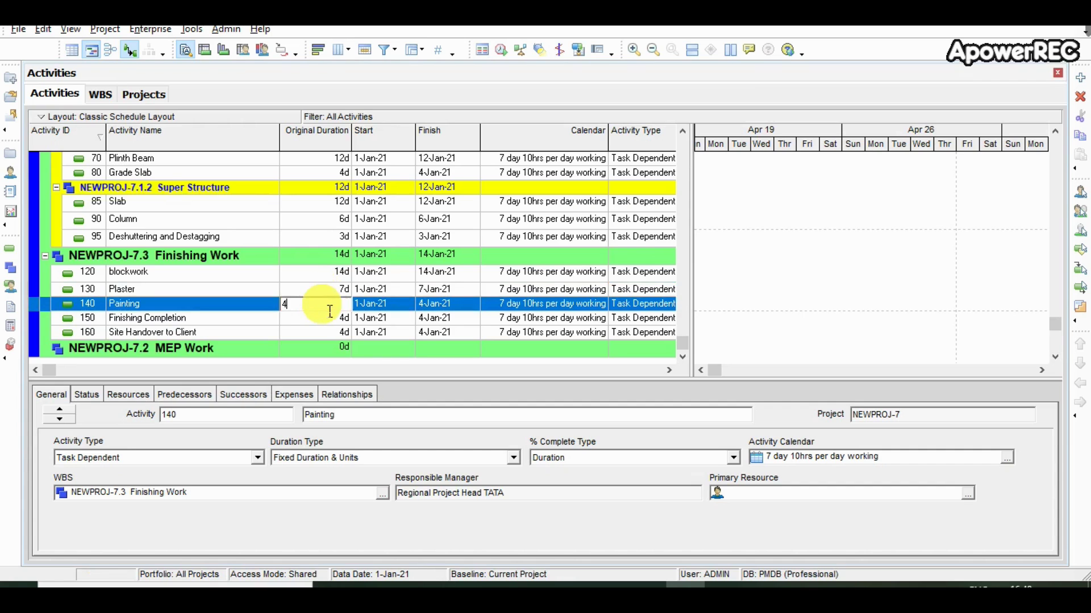
click(325, 319)
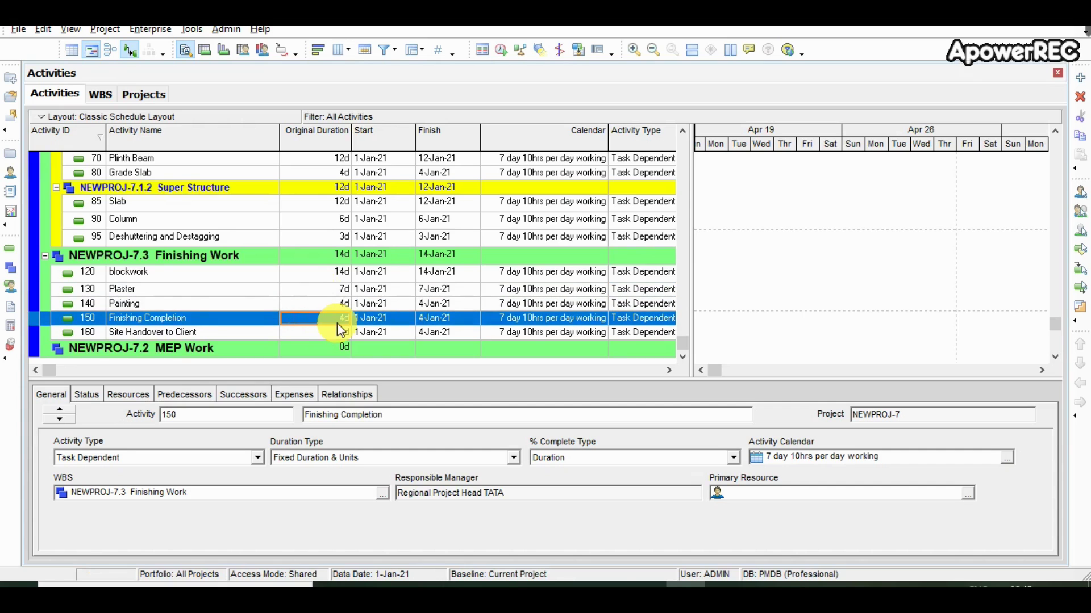
click(627, 321)
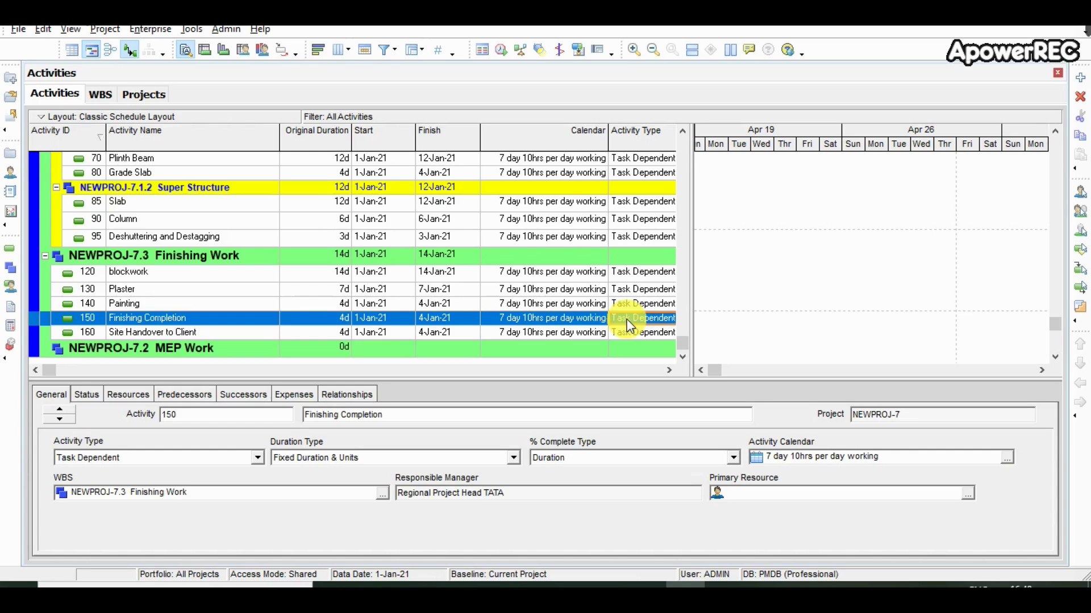
drag(689, 336, 767, 338)
click(704, 335)
click(709, 334)
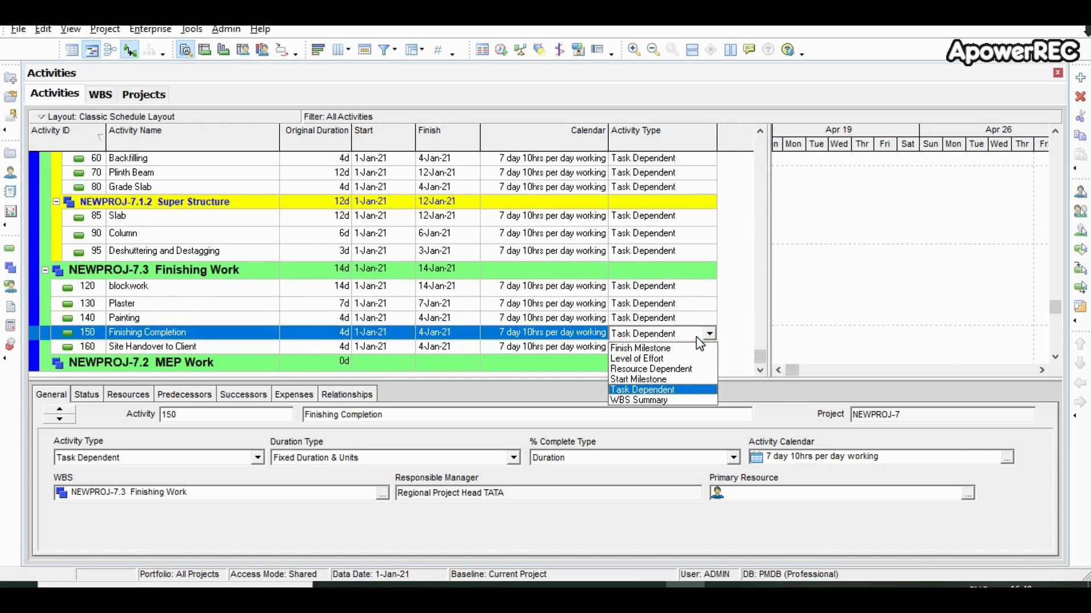
click(668, 399)
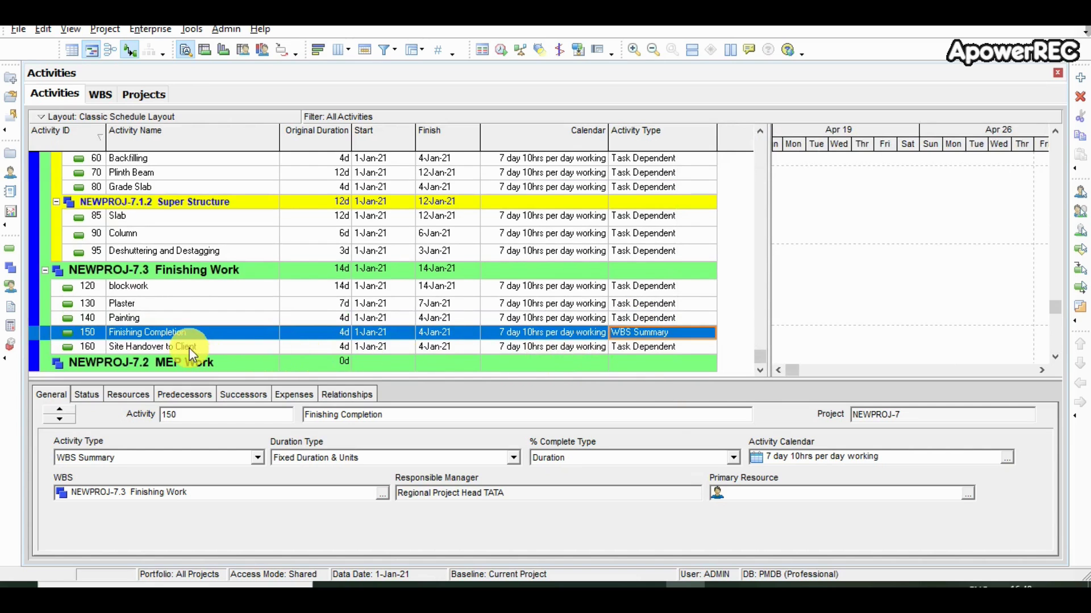
Change the activity type of Site Handover to Client to Finish Milestone.
click(192, 348)
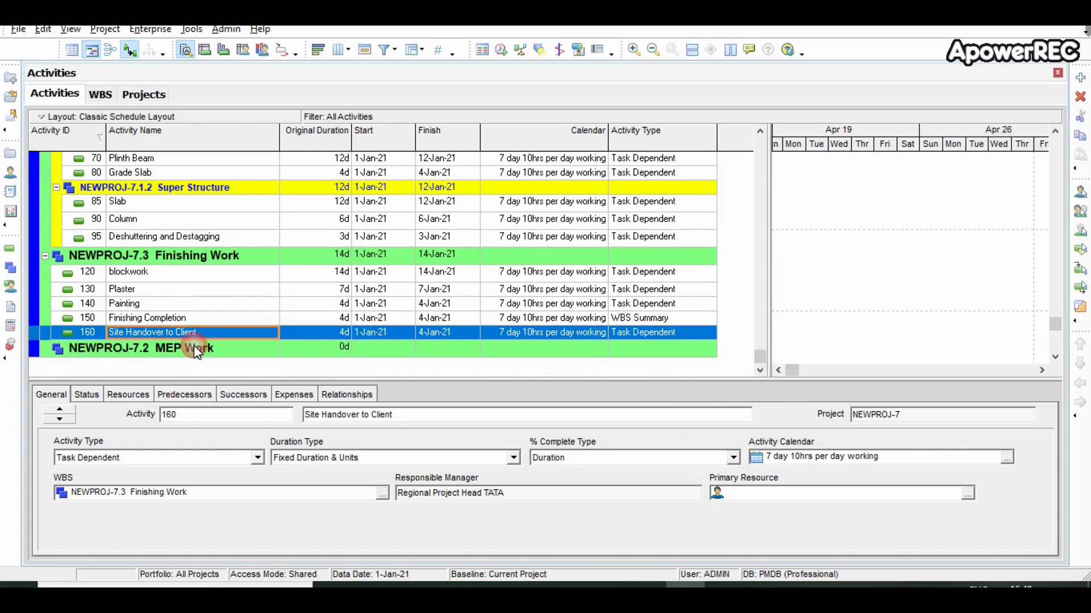
click(648, 335)
click(649, 333)
click(650, 349)
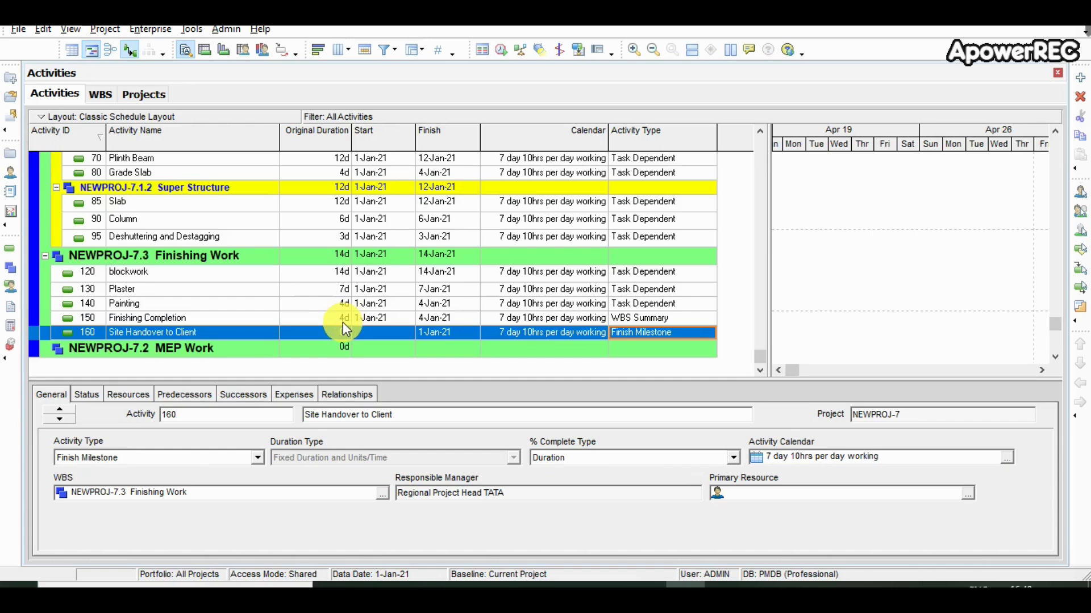
Add four new activities under the MEP Work WBS element.
click(239, 351)
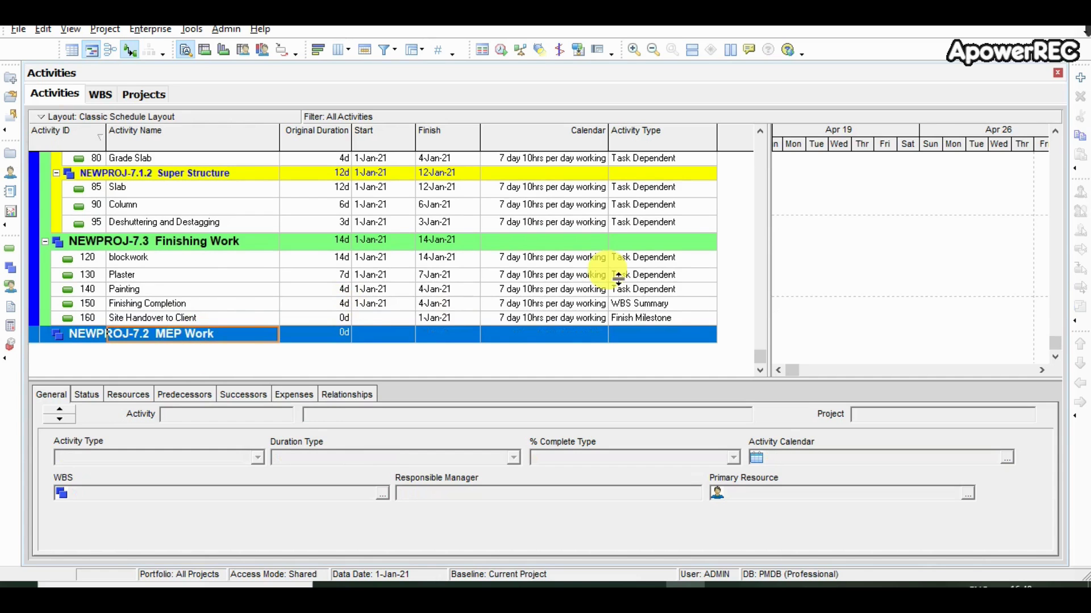
click(1080, 78)
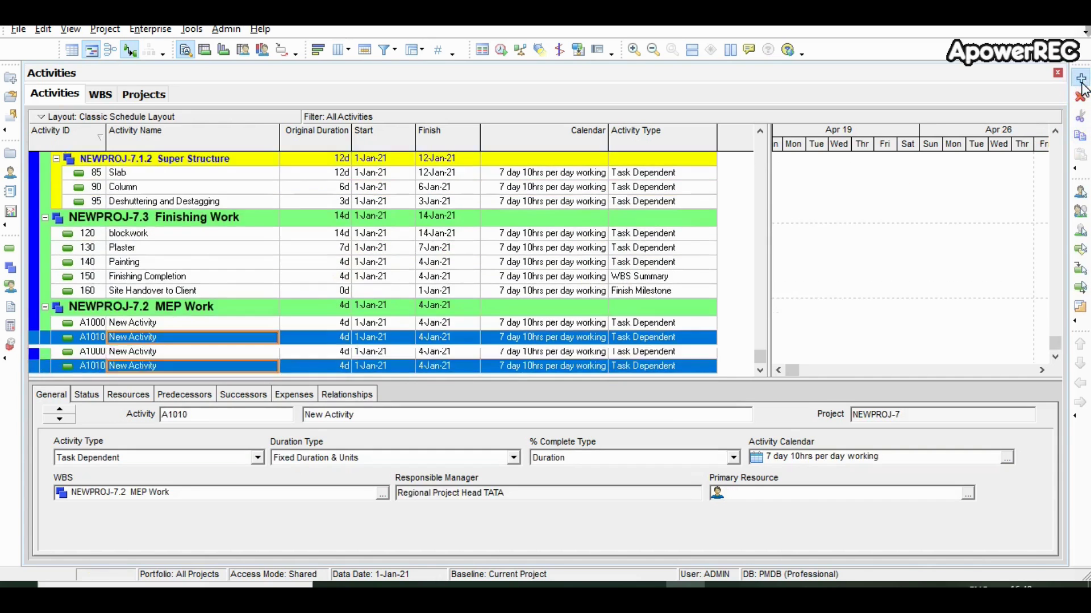
click(1080, 79)
click(1080, 78)
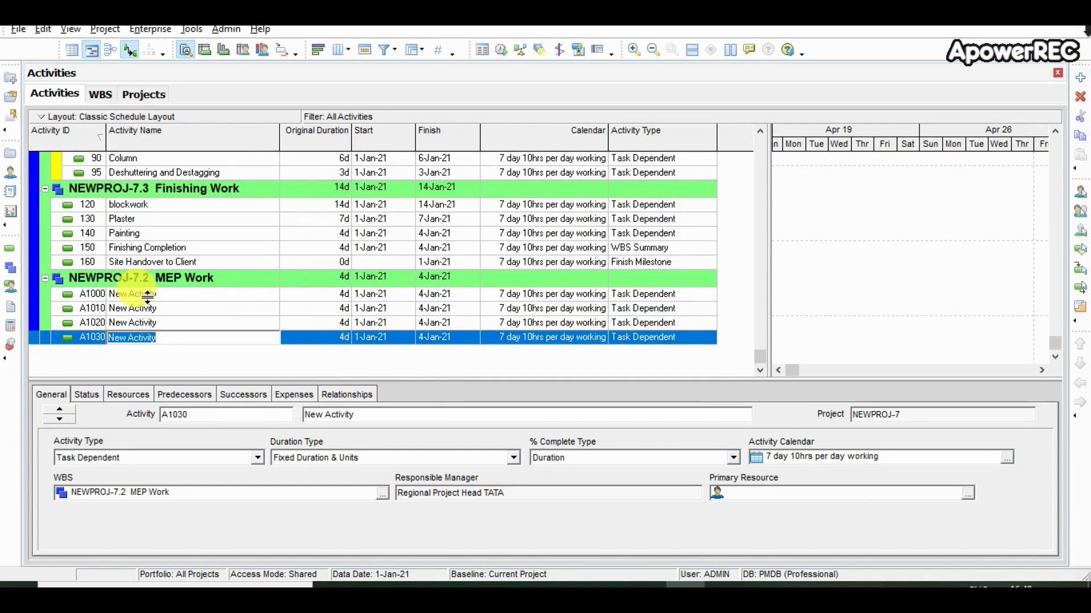
Change the IDs of the first two new MEP Work activities to 170 and 180.
click(94, 294)
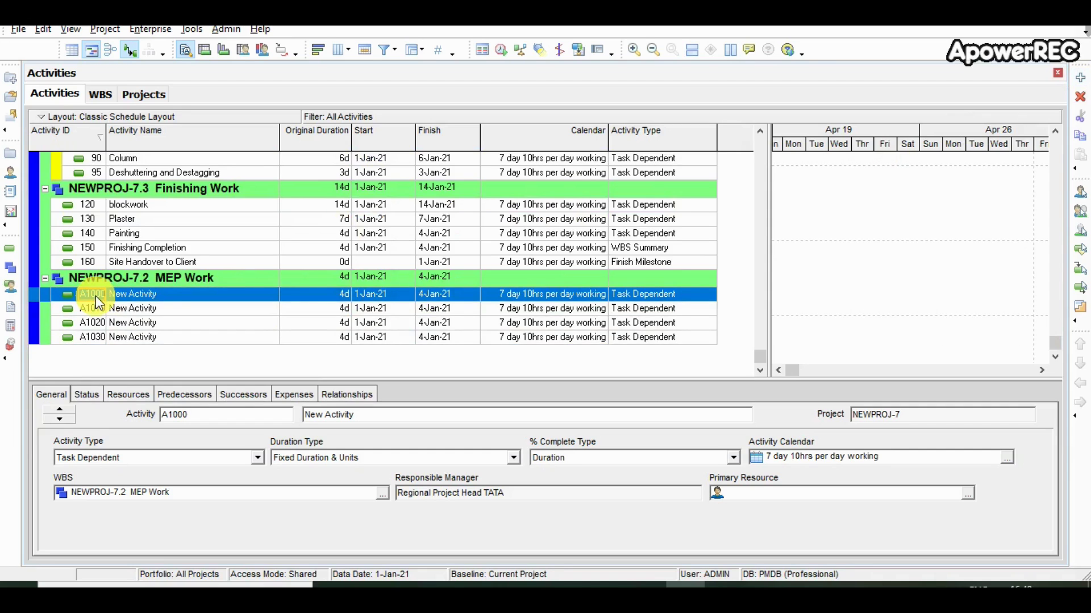
scroll(98, 304, up, 1)
click(91, 323)
text(170)
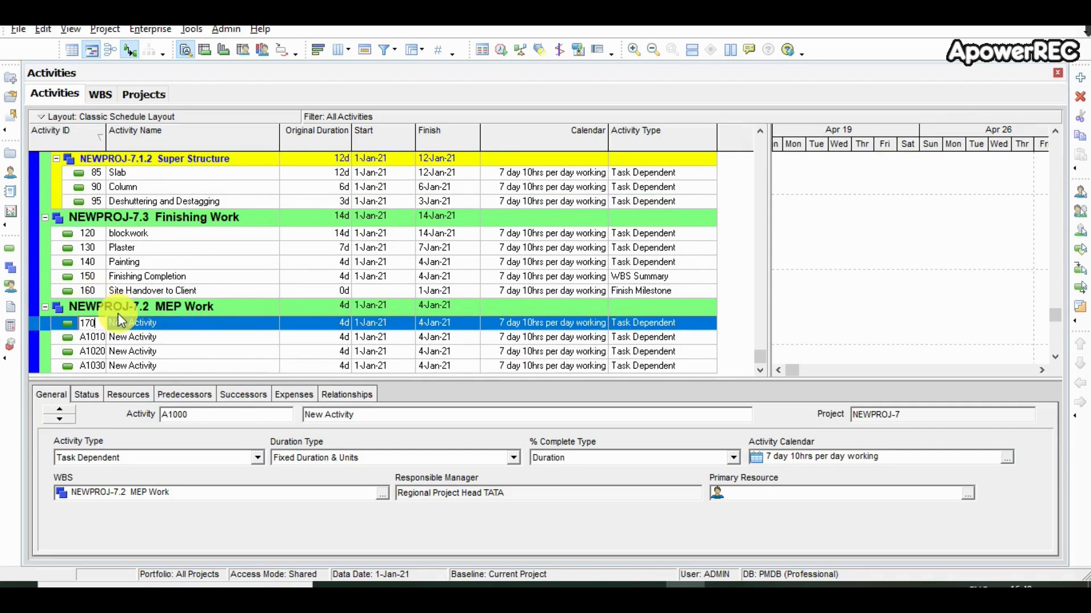
click(91, 337)
text(1)
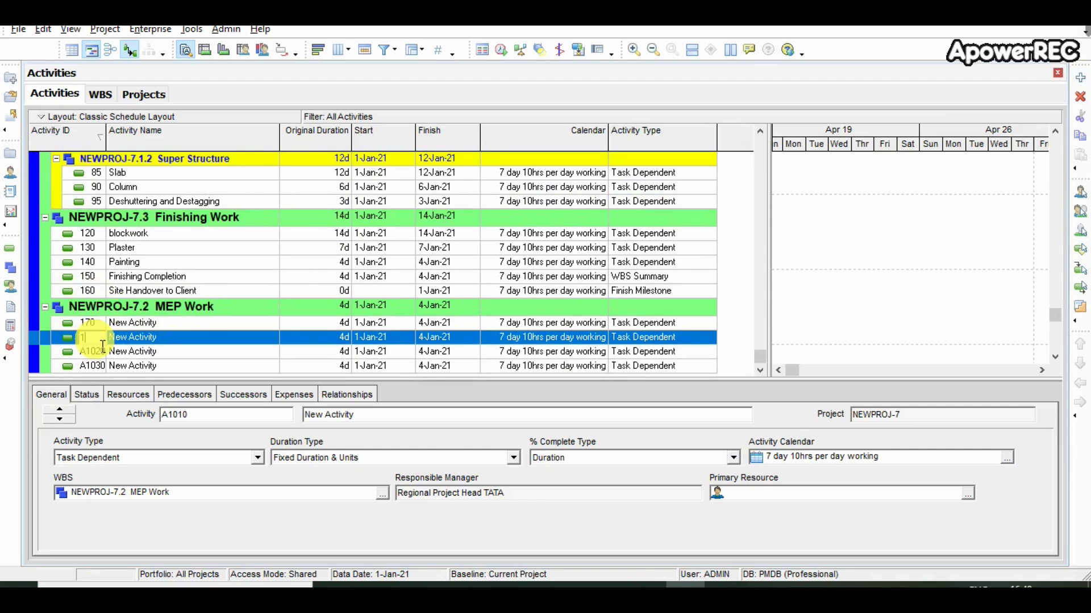
text(80)
Change the IDs of the last two new MEP Work activities to 190 and 200.
scroll(97, 337, down, 1)
click(96, 336)
scroll(96, 340, up, 1)
text(190)
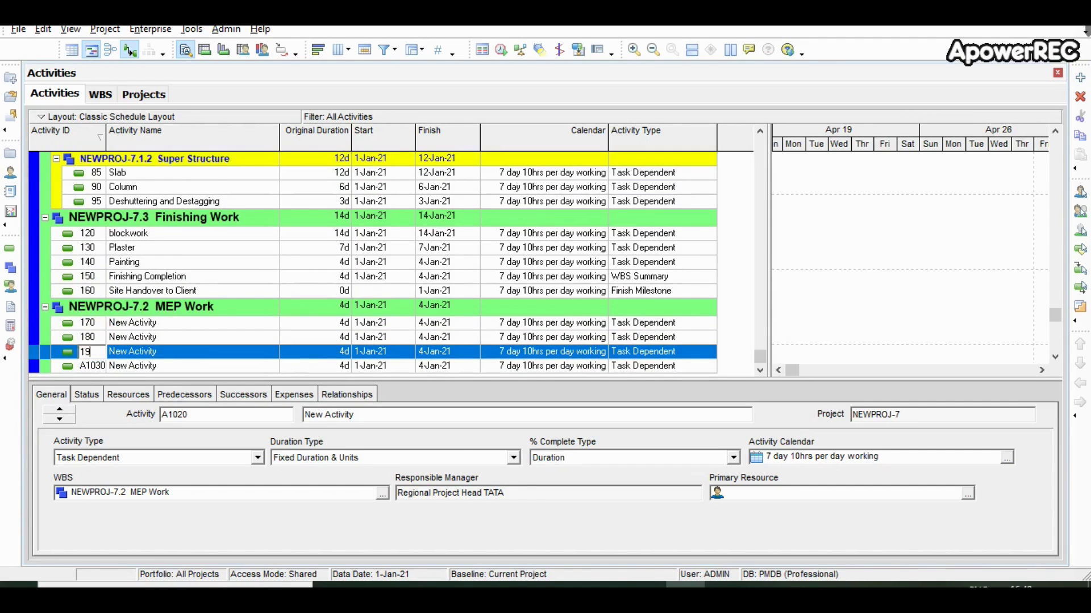
key(Down)
scroll(97, 344, down, 2)
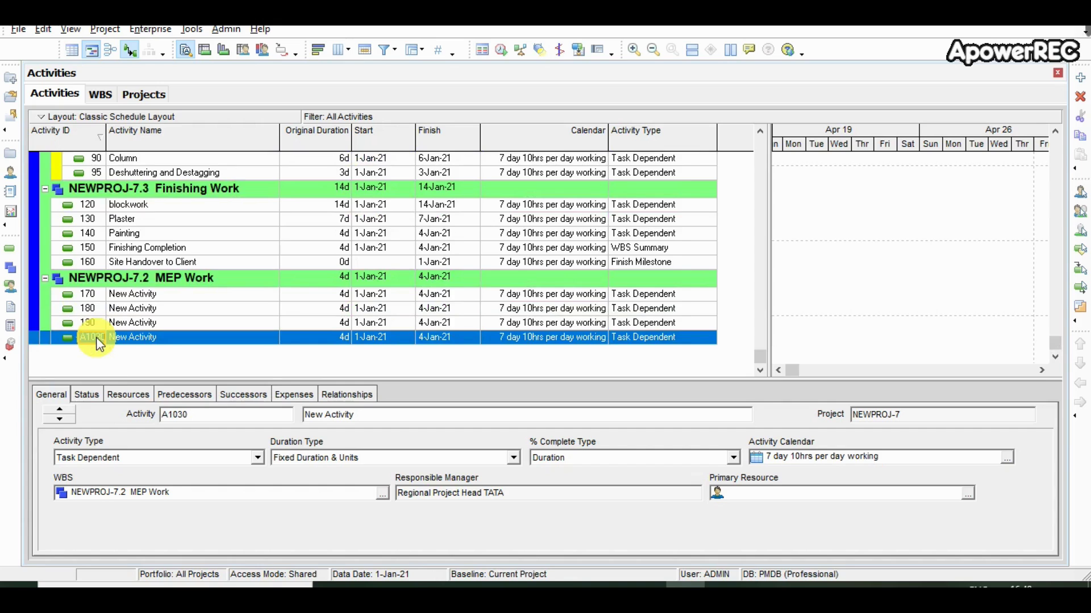
scroll(98, 344, up, 2)
text(200)
Rename activity 170 as Mechnical Work and activity 180 as Electrical Work under MEP Work.
key(Tab)
key(Up)
key(Up)
key(Up)
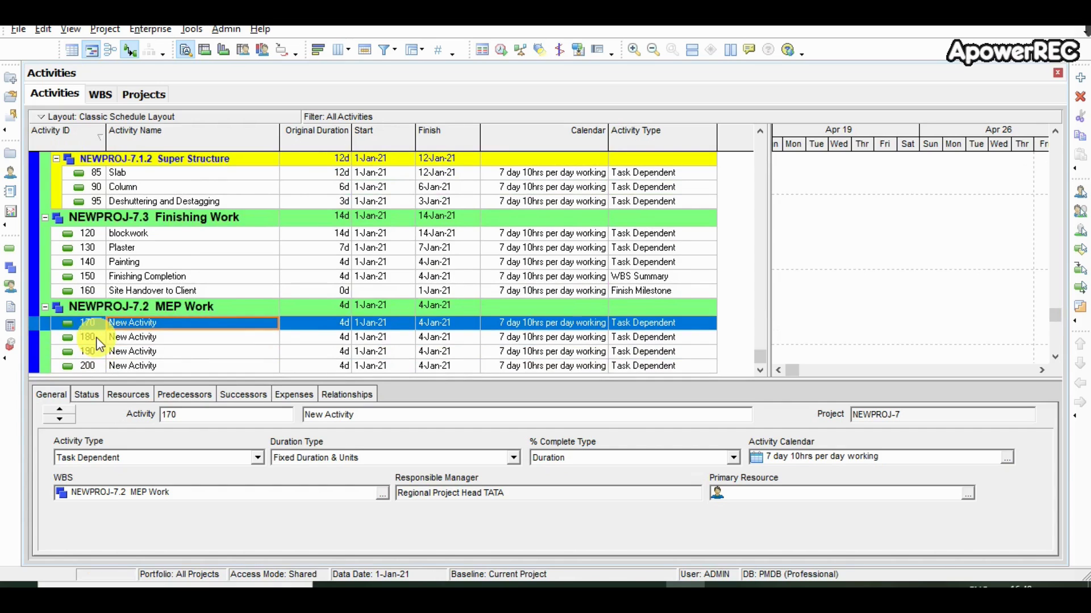
text(Mechnical Wokr)
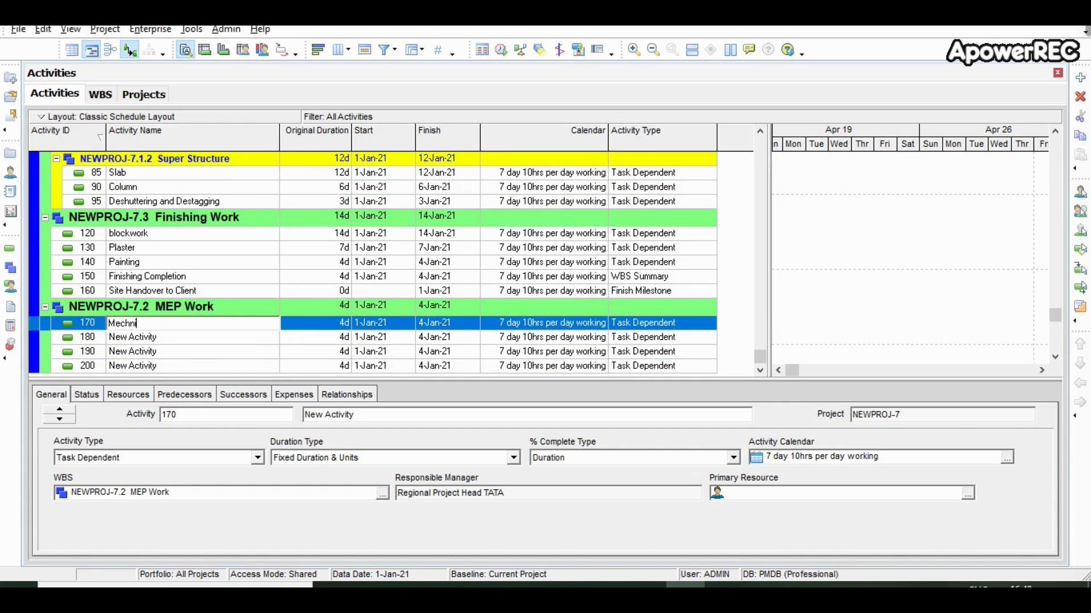
key(BackSpace)
key(BackSpace)
text(rk)
click(96, 338)
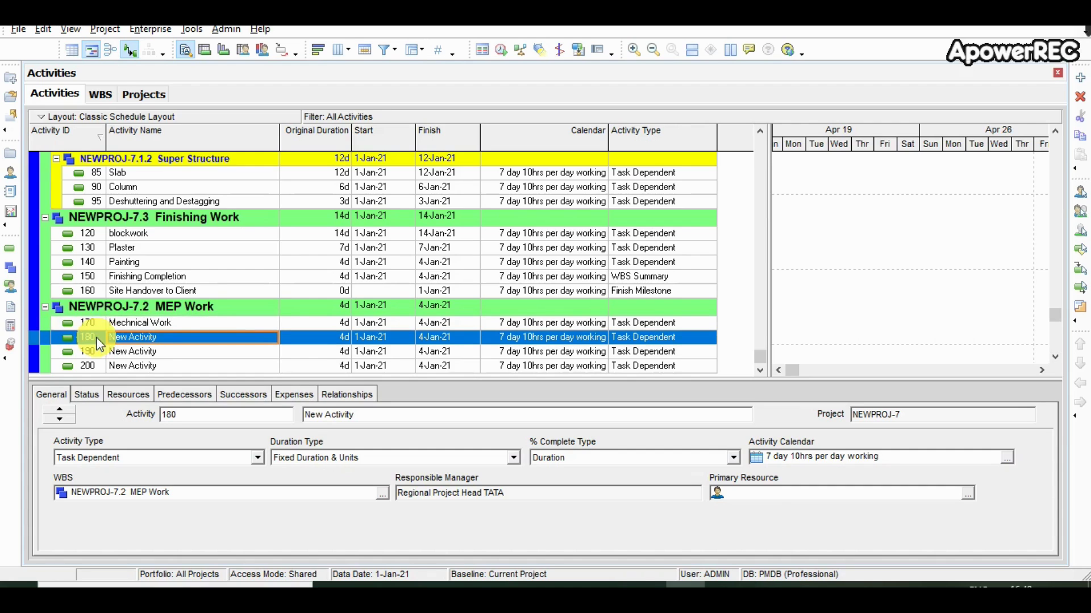
text(Electri)
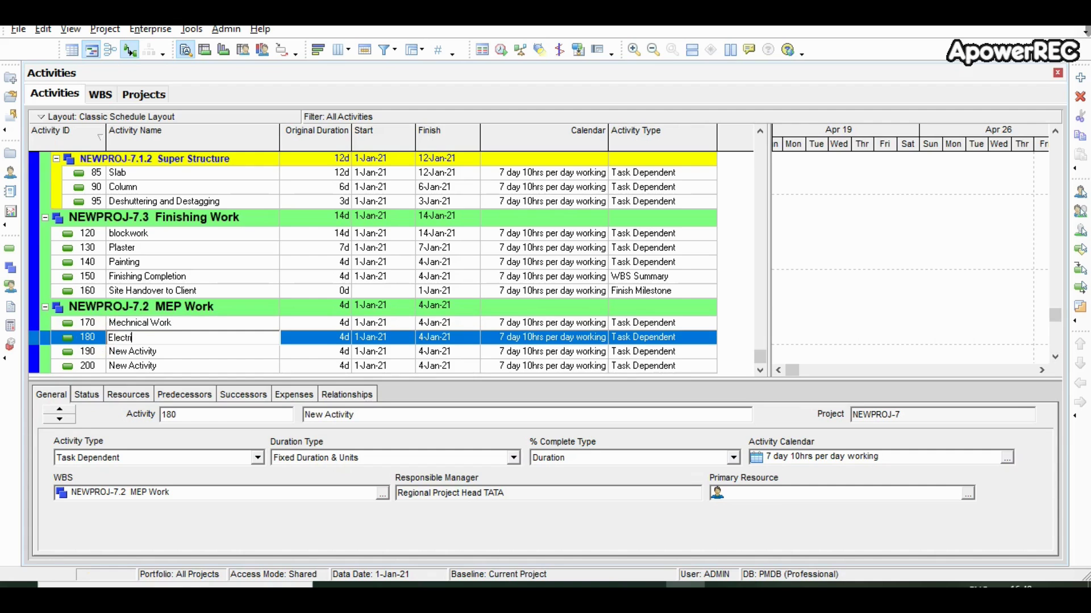
text(cal Work)
key(Return)
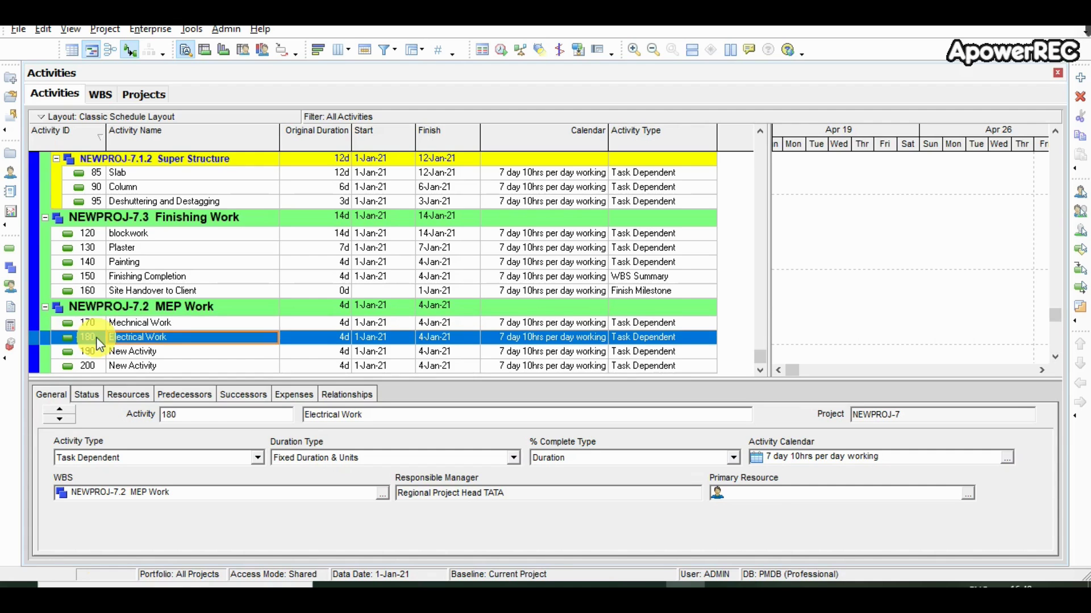
Rename activity 190 as Plumbing Work and activity 200 as MEP Work Completion.
text(P)
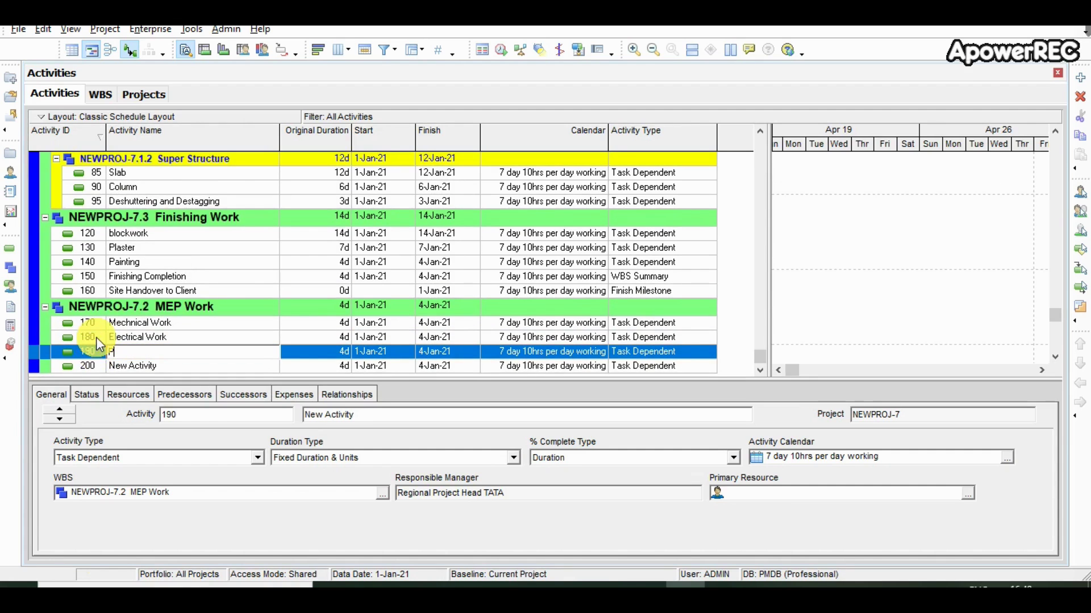
text(lumbing Work)
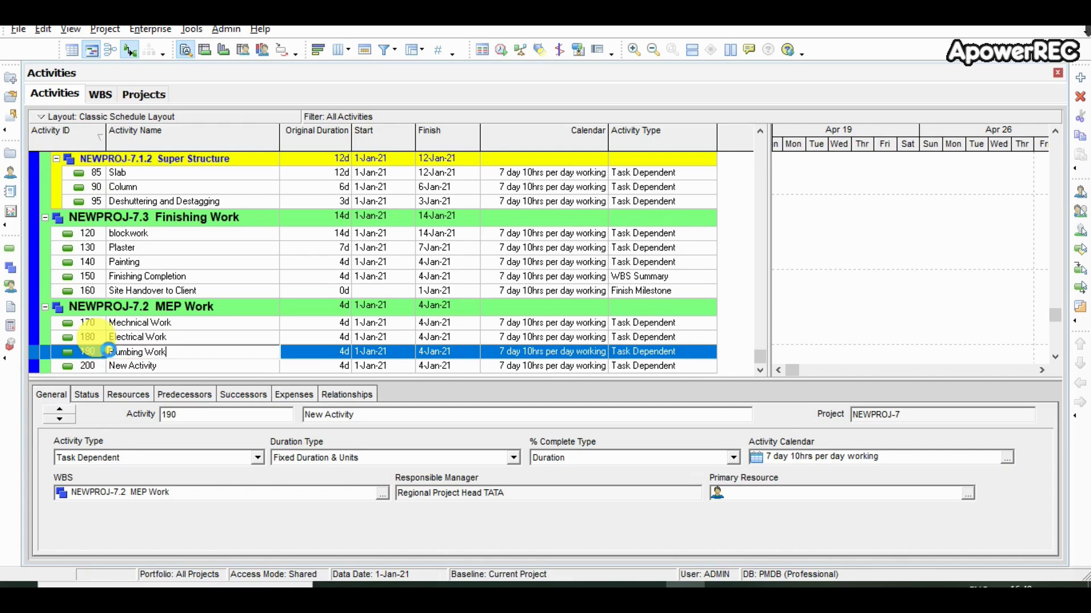
key(Return)
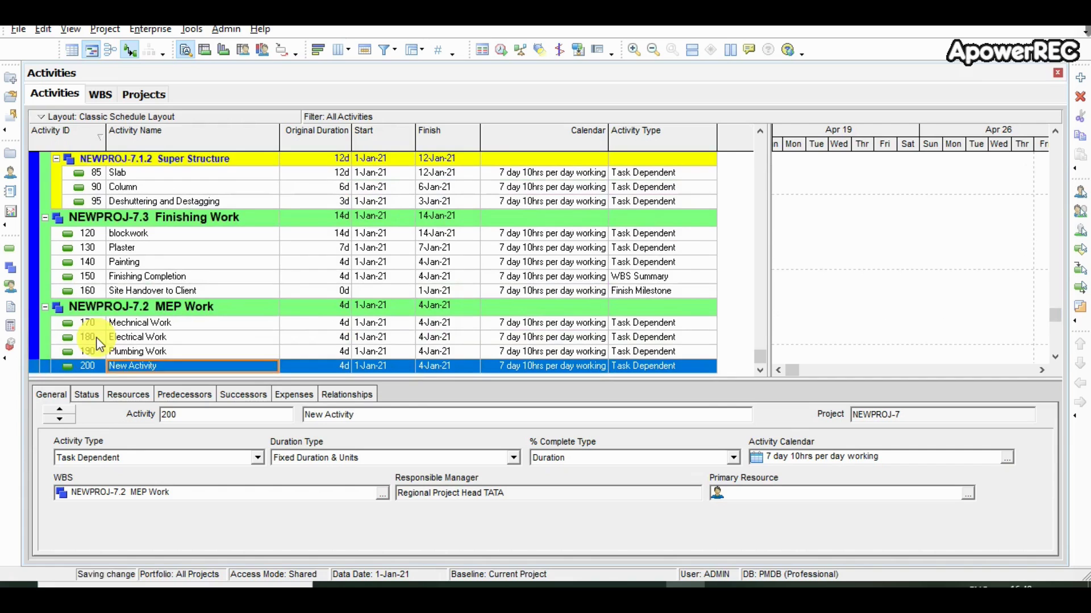
text(MEP Work )
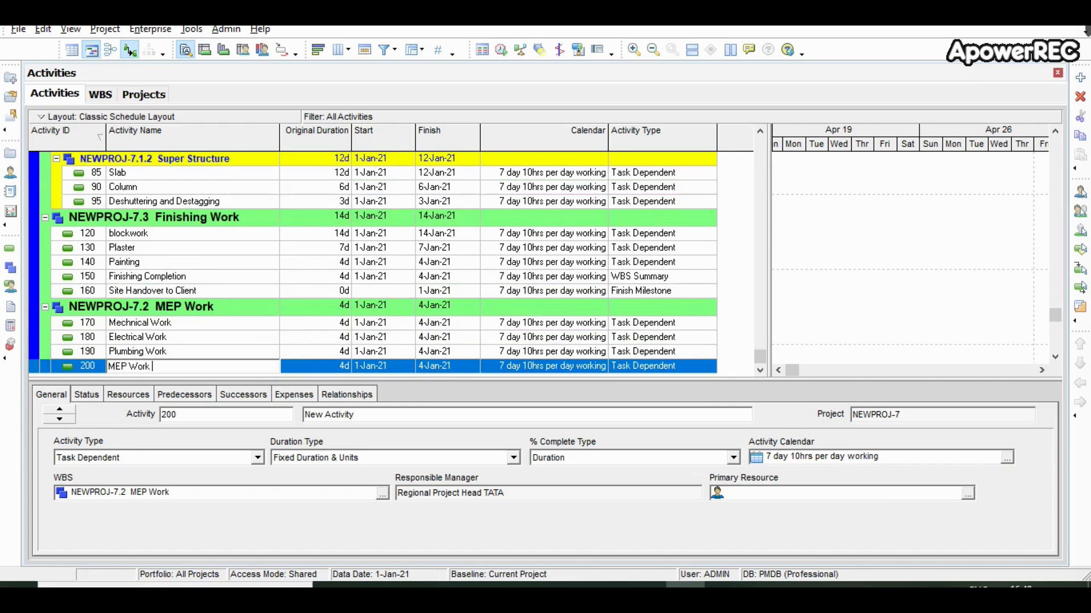
text(Completion)
key(Return)
Set the original duration of Mechnical Work to 4 days.
key(Tab)
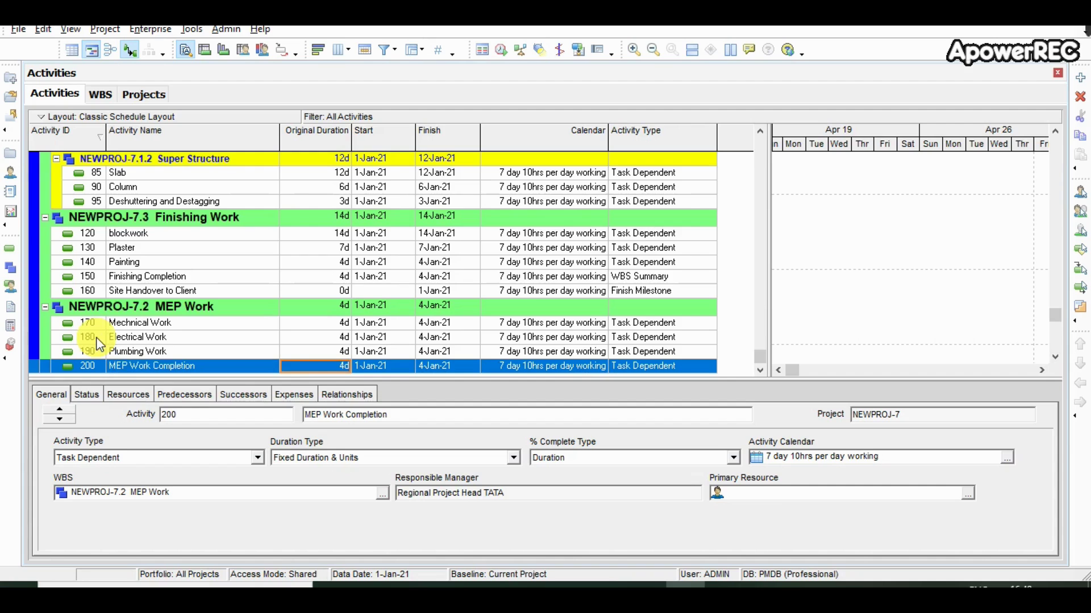
key(Up)
key(Up)
key(Up)
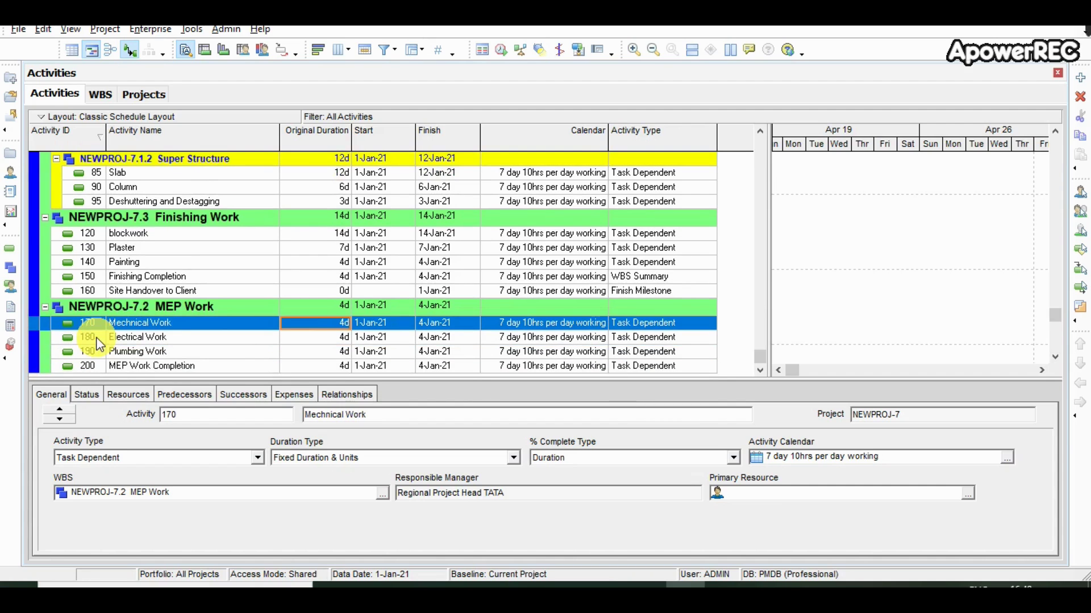
text(4)
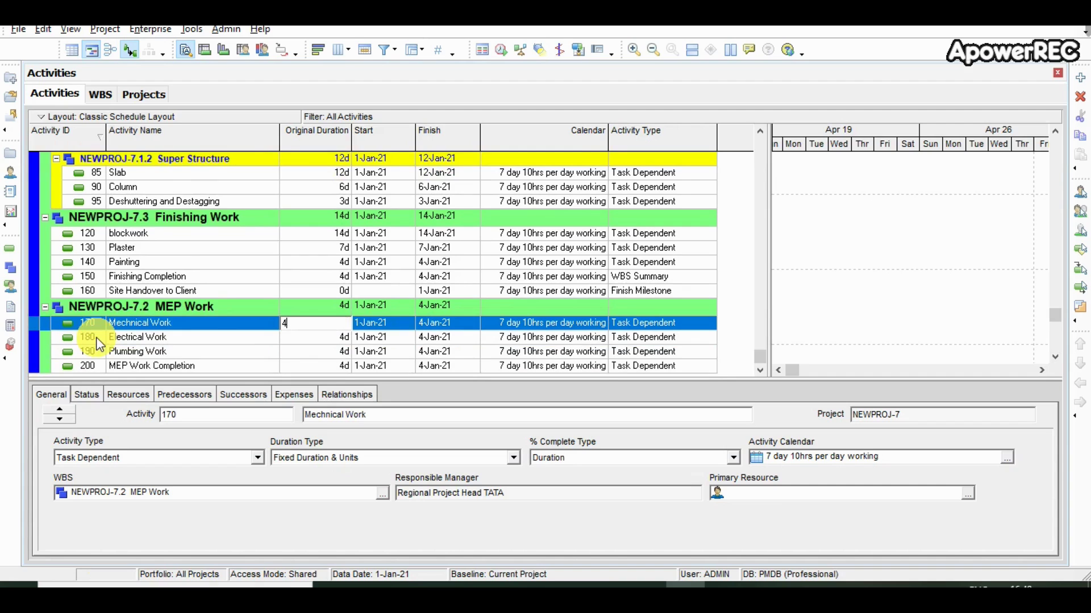
text(7)
key(BackSpace)
key(Return)
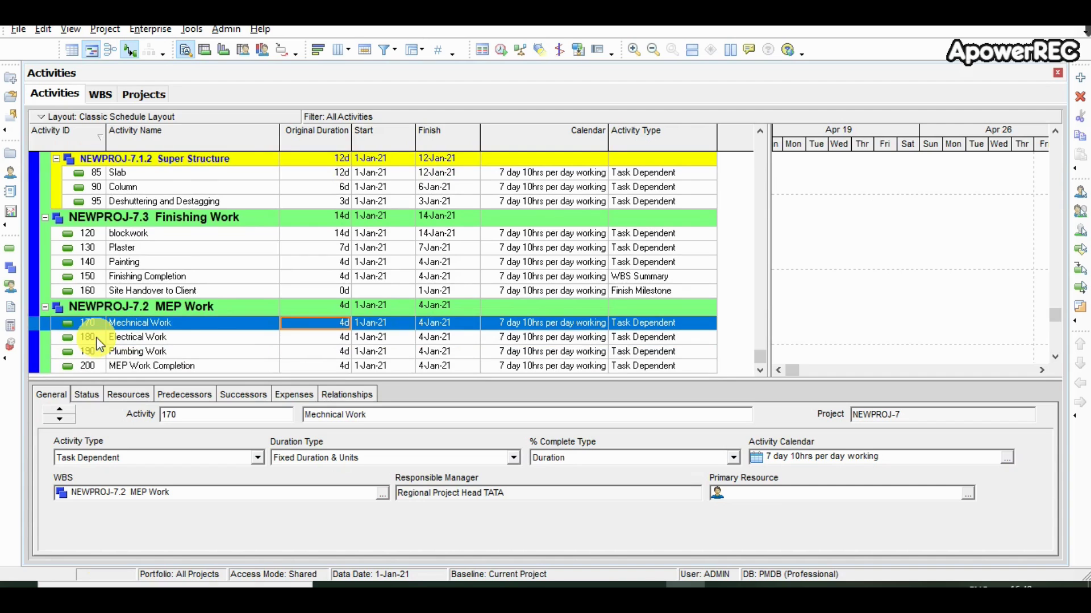
Set the original durations of Electrical Work to 7 days and Plumbing Work to 3 days.
click(97, 336)
text(7)
key(Return)
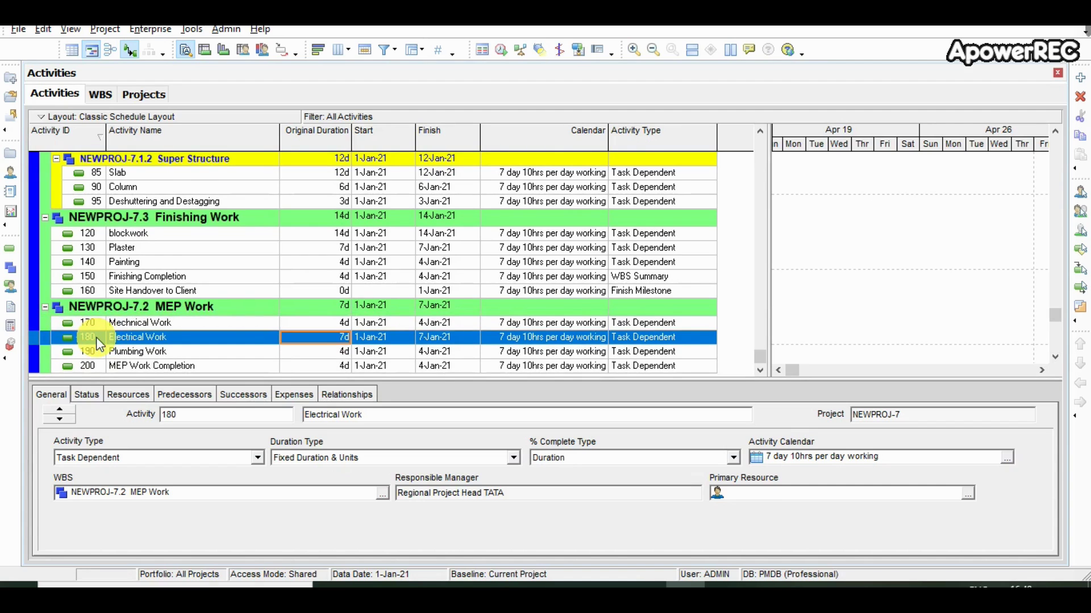
key(Down)
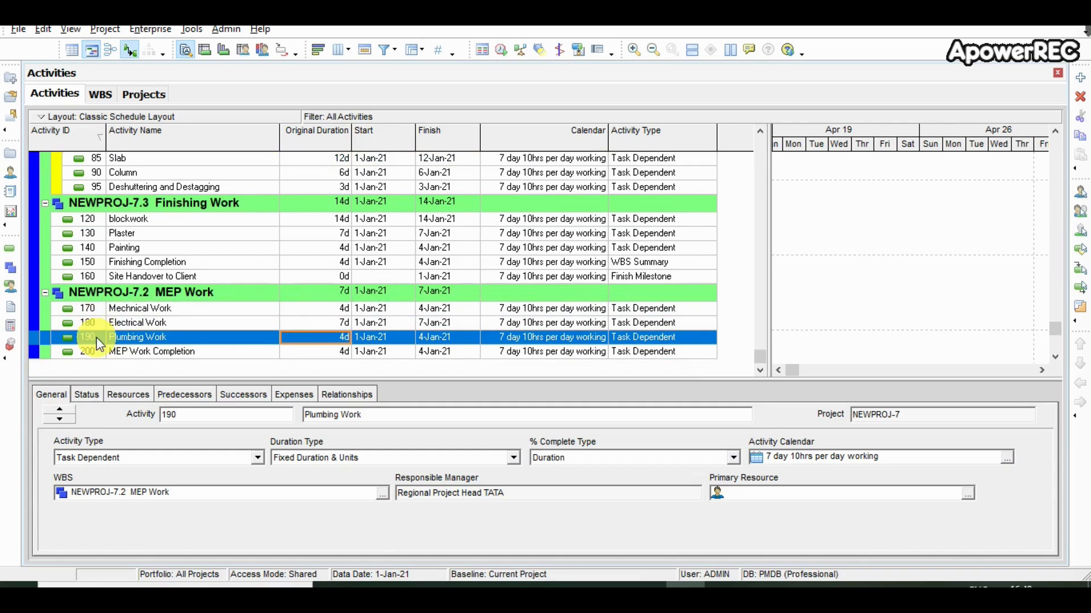
text(3)
key(Return)
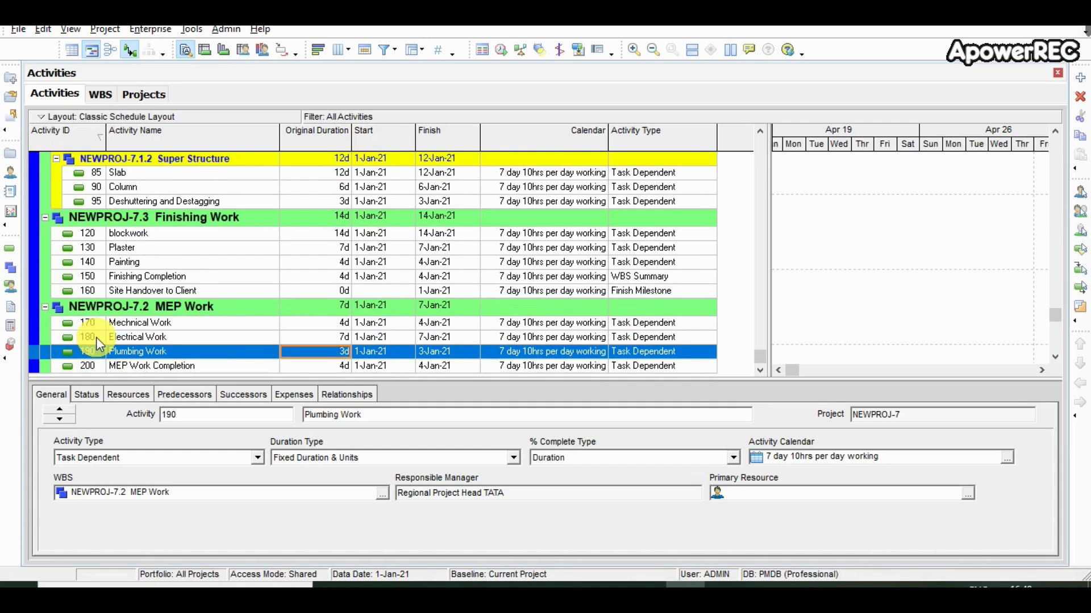
Change the activity type of MEP Work Completion to WBS Summary.
key(Down)
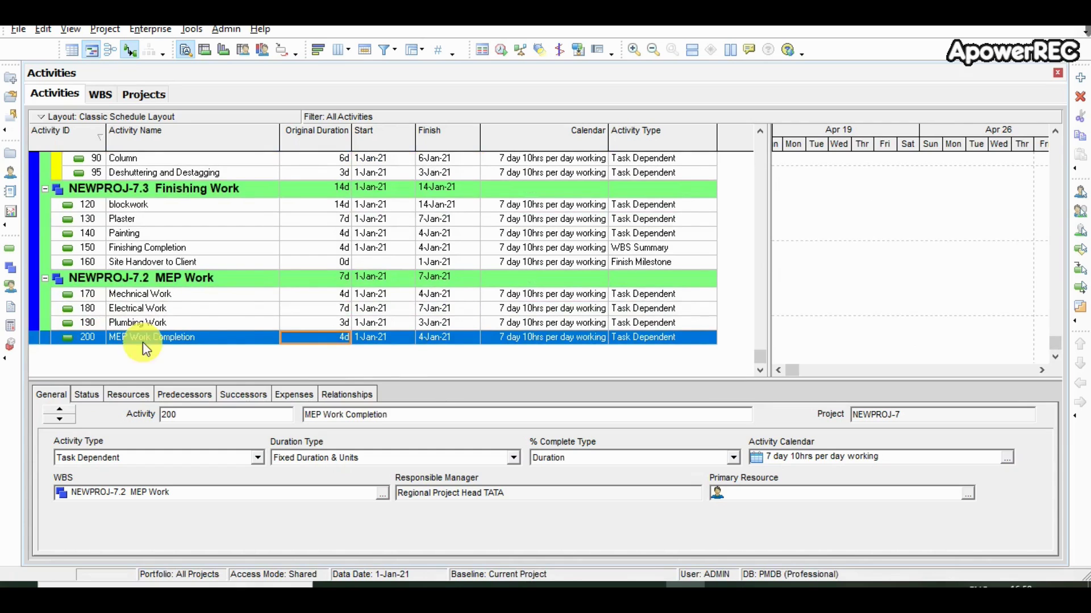
click(625, 341)
click(707, 338)
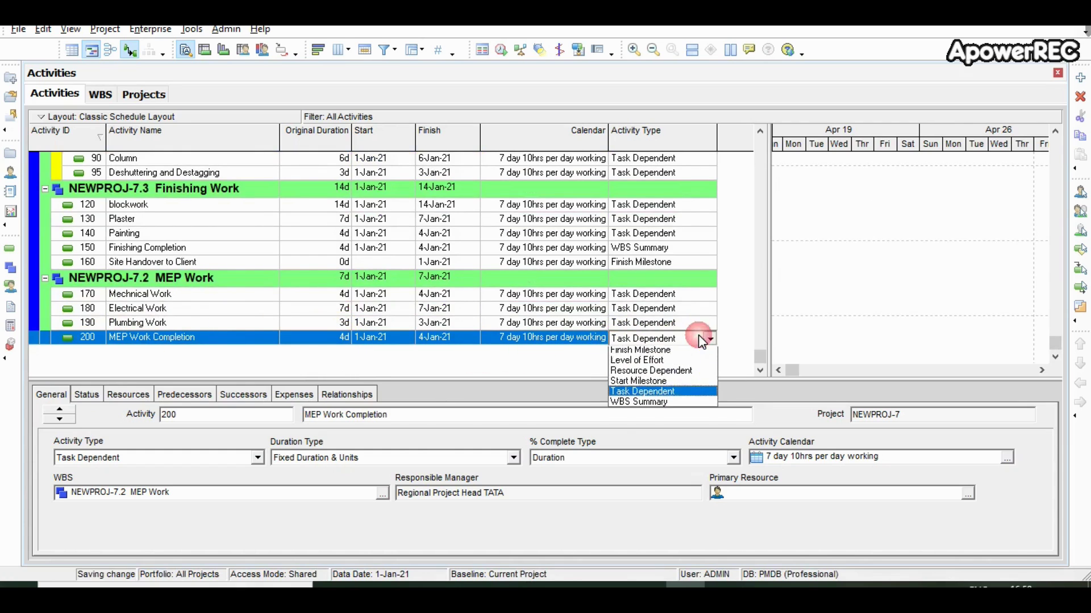
click(649, 402)
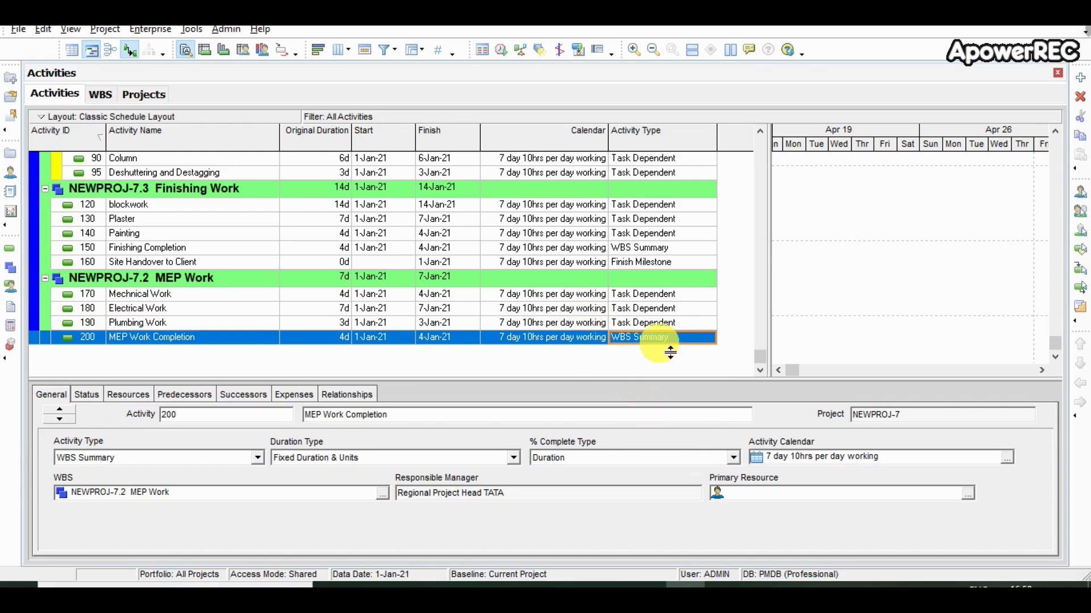
drag(760, 357, 764, 146)
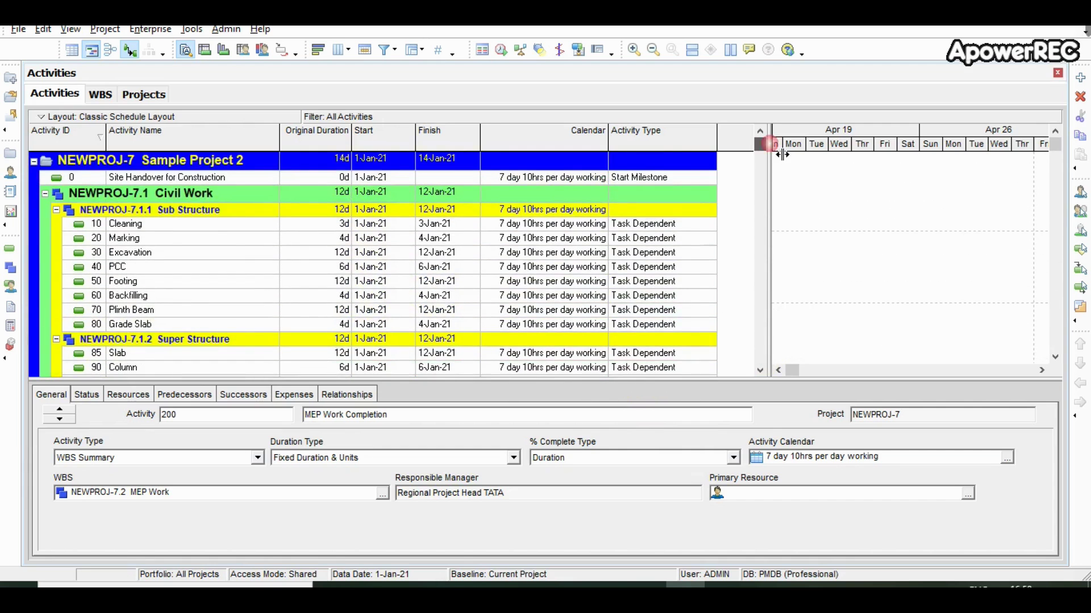
Assign the Global sample Calendar (Project) to the Site Handover for Construction milestone.
click(599, 182)
click(683, 182)
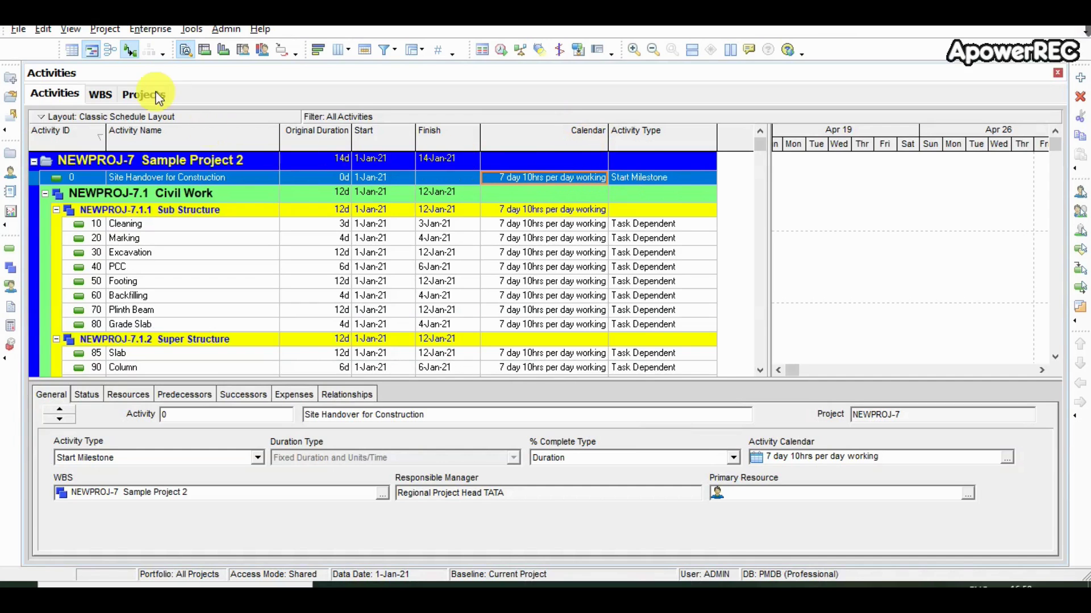
click(110, 33)
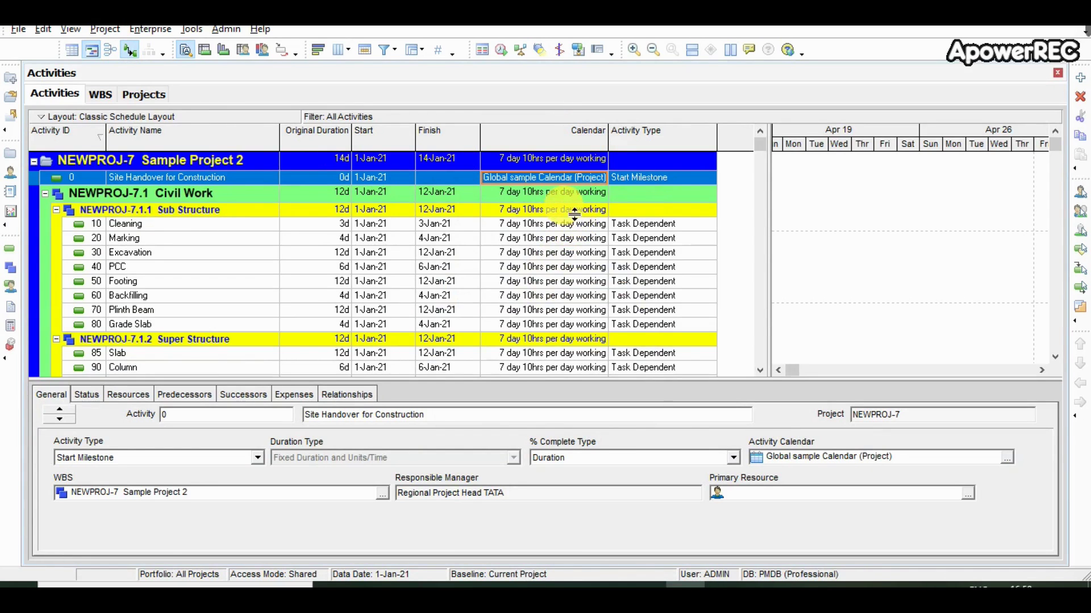
Collapse the Civil Work group and assign the Global sample Calendar (Project) to the blockwork activity under Finishing Work.
click(553, 192)
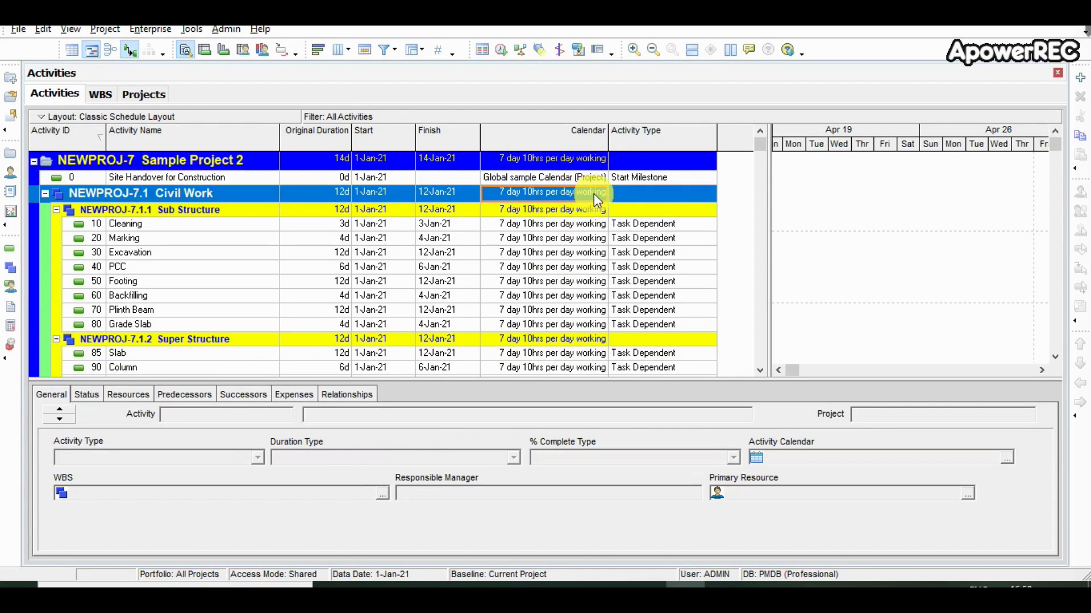
double_click(590, 192)
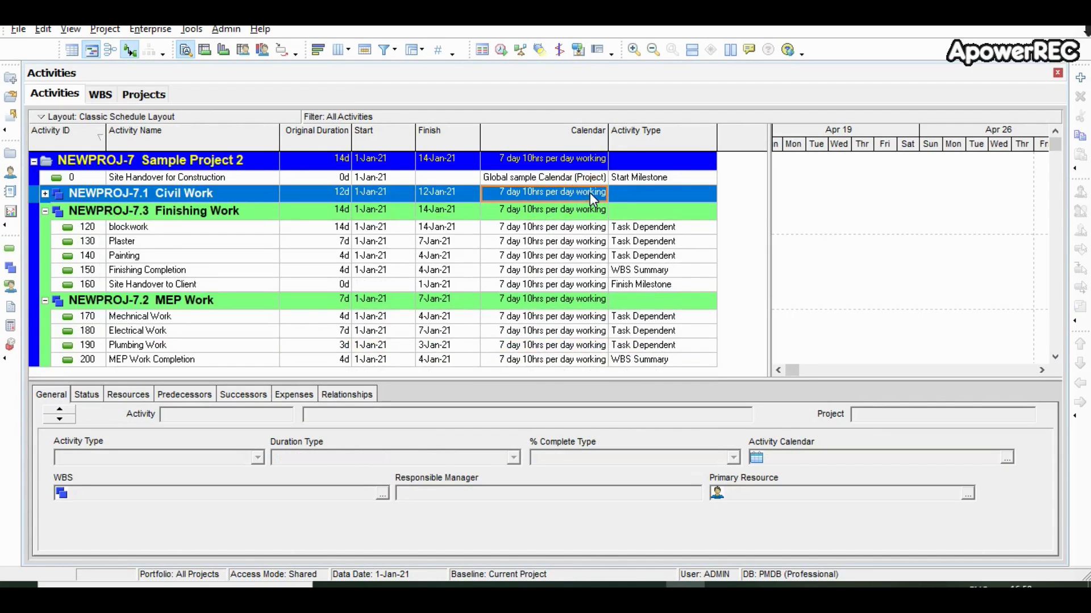
click(576, 230)
click(588, 226)
click(588, 226)
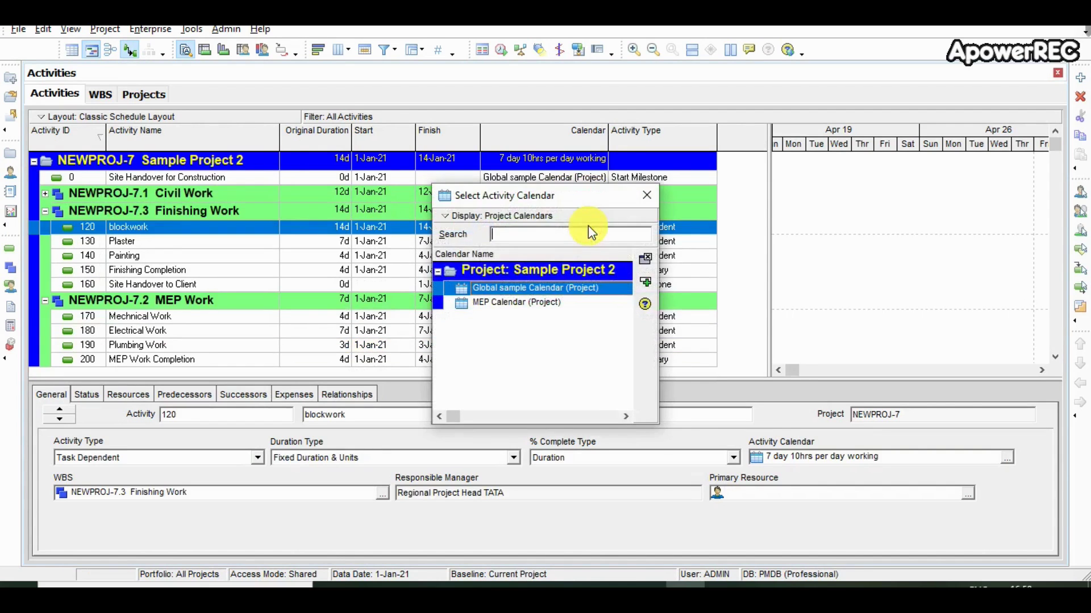
double_click(517, 289)
Assign the Global sample Calendar (Project) to the Plaster and Painting activities.
click(541, 241)
click(540, 241)
double_click(524, 285)
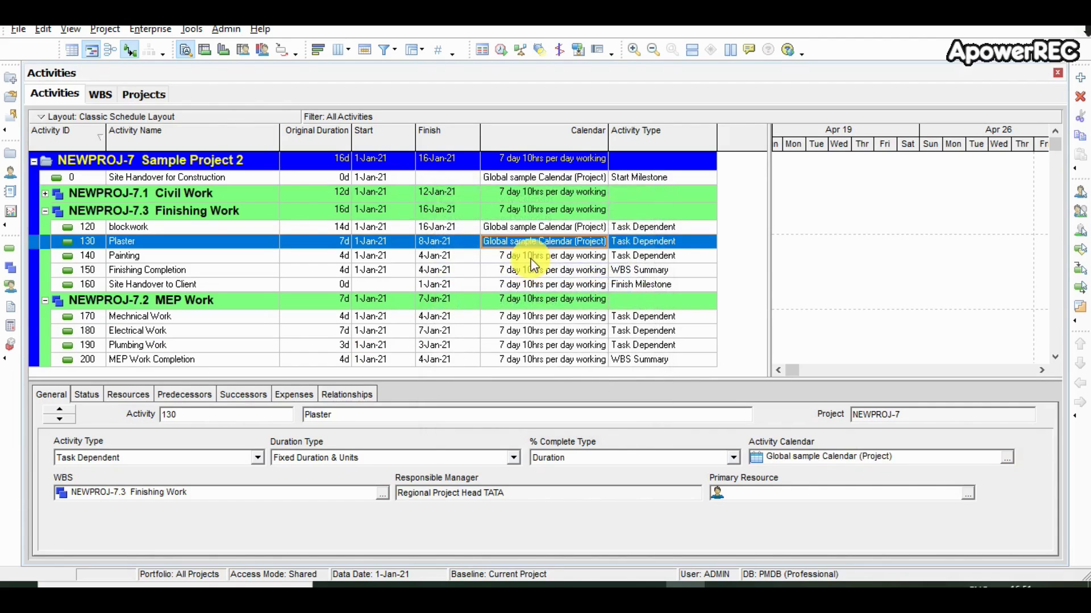
click(530, 260)
click(530, 259)
double_click(519, 291)
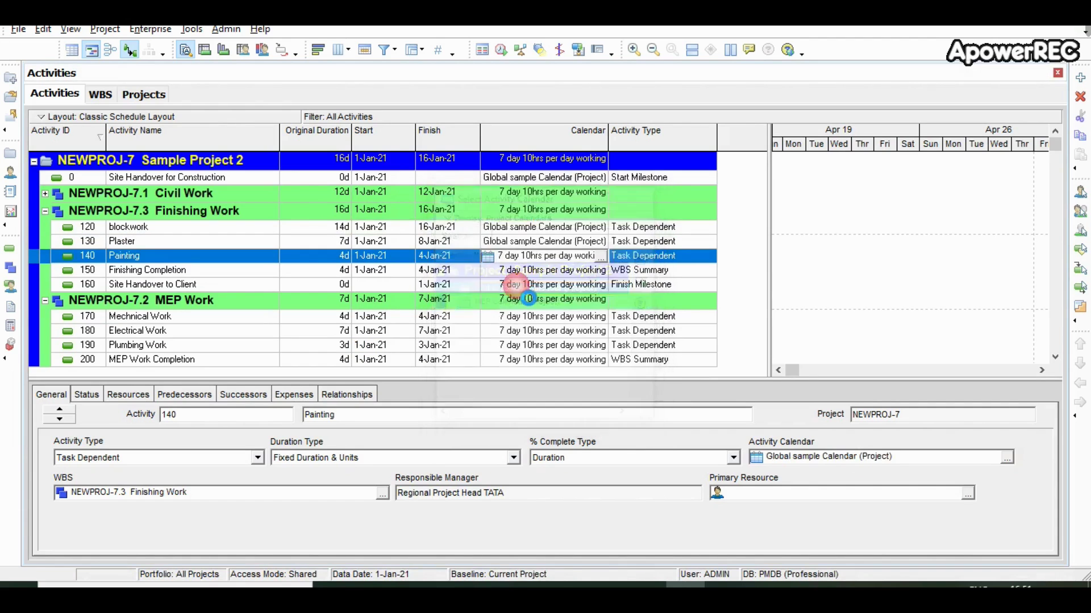
Assign the Global sample Calendar (Project) to Finishing Completion and Site Handover to Client.
click(514, 272)
click(511, 272)
click(511, 292)
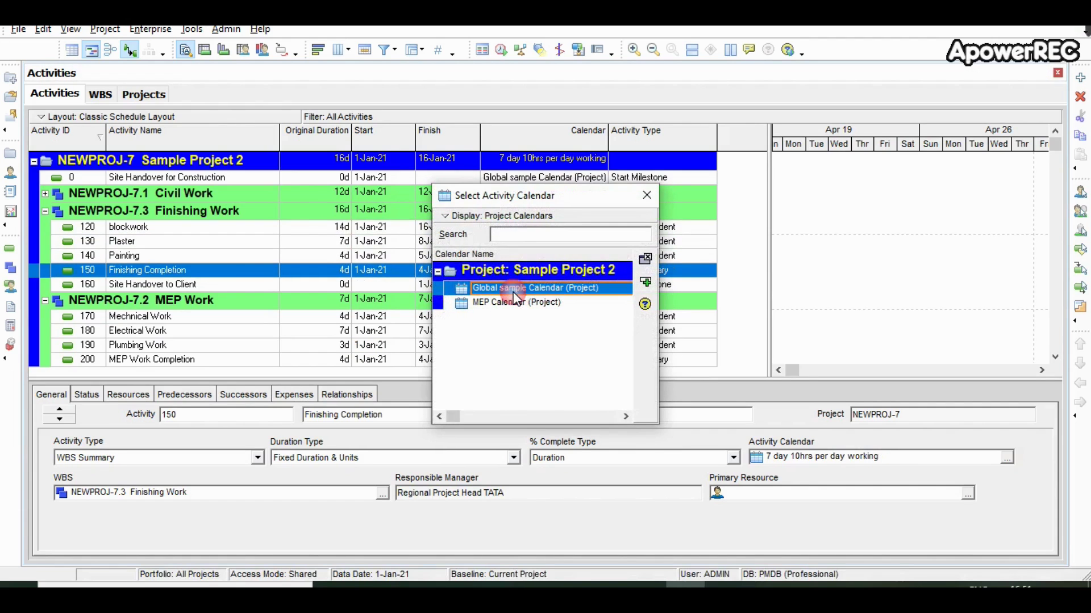
double_click(531, 288)
click(532, 285)
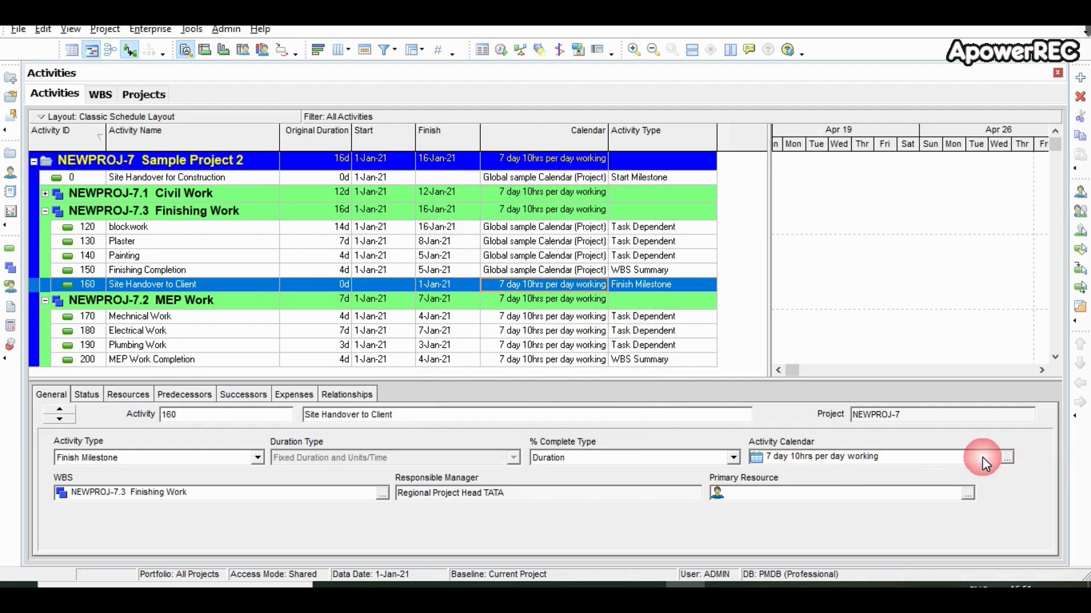
click(1000, 460)
double_click(544, 288)
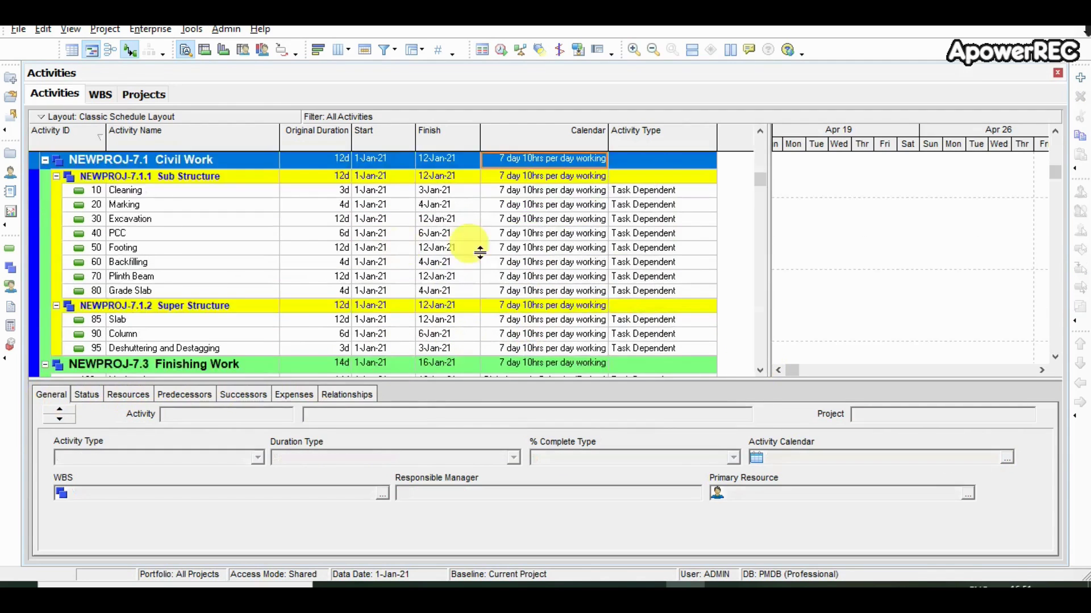
Assign the Global sample Calendar (Project) to Cleaning and the other Sub Structure and Super Structure activities under Civil Work.
click(529, 177)
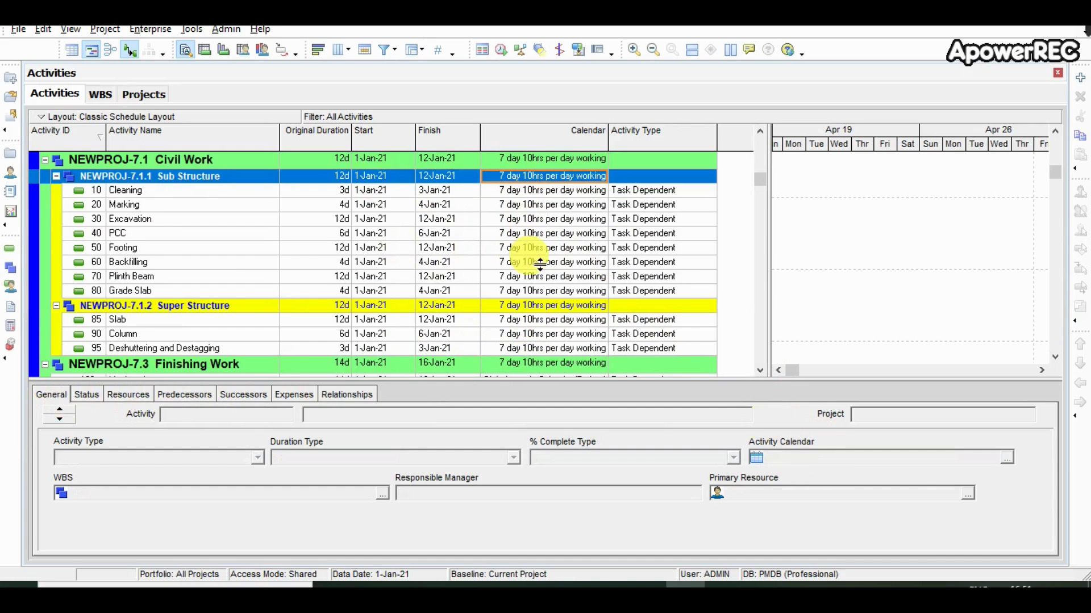
click(534, 191)
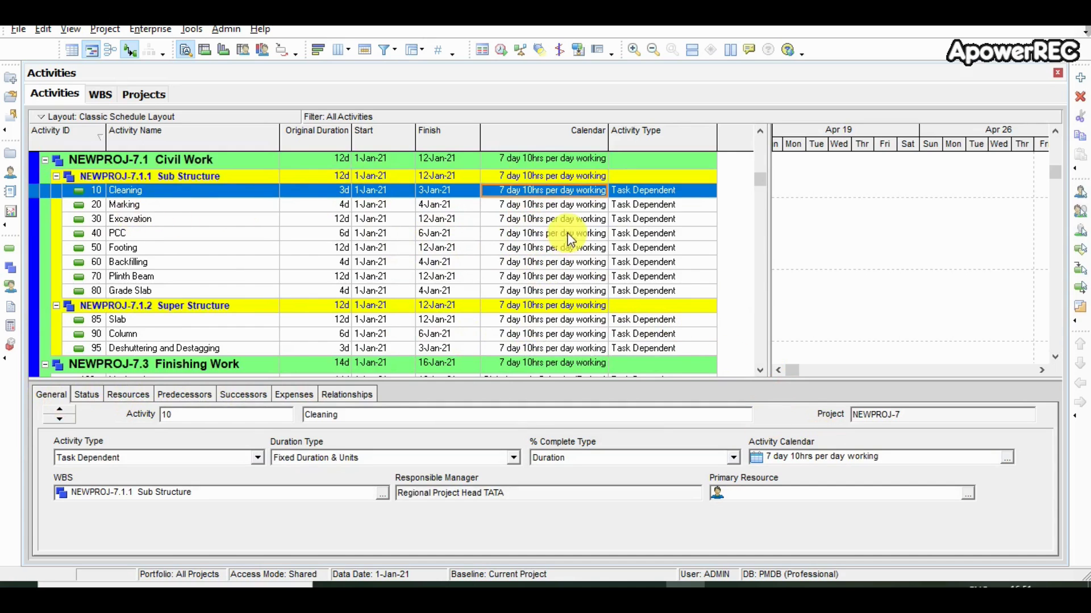
click(595, 192)
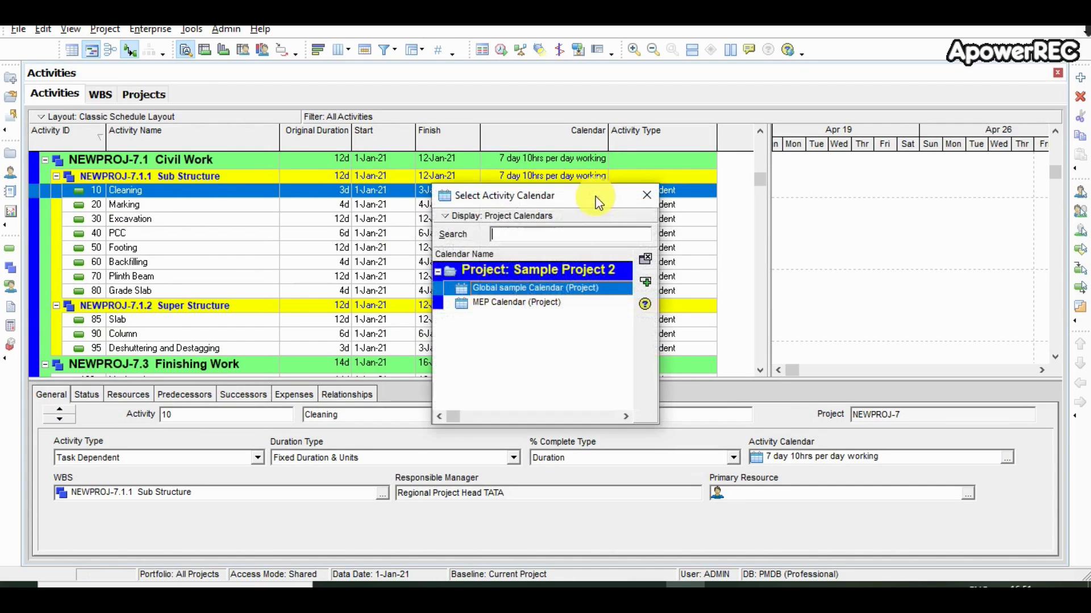
double_click(513, 288)
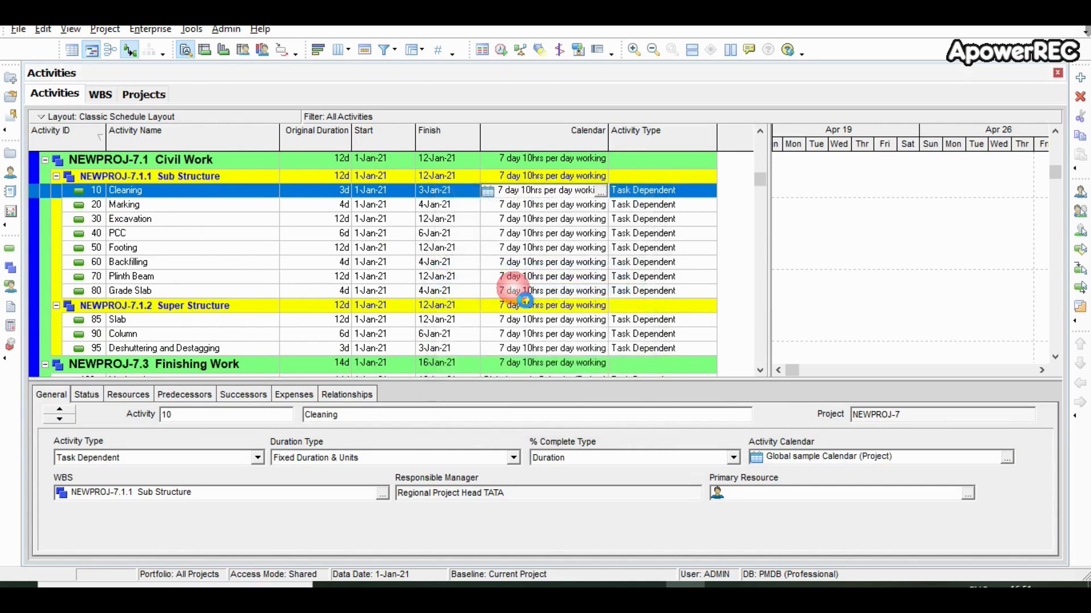
double_click(511, 335)
click(507, 287)
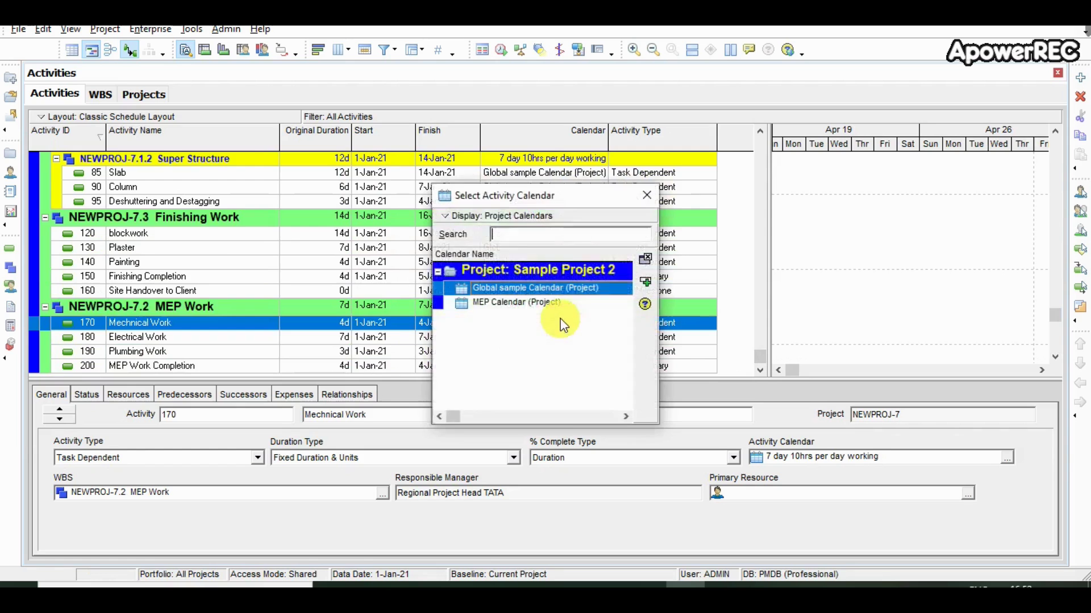
Assign the MEP Calendar (Project) to Mechnical Work and Electrical Work.
double_click(528, 302)
click(537, 337)
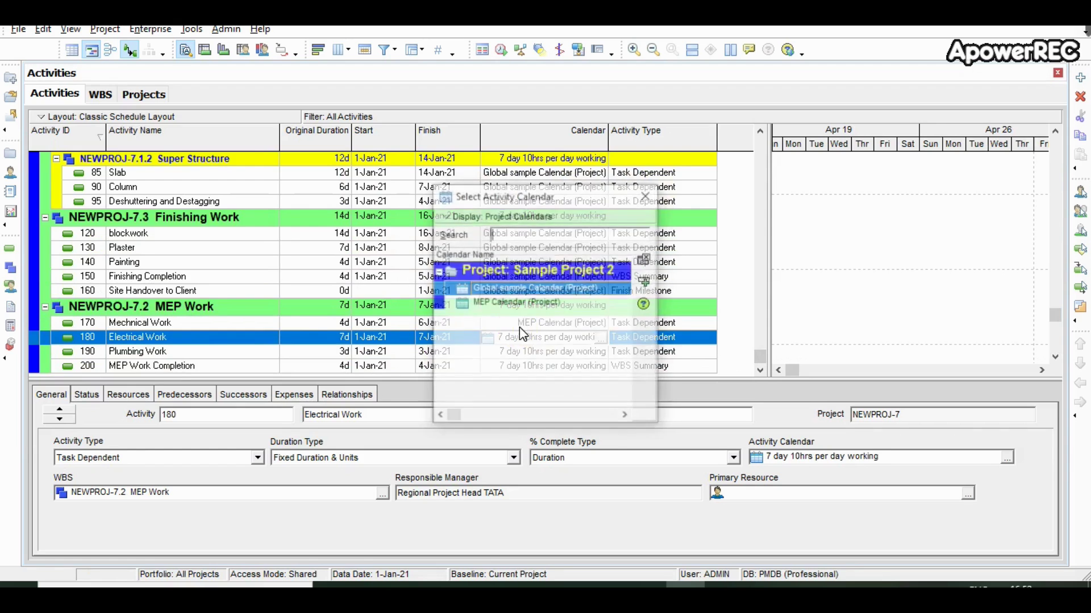
key(Escape)
click(535, 347)
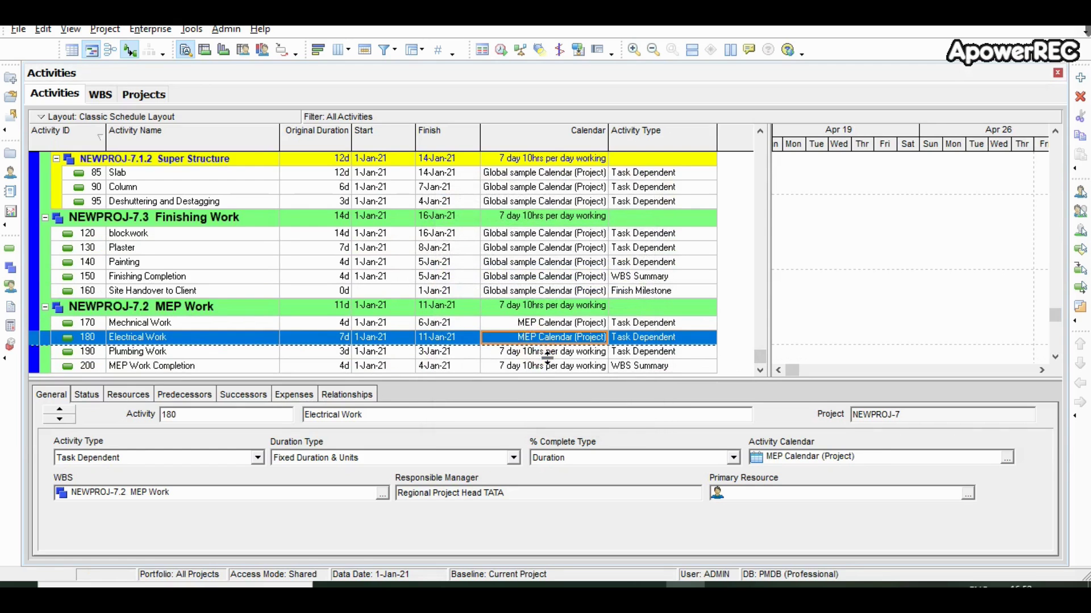
Assign the MEP Calendar (Project) to Plumbing Work and MEP Work Completion.
click(523, 354)
click(523, 353)
click(526, 322)
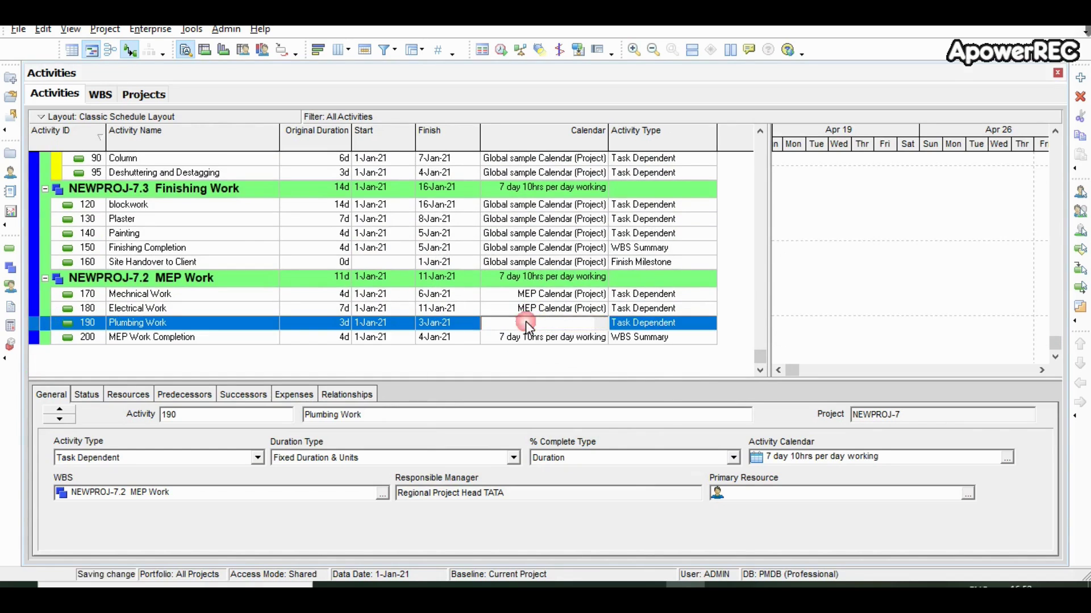
click(526, 321)
double_click(500, 302)
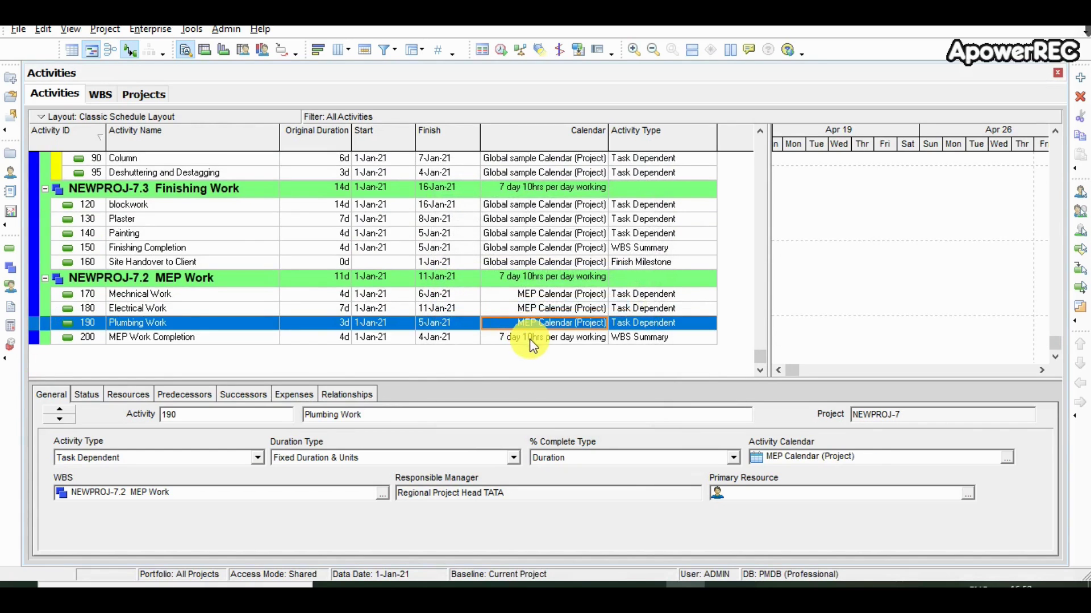
click(531, 336)
click(531, 336)
double_click(500, 304)
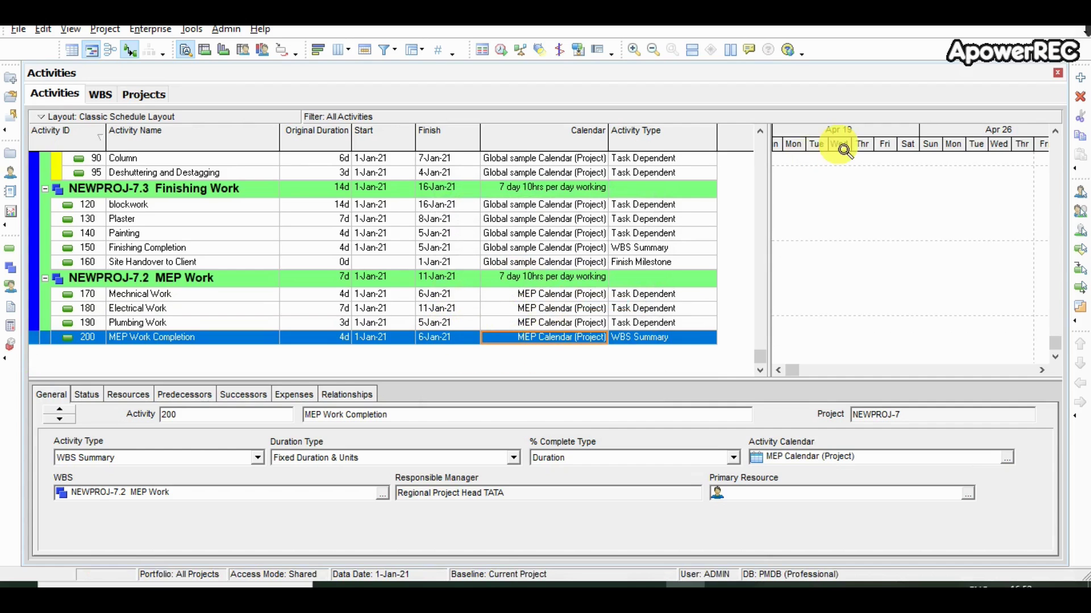
Check the activity durations, calendars and types against the Sample Project Scope of Work image in the photo viewer.
key(ctrl+Home)
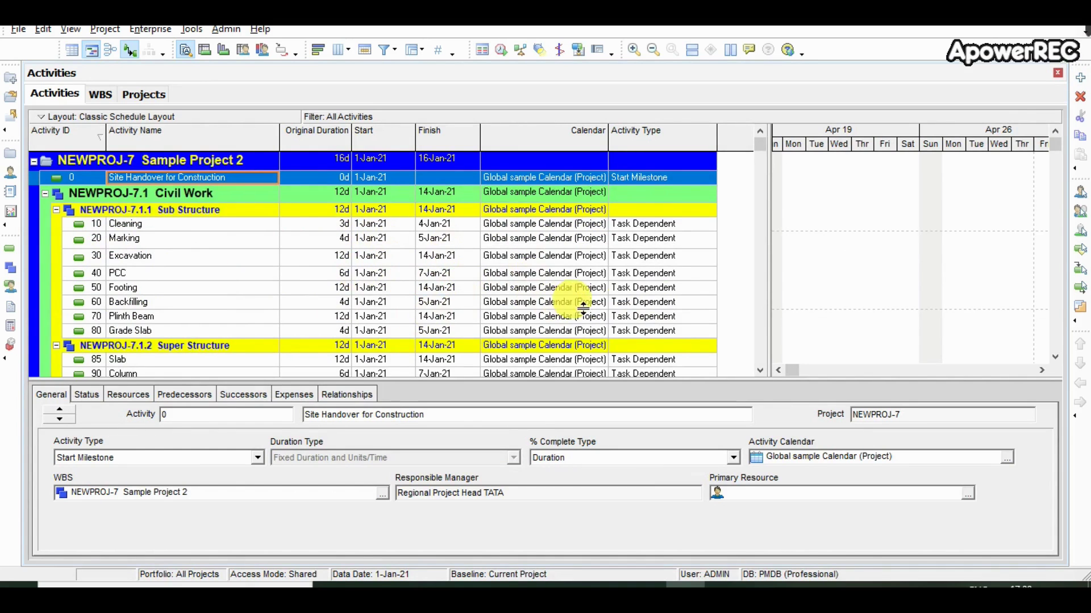
click(713, 585)
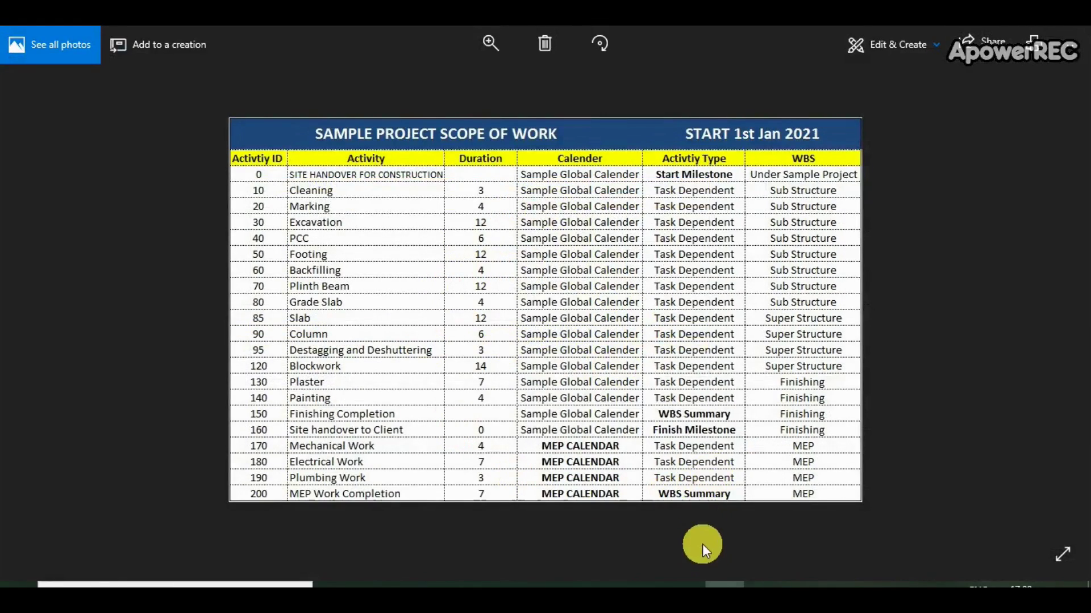
key(alt+Tab)
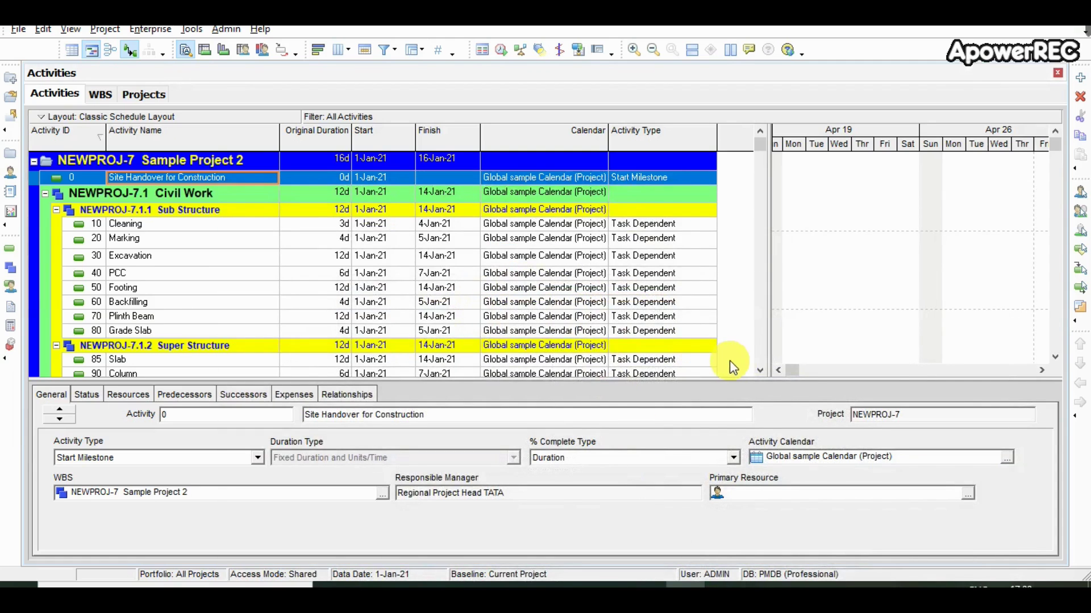
click(760, 371)
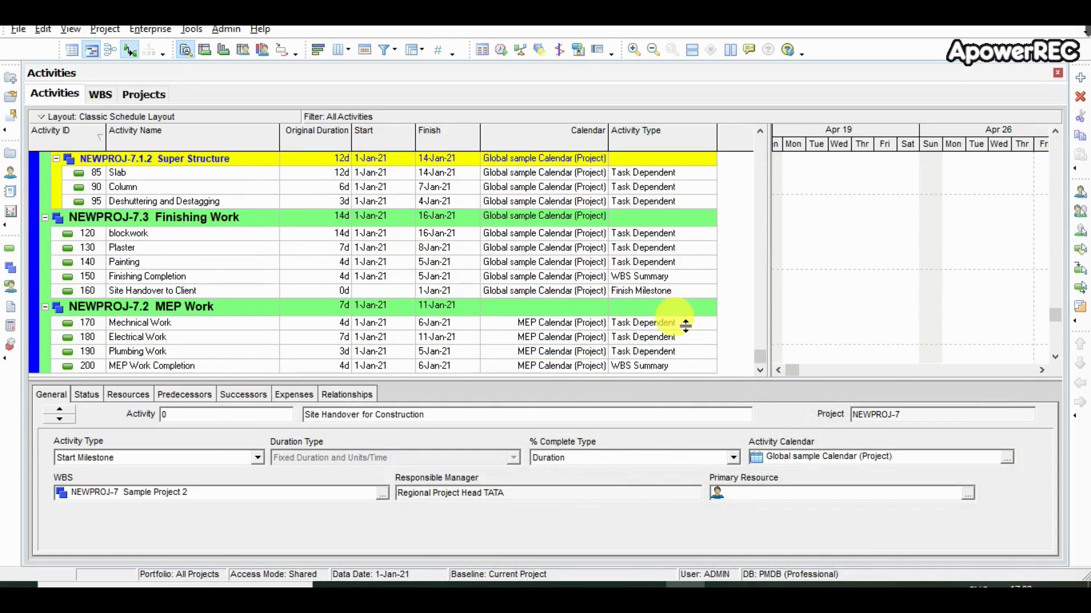
scroll(379, 256, up, 4)
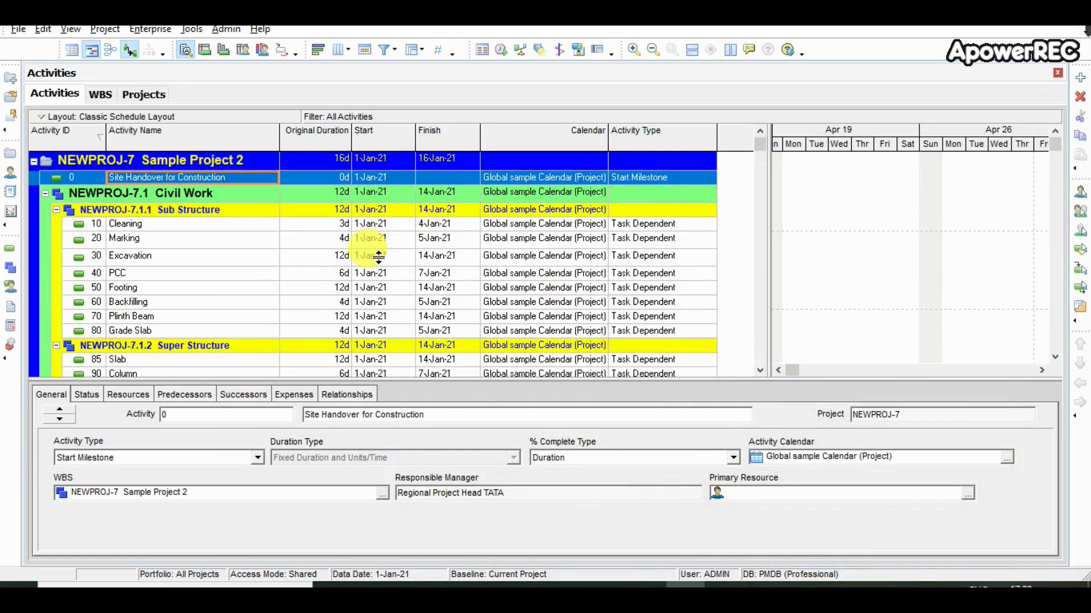
click(195, 243)
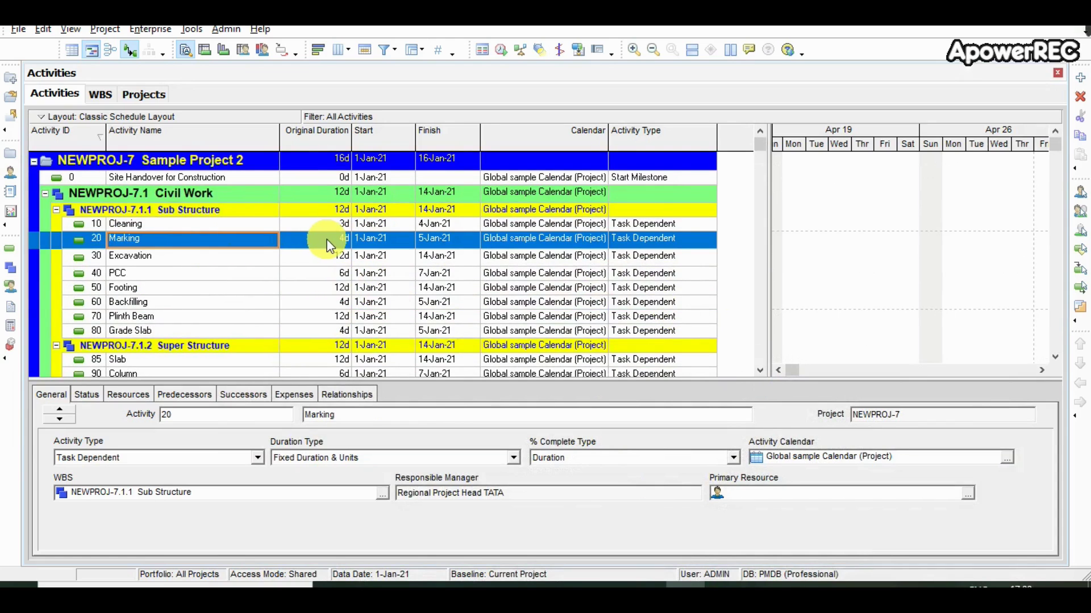
Assign Cleaning as the predecessor of Marking, and Marking as the predecessor of Excavation.
click(170, 394)
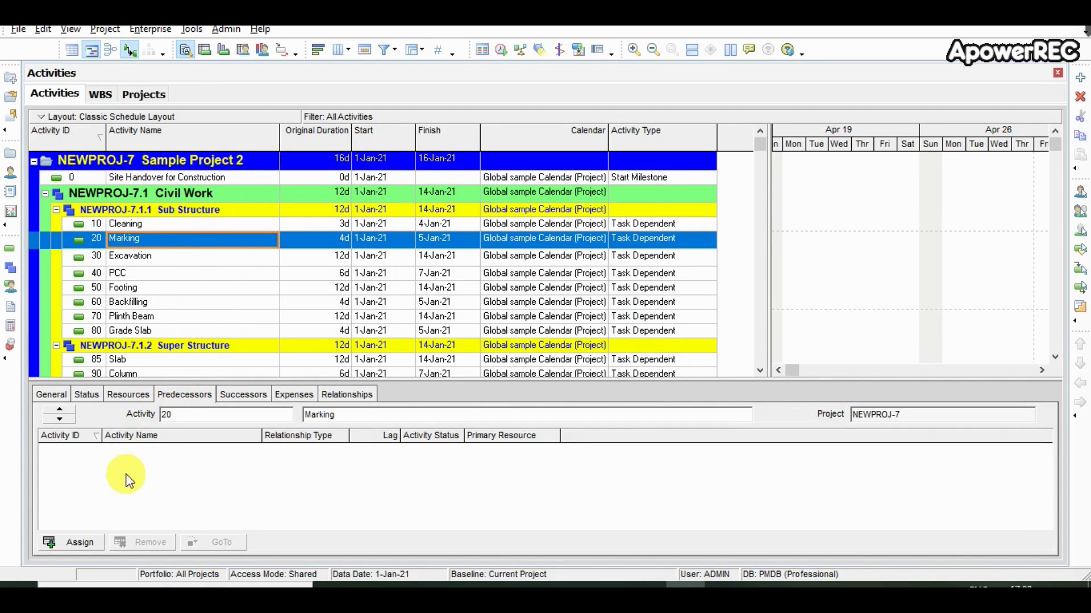
click(85, 544)
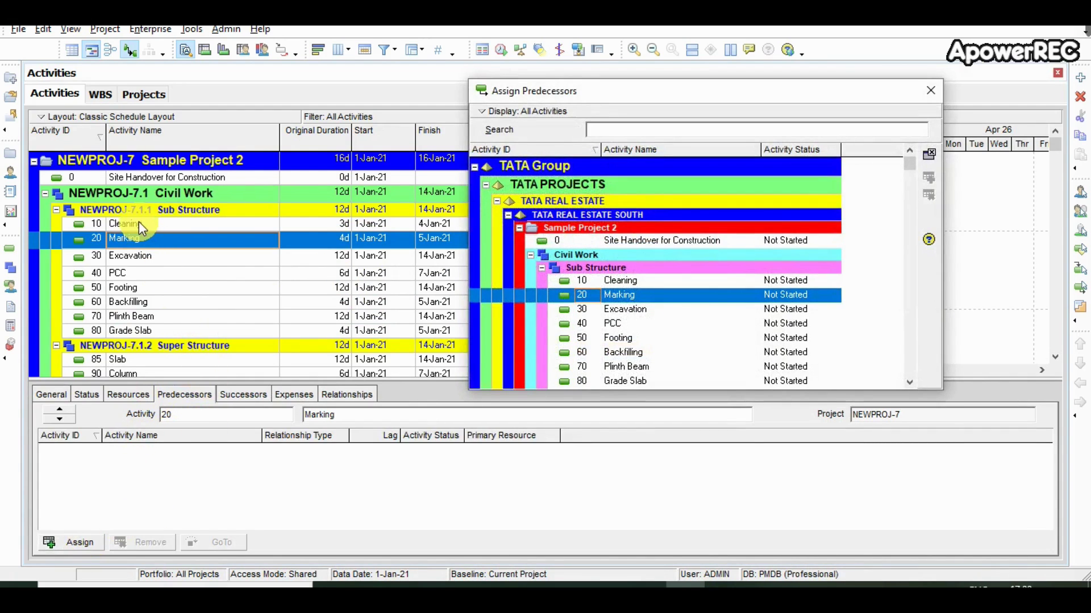
double_click(604, 280)
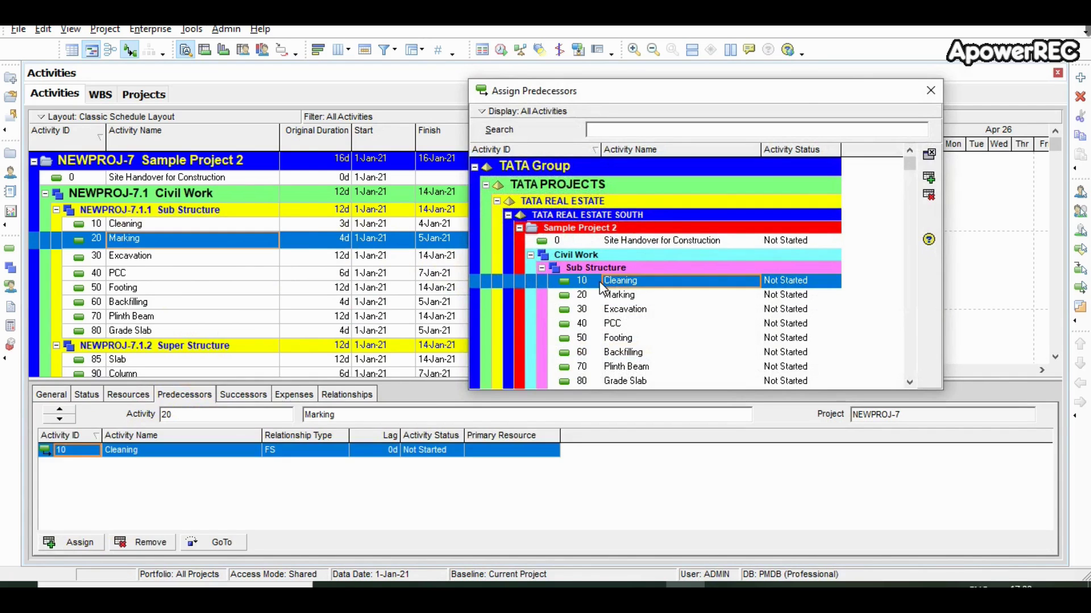
click(129, 255)
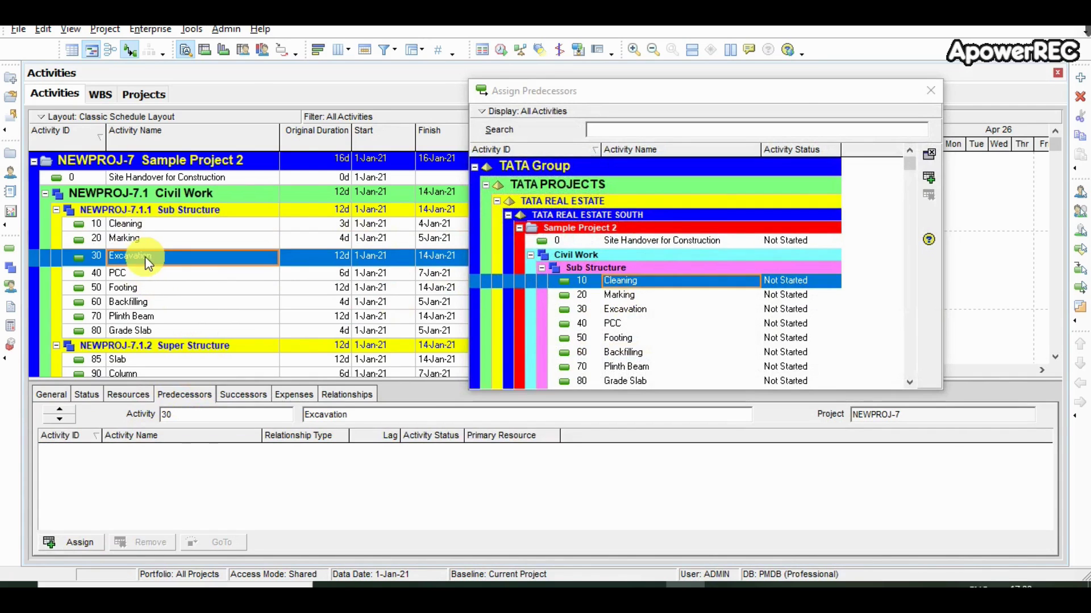
double_click(607, 295)
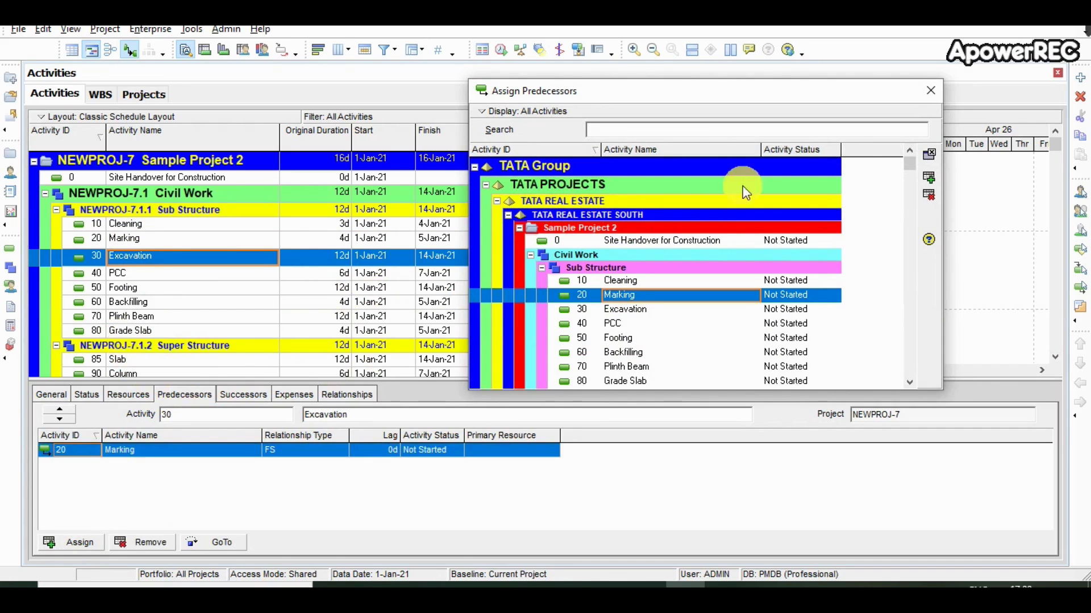
click(930, 91)
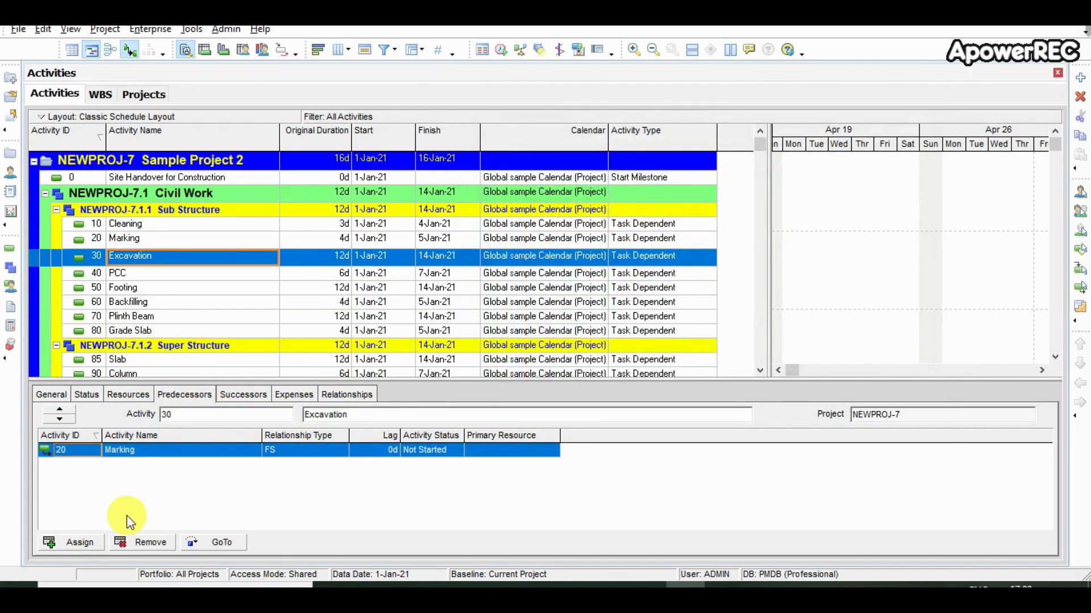
Add the Predecessors column after Finish in the activity table and widen it to fit its heading.
right_click(517, 122)
click(555, 373)
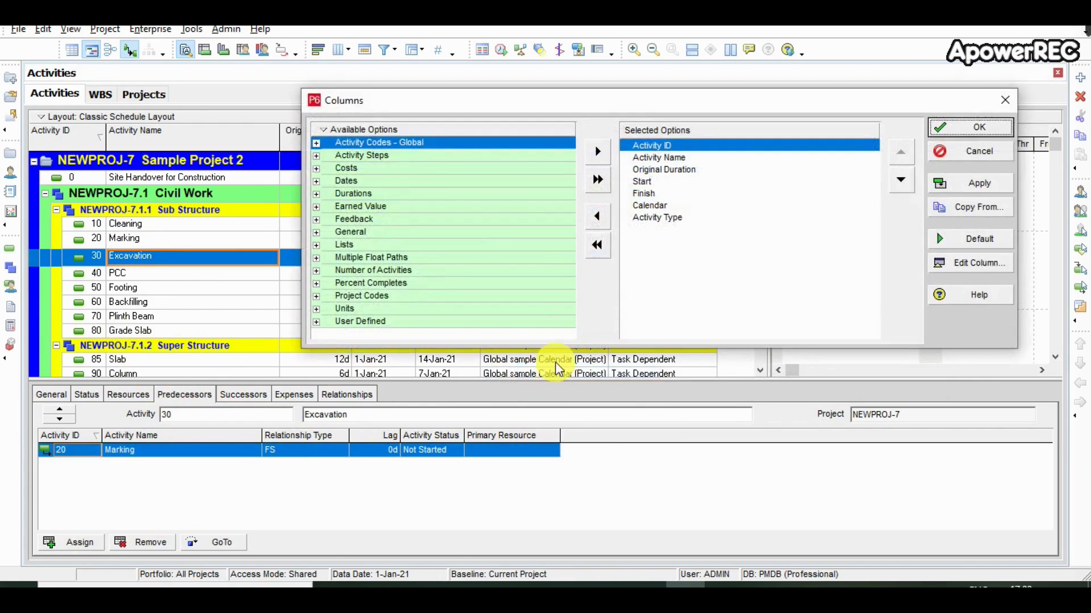
click(344, 246)
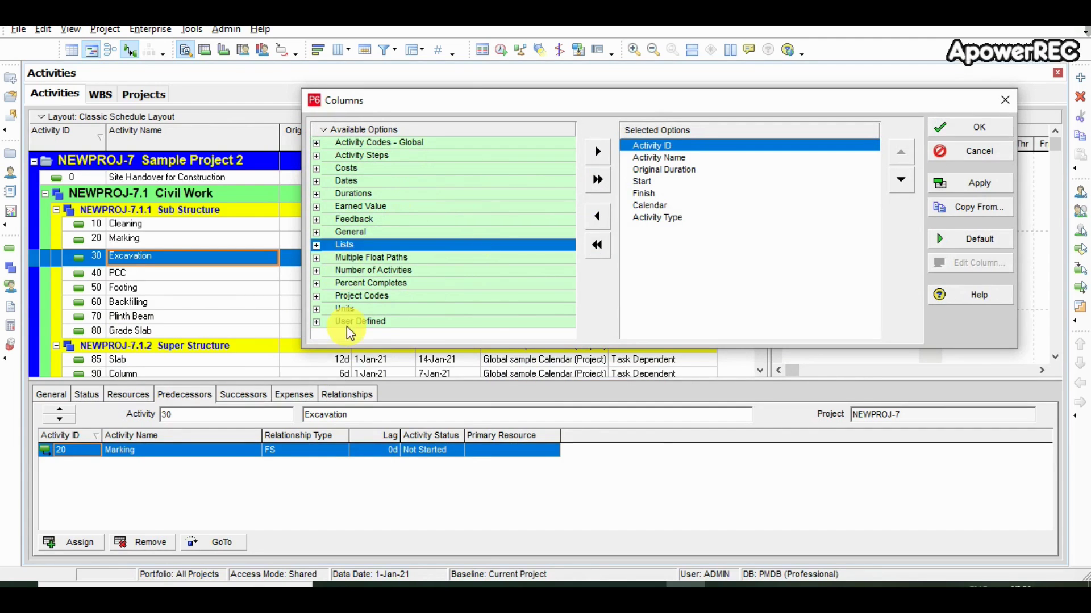
click(316, 145)
click(316, 245)
drag(369, 218, 657, 210)
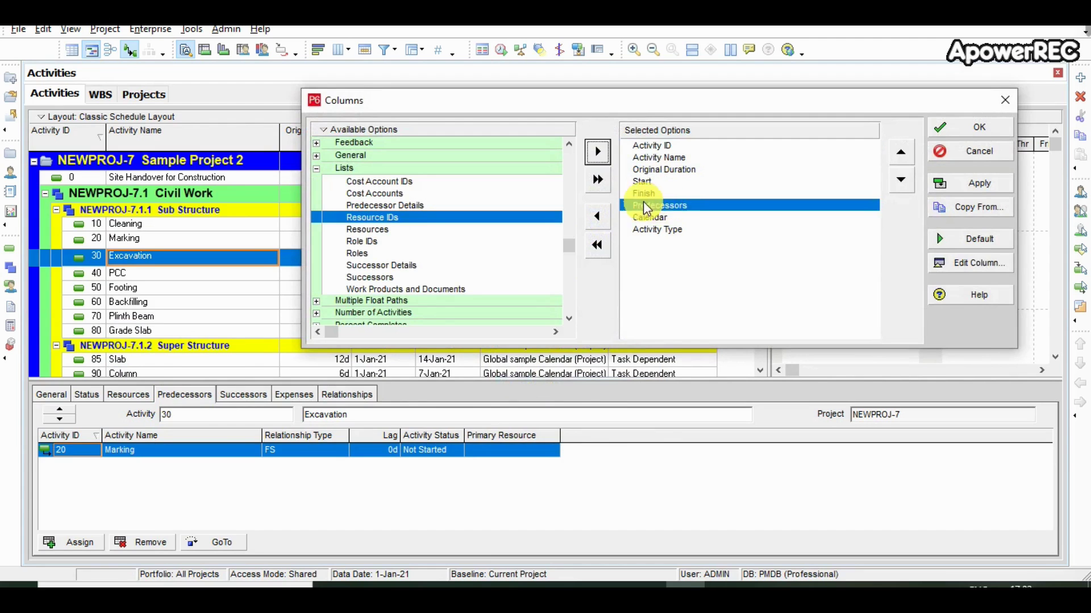
click(975, 128)
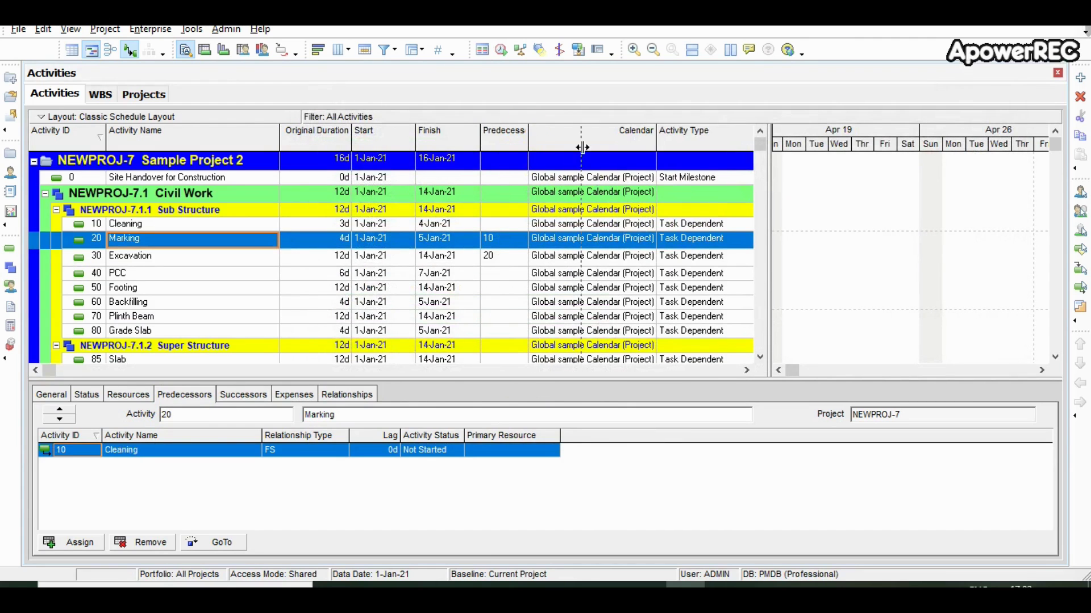
drag(562, 148, 554, 148)
Assign Excavation as the predecessor of PCC, and PCC as the predecessor of Footing.
click(521, 272)
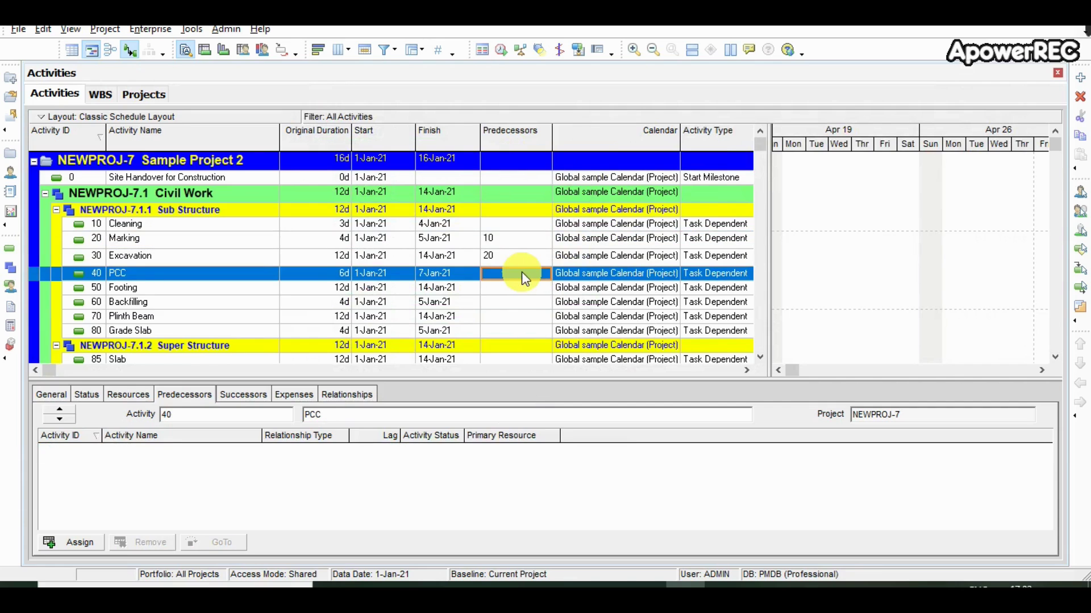
text(3)
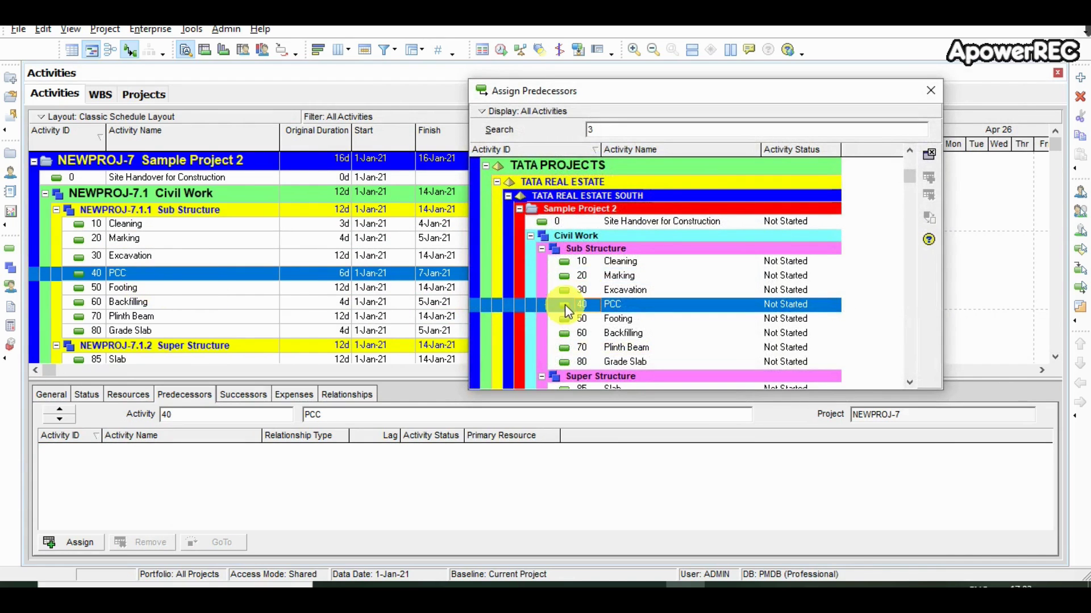
double_click(625, 291)
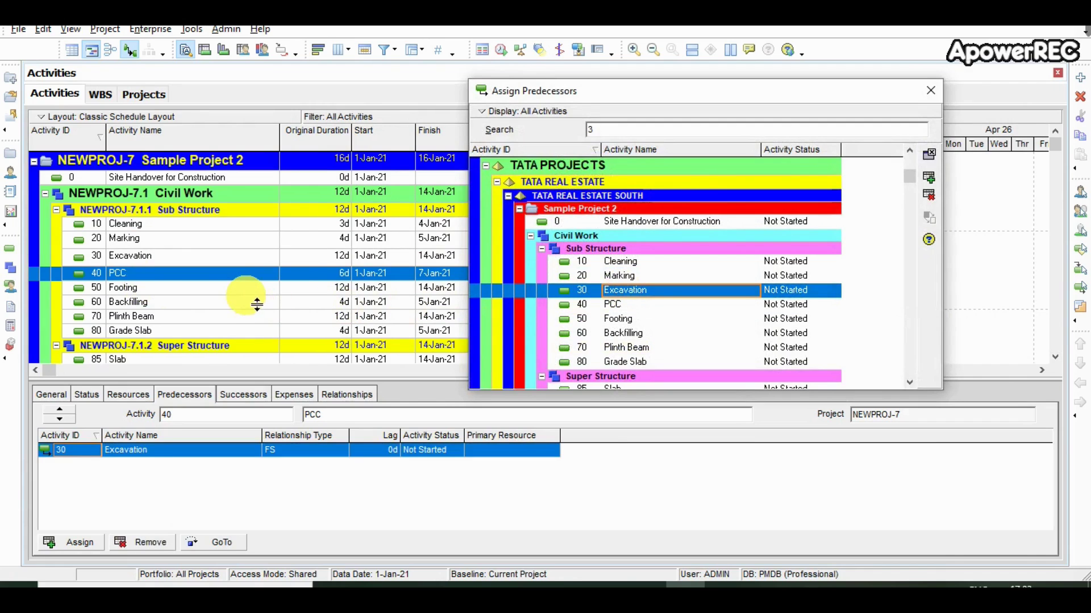
click(247, 288)
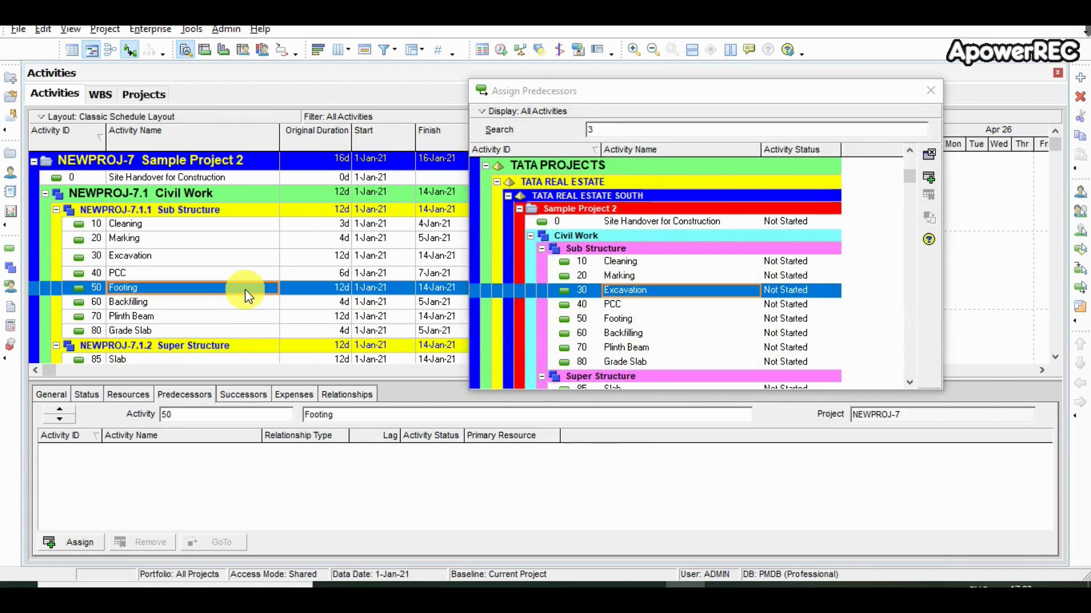
double_click(612, 305)
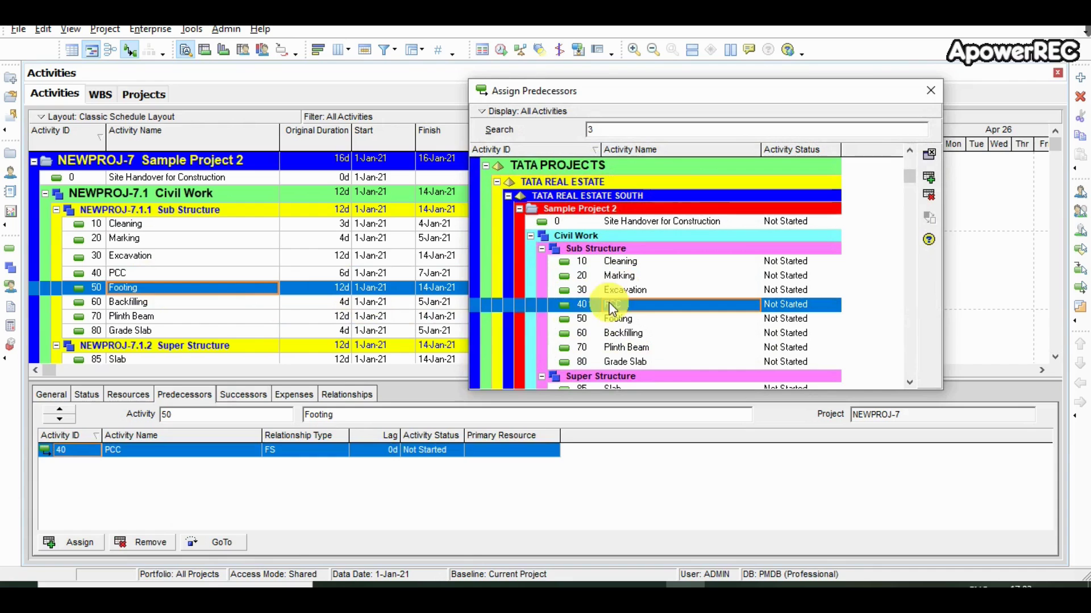
Assign Footing as the predecessor of Backfilling, and Backfilling as the predecessor of Plinth Beam.
click(192, 302)
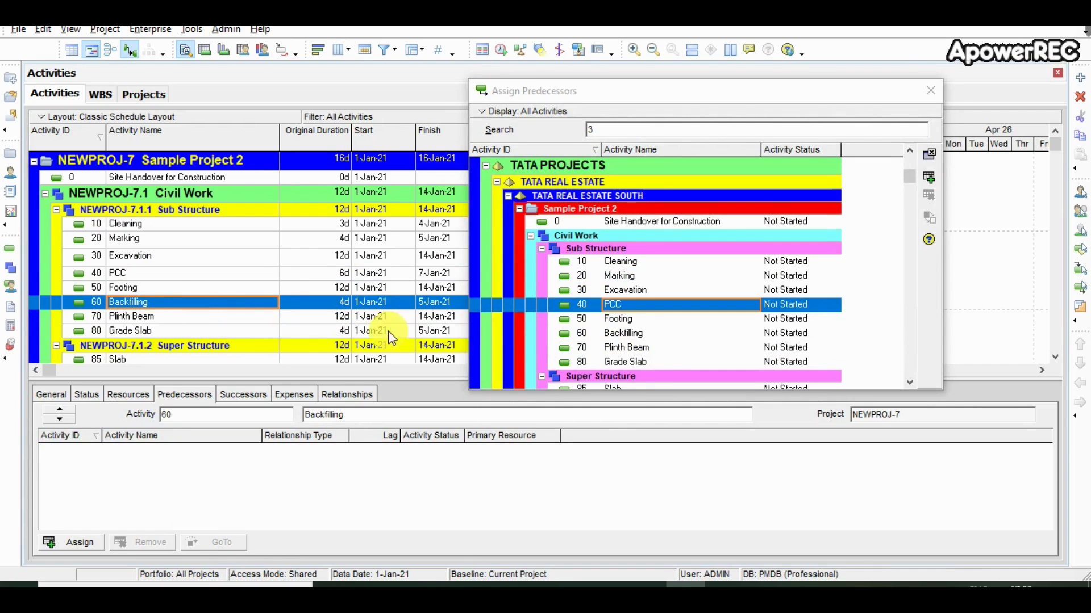
double_click(614, 319)
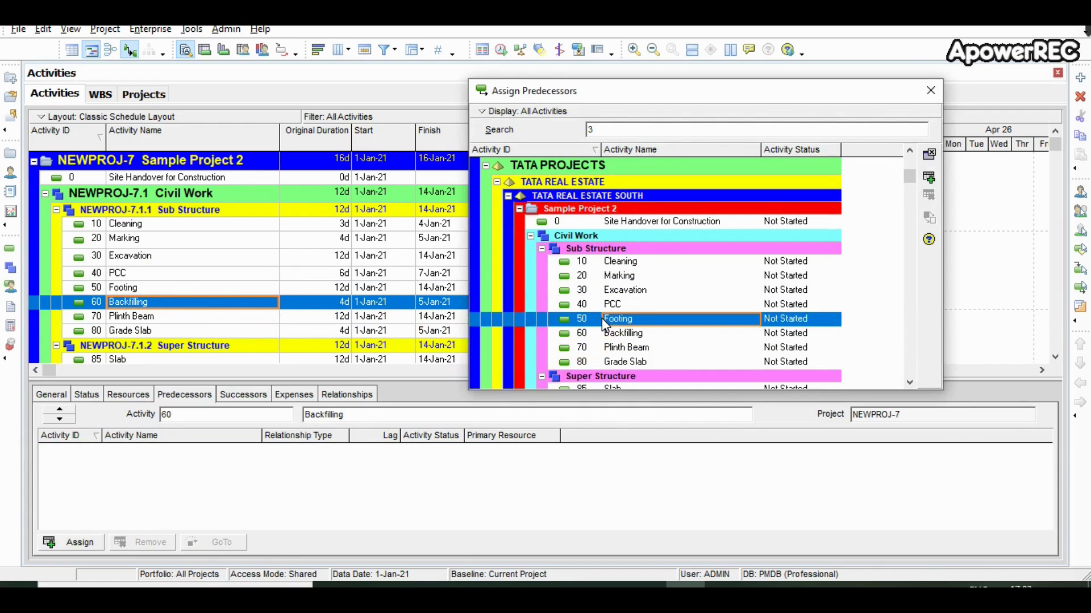
click(158, 320)
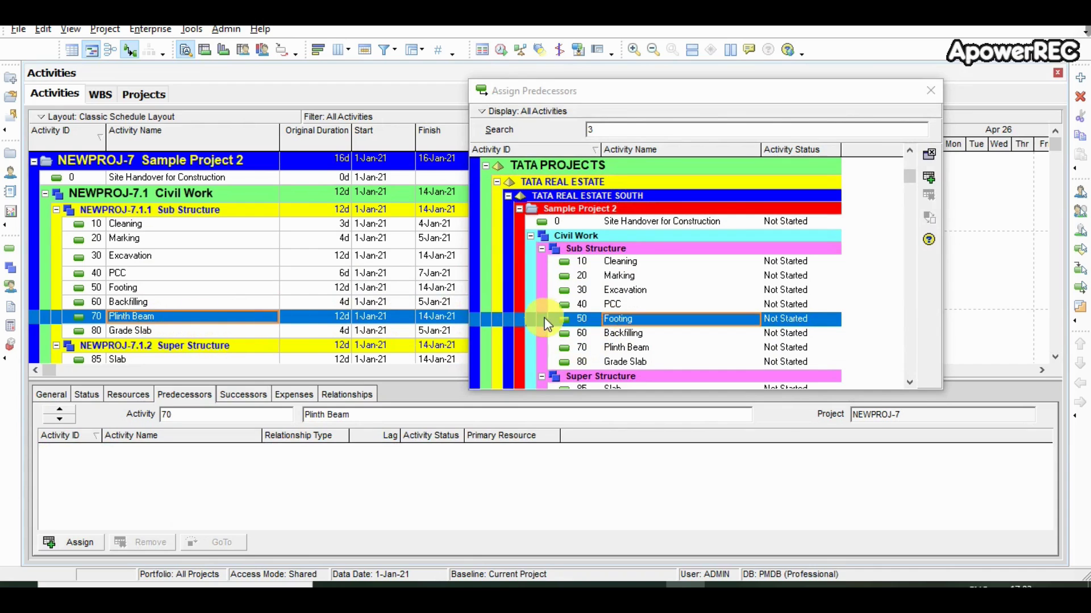
double_click(612, 334)
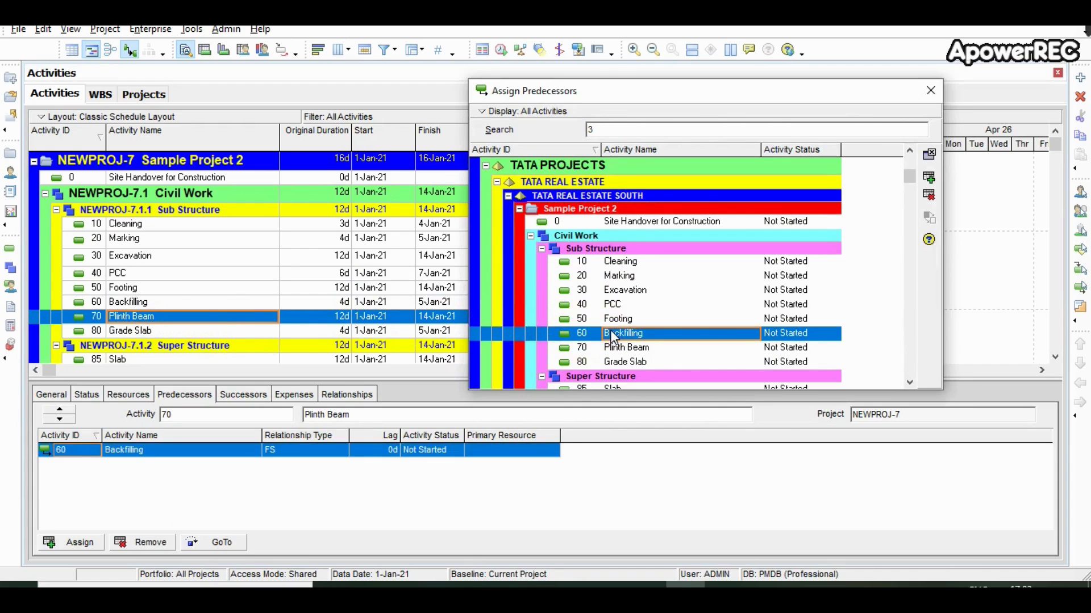
Assign Plinth Beam as the predecessor of the Grade Slab activity.
click(170, 333)
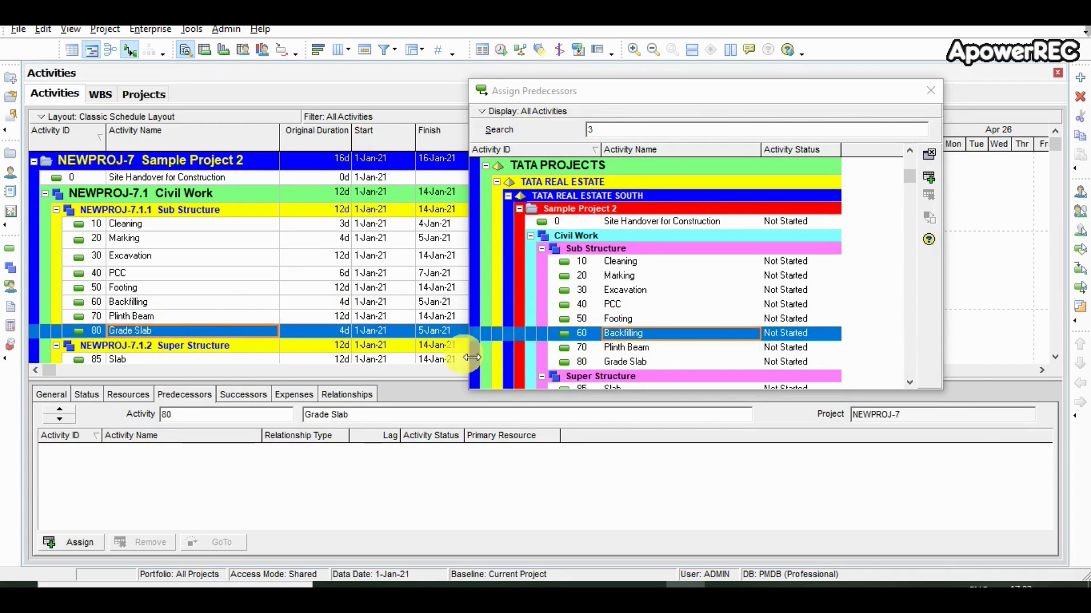
click(618, 348)
double_click(621, 353)
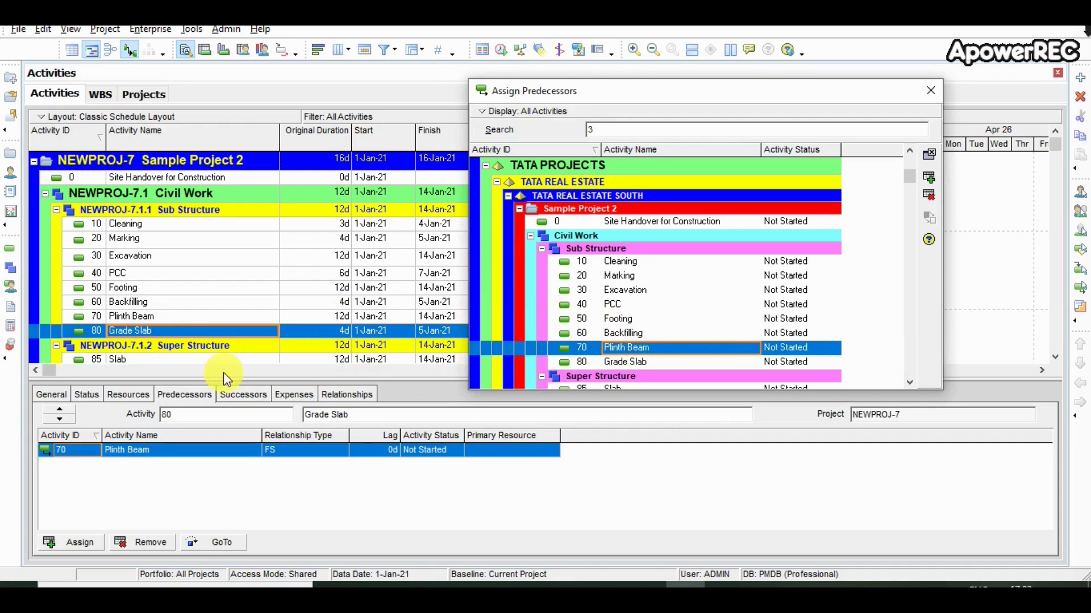
Assign Grade Slab as the predecessor of both Slab and Column under Super Structure.
click(173, 359)
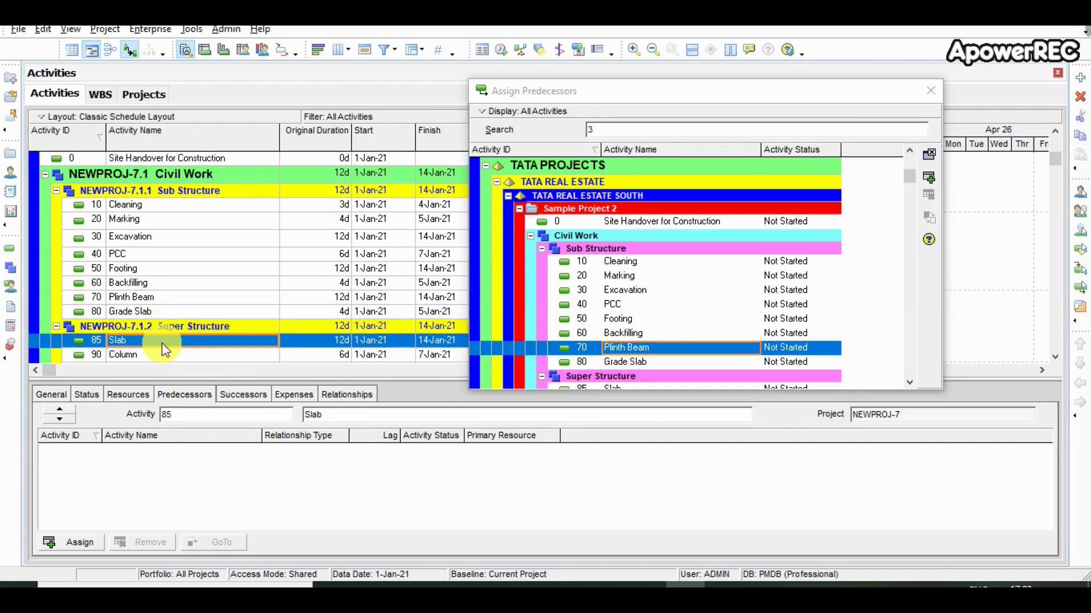
double_click(608, 362)
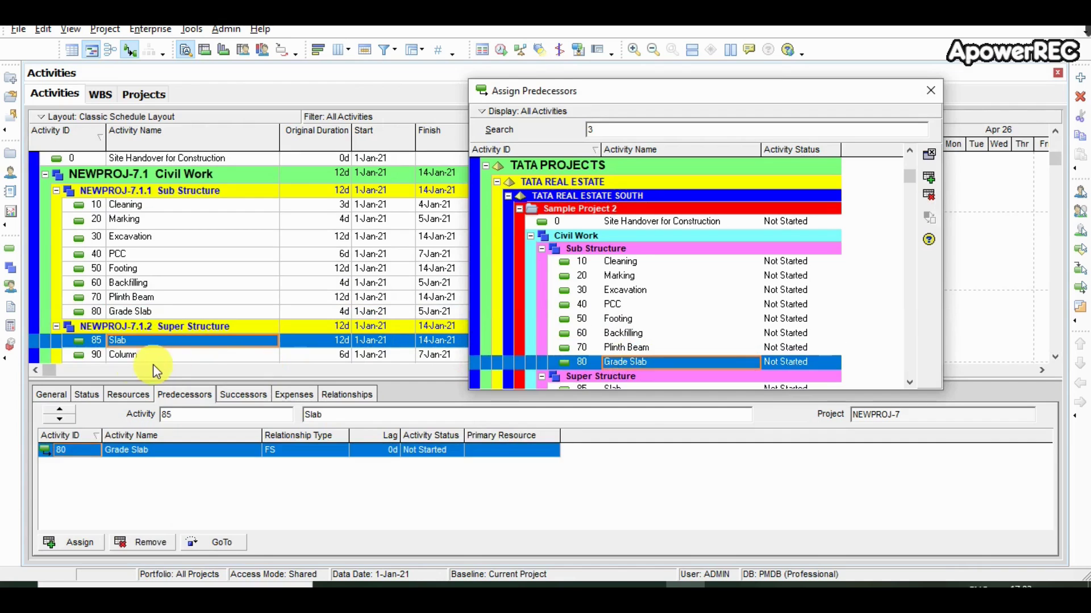
click(135, 358)
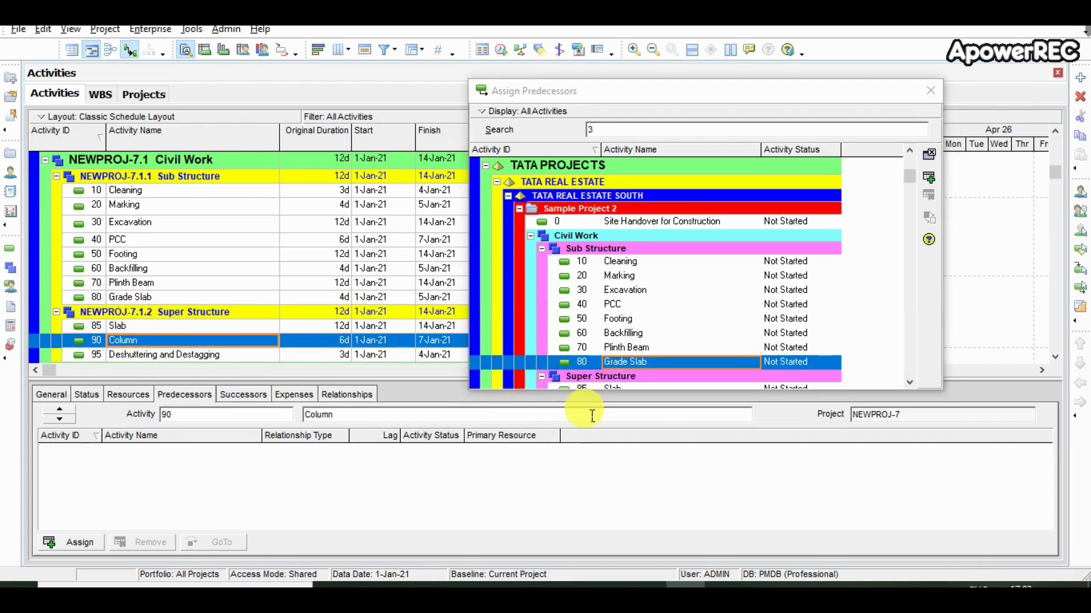
double_click(612, 364)
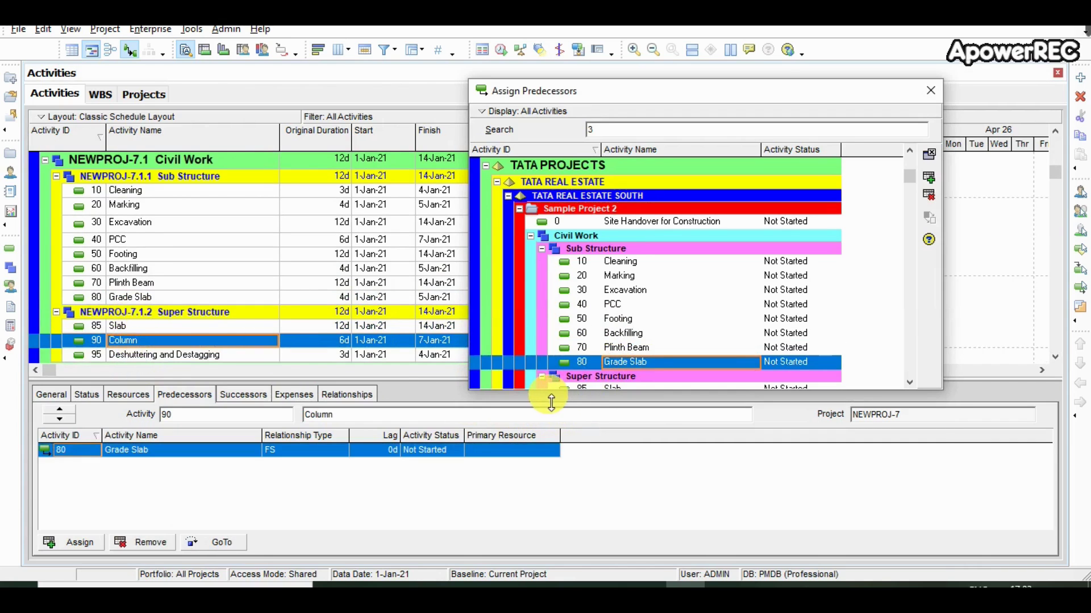
Assign Slab as the predecessor of Deshuttering and Destagging under Super Structure.
scroll(1056, 361, down, 1)
scroll(1056, 361, down, 6)
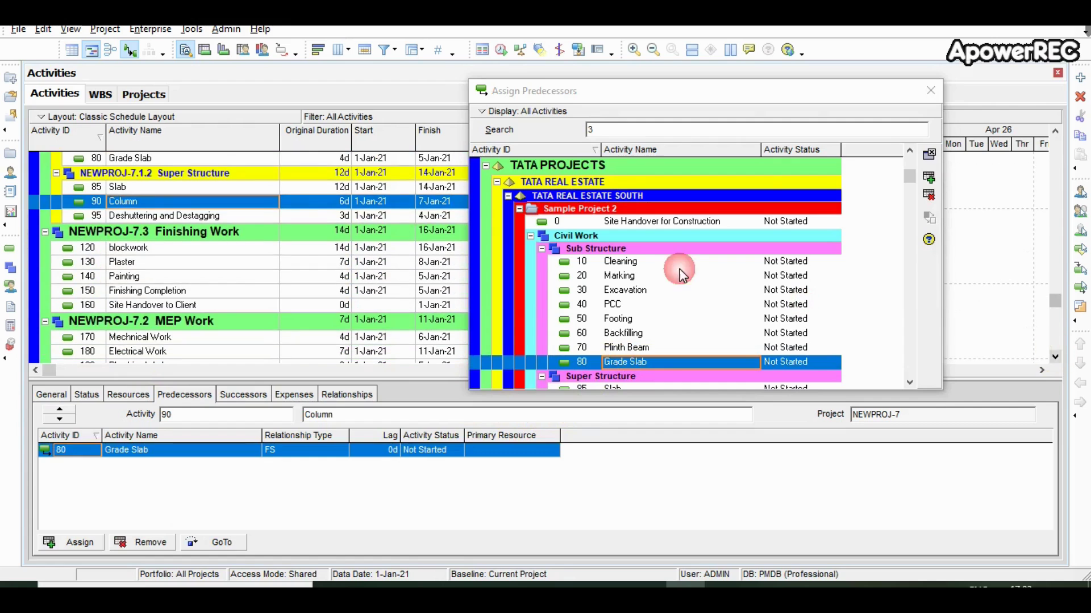
click(238, 216)
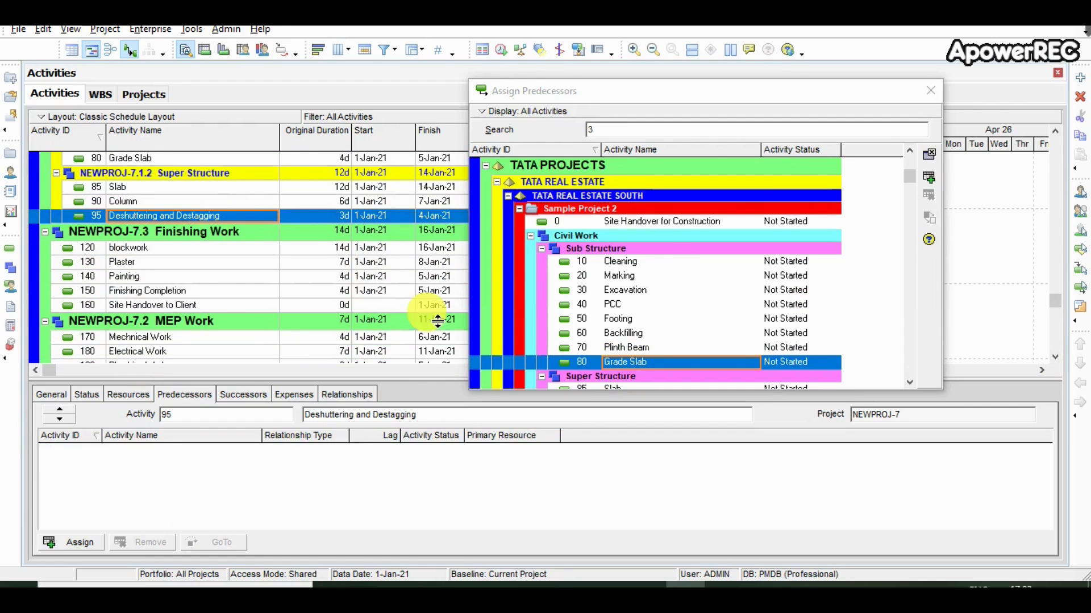
click(910, 384)
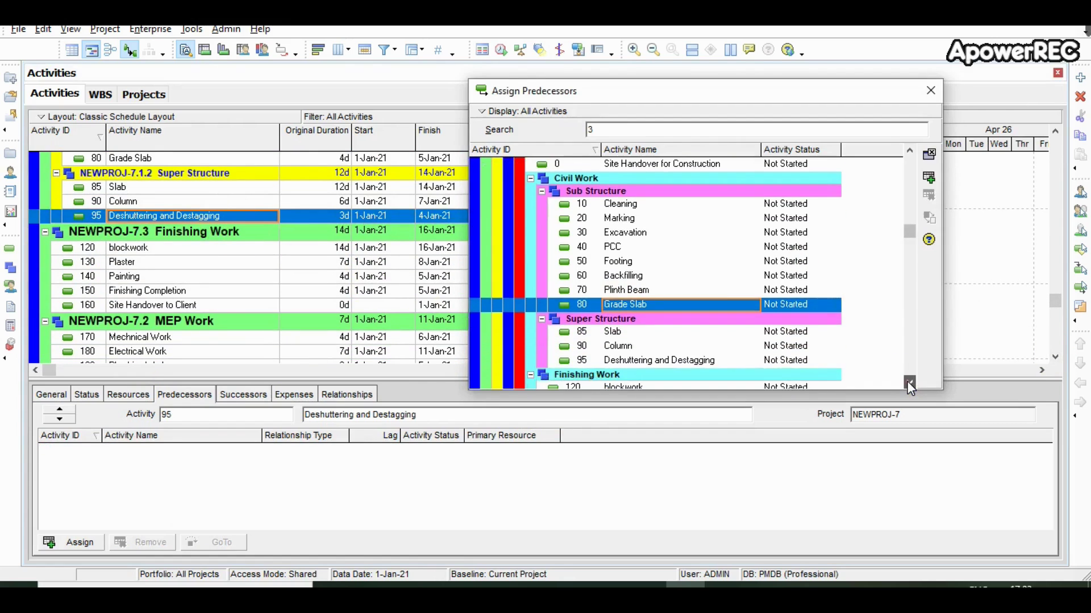
double_click(618, 300)
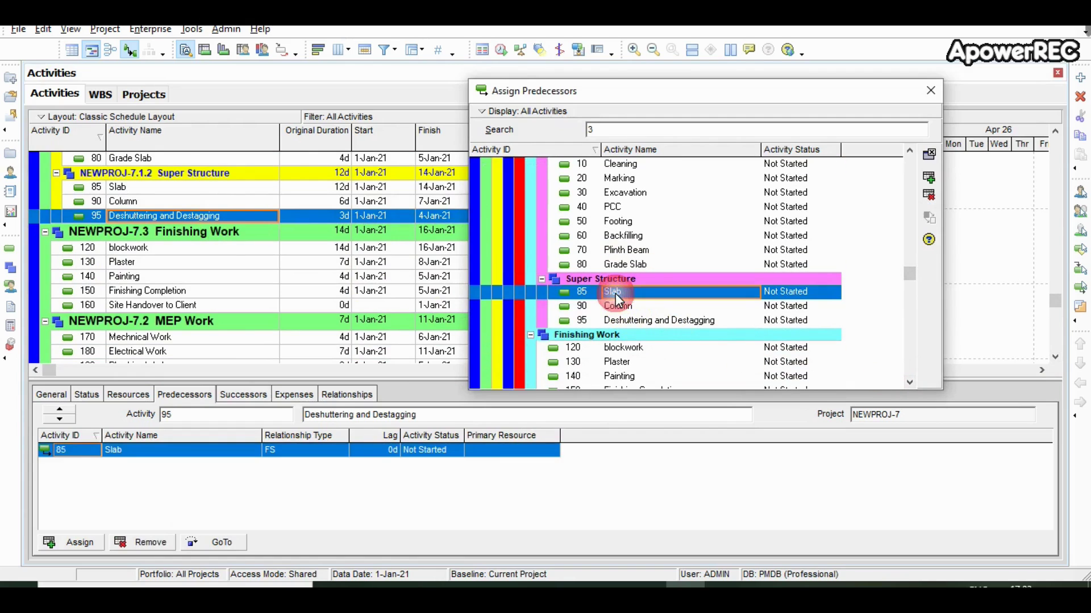
Link the Finishing Work activities blockwork, Plaster and Painting in sequence, with Deshuttering and Destagging as the predecessor of blockwork.
click(183, 250)
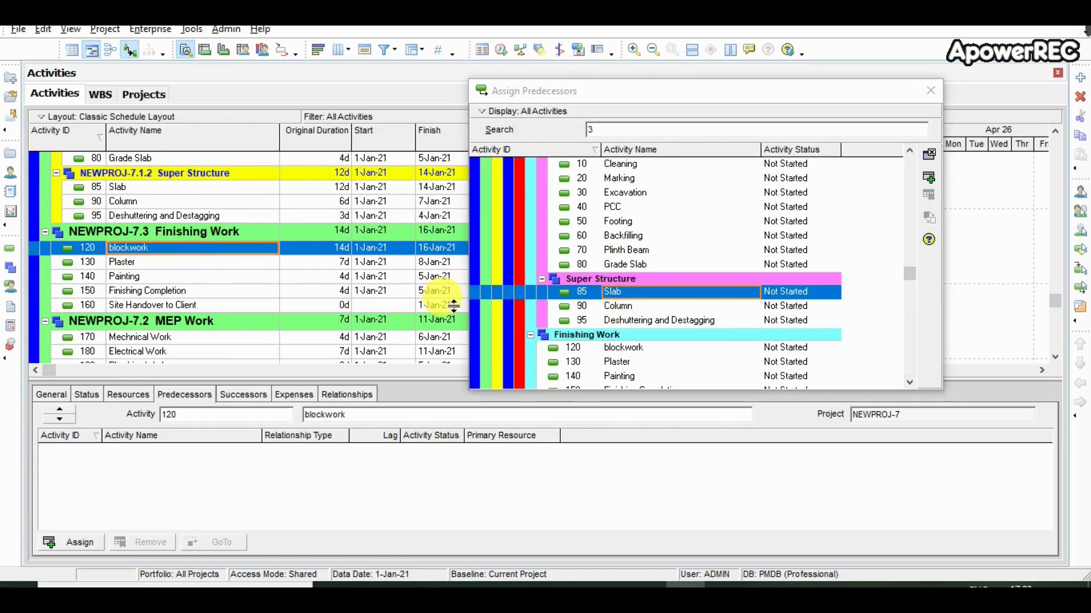
double_click(624, 321)
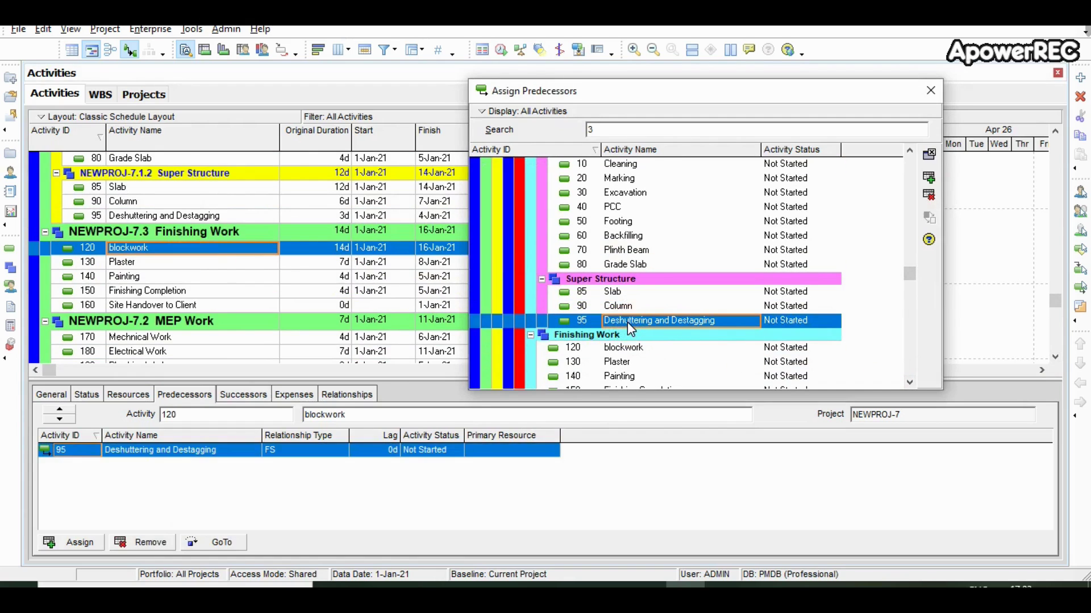
click(186, 264)
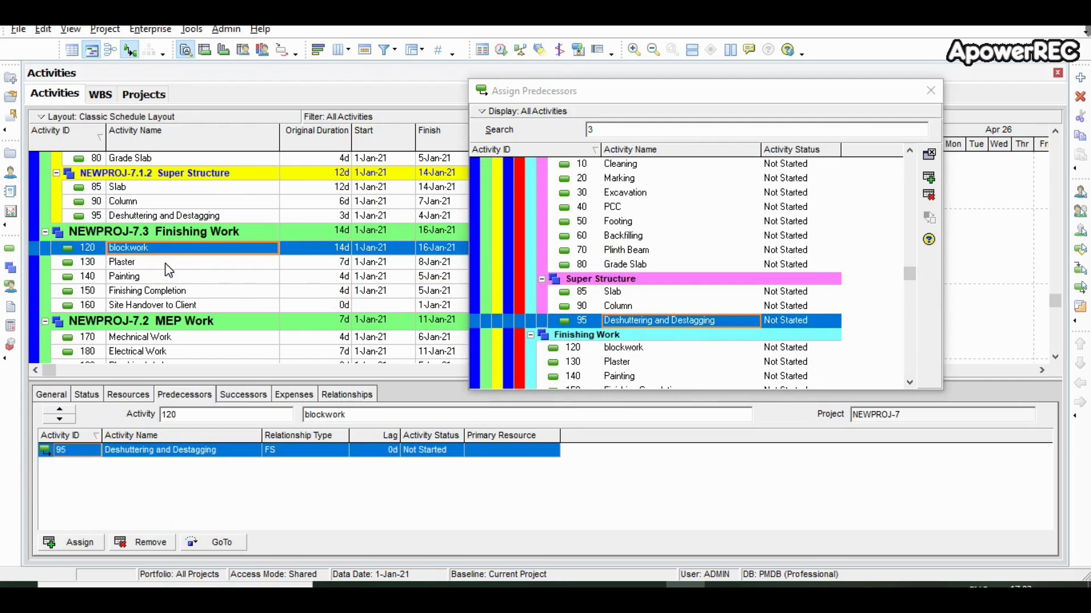
double_click(624, 349)
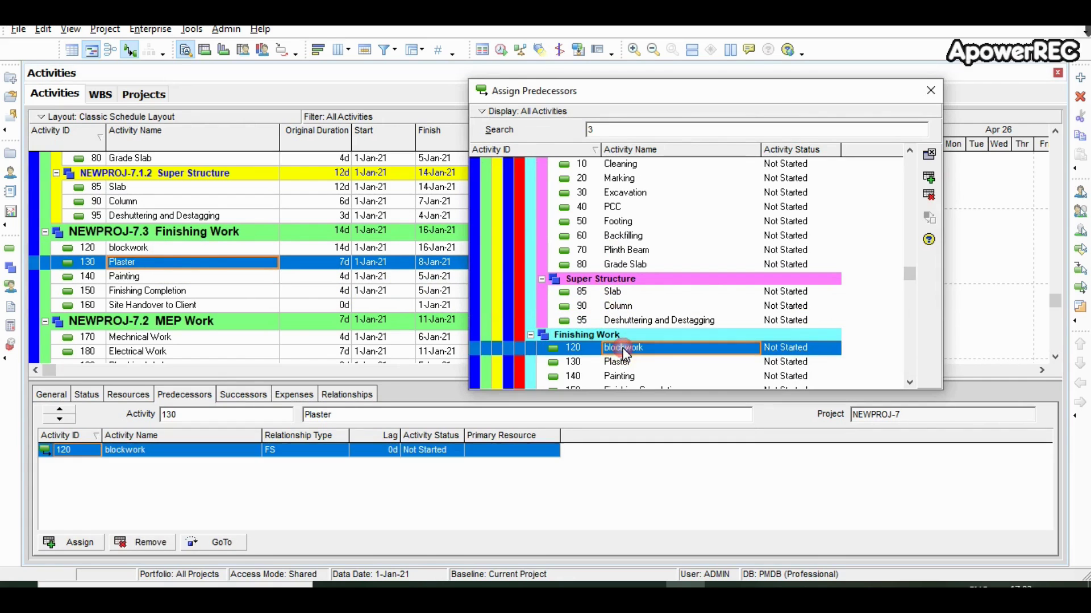
click(145, 278)
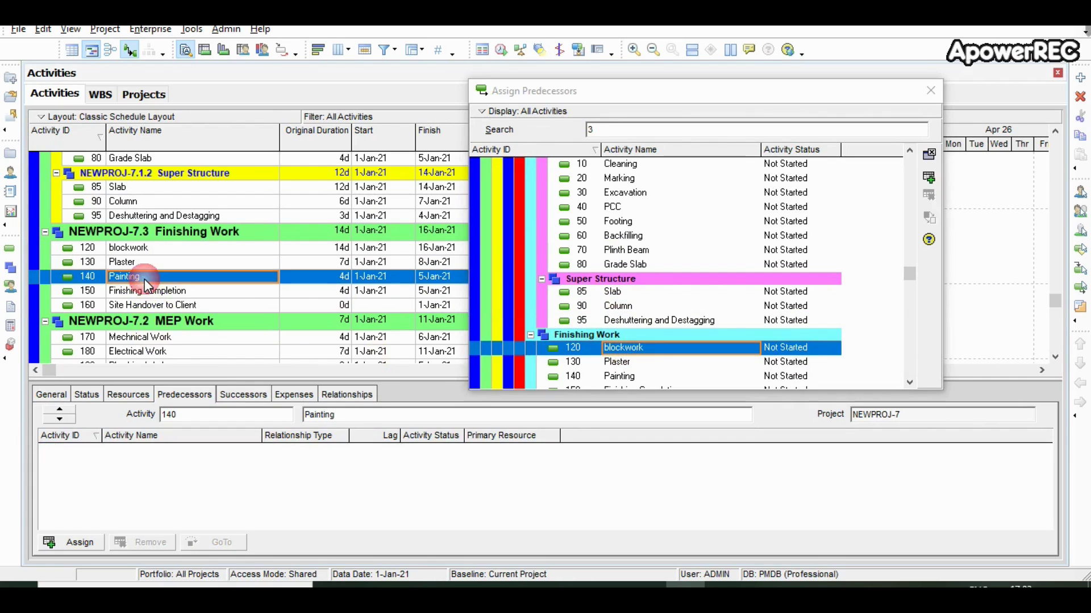
double_click(616, 364)
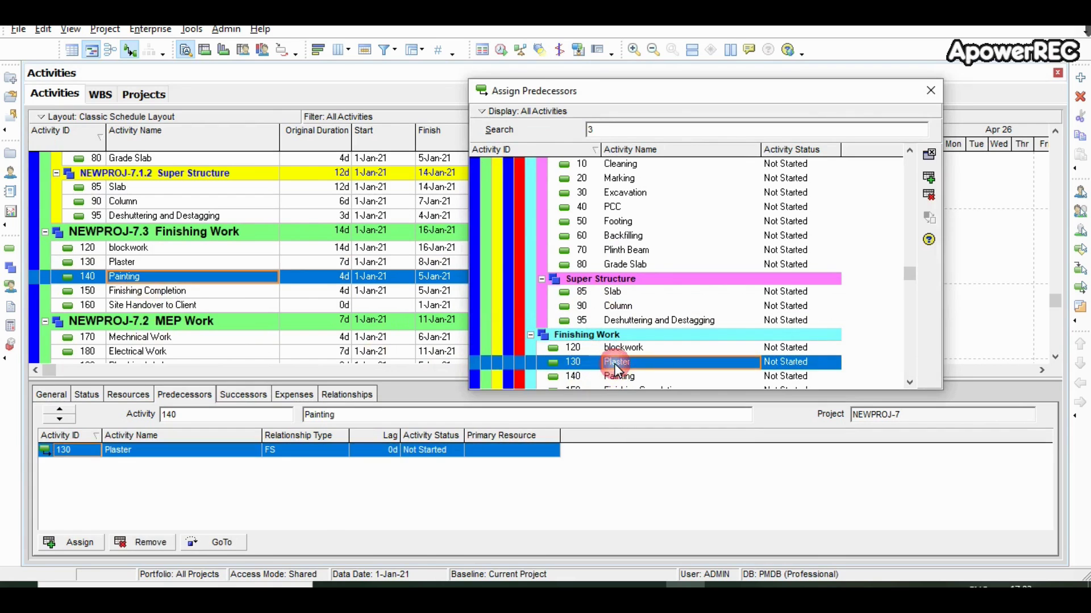
Assign MEP Work Completion as the predecessor of Site Handover to Client, and Plaster as the predecessor of Mechnical Work.
click(911, 381)
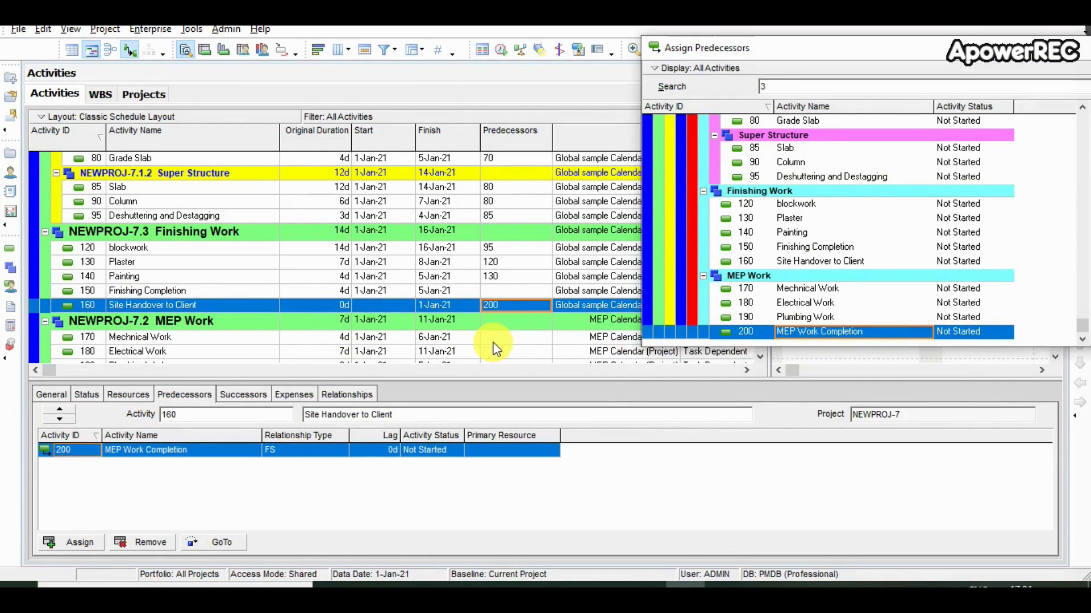
click(495, 341)
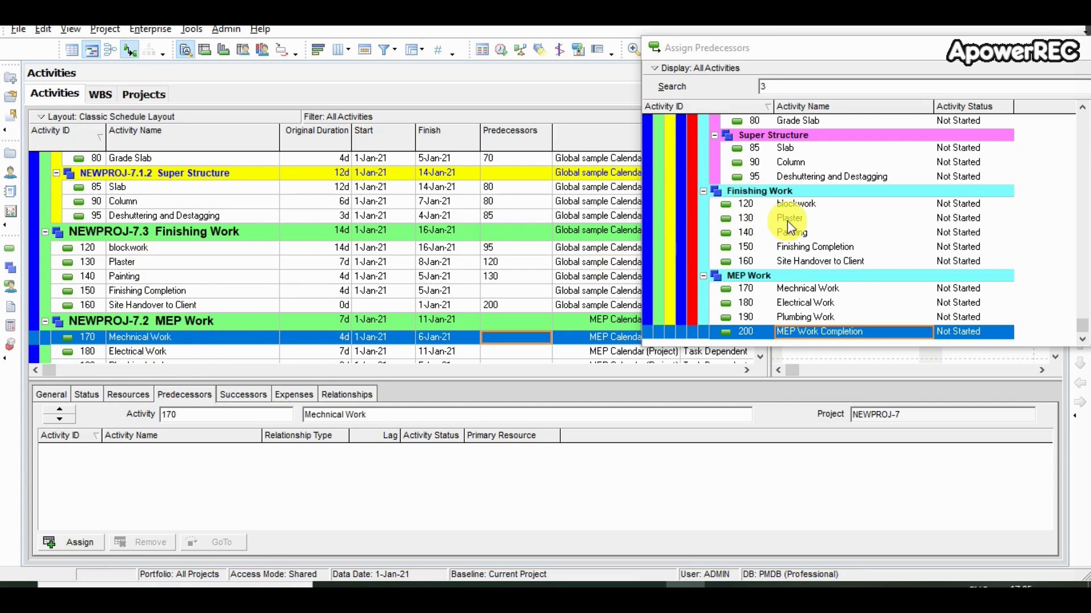
double_click(790, 221)
Assign Plaster as the predecessor of both Electrical Work and Plumbing Work under MEP Work.
click(246, 350)
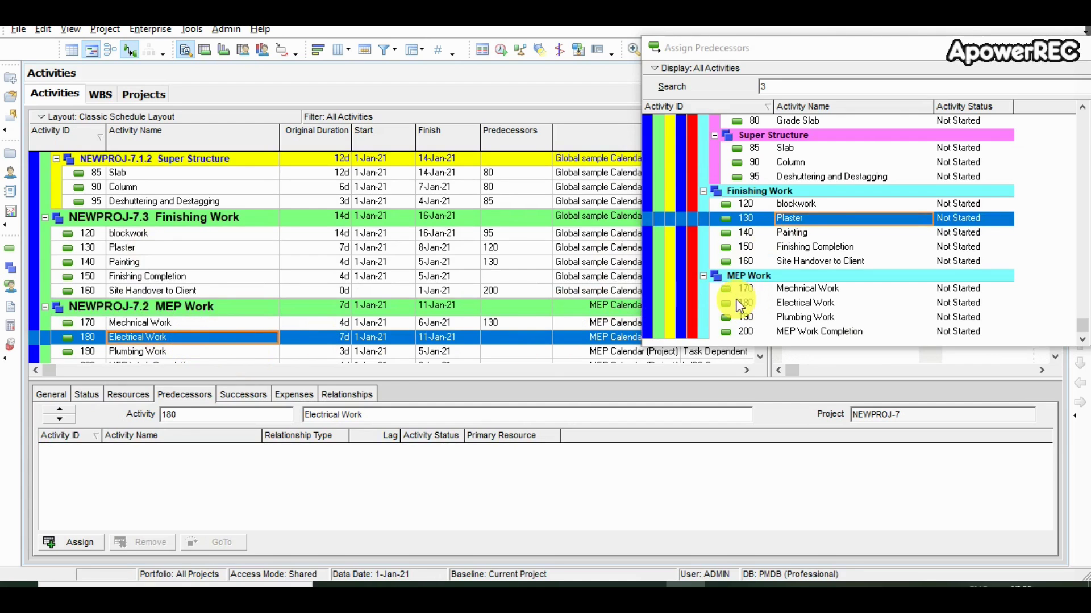
click(792, 224)
double_click(793, 223)
click(182, 351)
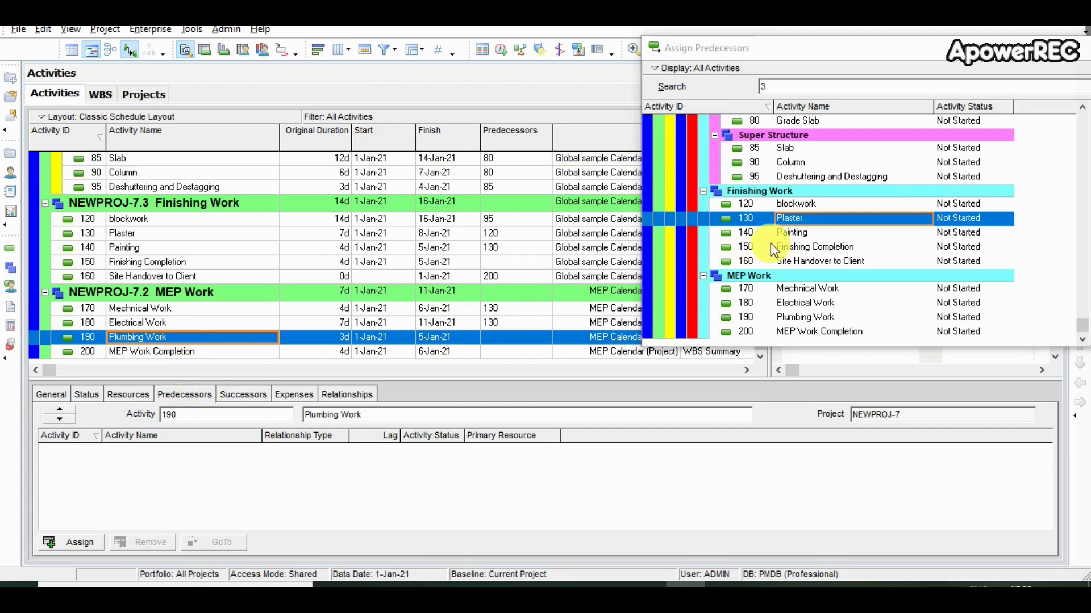
click(794, 221)
double_click(794, 222)
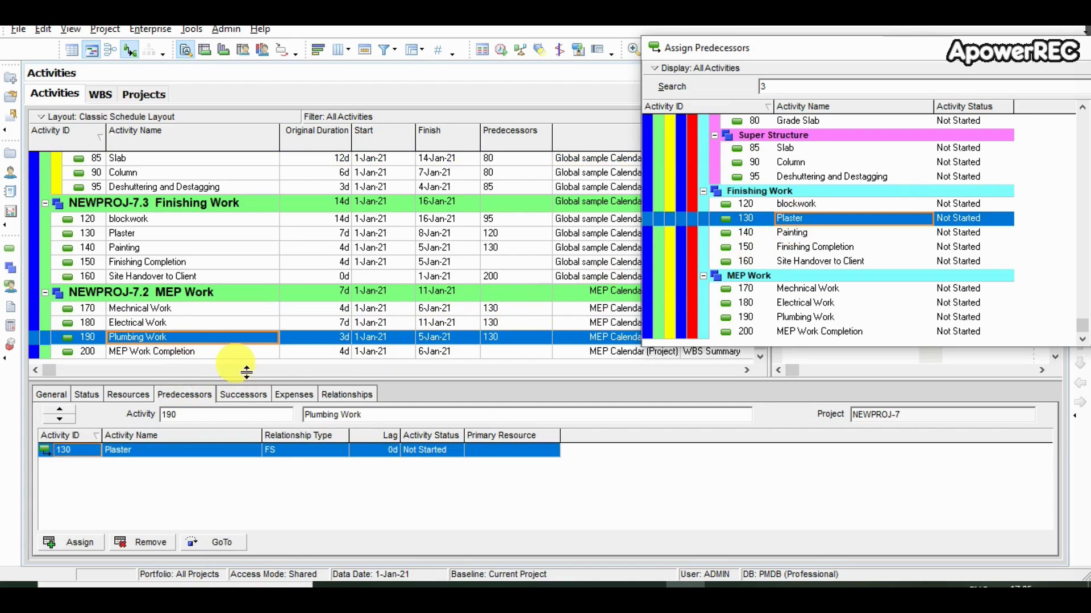
Add Finishing Completion as a further predecessor of Site Handover to Client, and MEP Work Completion as a further predecessor of Painting.
click(229, 353)
drag(768, 61, 833, 82)
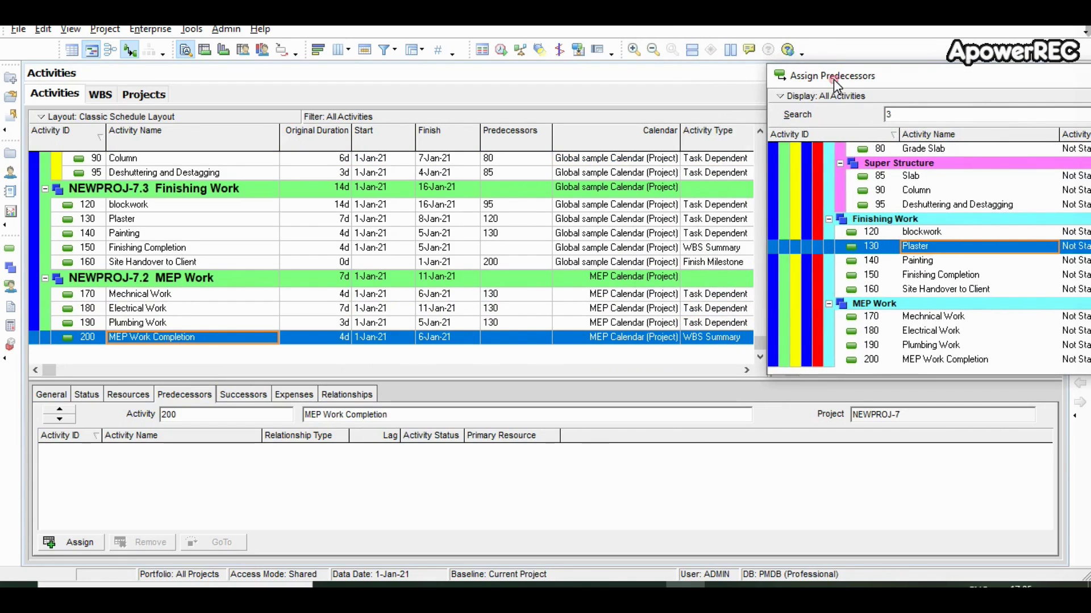
click(220, 248)
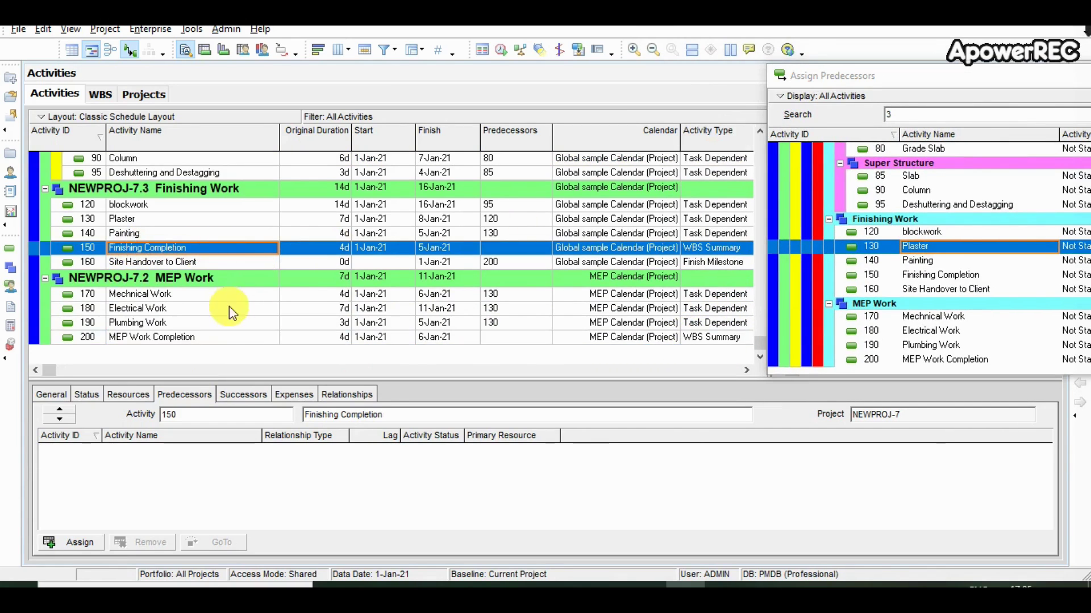
click(205, 262)
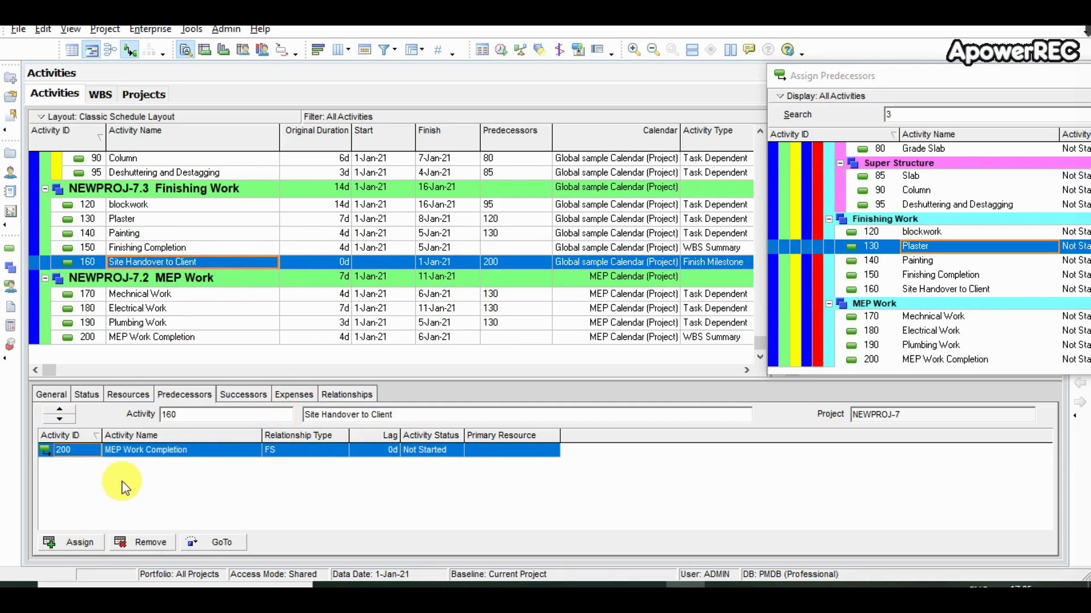
click(78, 542)
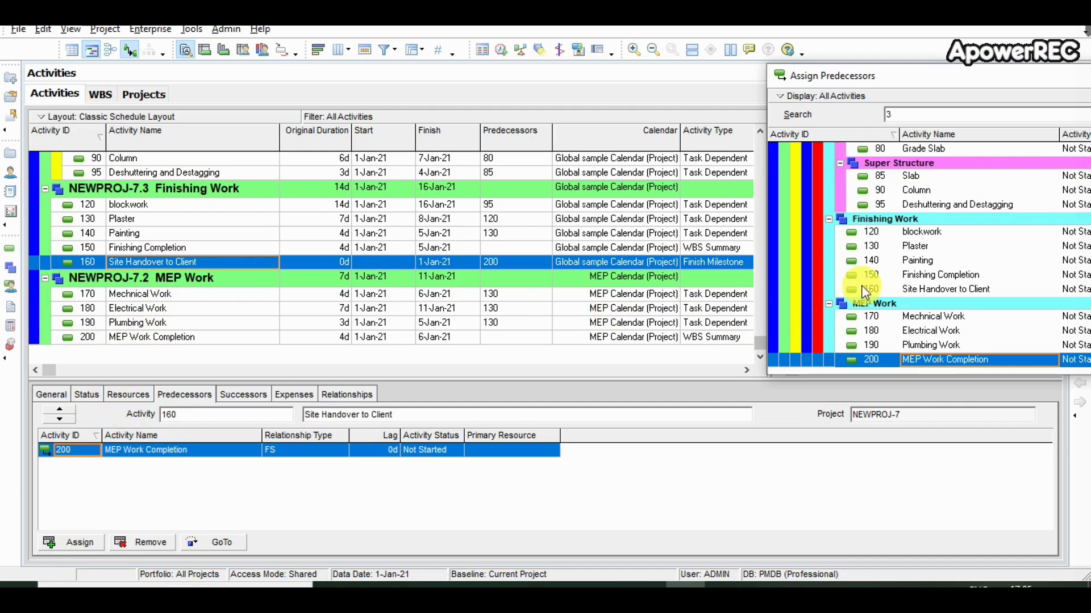
double_click(874, 276)
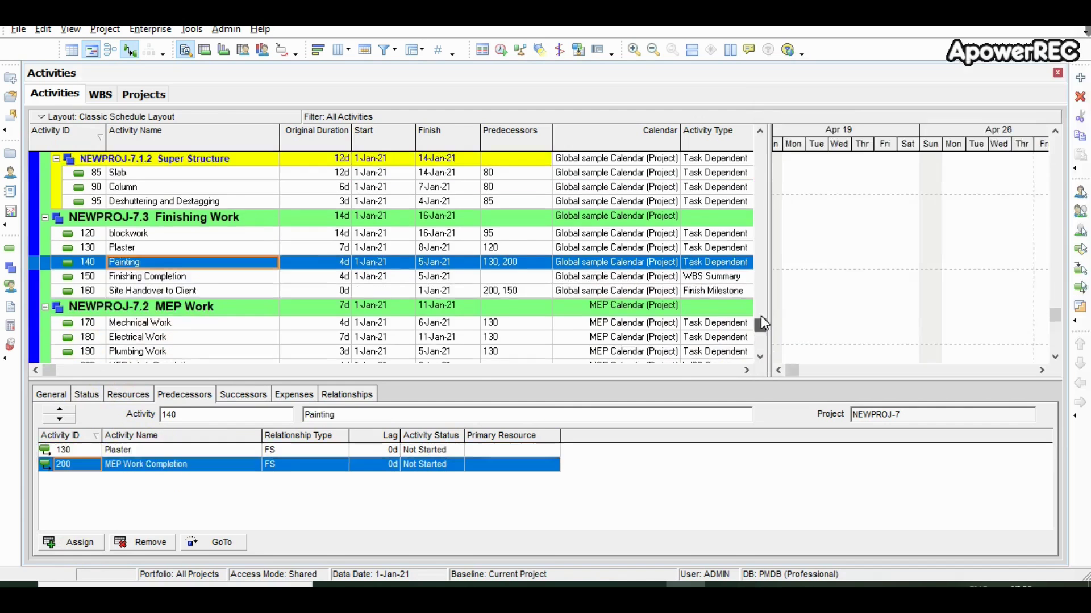
Set the Marking activity's relationship with its predecessor Cleaning to SS with a 1-day lag, and bring up the project's scheduling options.
drag(761, 315, 761, 146)
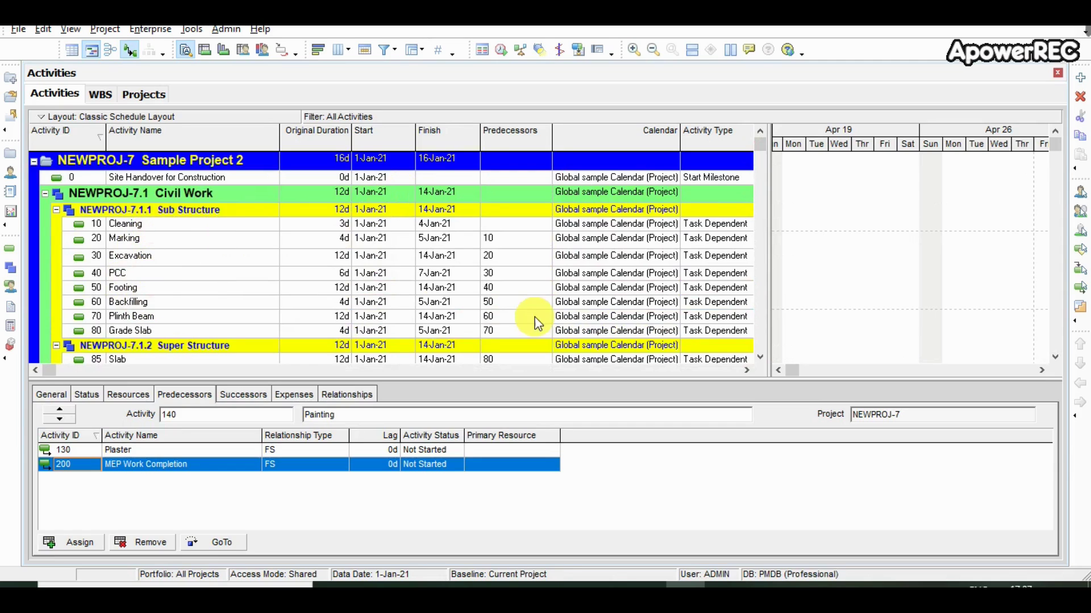
click(122, 239)
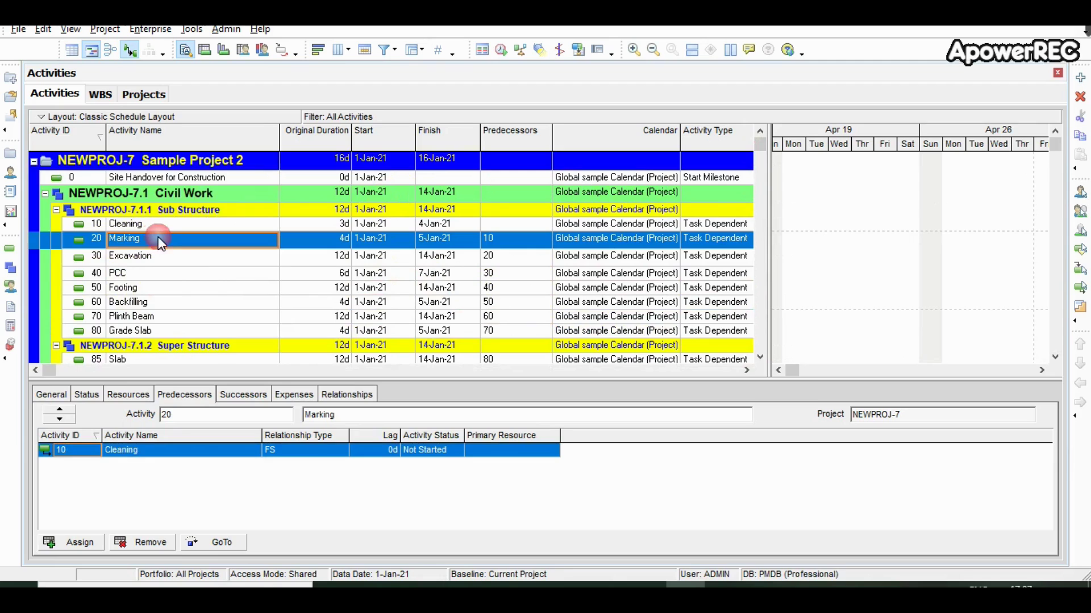
click(308, 452)
click(308, 452)
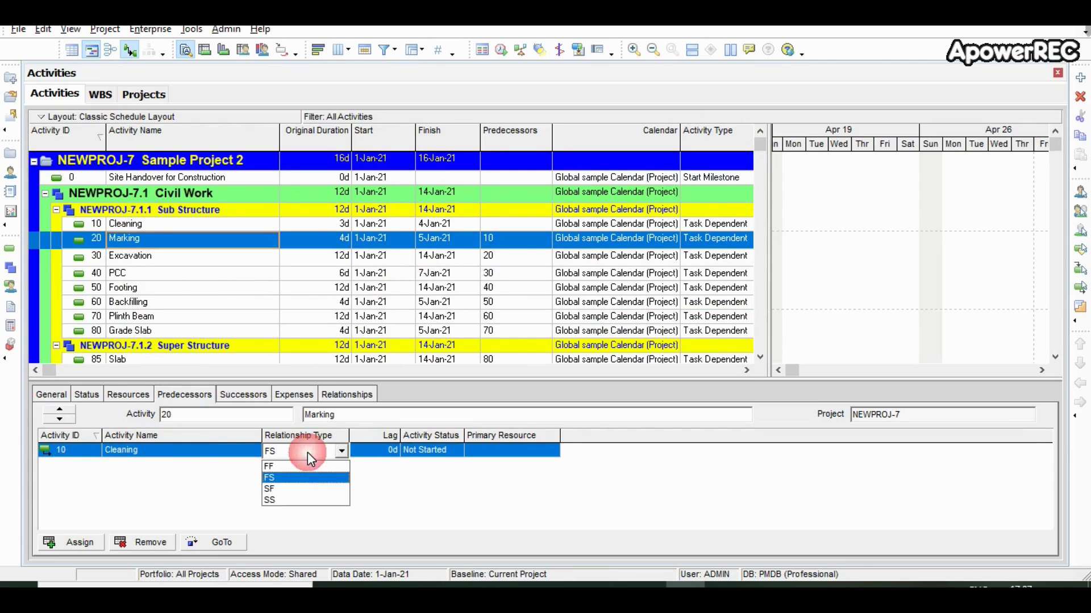
click(278, 499)
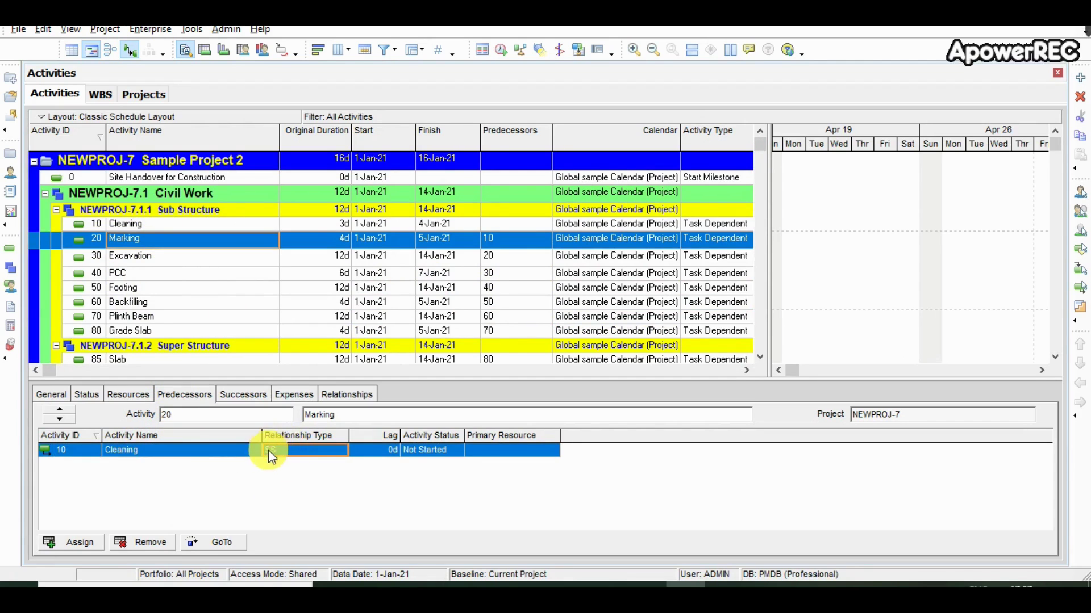
click(367, 457)
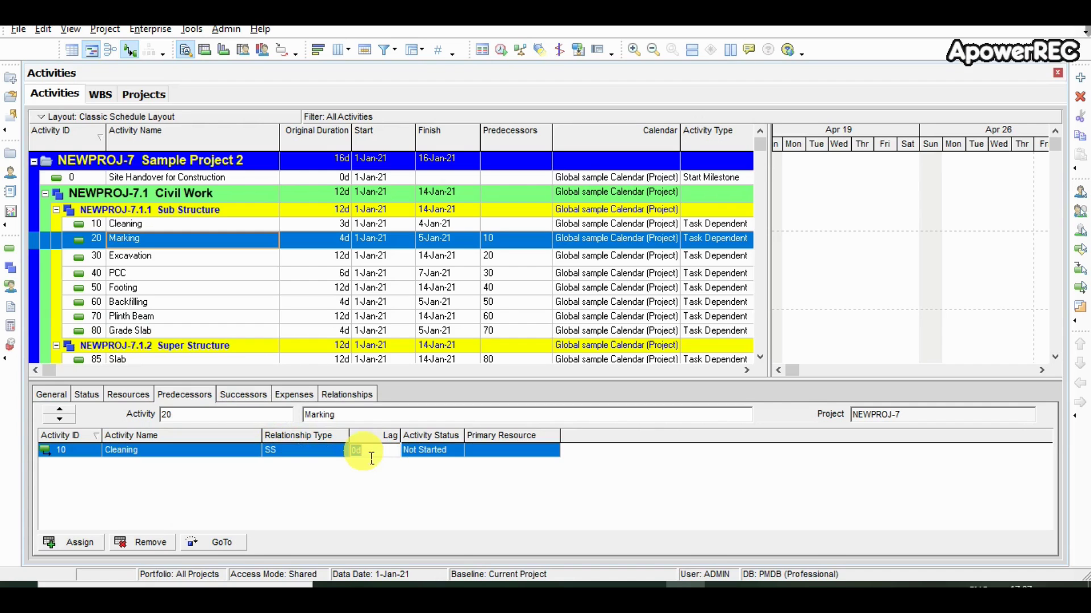
text(1)
click(368, 455)
click(500, 49)
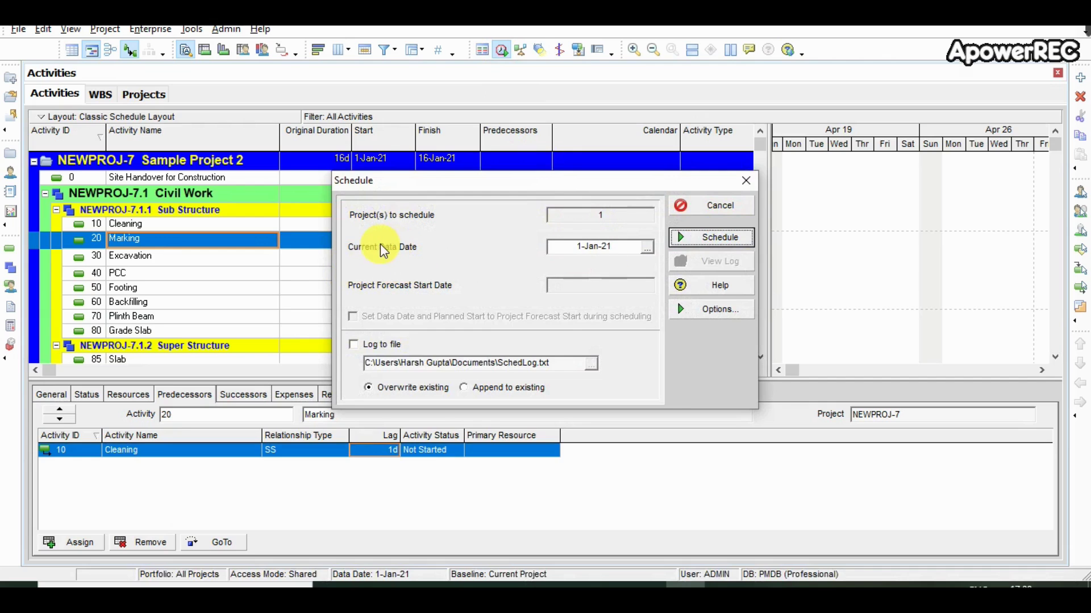
Try to schedule the project with a current data date of 30-May-20.
click(646, 247)
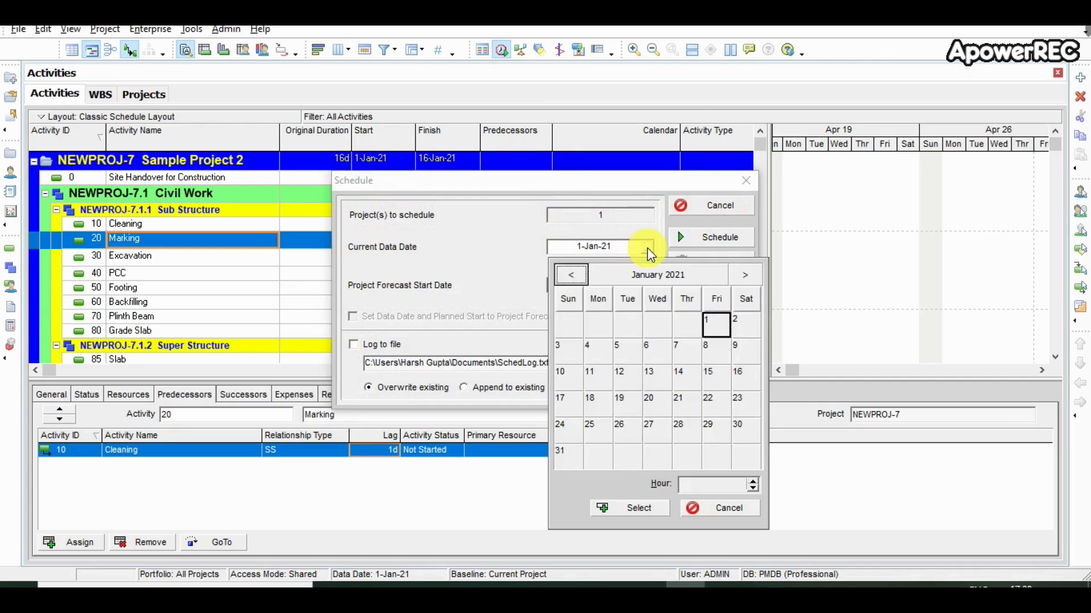
click(571, 275)
click(571, 275)
click(571, 275)
click(572, 275)
click(571, 275)
click(572, 275)
click(572, 275)
click(572, 275)
click(571, 275)
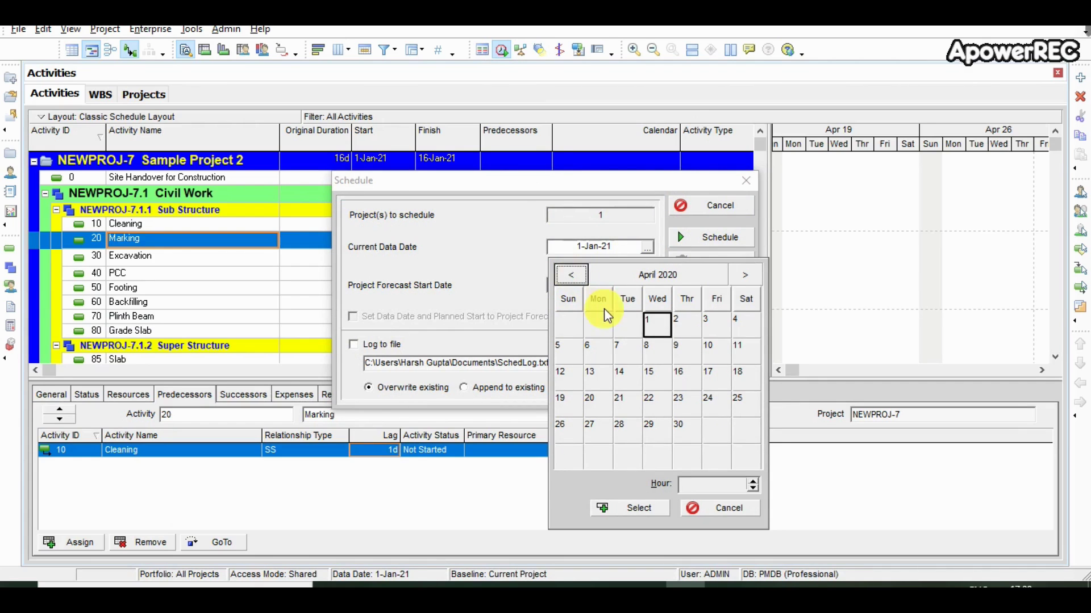
click(745, 276)
click(745, 275)
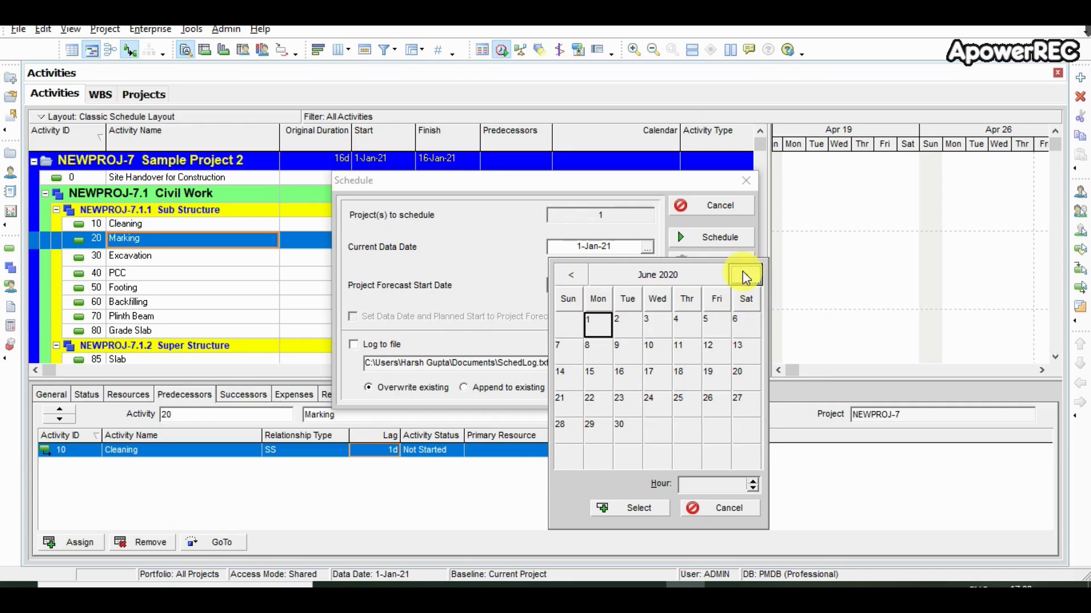
click(571, 277)
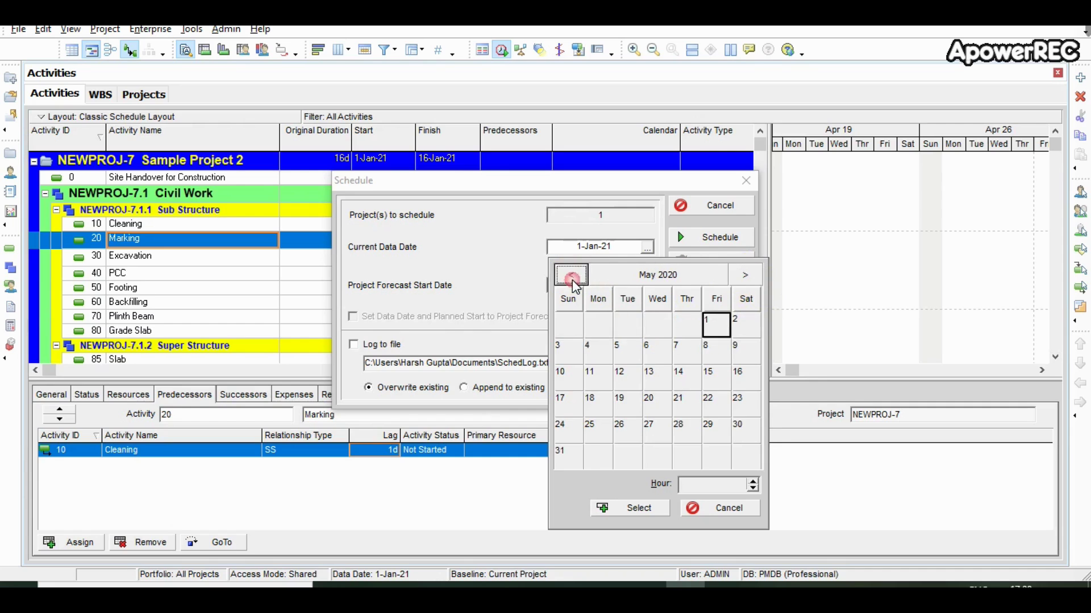
double_click(736, 426)
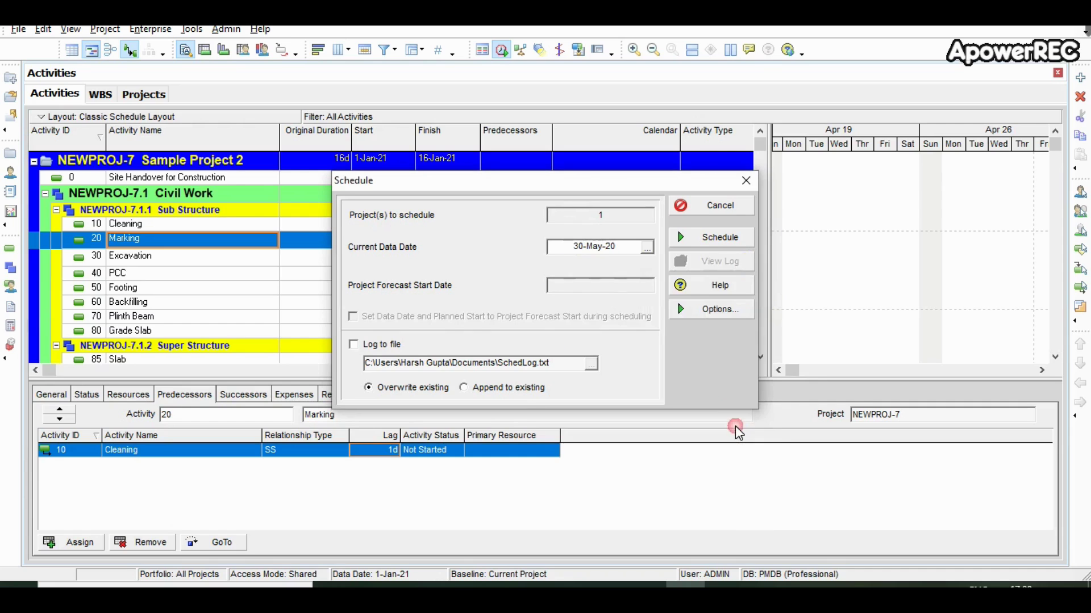
click(707, 239)
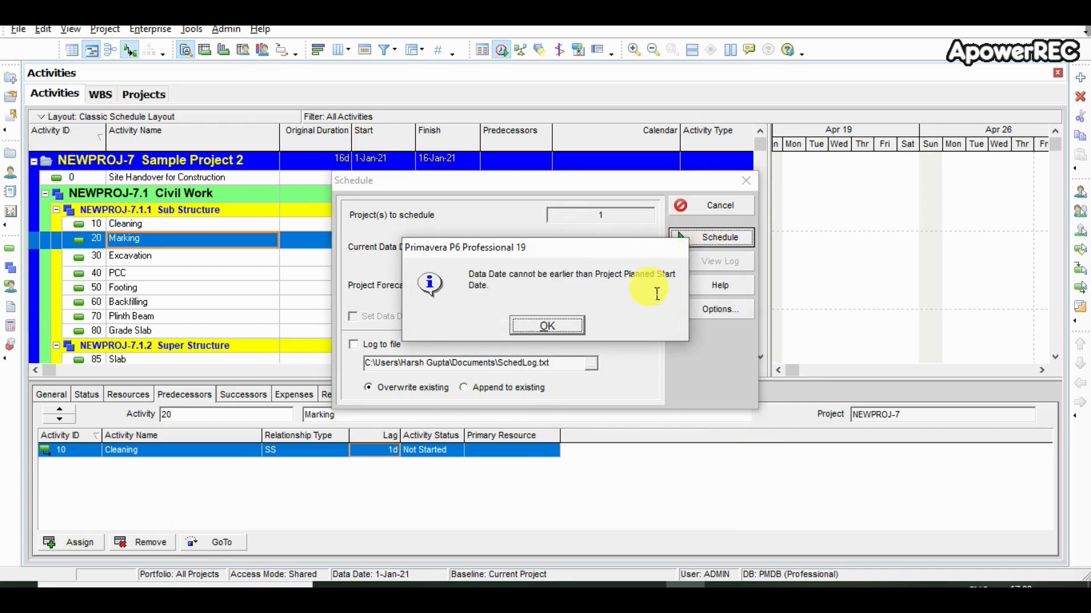
click(568, 322)
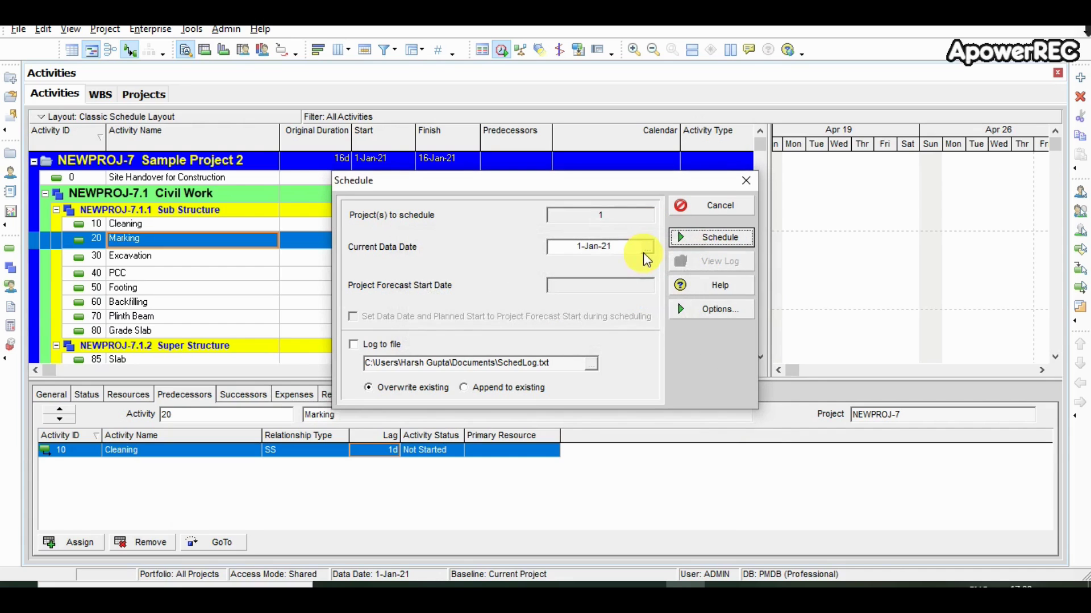
Schedule the project with the data date 1-Jan-21, and widen the Gantt chart showing the bars from early January.
click(690, 244)
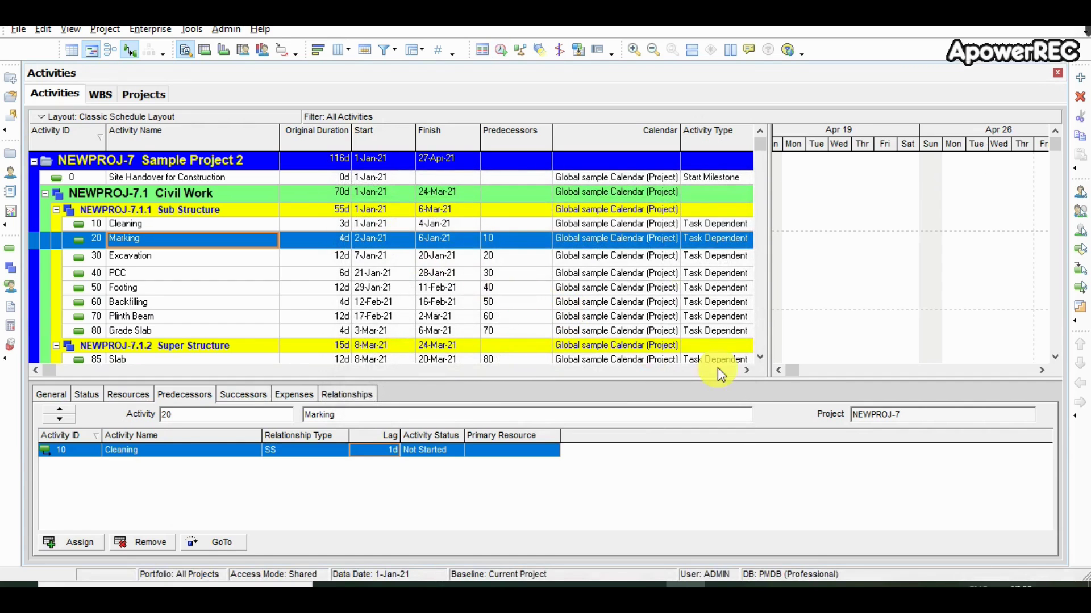
drag(795, 372, 795, 371)
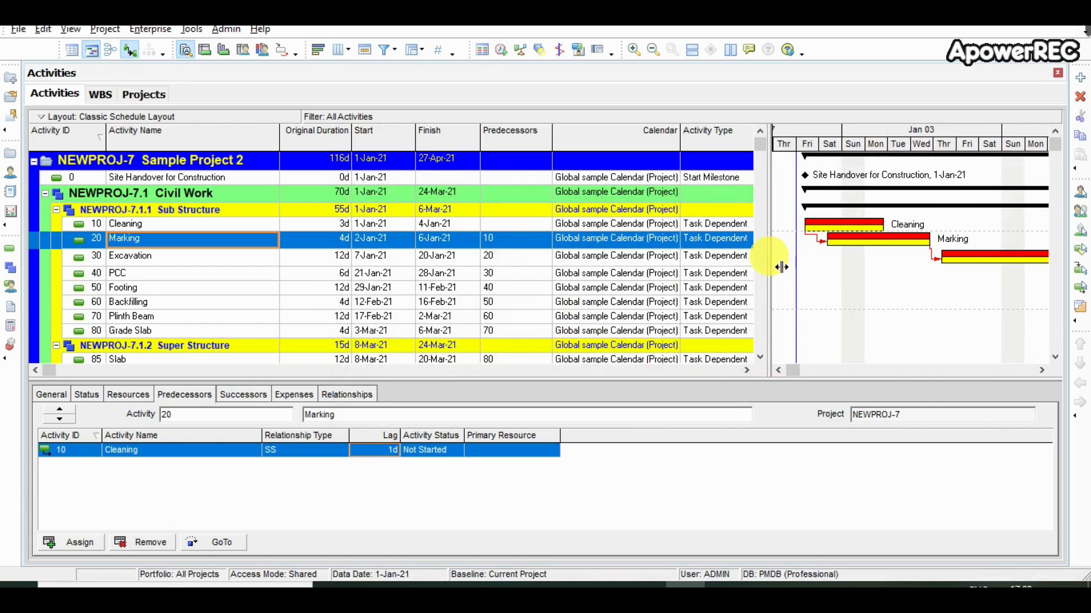
drag(781, 267, 561, 267)
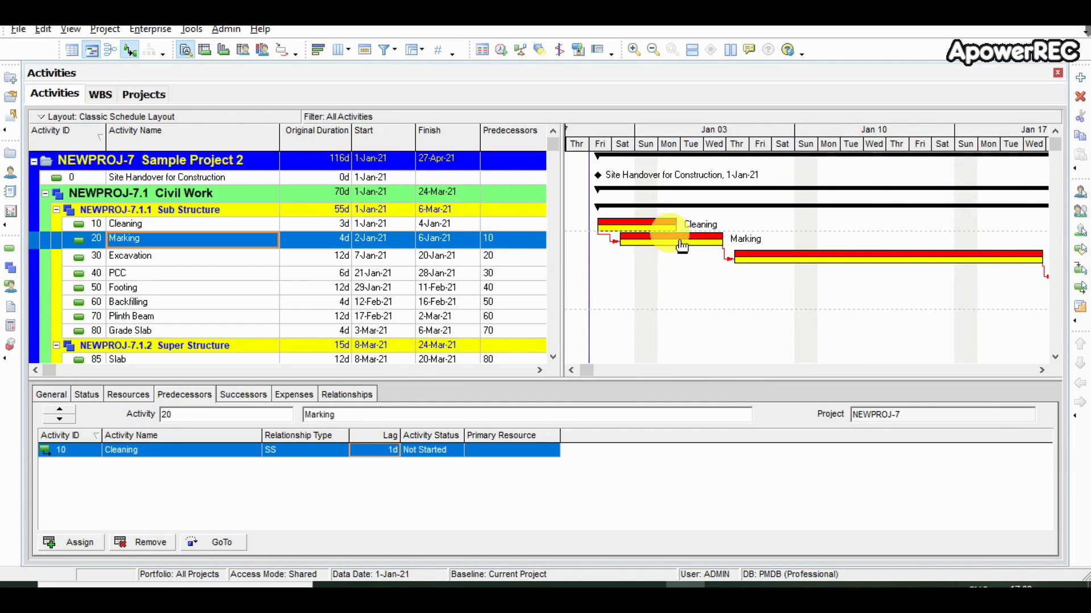
Set the Excavation activity's relationship with its predecessor Marking to SS and reschedule the project.
click(248, 261)
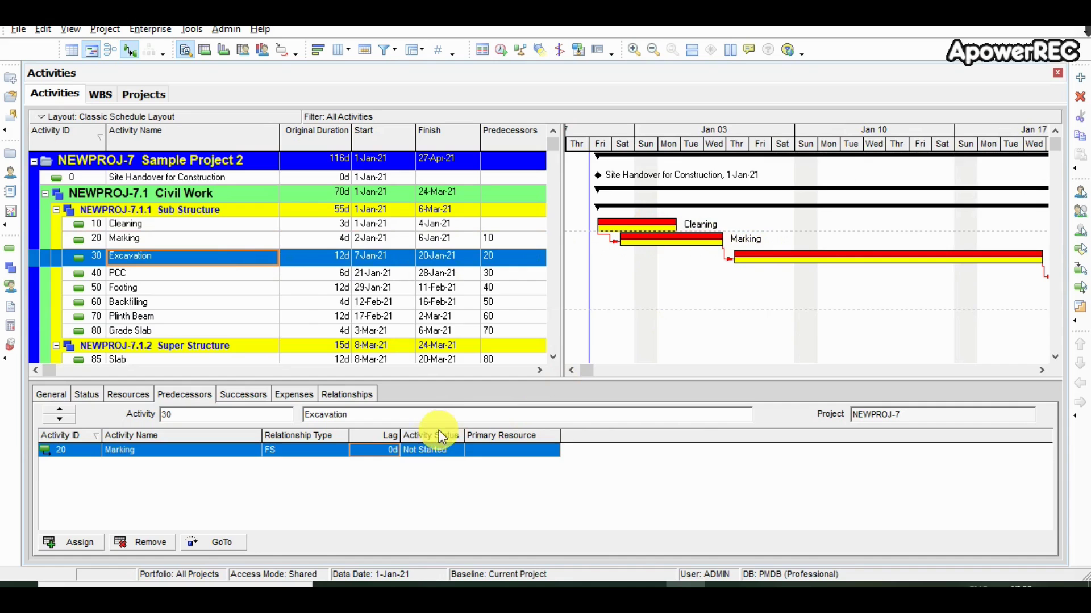
click(311, 452)
click(309, 452)
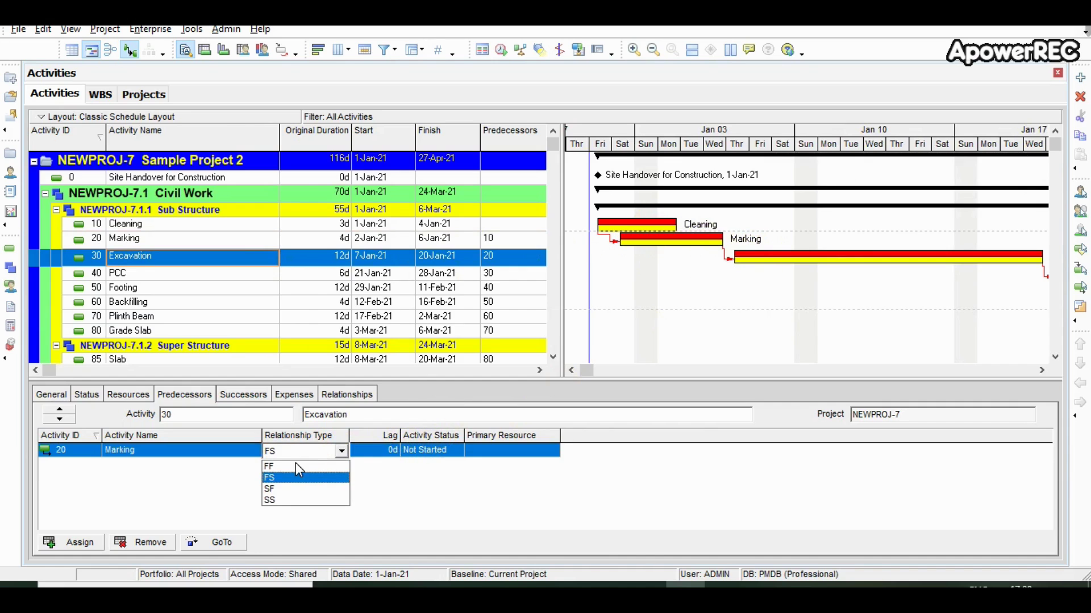
click(284, 497)
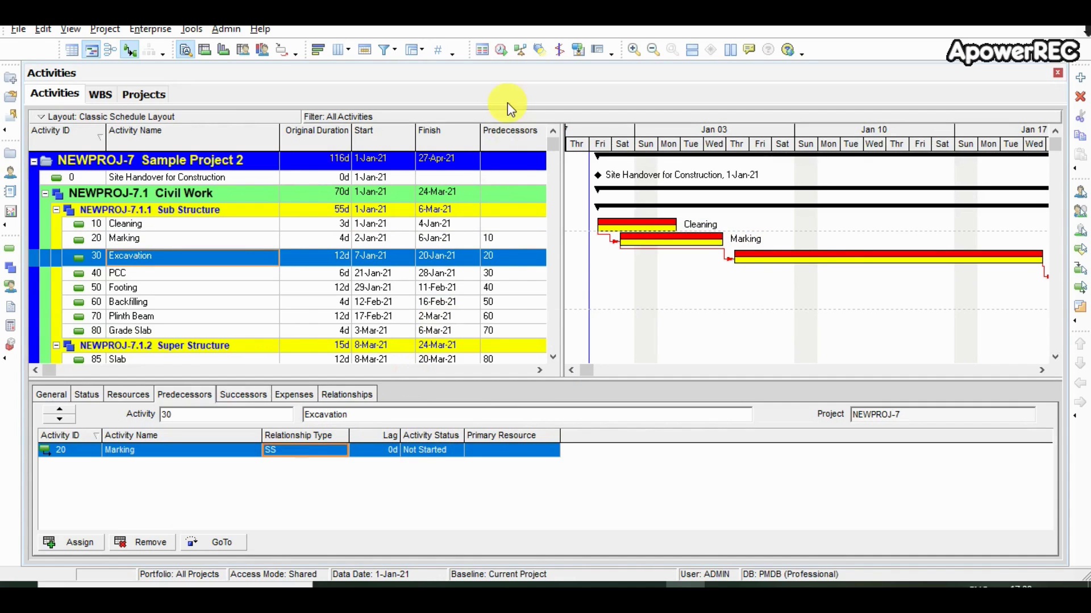
click(500, 52)
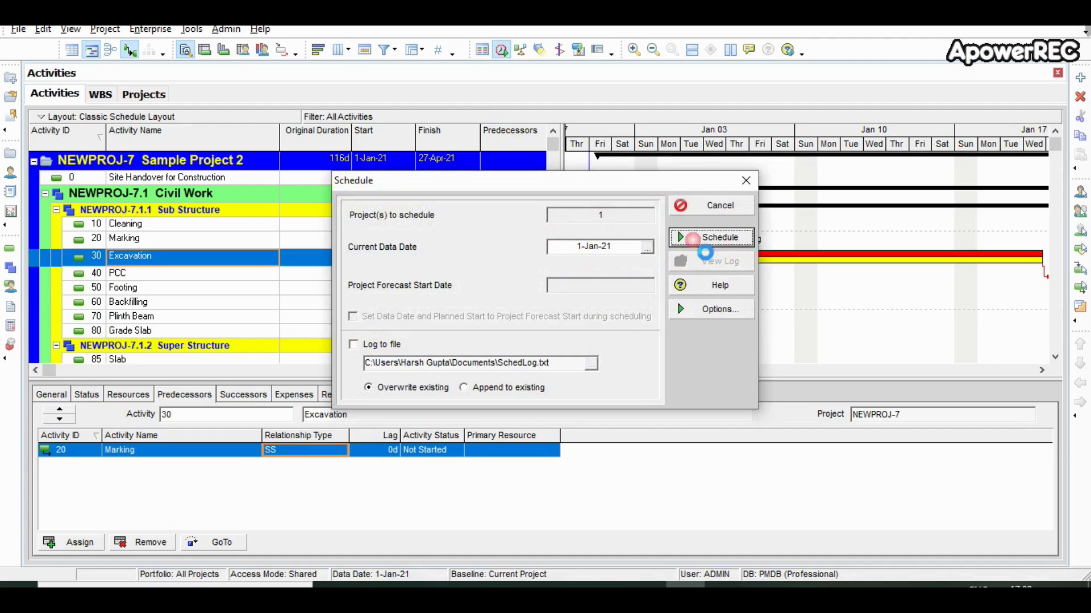
click(693, 238)
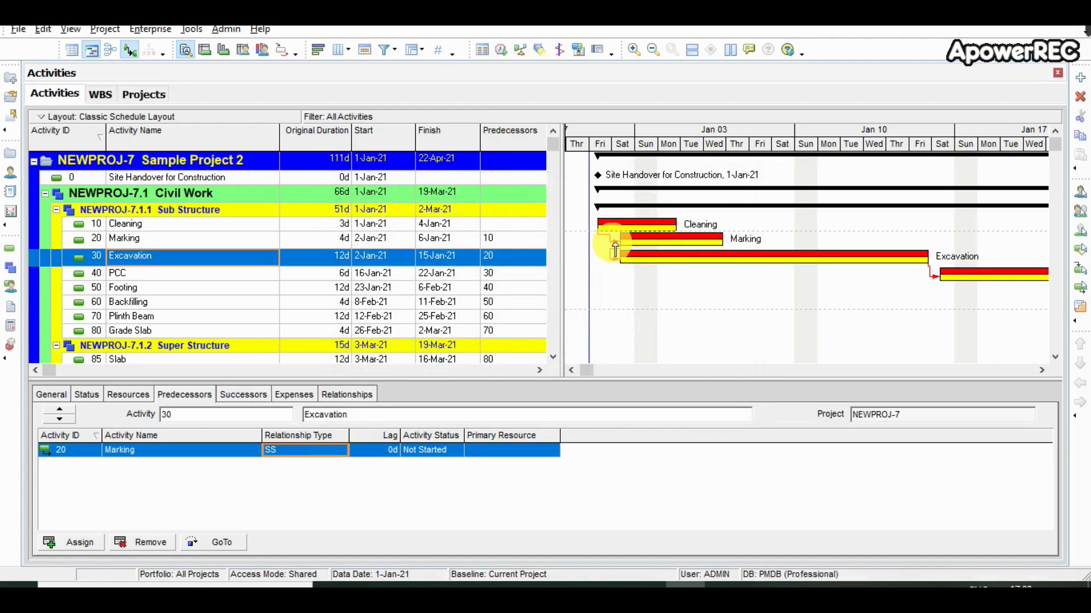
Set the lag between Excavation and its predecessor Marking to 2 days.
click(391, 450)
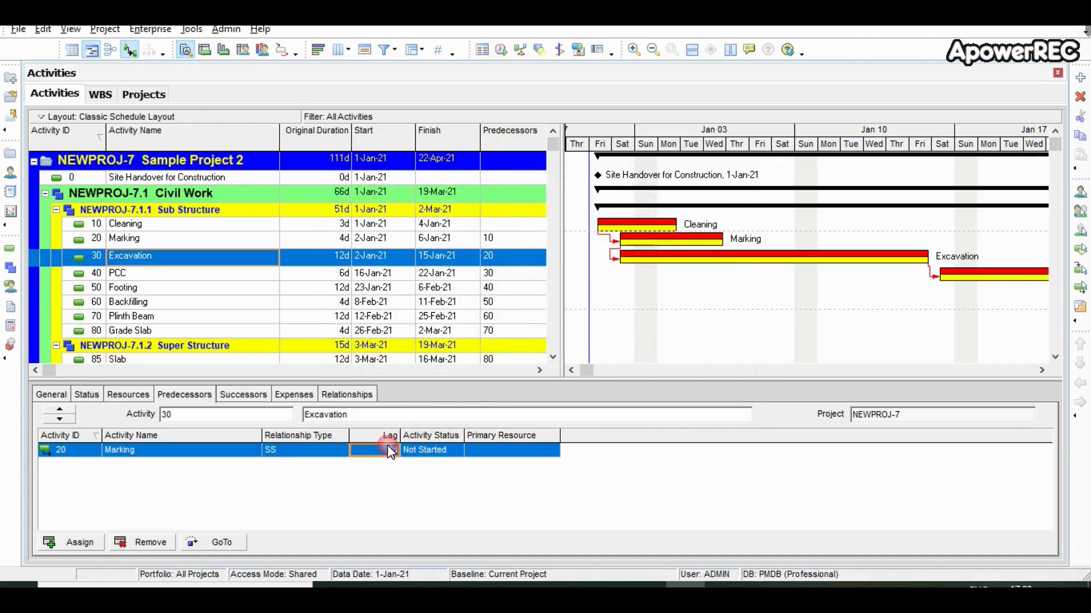
text(2d)
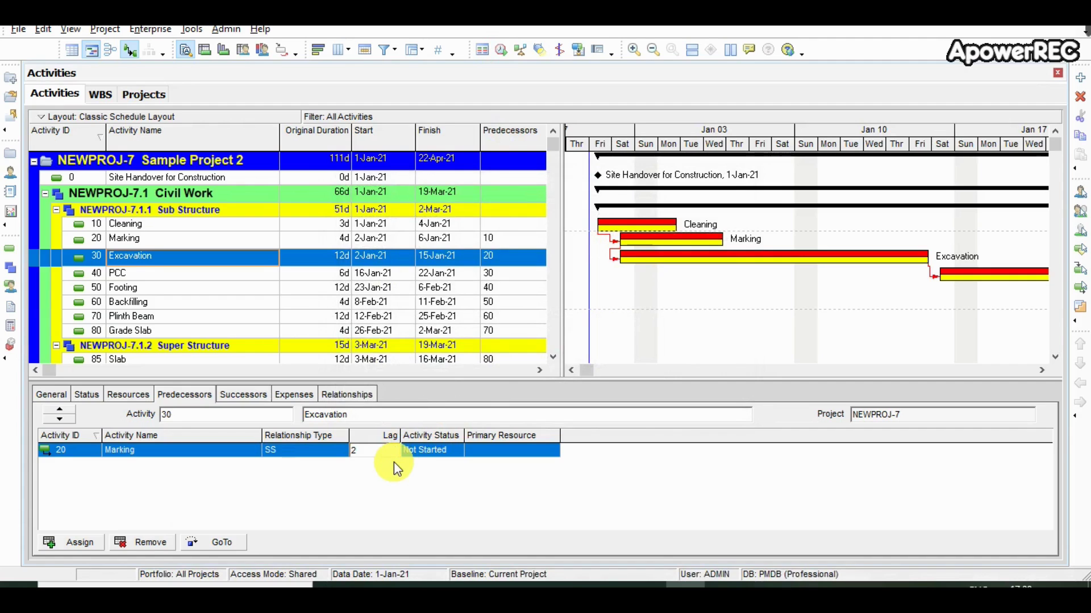
key(Return)
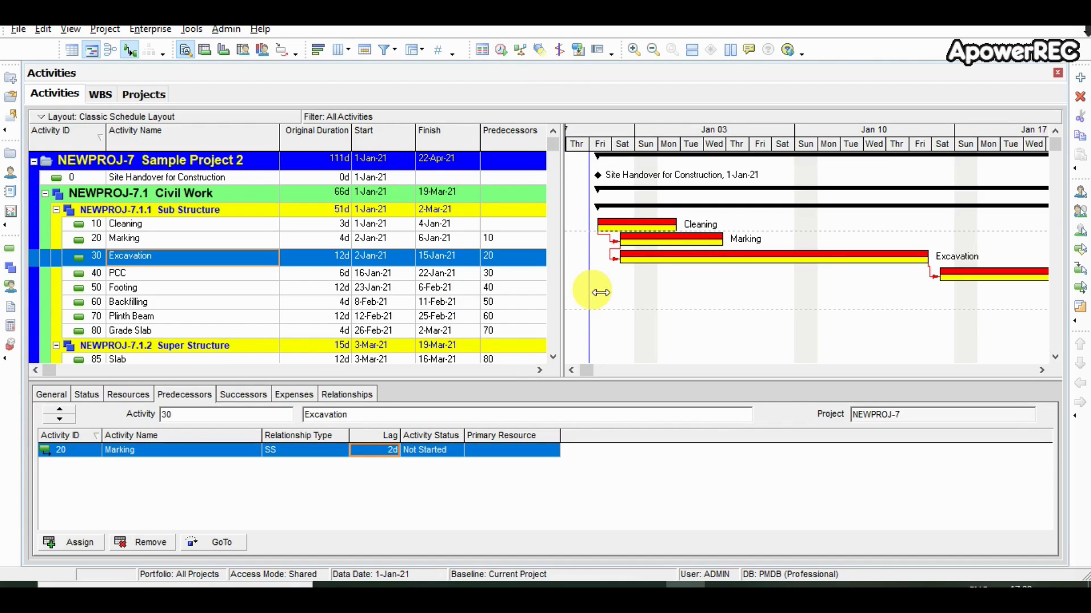
key(F2)
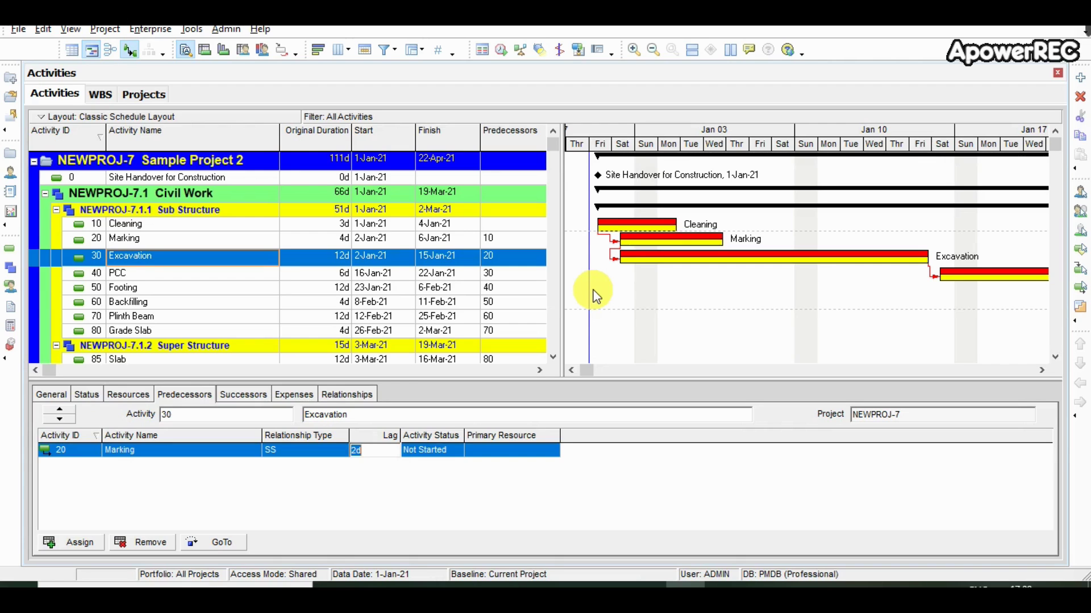
Reschedule the project with the data date 1-Jan-21 to apply the lag on the Excavation activity.
key(Return)
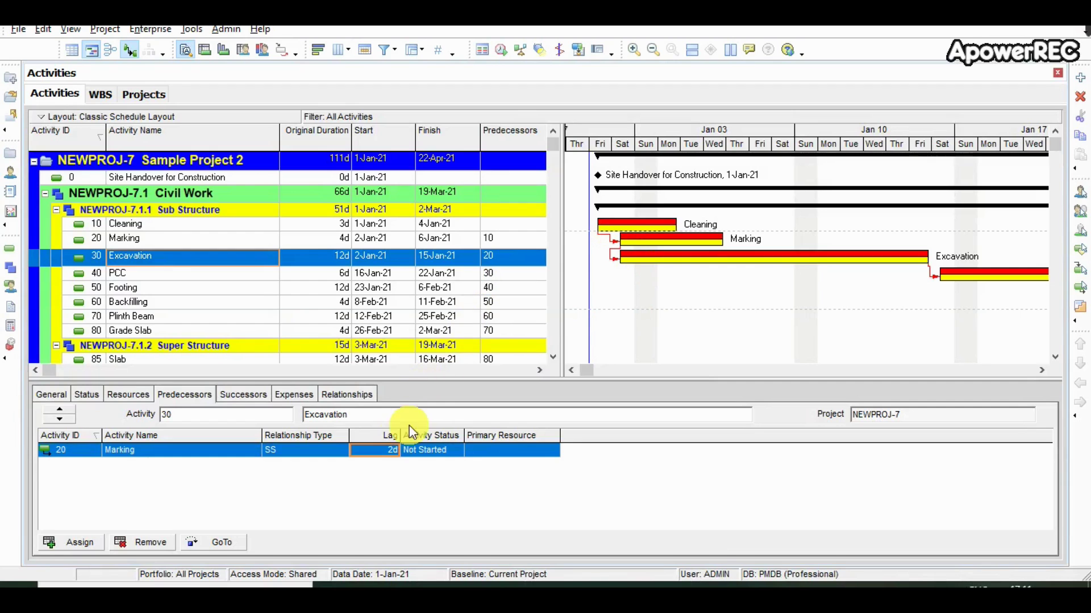
click(501, 51)
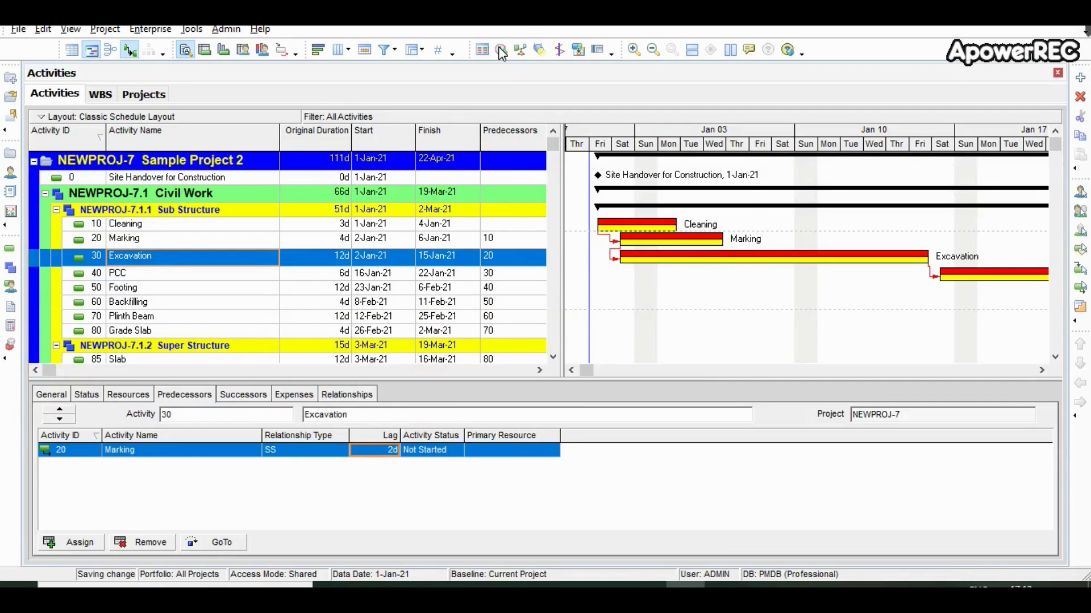
click(693, 237)
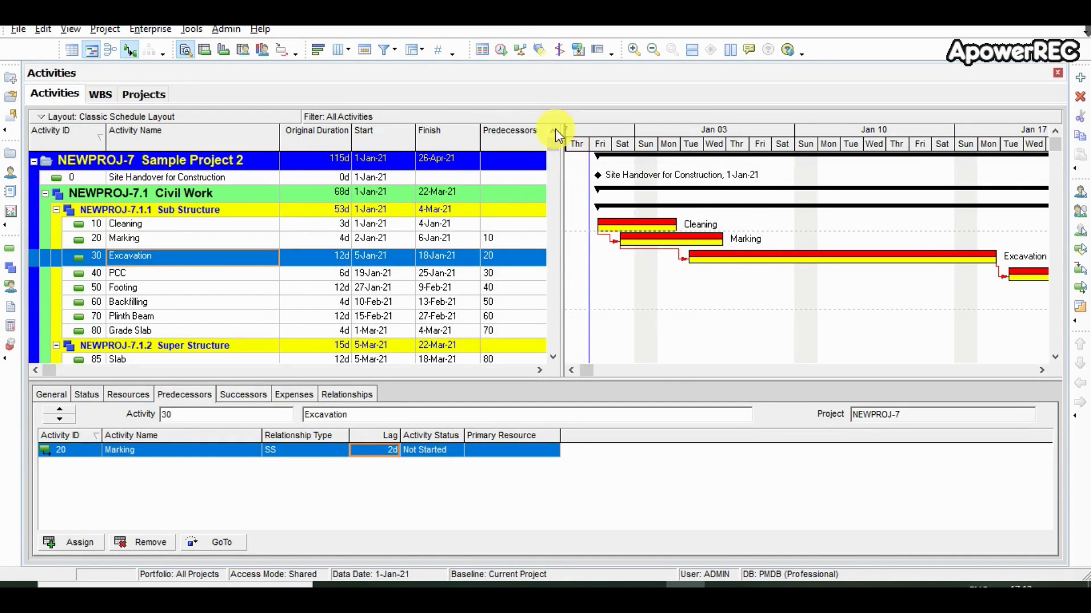
click(503, 50)
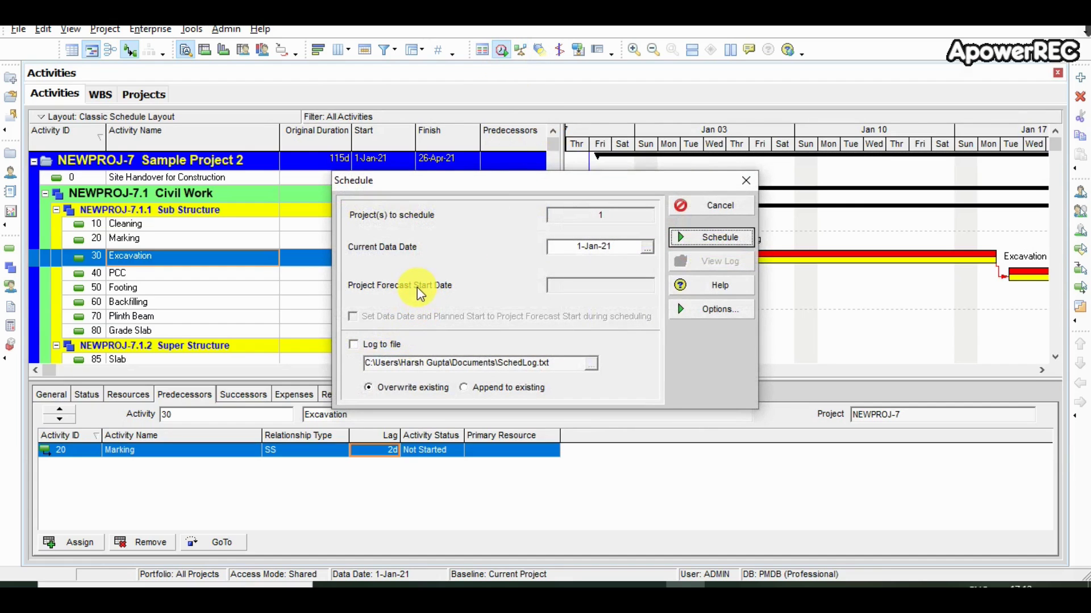
click(743, 180)
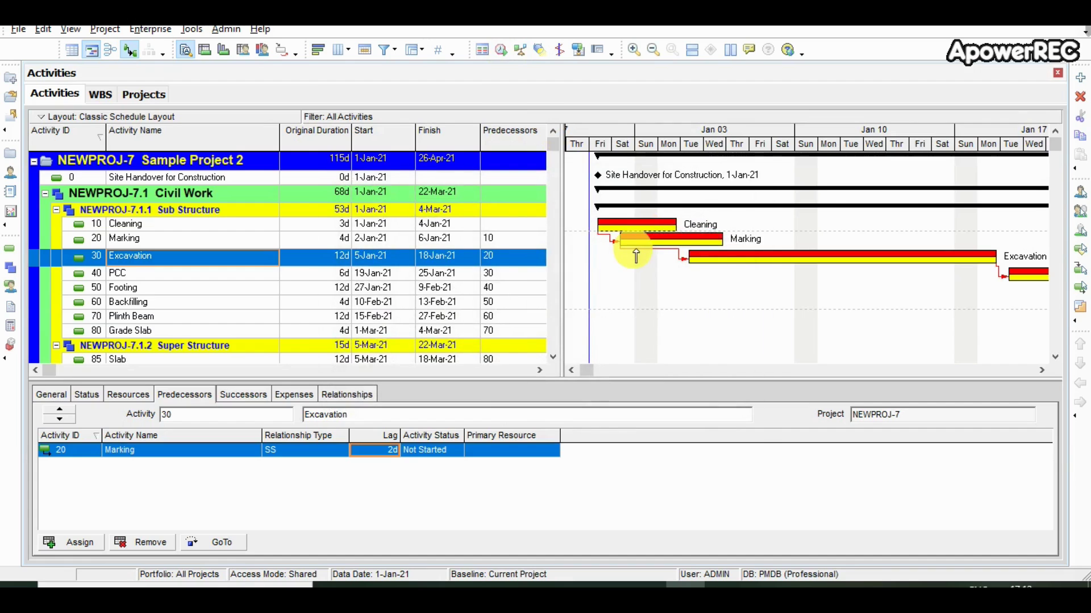
Set the PCC activity's relationship with its predecessor Excavation to FF.
drag(588, 373, 633, 372)
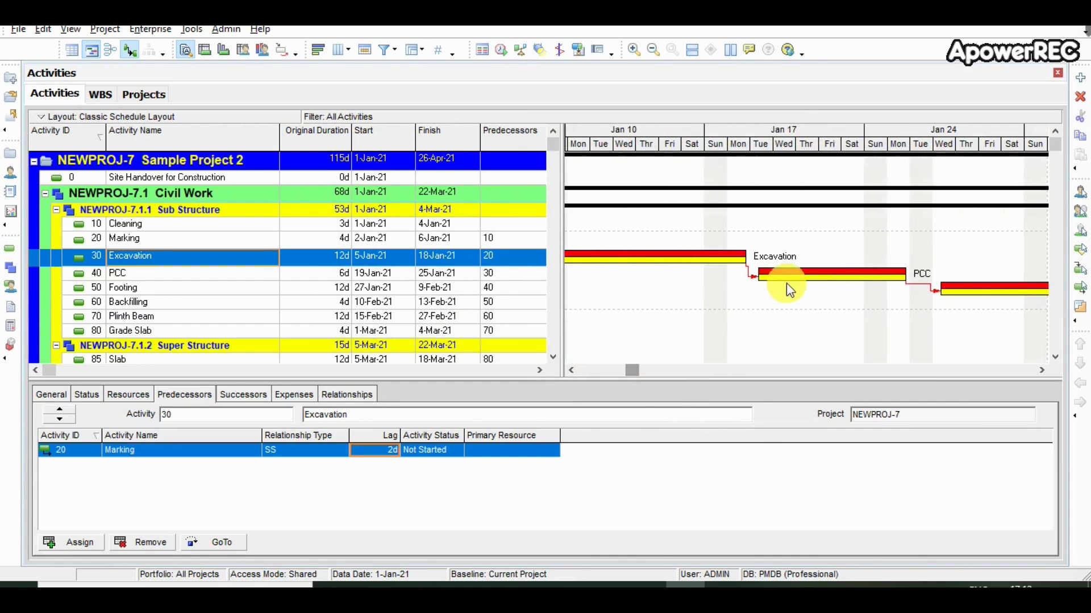
click(897, 274)
mouse_move(897, 274)
mouse_down()
mouse_move(913, 278)
mouse_move(514, 291)
mouse_move(878, 284)
mouse_up()
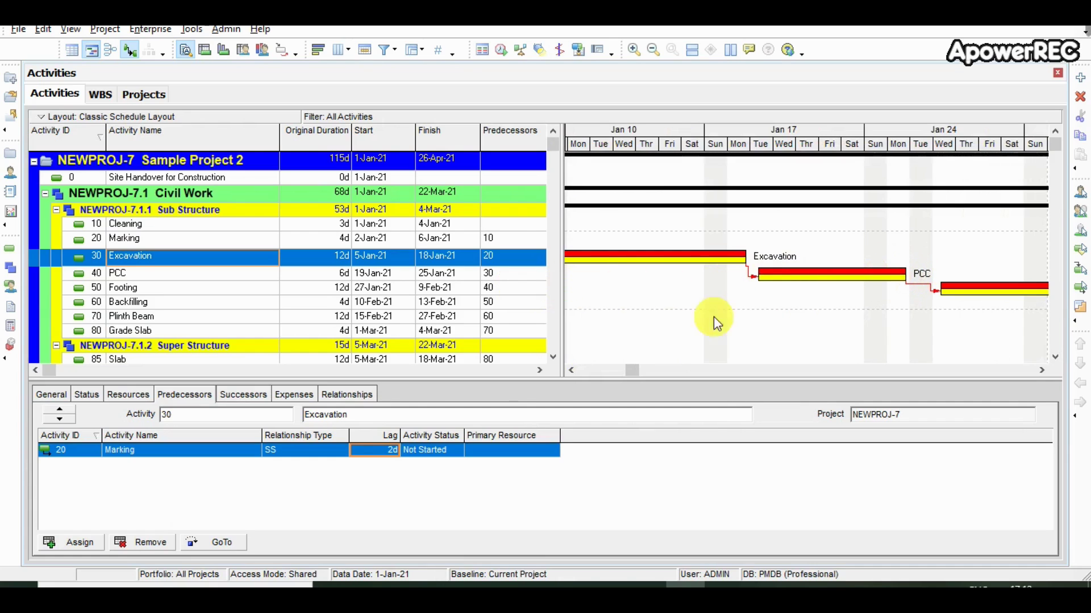
click(210, 273)
click(322, 453)
click(322, 452)
click(341, 451)
click(287, 467)
click(367, 461)
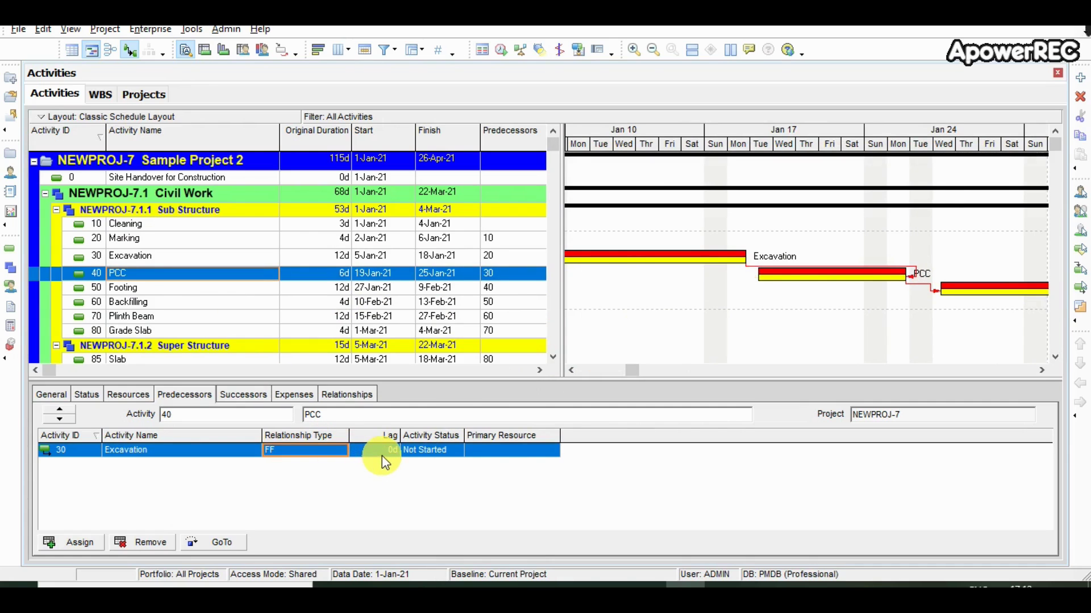
Set the lag between PCC and its predecessor Excavation to 1 day and reschedule the project.
click(381, 452)
text(1)
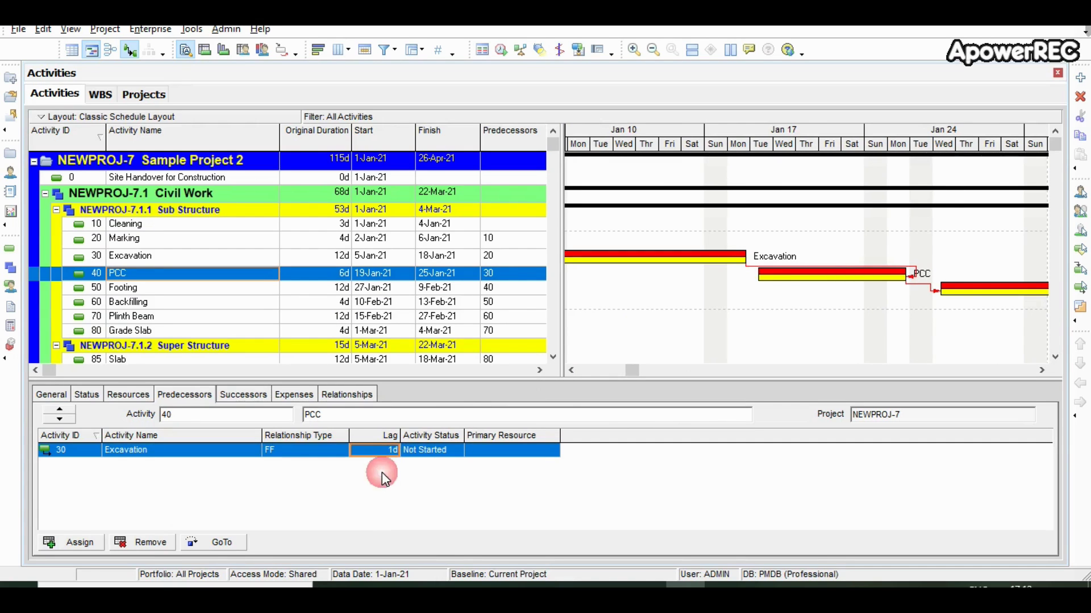
click(501, 50)
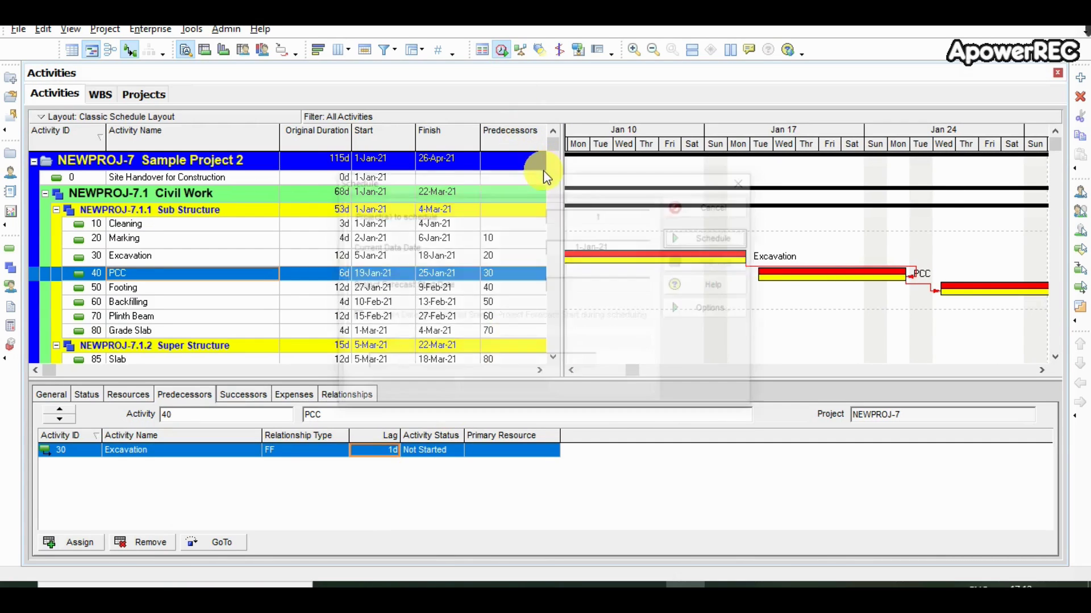
click(706, 238)
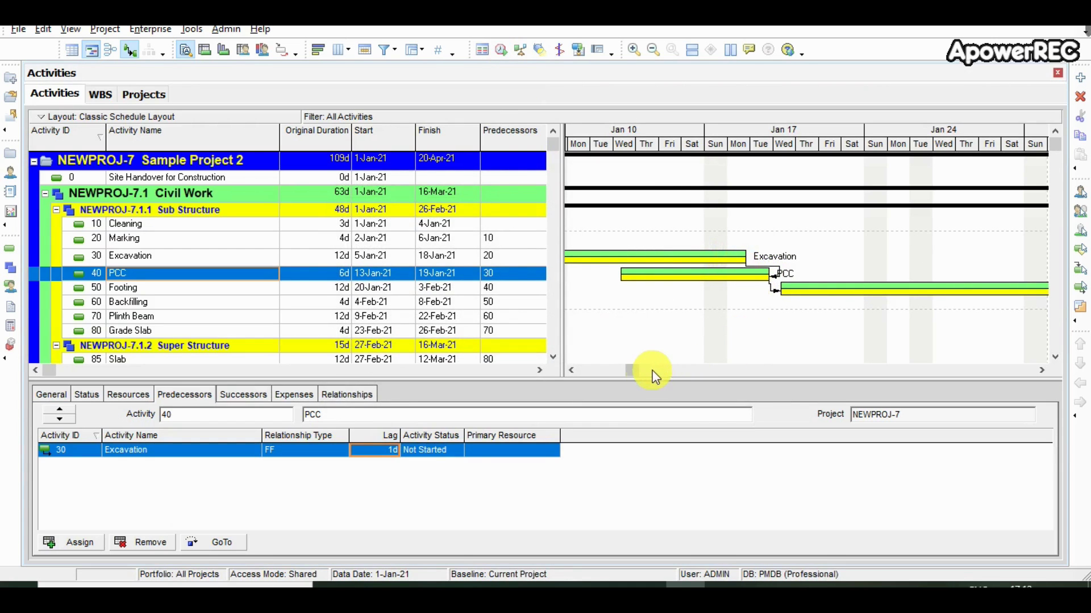
Hide the Primary Baseline bars in the Gantt chart.
mouse_move(631, 371)
mouse_down()
mouse_move(589, 370)
mouse_move(640, 372)
mouse_up()
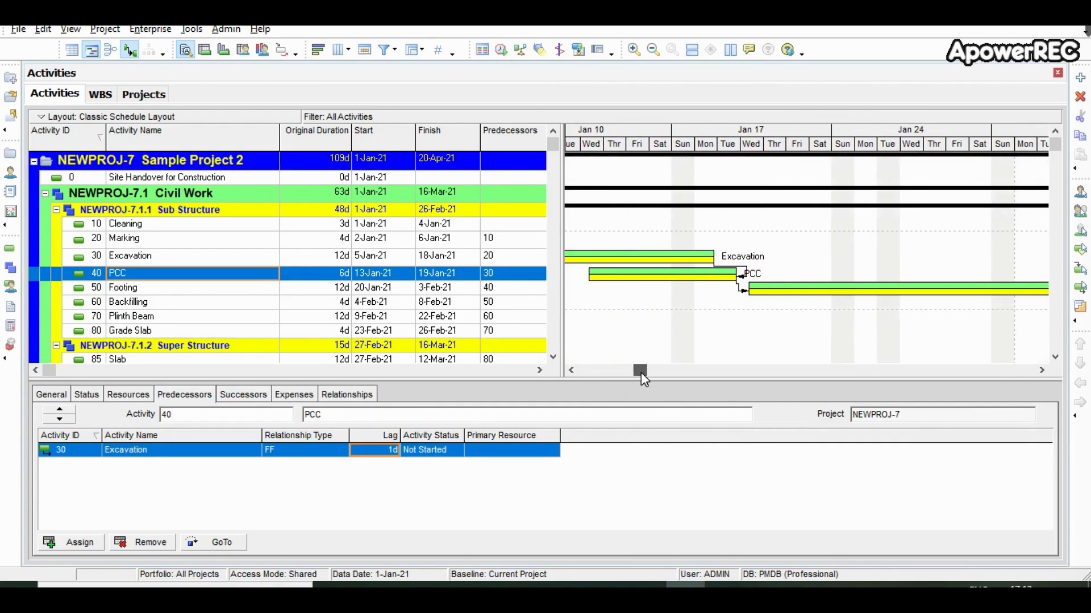
right_click(694, 274)
click(719, 305)
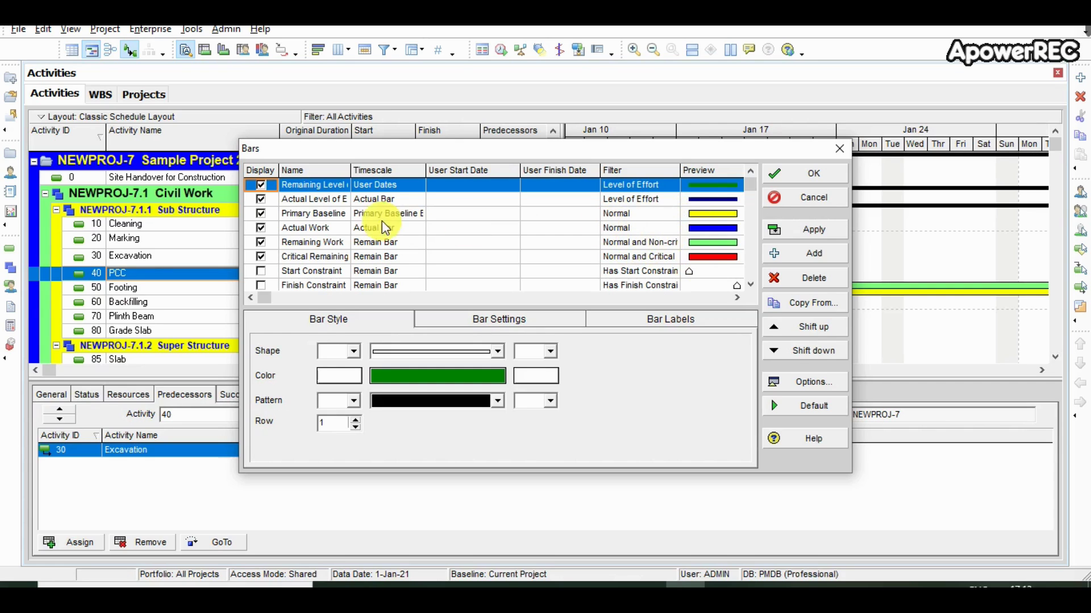
click(258, 215)
click(261, 214)
click(817, 175)
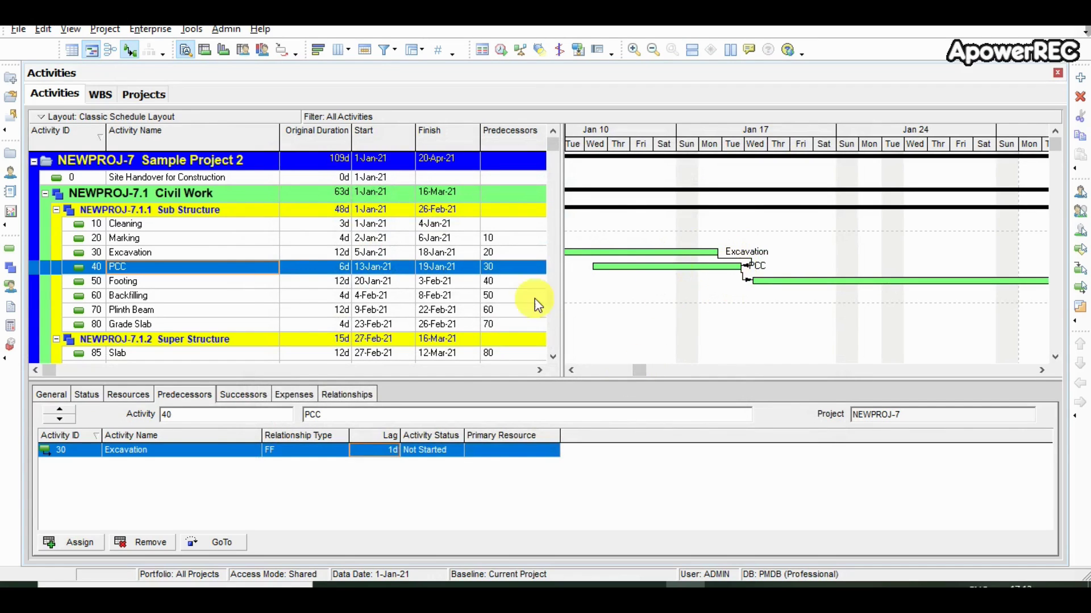
Set Footing's relationship with its predecessor PCC to SS with a 1-day lag and reschedule the project.
click(213, 287)
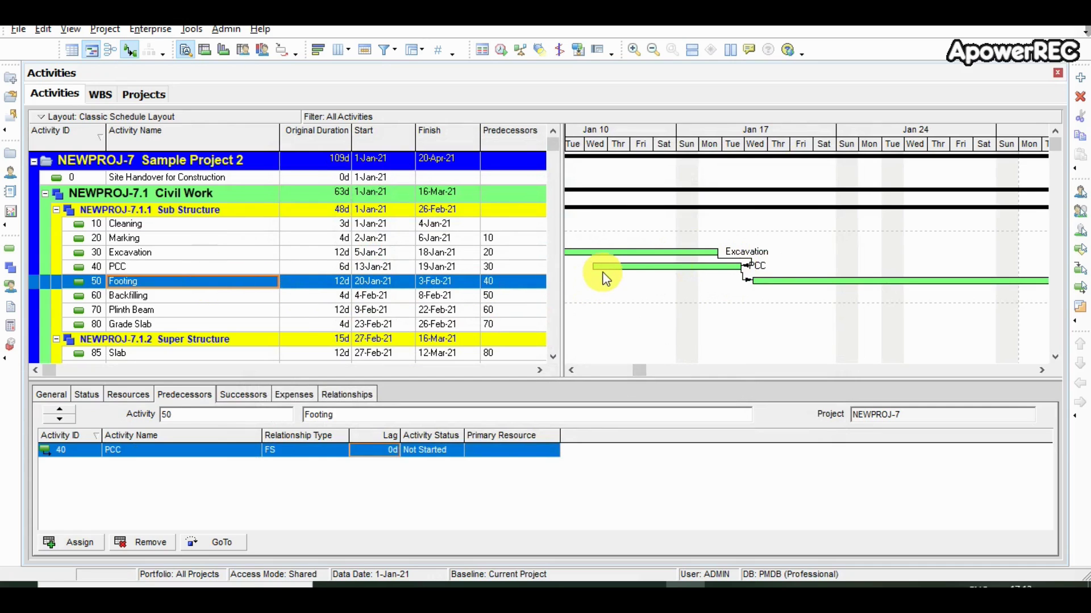
click(320, 452)
click(320, 452)
click(289, 499)
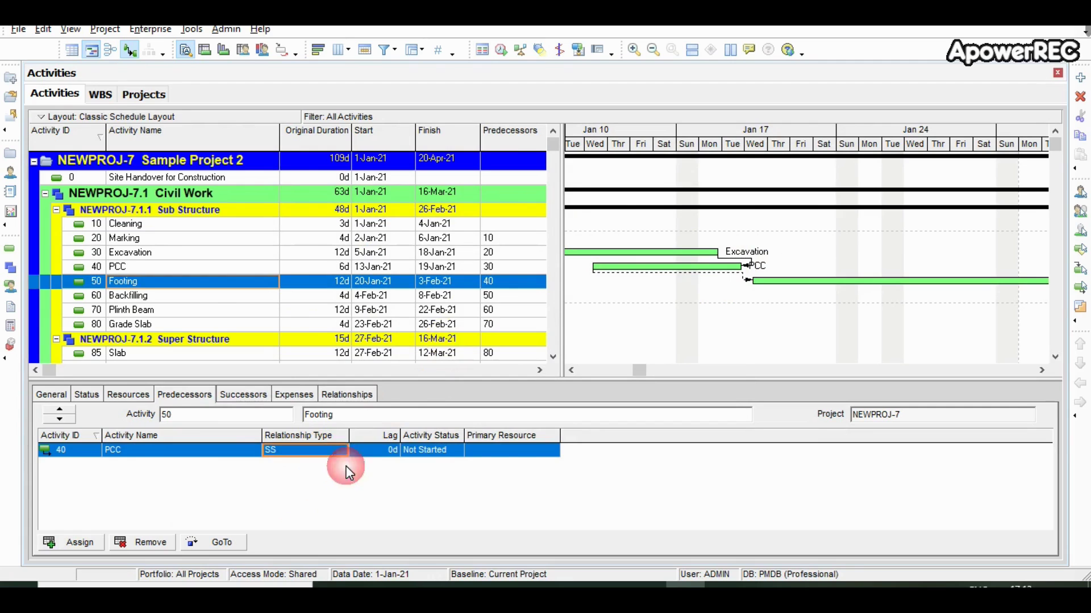
click(378, 458)
text(1)
key(Return)
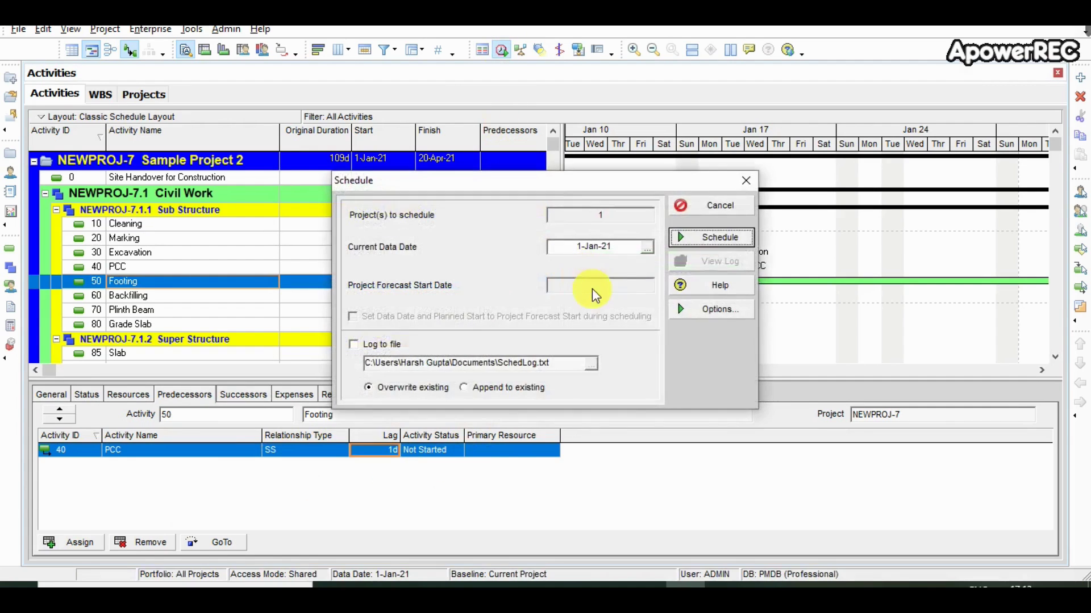
click(682, 238)
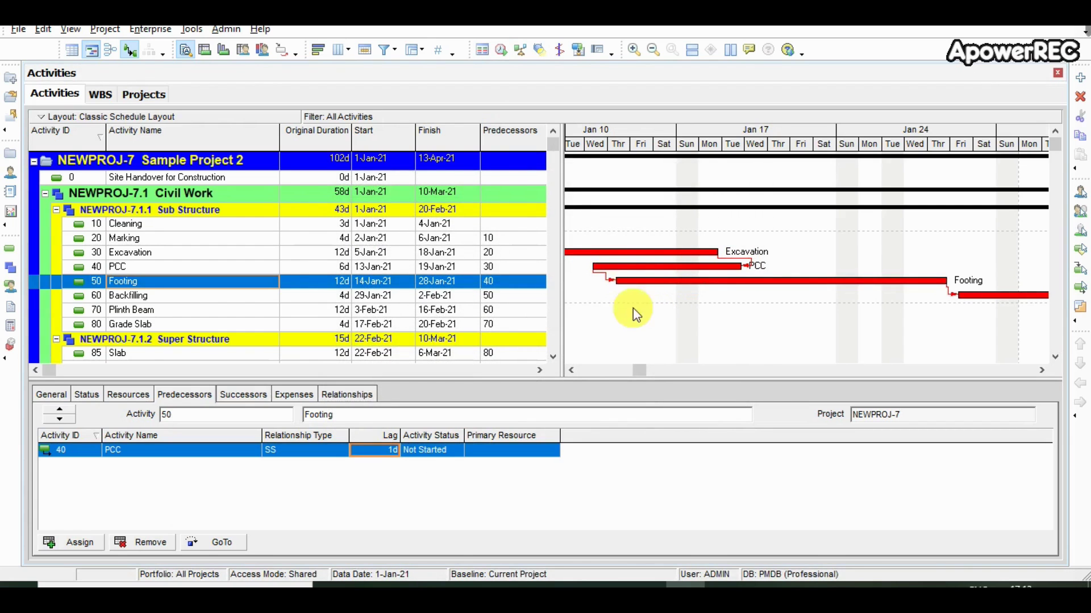
Set Backfilling's relationship with its predecessor Footing to FF with a 2-day lag and reschedule the project.
drag(639, 371, 676, 373)
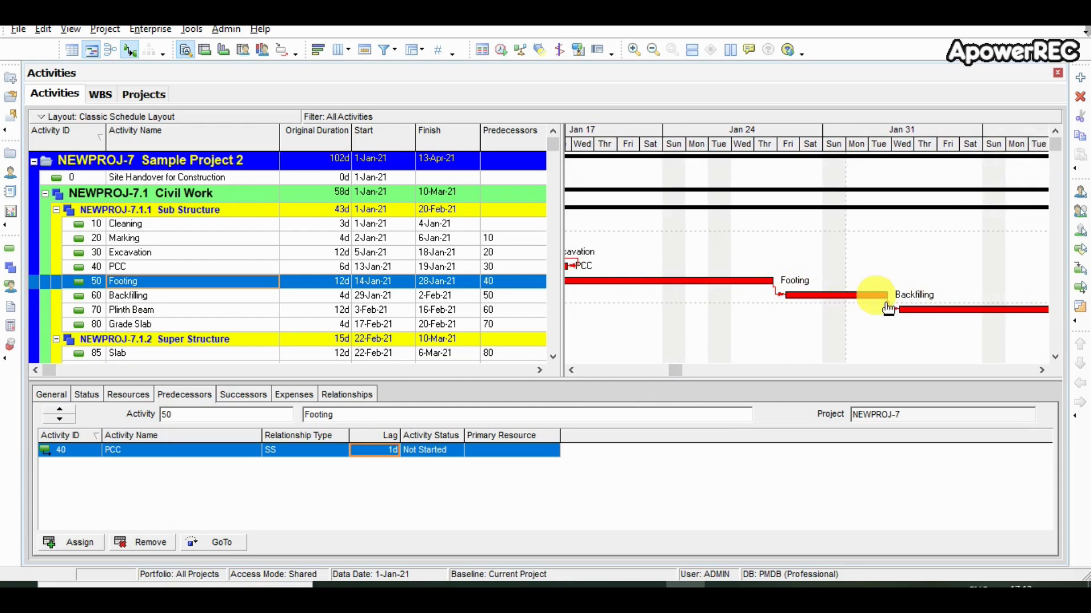
click(172, 295)
click(307, 458)
click(290, 480)
text(2)
key(Return)
click(499, 51)
click(718, 237)
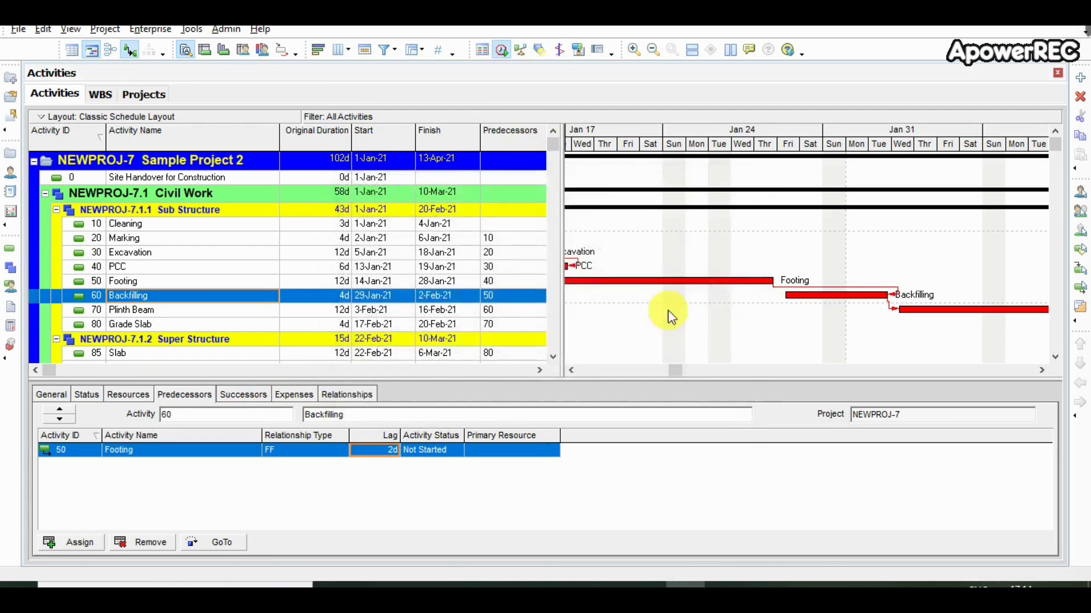
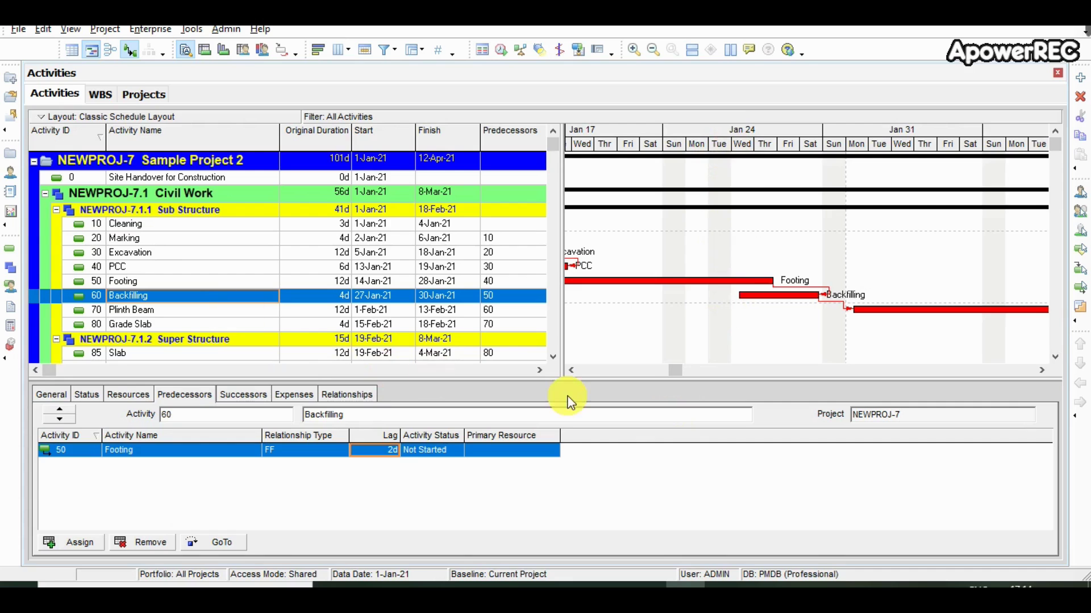
Examine the predecessor links and Gantt bars of the Plinth Beam, Grade Slab and Column activities.
drag(669, 368, 705, 371)
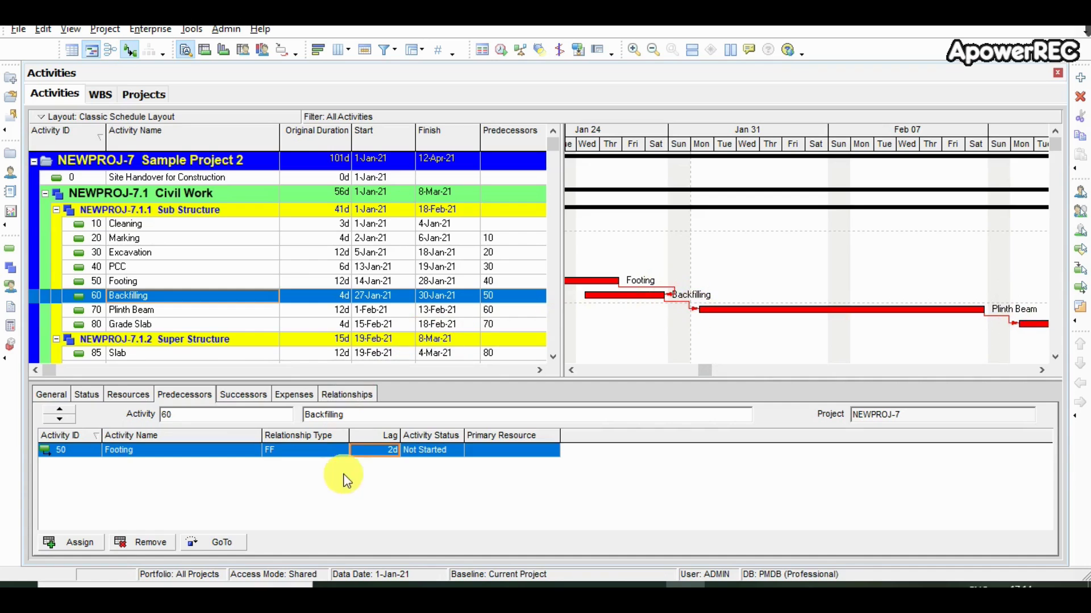
click(212, 309)
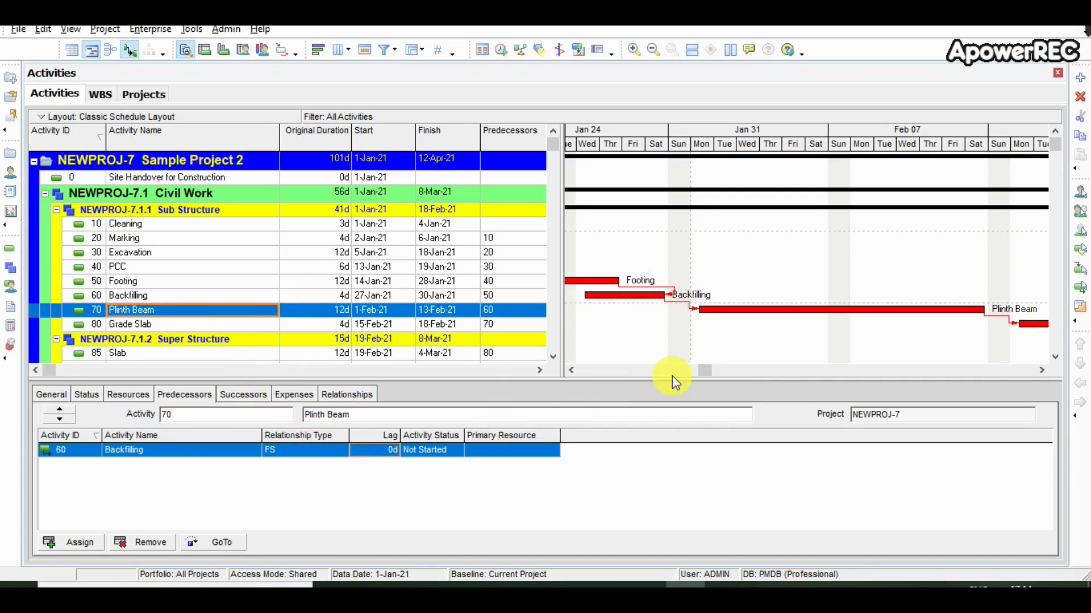
drag(705, 373, 751, 371)
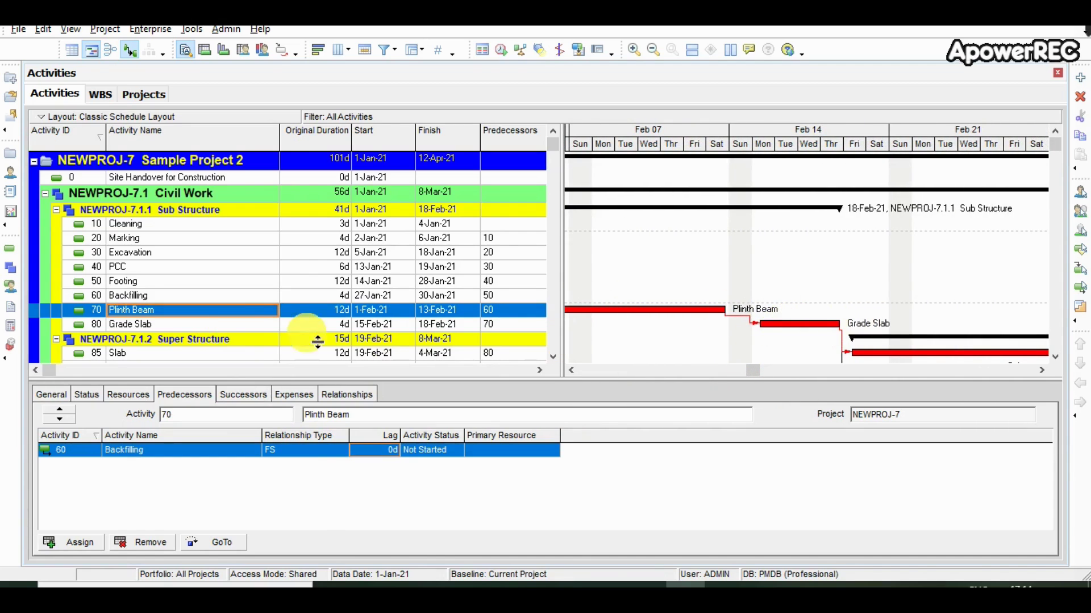
click(211, 324)
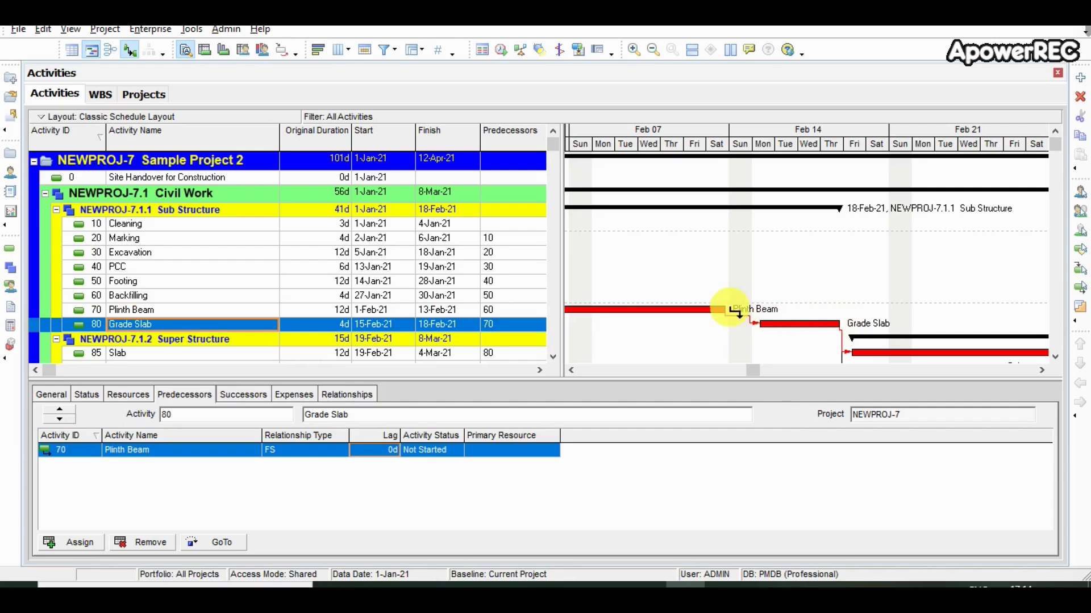
drag(754, 370, 784, 372)
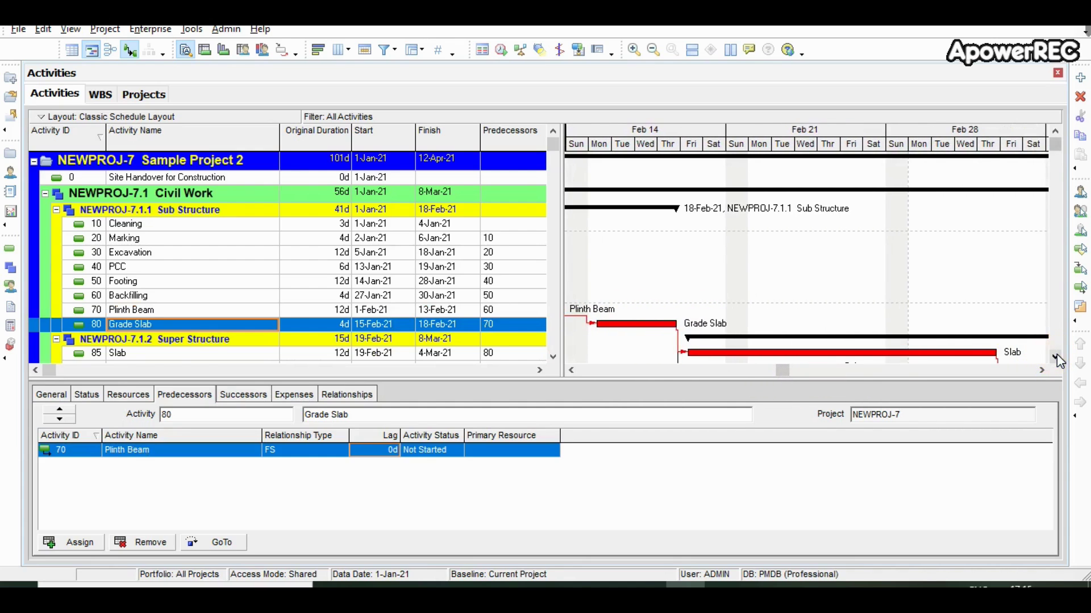
scroll(1055, 356, down, 2)
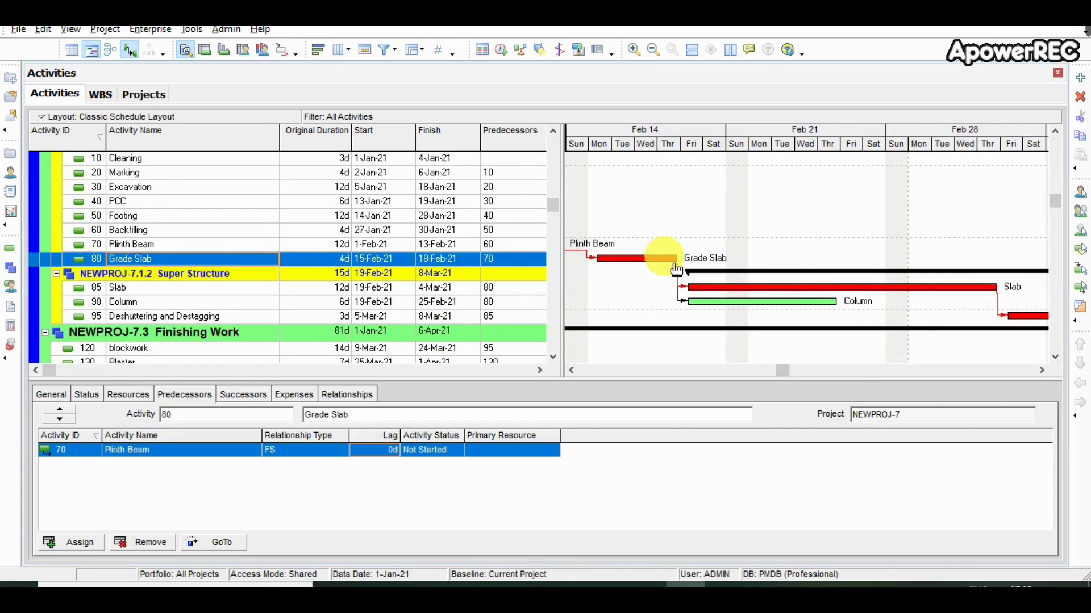
drag(776, 369, 785, 369)
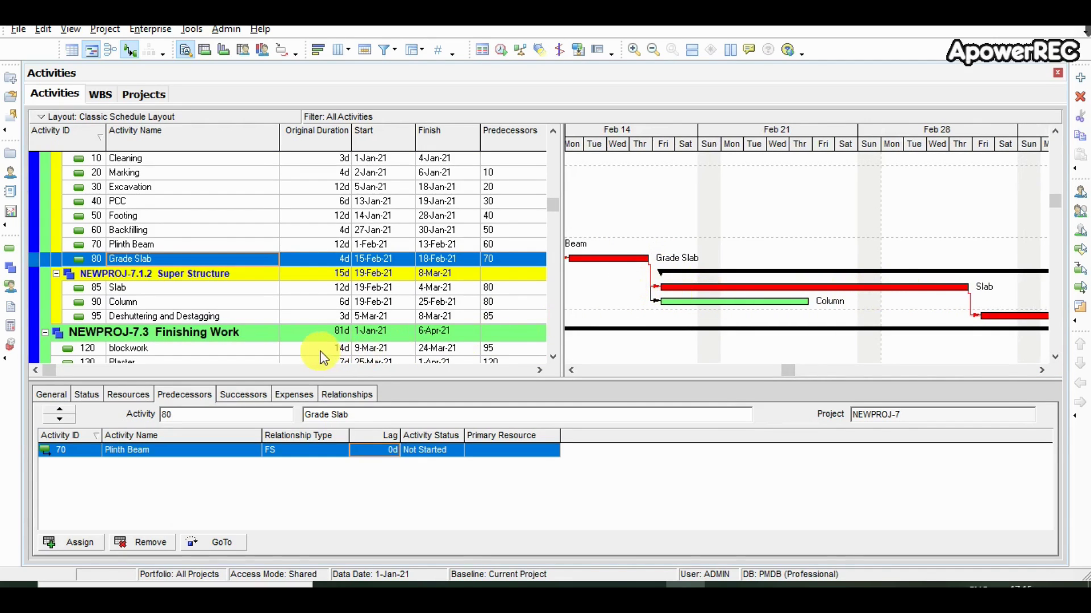
click(248, 303)
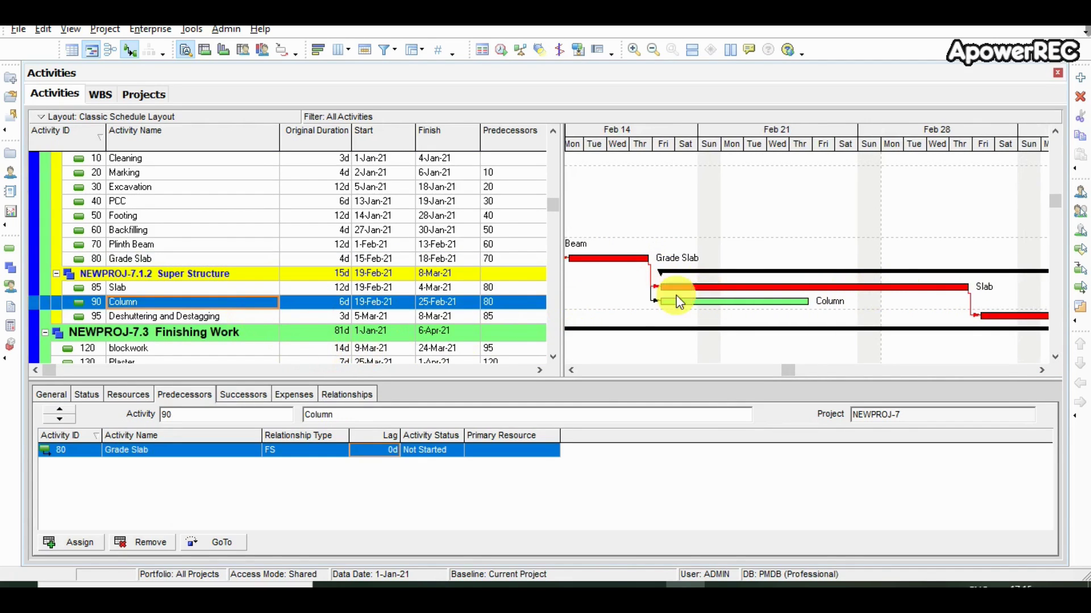
Assign Column as an additional predecessor of the Slab activity and reschedule the project.
click(239, 289)
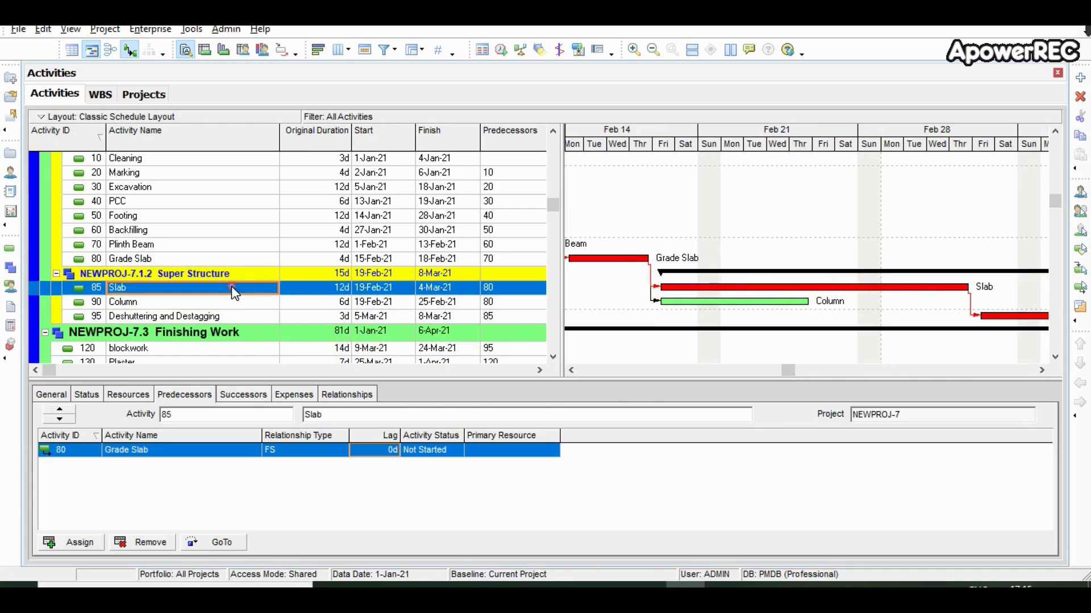
click(88, 540)
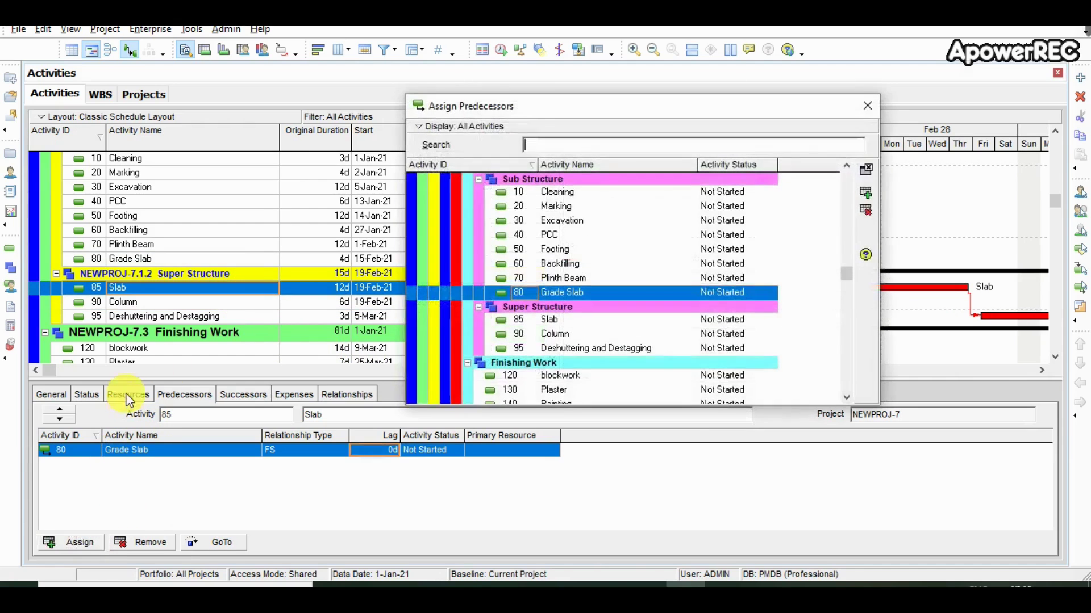
double_click(554, 334)
click(867, 106)
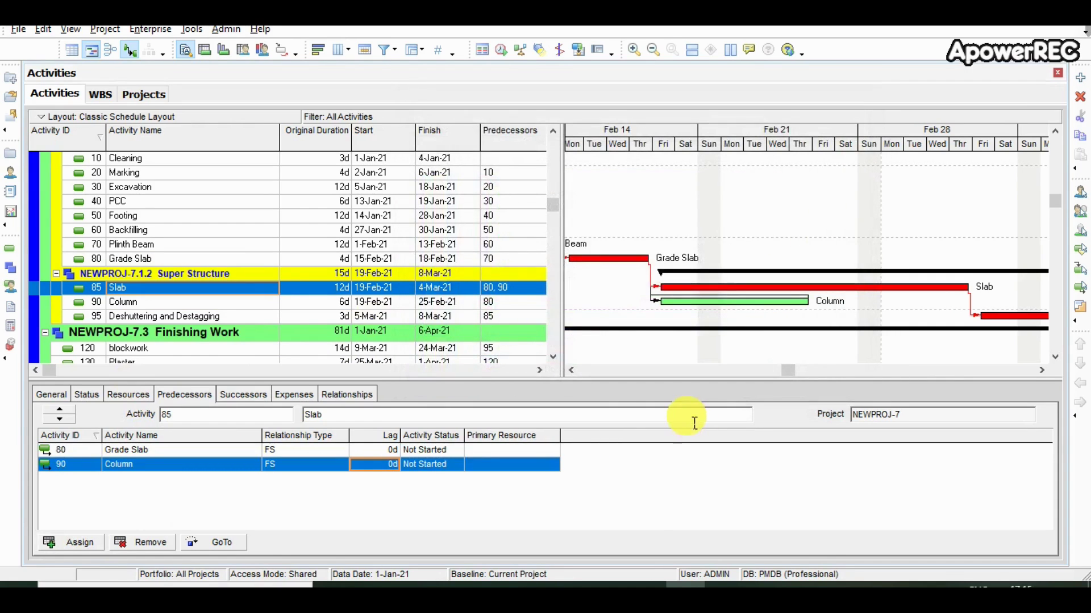
click(501, 51)
click(720, 234)
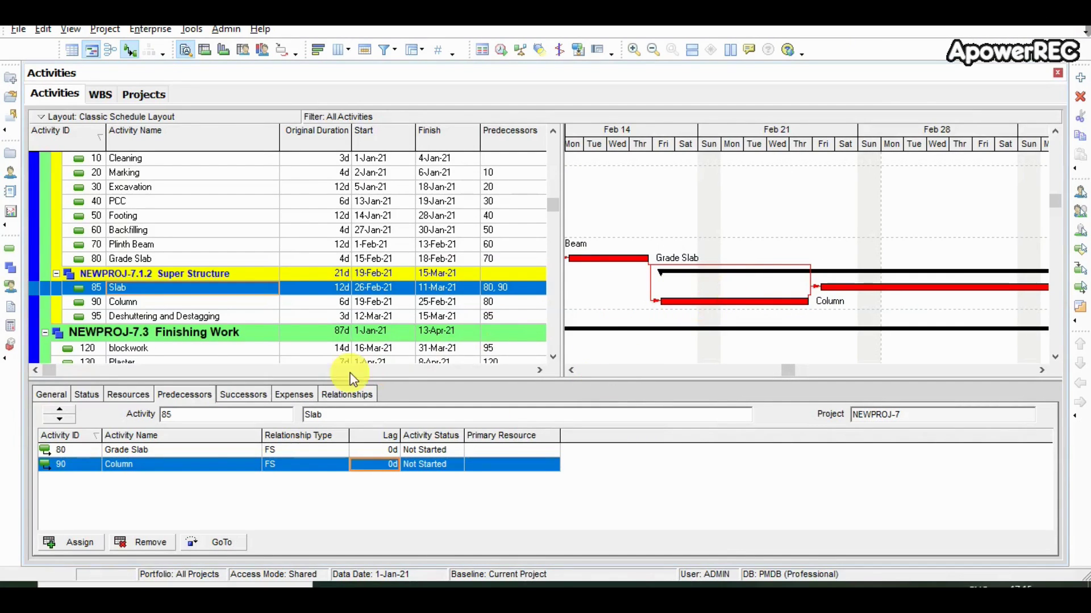
Set the Slab activity's relationship with its predecessor Column to SS.
click(291, 471)
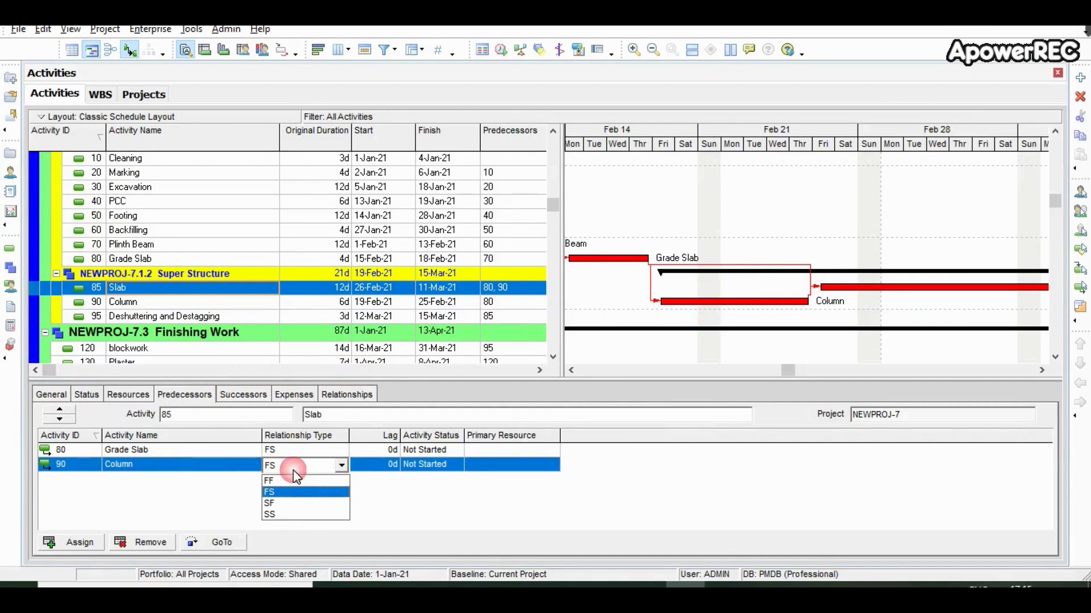
click(284, 517)
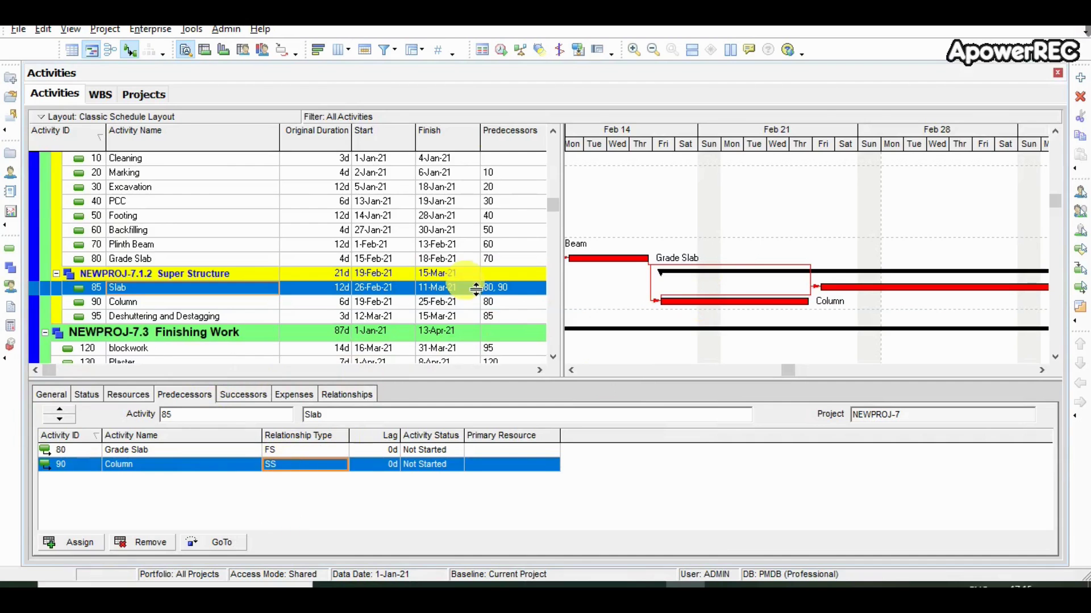
Reschedule the project to apply the Slab activity's SS relationship with Column.
click(501, 50)
click(711, 238)
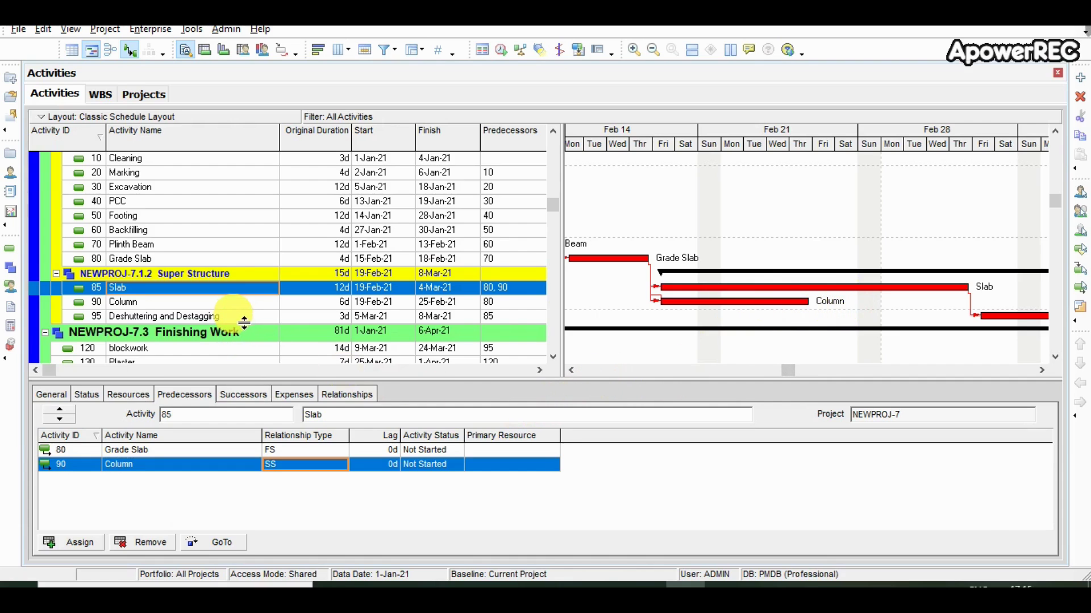
click(227, 301)
Set a 14-day lag on Deshuttering and Destagging's relationship with its predecessor Slab and reschedule the project.
click(227, 316)
drag(787, 370, 847, 374)
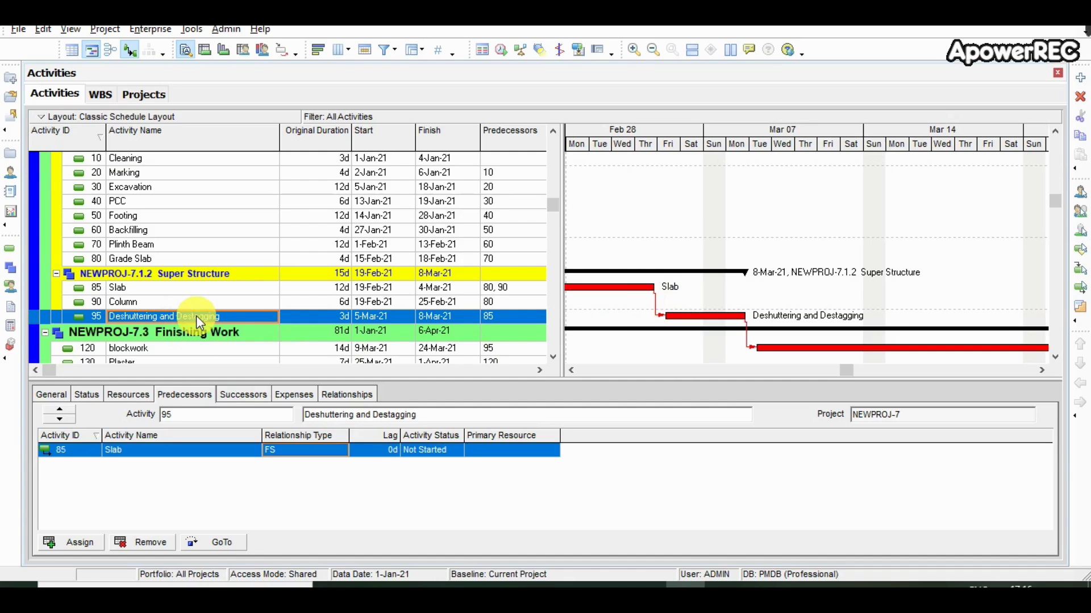
click(375, 454)
click(375, 457)
text(14)
click(398, 484)
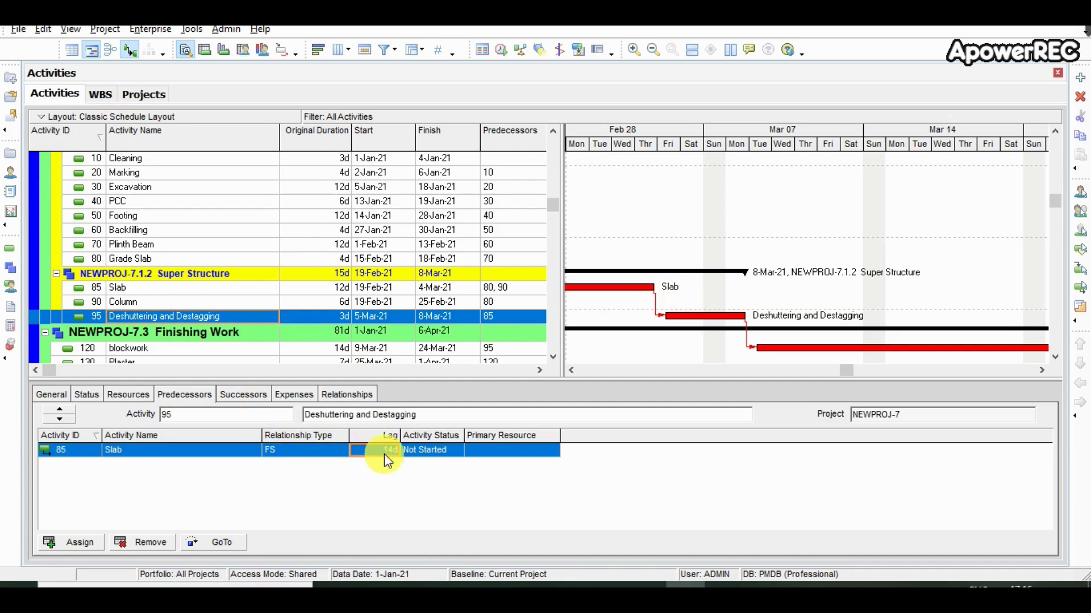
click(501, 50)
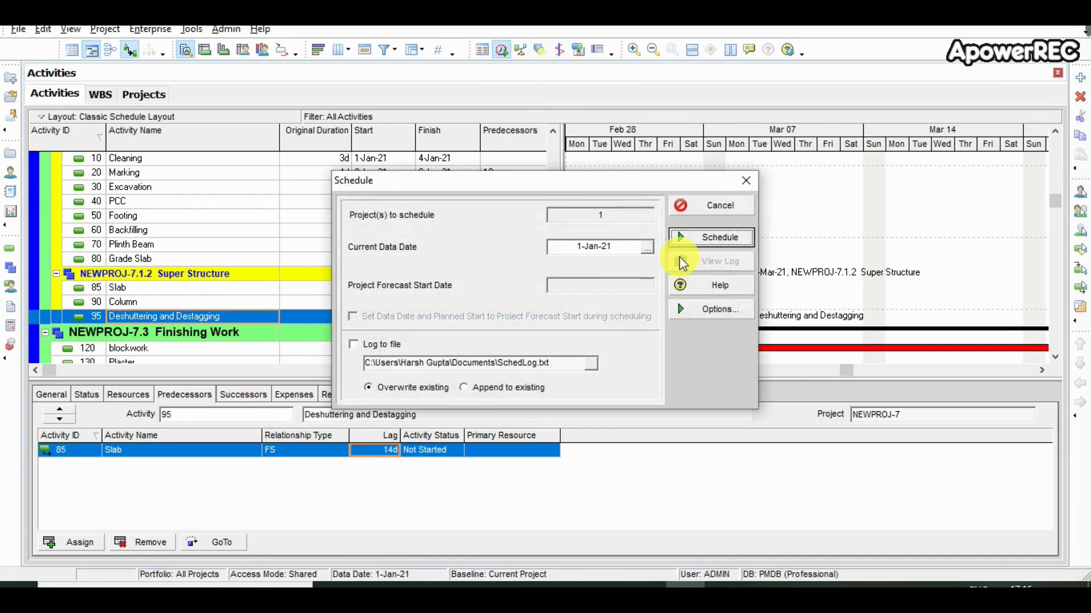
click(712, 236)
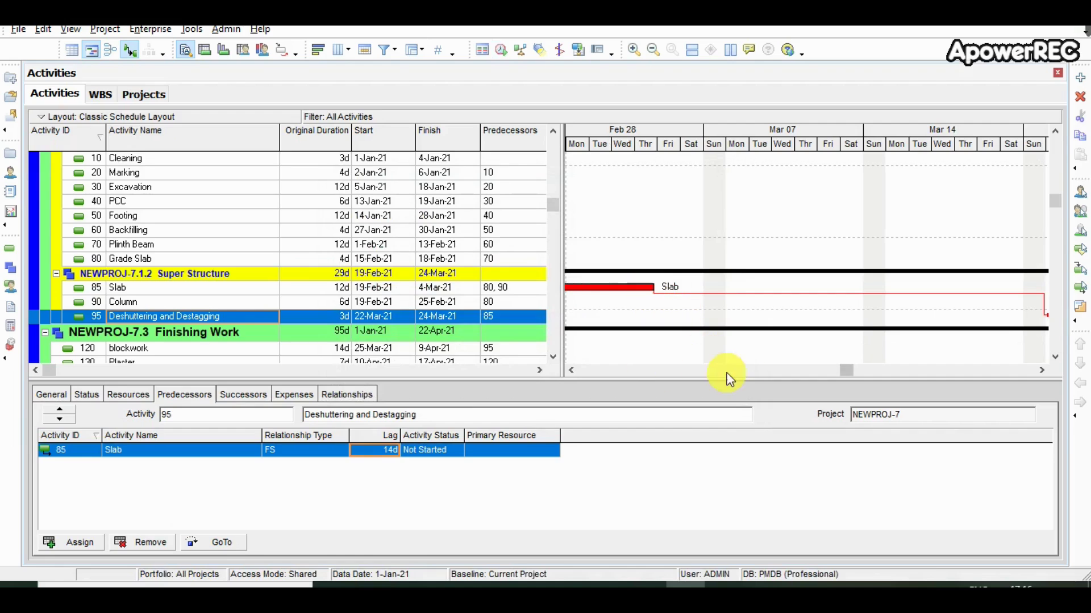
drag(849, 371, 881, 370)
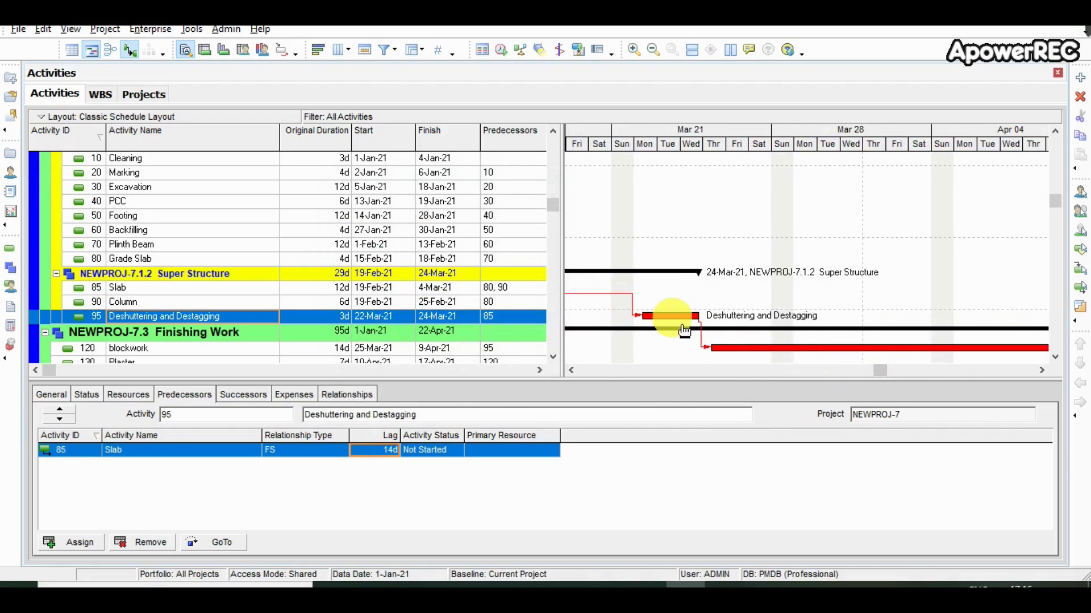
Set the lag of Plaster's relationship with its predecessor blockwork to -3 days and reschedule the project.
scroll(1054, 364, down, 5)
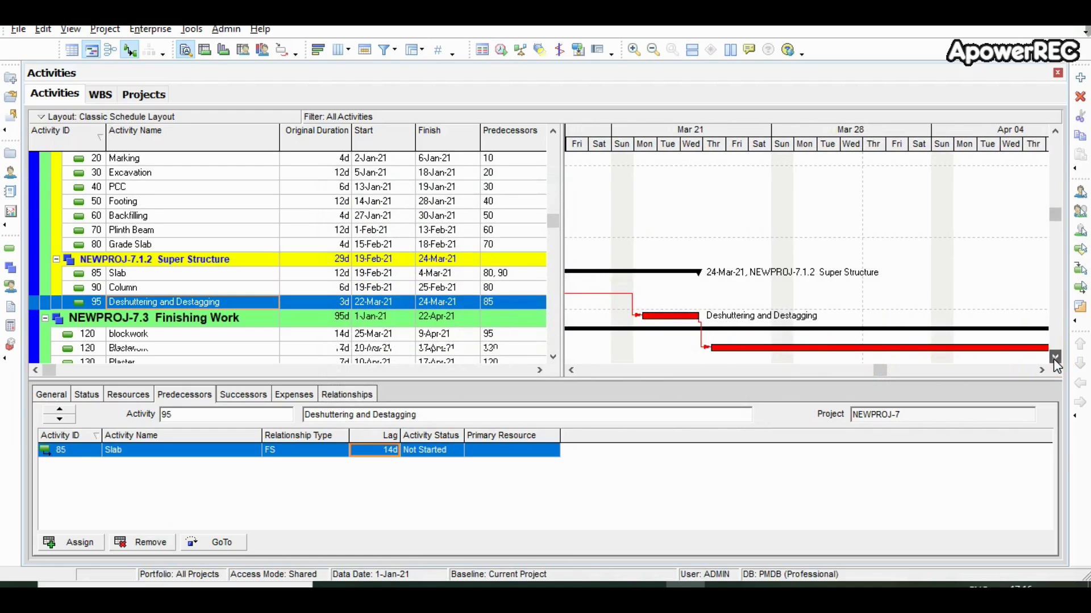
drag(884, 369, 895, 370)
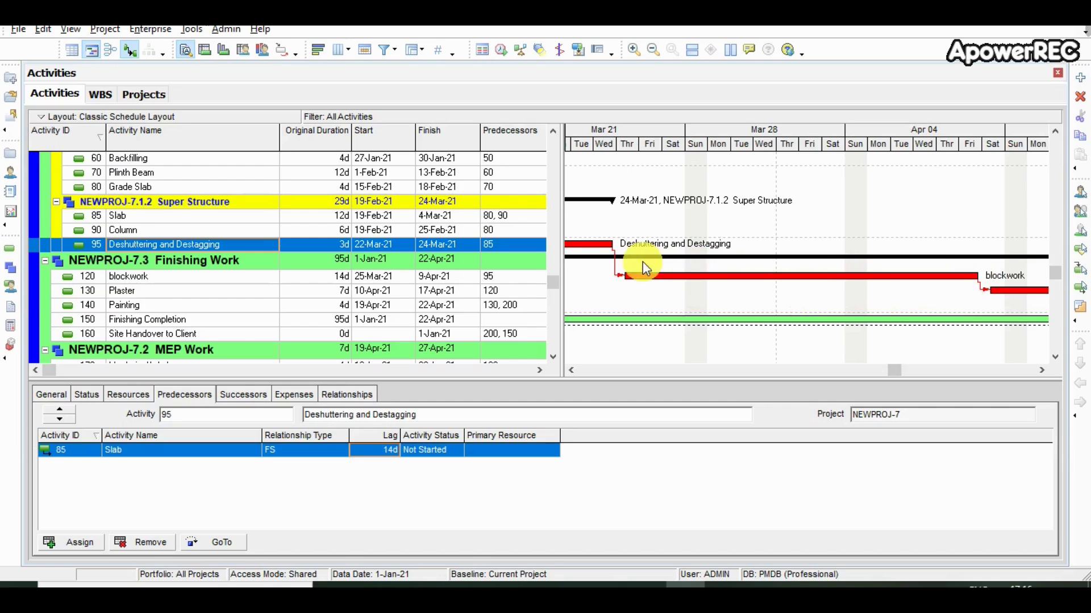
drag(895, 370, 943, 371)
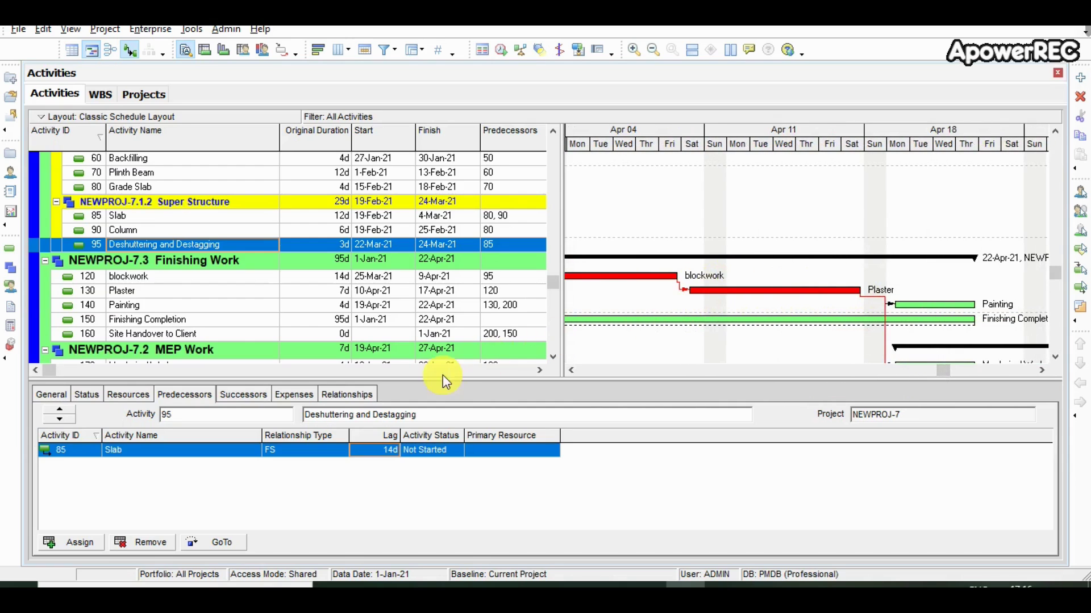
click(260, 291)
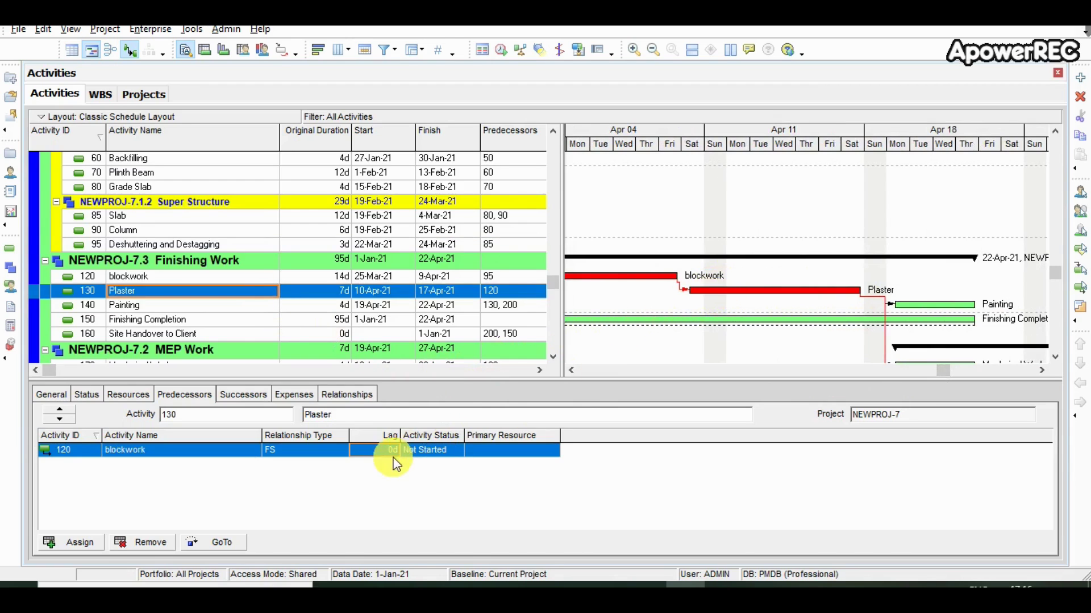
click(371, 451)
text(-3)
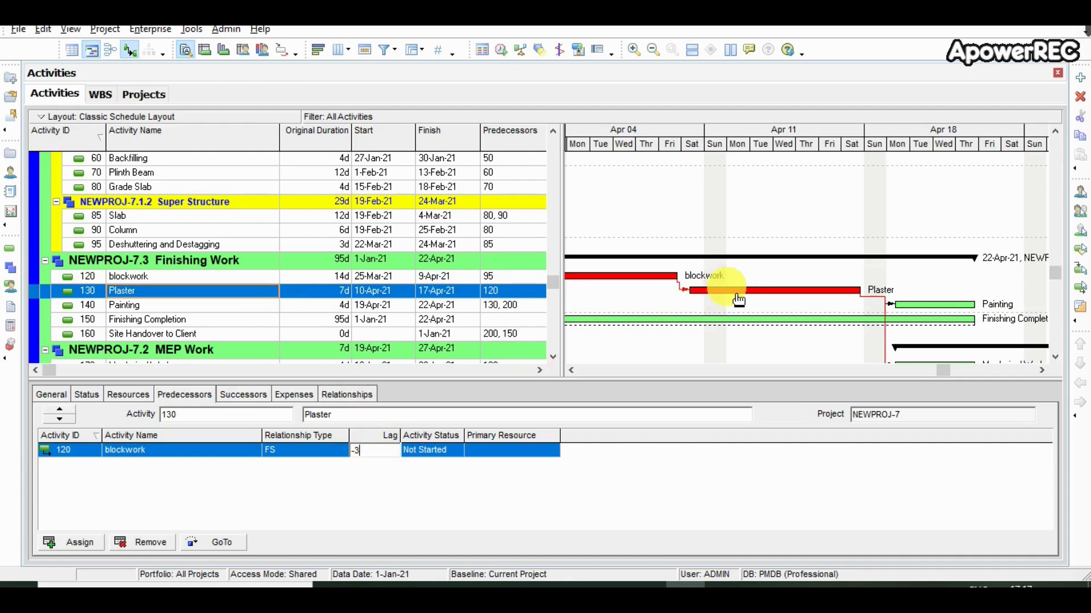
click(702, 290)
click(454, 475)
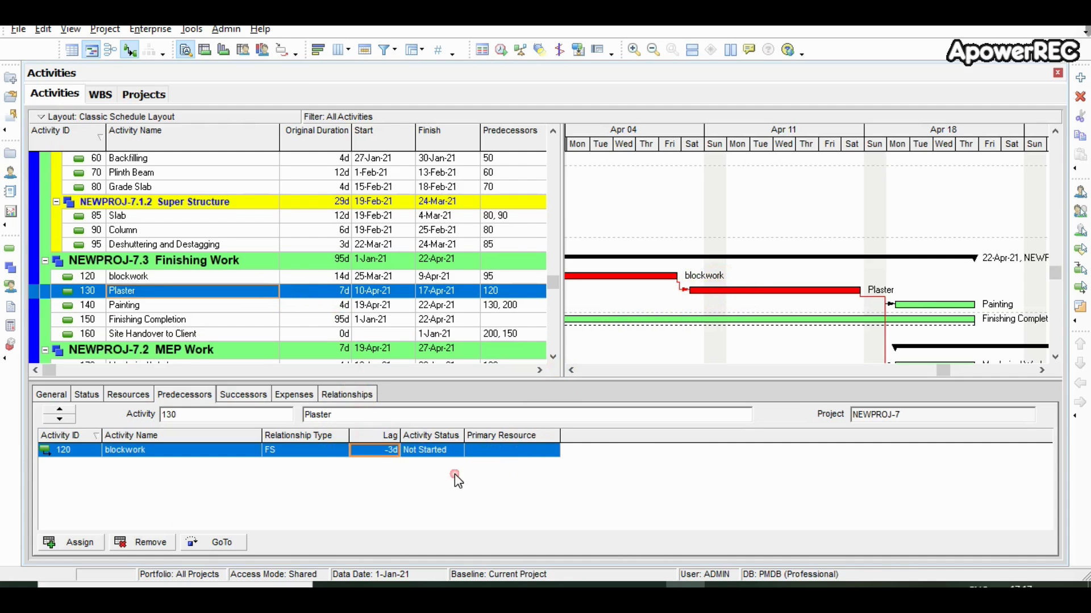
click(500, 50)
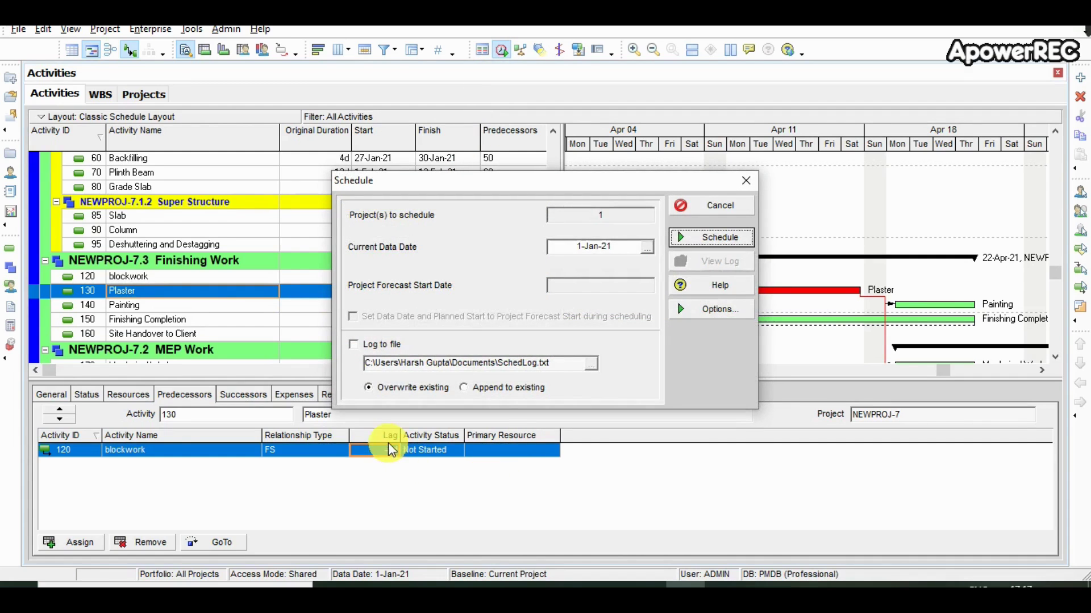
click(704, 238)
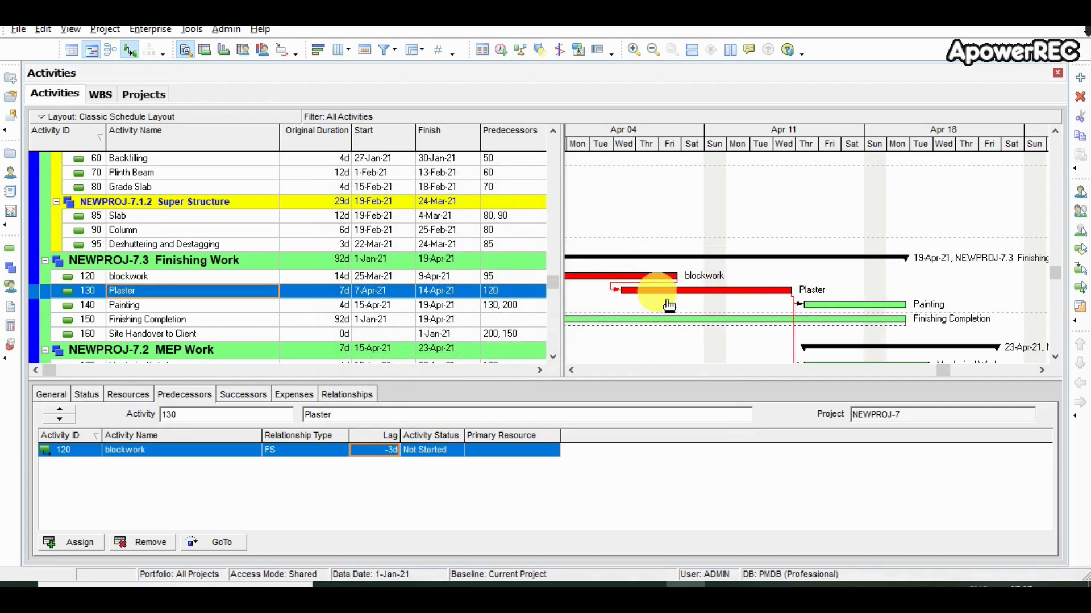
Assign Plaster as the predecessor of the Mechnical Work activity under MEP Work.
click(207, 310)
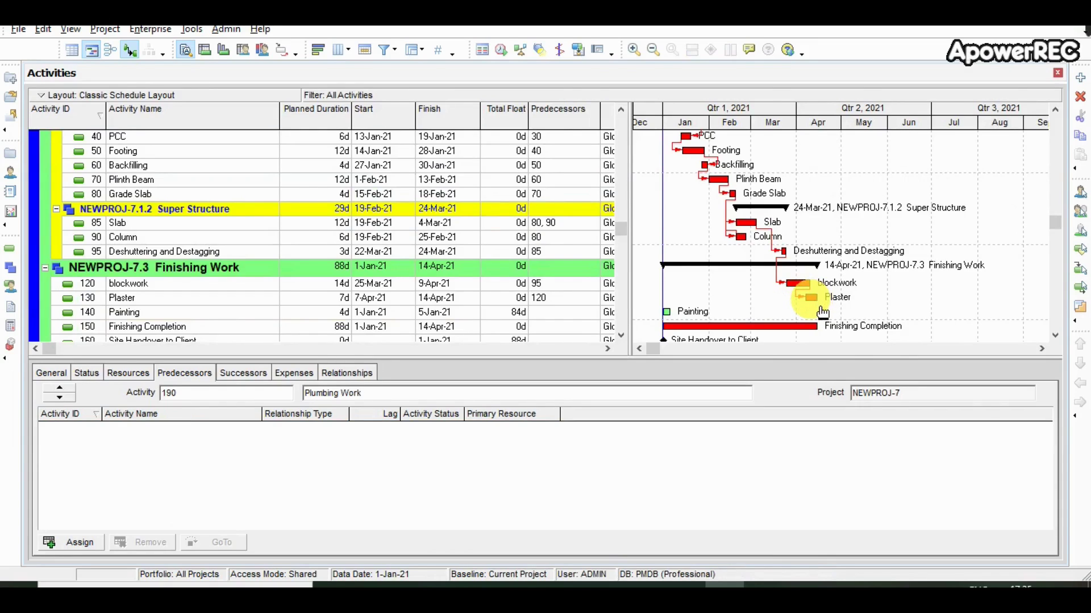
click(249, 313)
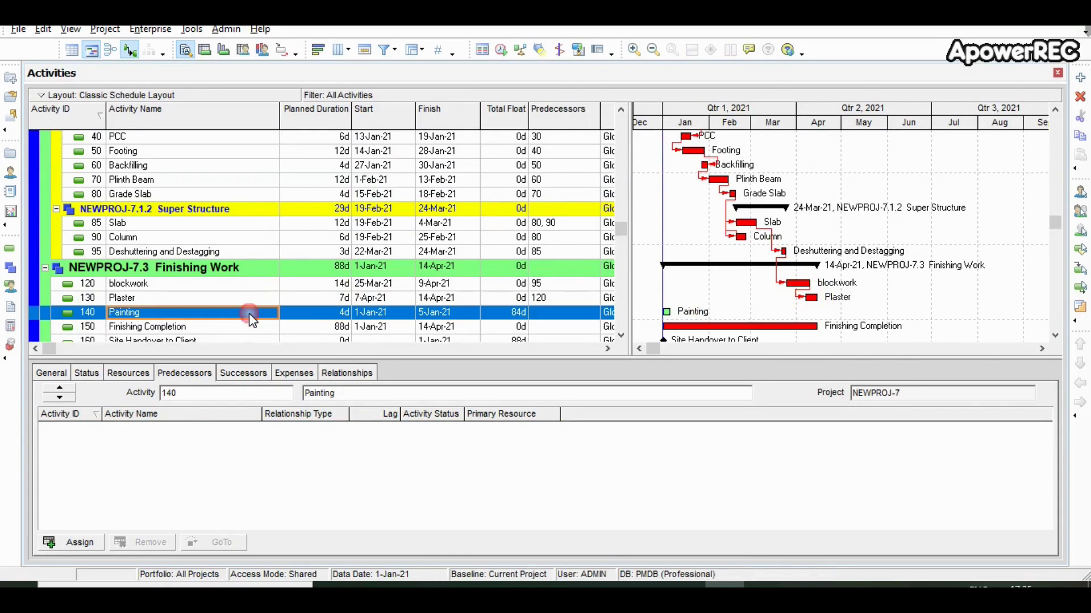
click(325, 301)
click(621, 335)
click(621, 336)
click(620, 336)
click(620, 336)
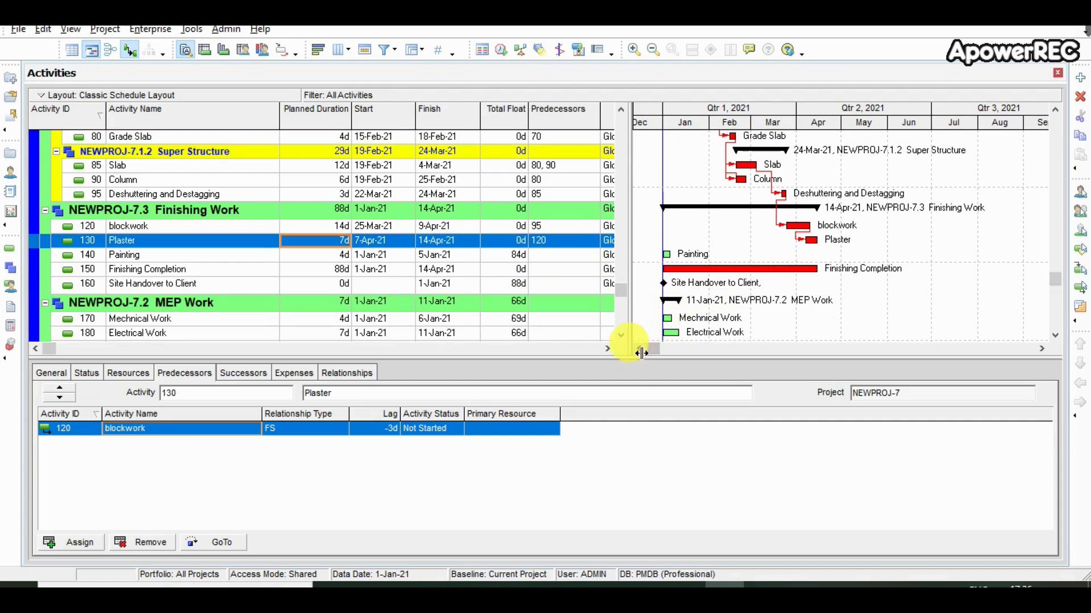
click(621, 336)
click(559, 304)
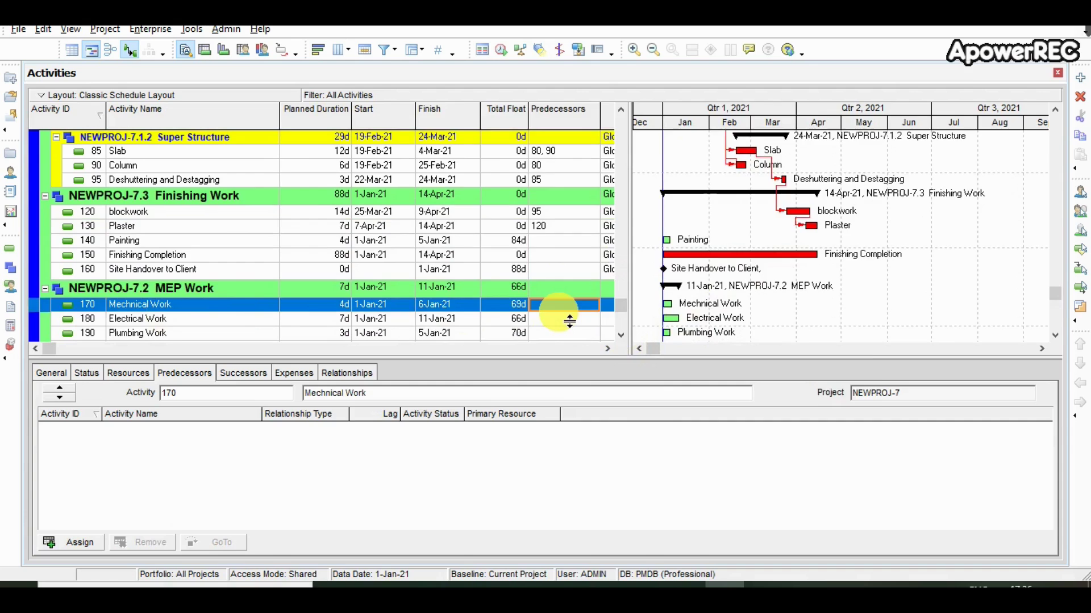
text(1)
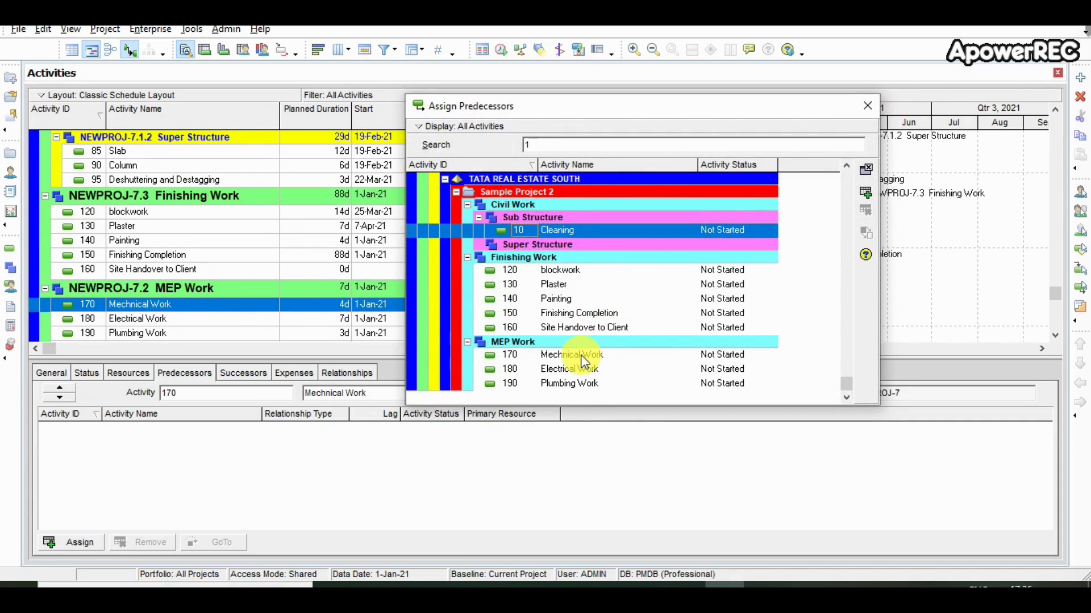
double_click(561, 290)
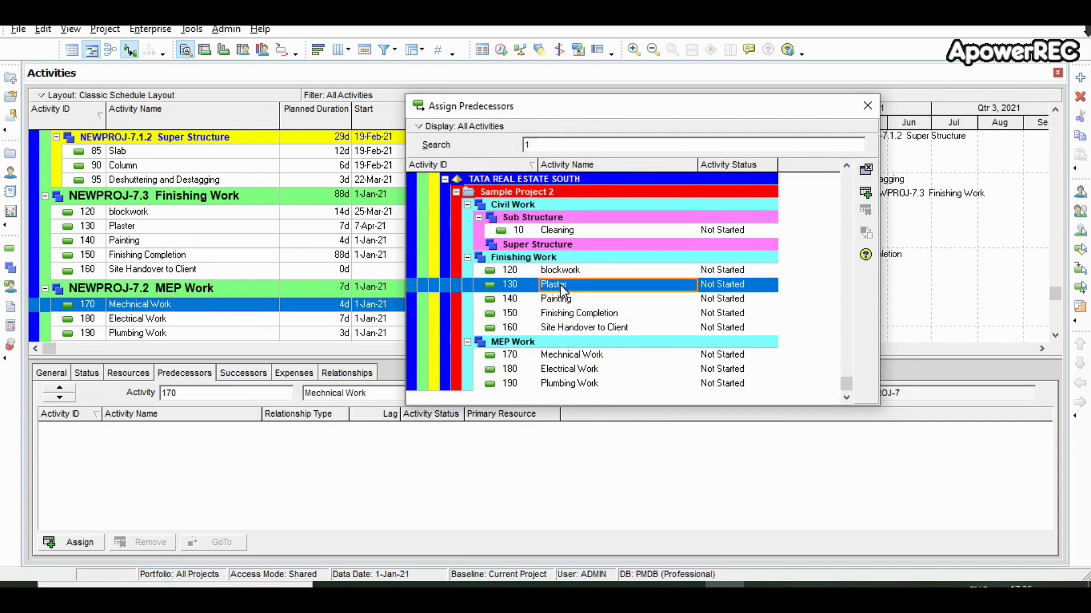
Assign Plaster as the predecessor of both Electrical Work and Plumbing Work, and reschedule the project.
click(196, 319)
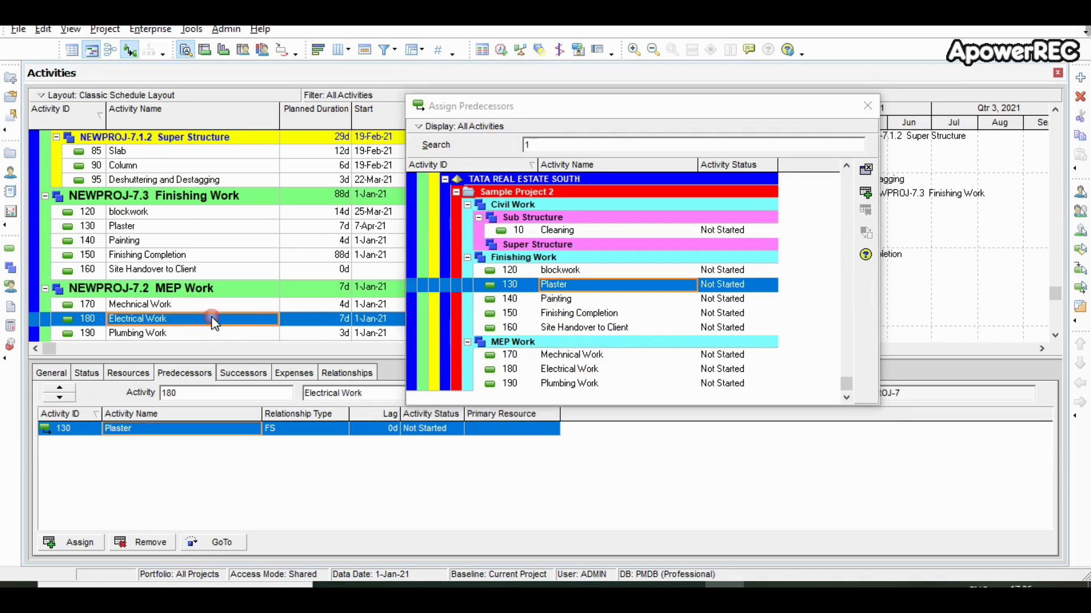
double_click(559, 287)
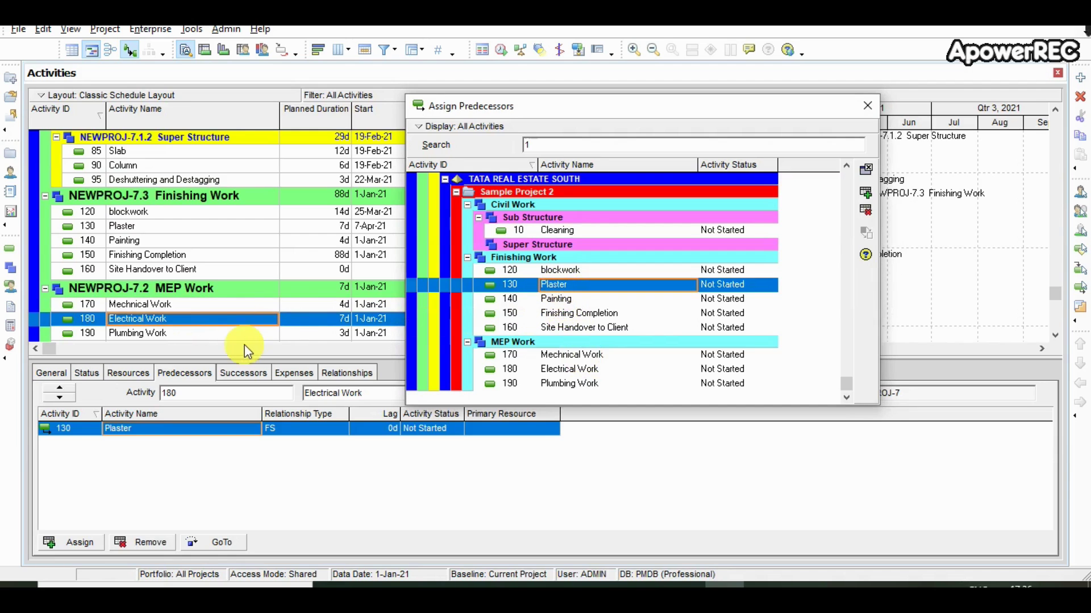
click(196, 334)
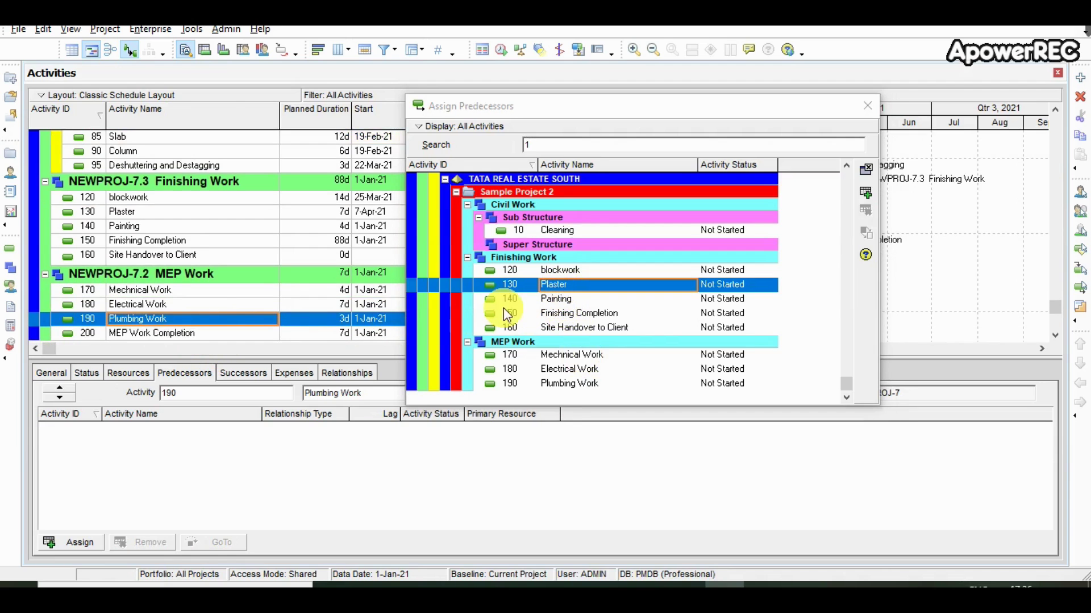
double_click(557, 285)
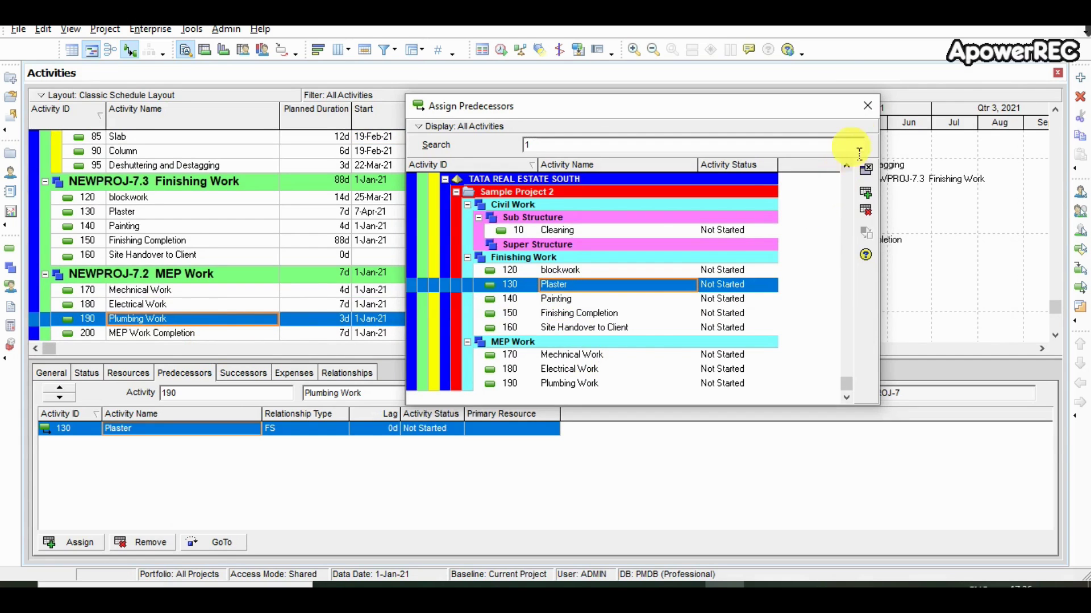
click(867, 107)
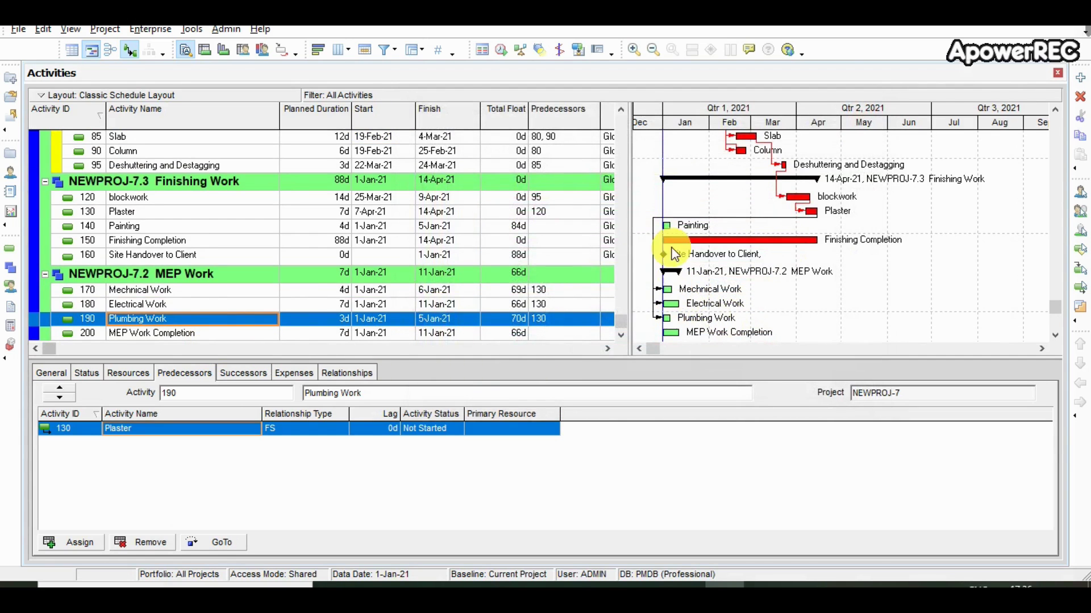
click(707, 238)
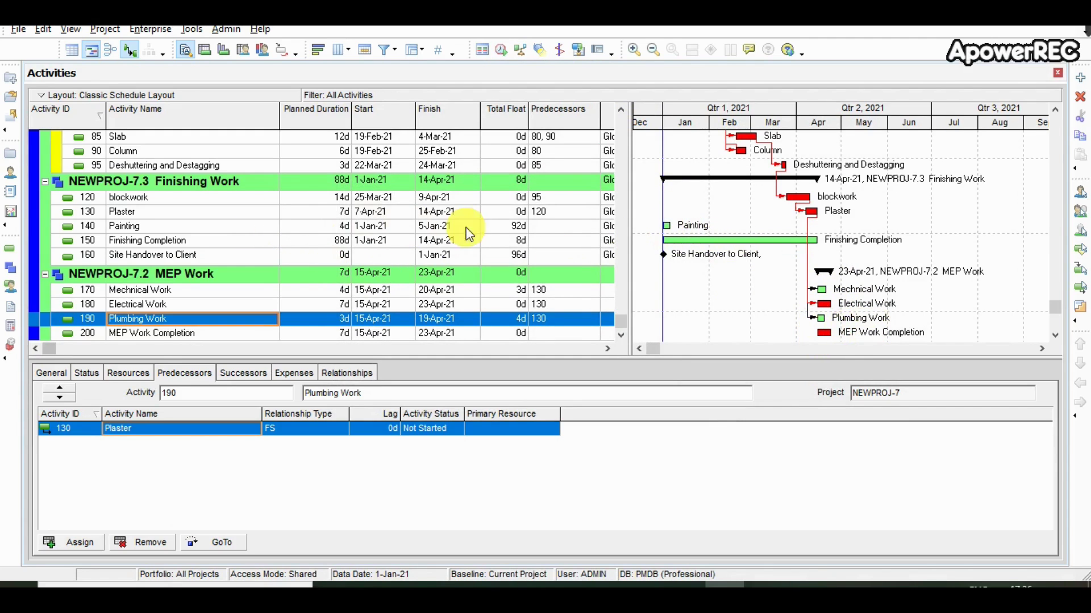
Assign Electrical Work as the predecessor of the Painting activity and reschedule the project.
click(561, 226)
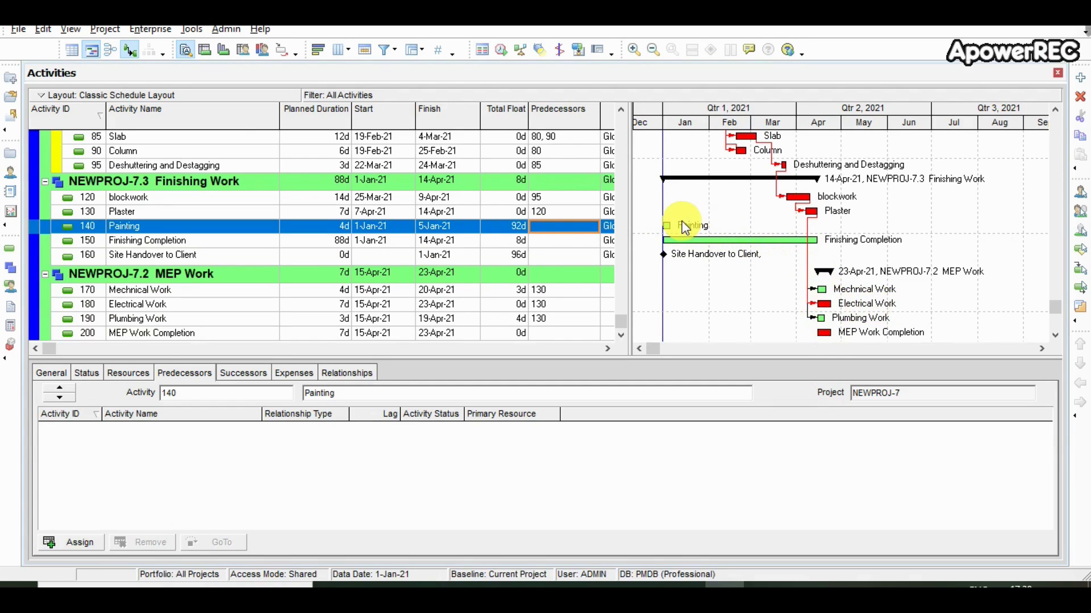
click(165, 306)
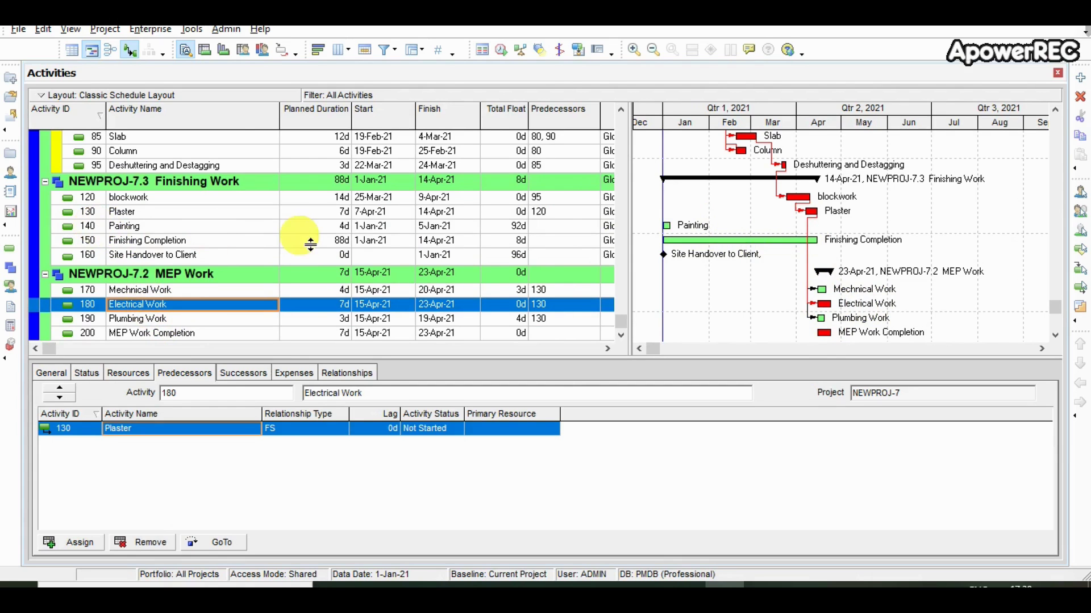
click(561, 226)
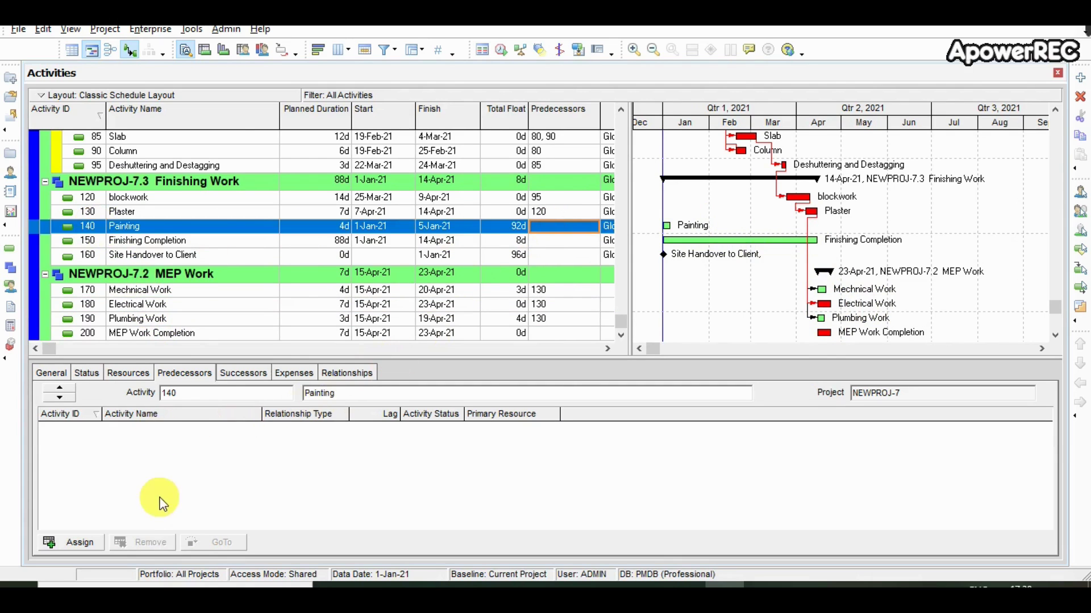
click(81, 542)
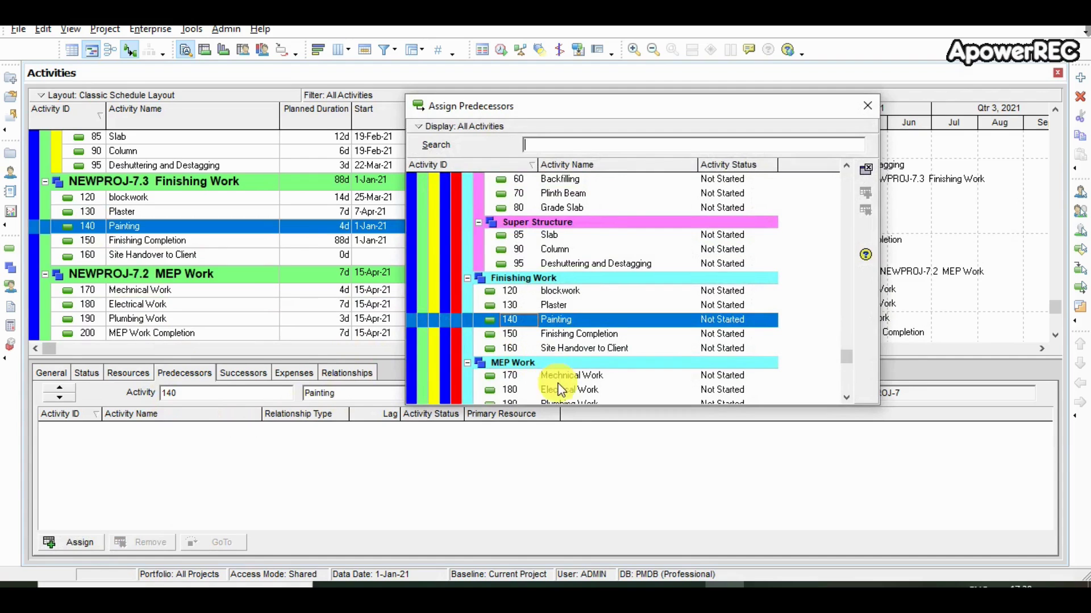
double_click(560, 390)
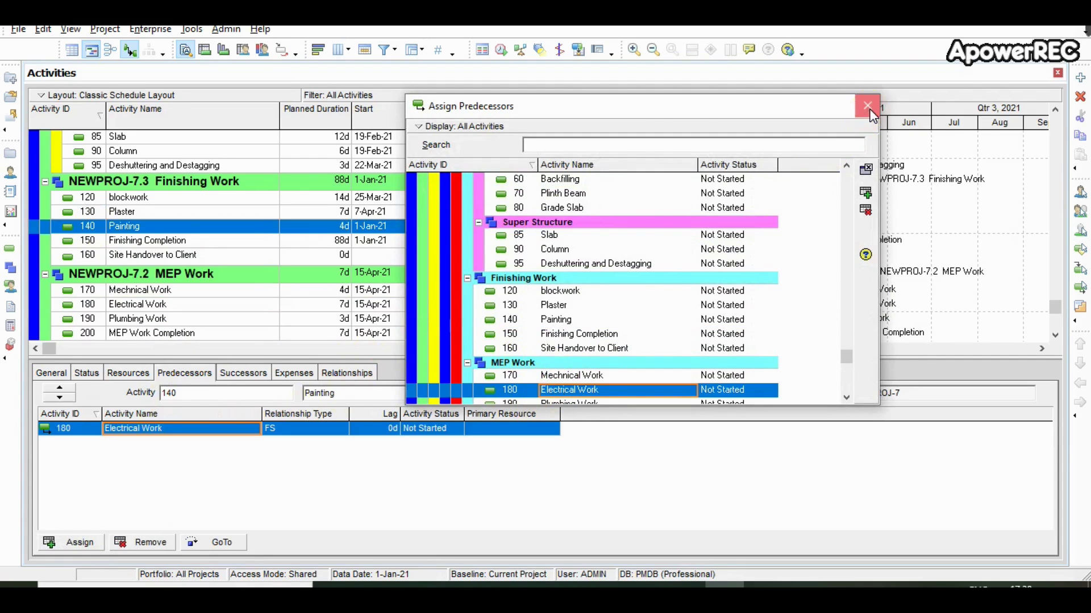
click(868, 107)
click(502, 50)
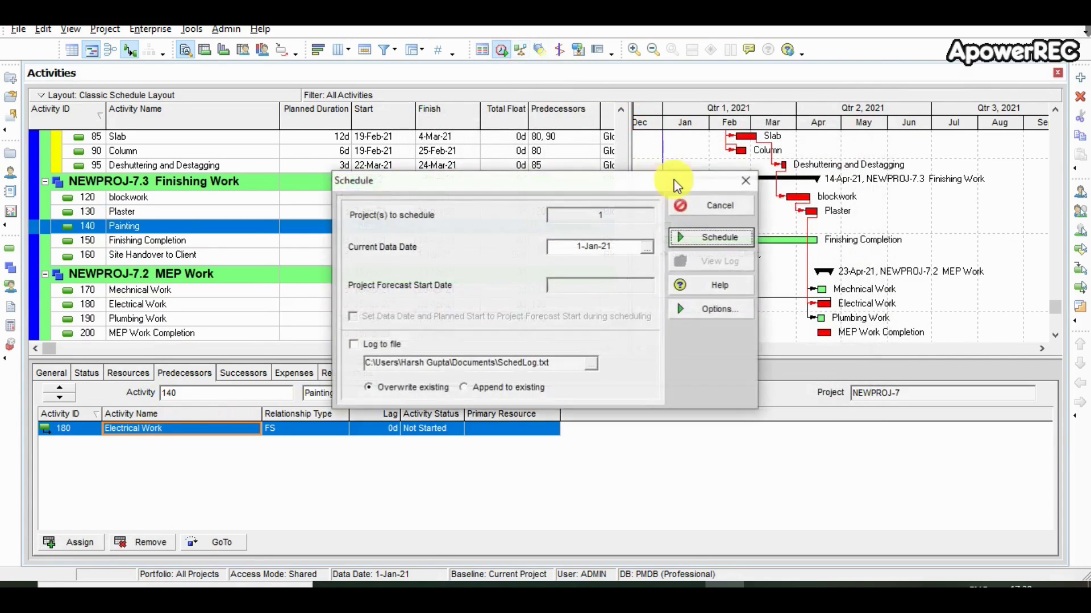
click(710, 238)
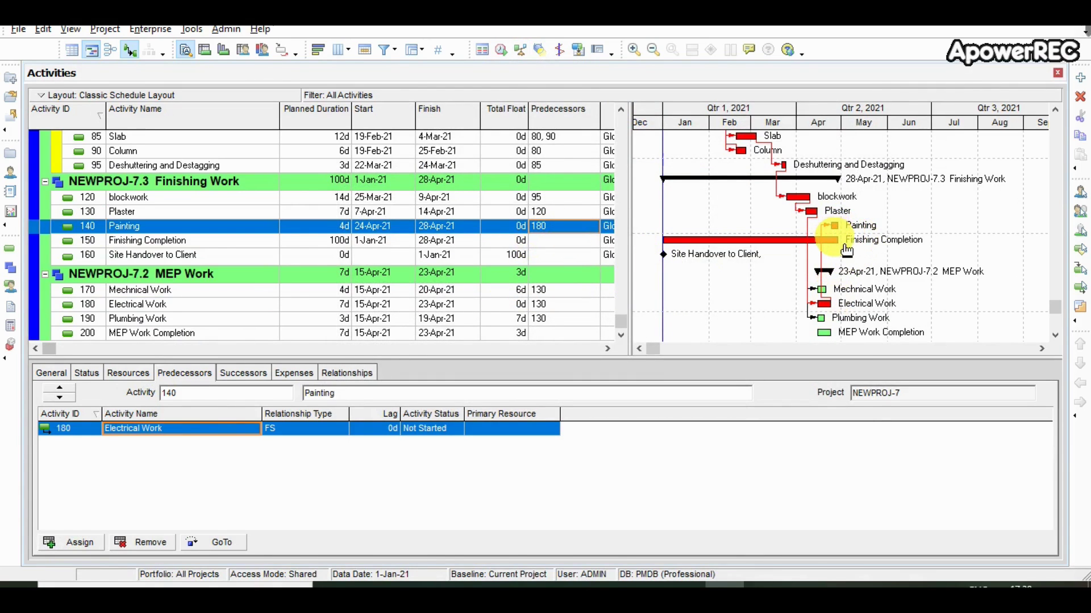
click(551, 256)
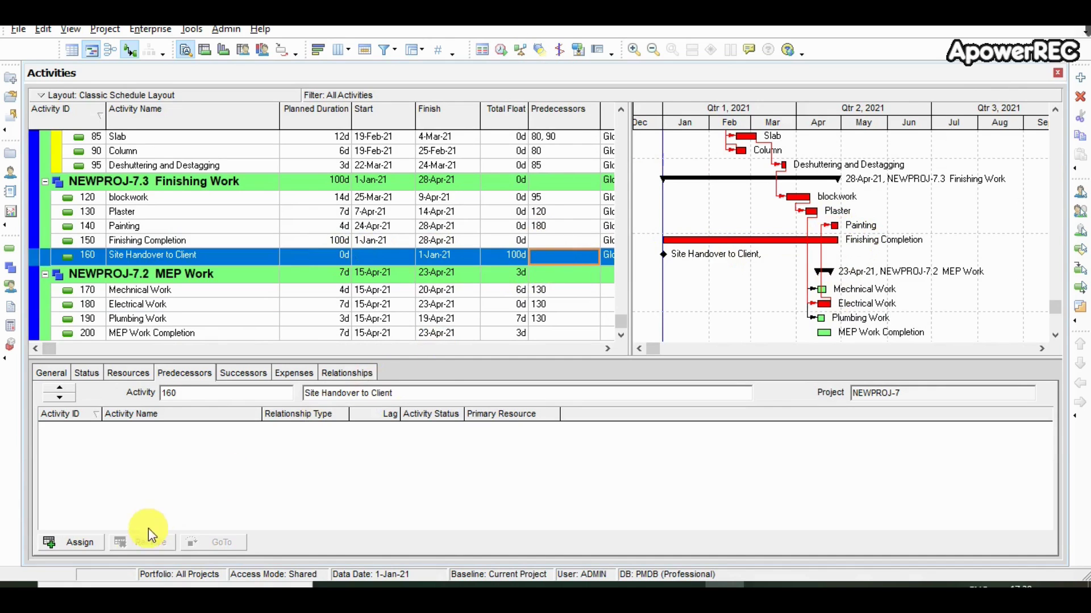
click(80, 543)
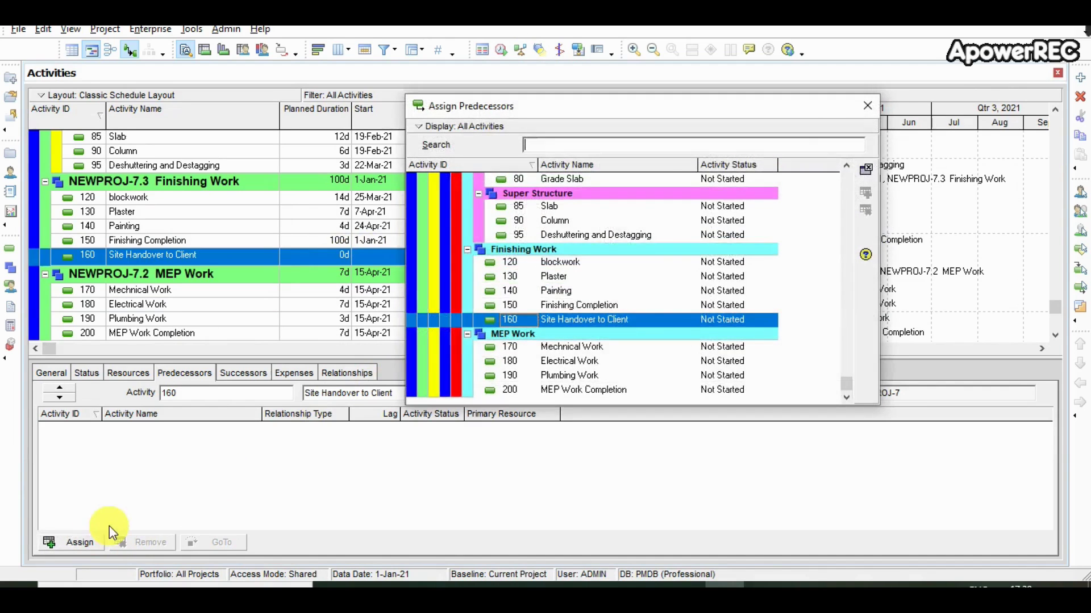
double_click(521, 293)
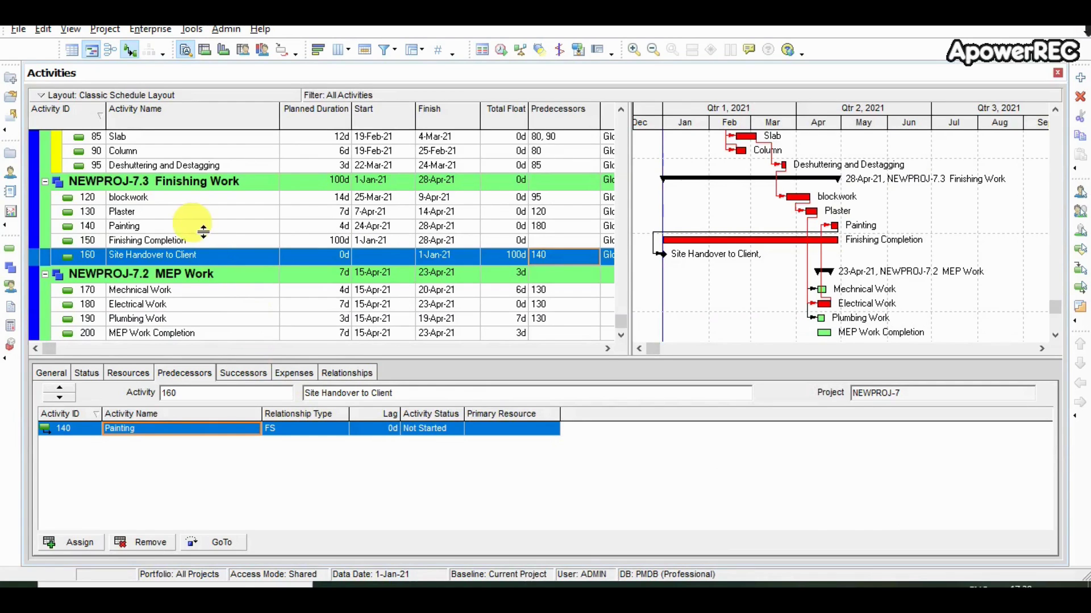
double_click(549, 265)
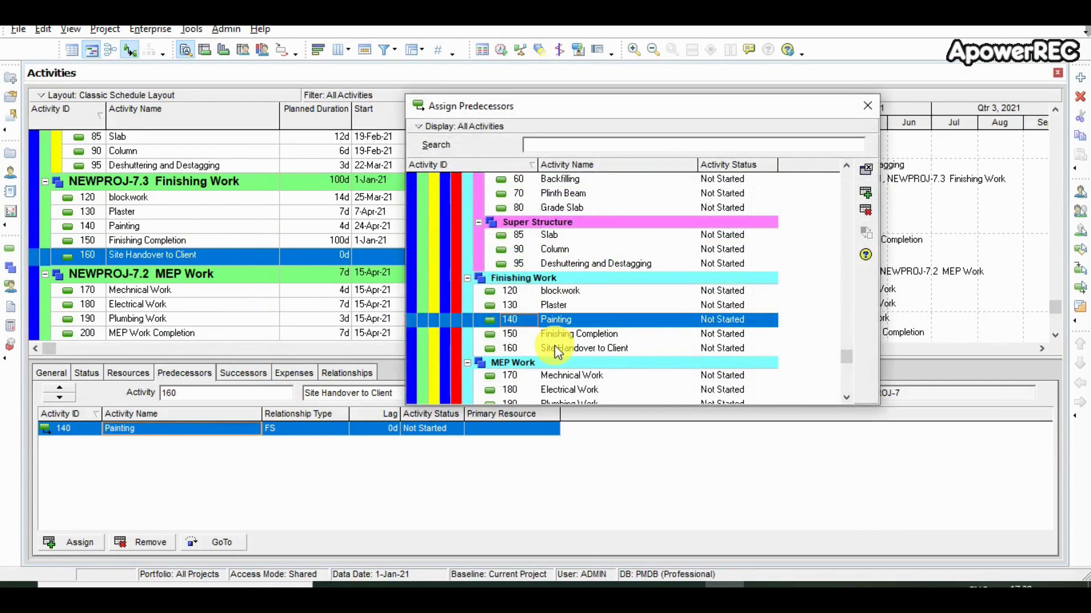
double_click(561, 320)
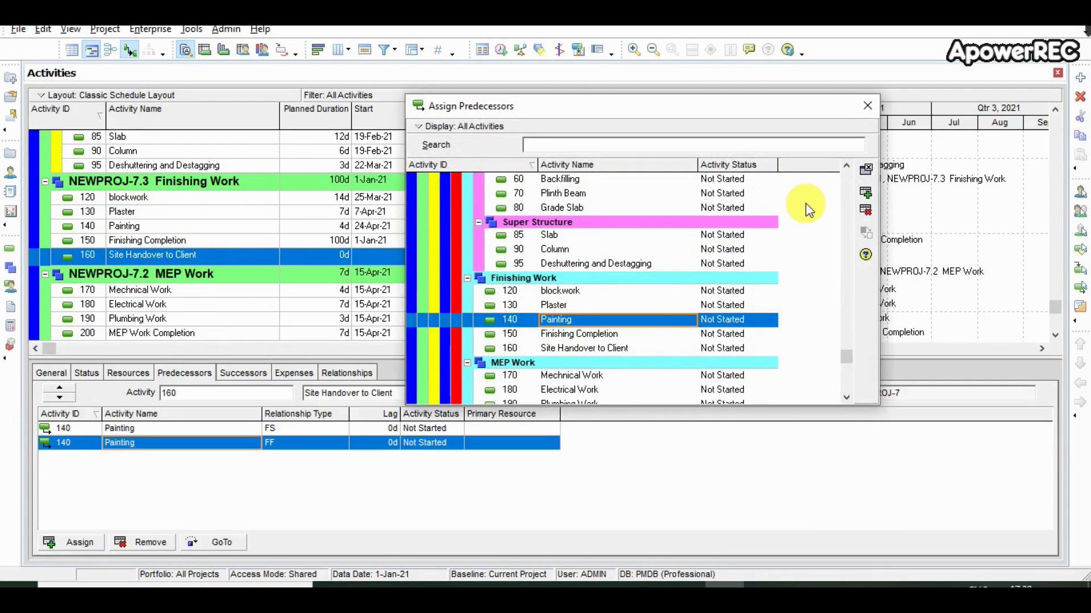
click(867, 107)
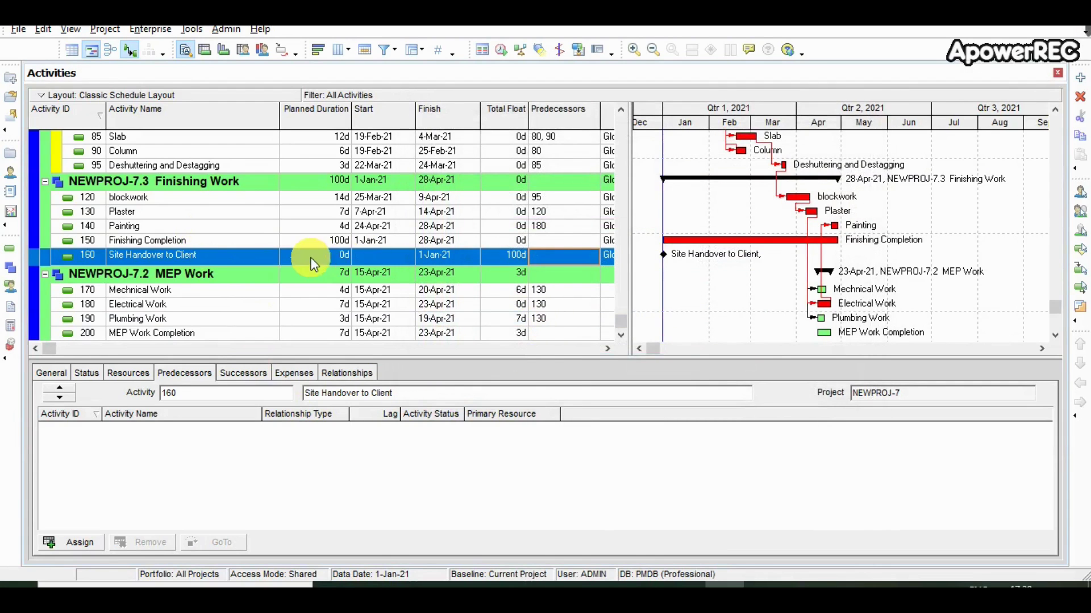
Assign Painting as the predecessor of the Site Handover to Client activity and reschedule the project.
double_click(559, 258)
click(558, 319)
double_click(558, 319)
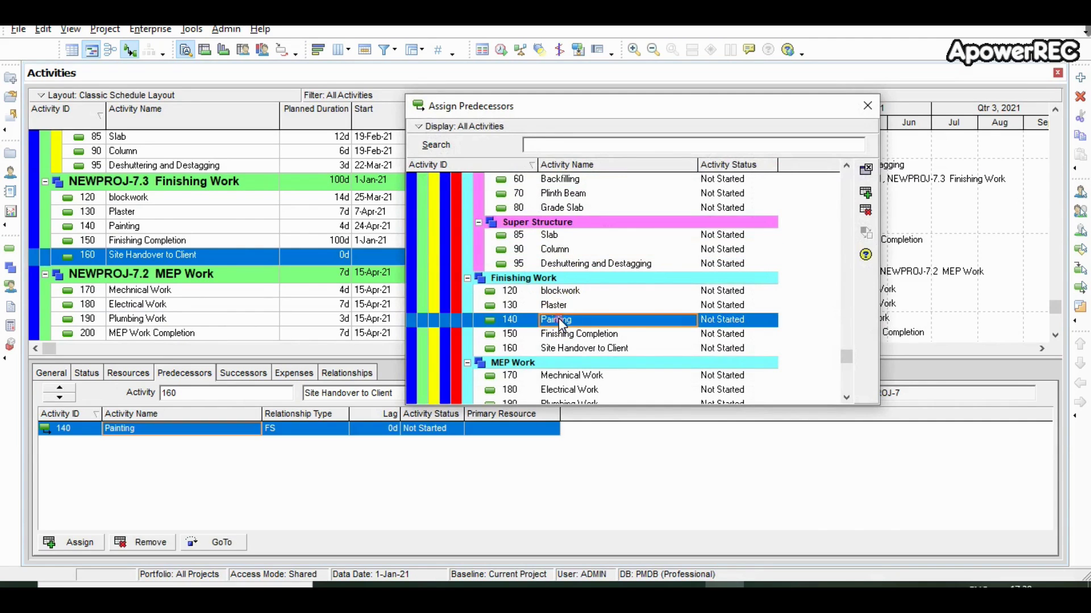
click(866, 106)
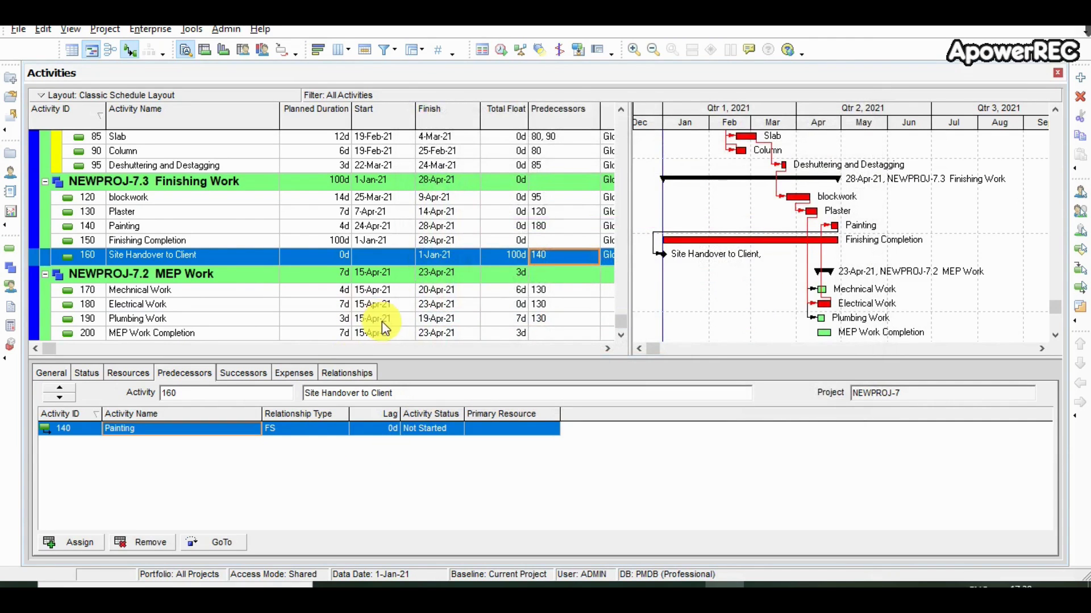
click(501, 50)
click(714, 238)
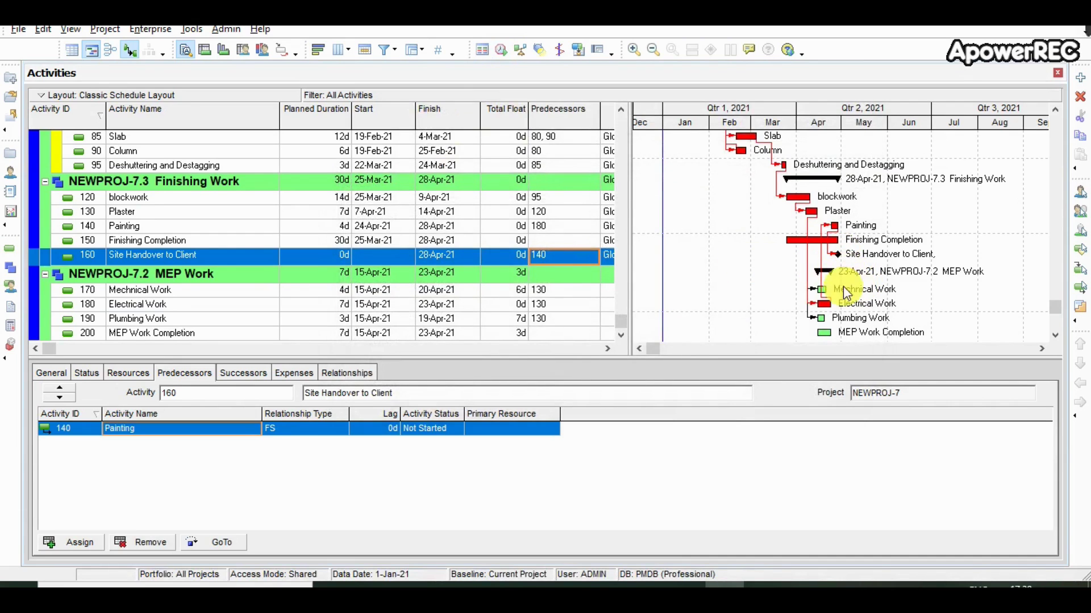
Change the relationship type between Slab and its predecessor Column to FF and reschedule the project.
click(622, 327)
drag(622, 327, 620, 130)
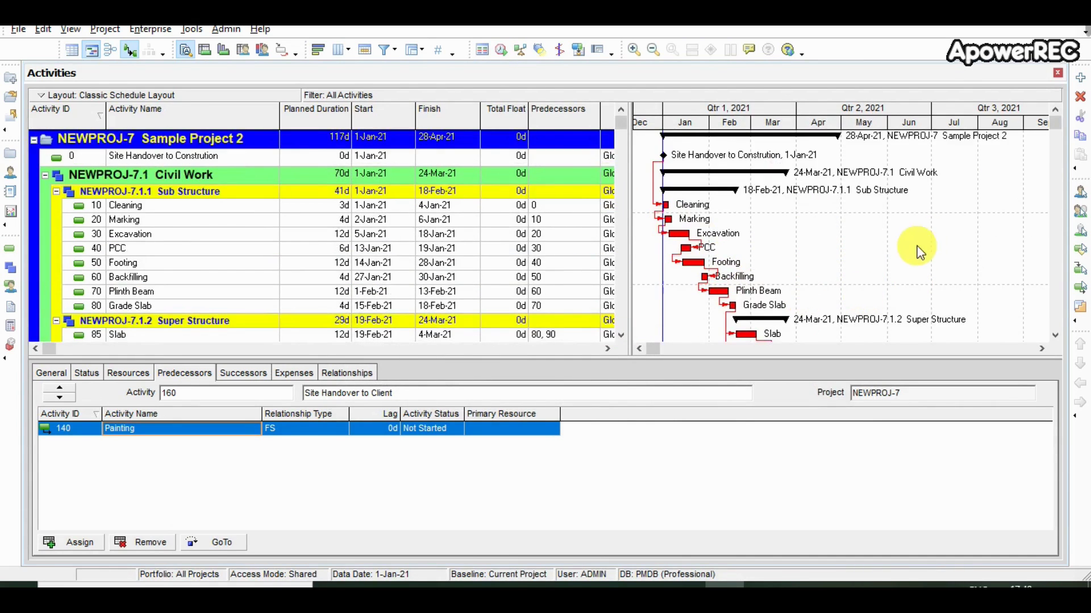
drag(1054, 139, 1053, 319)
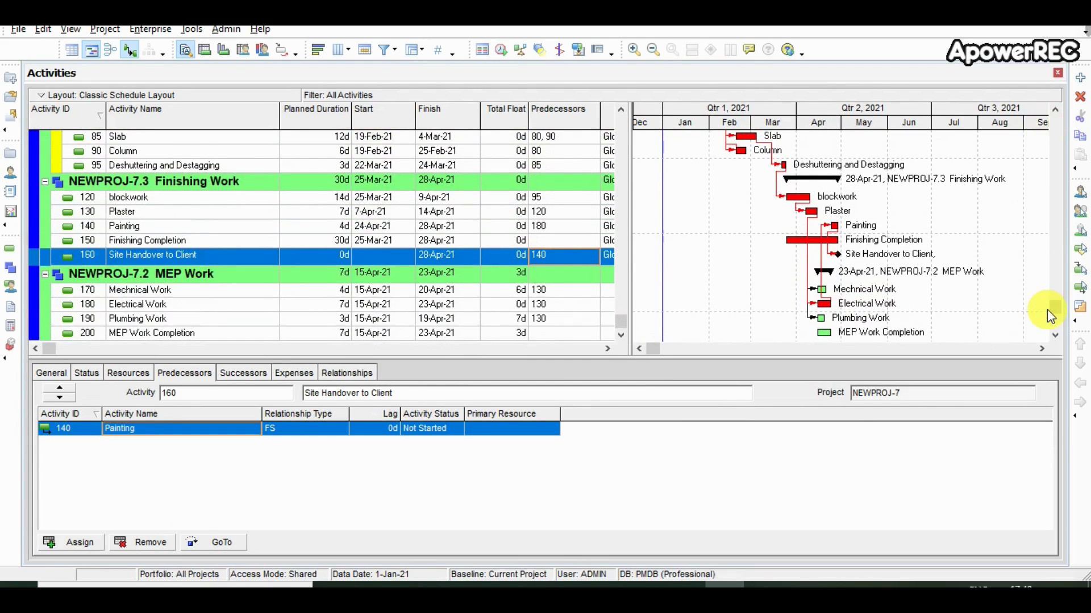
click(1048, 306)
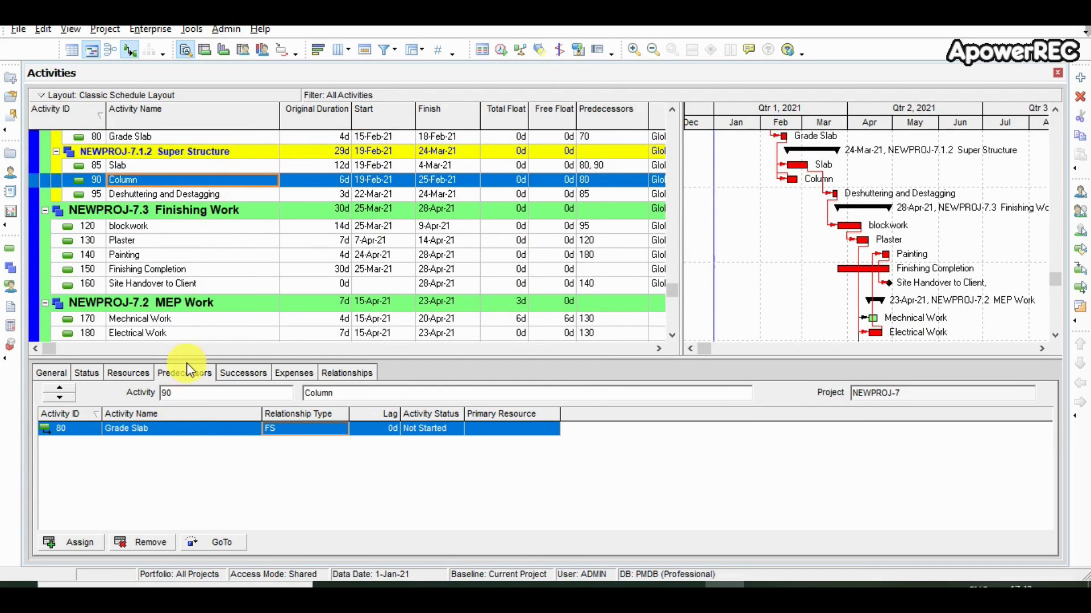
key(Up)
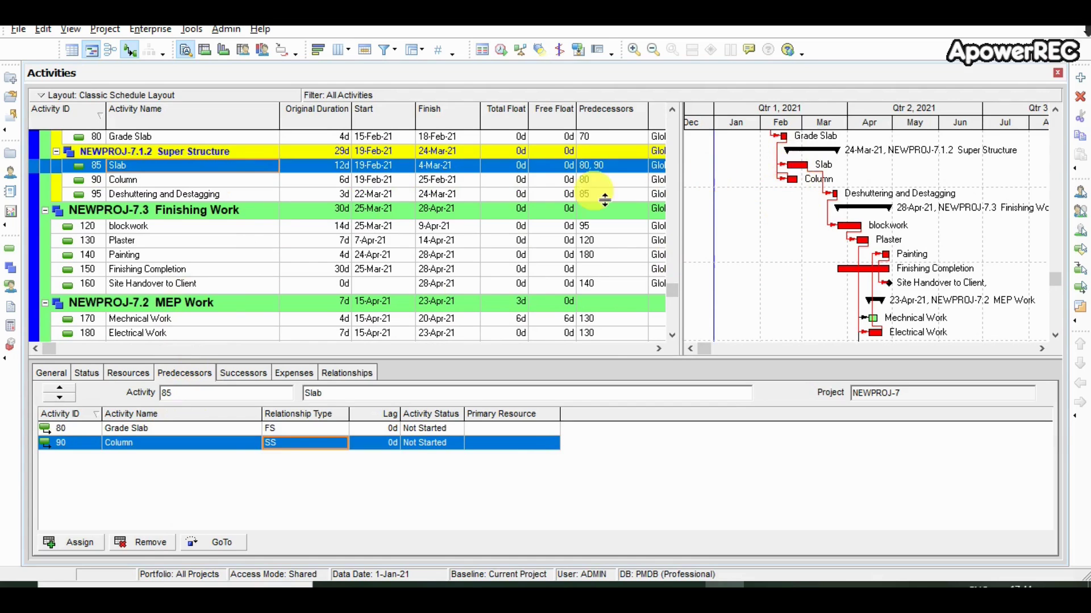
click(278, 444)
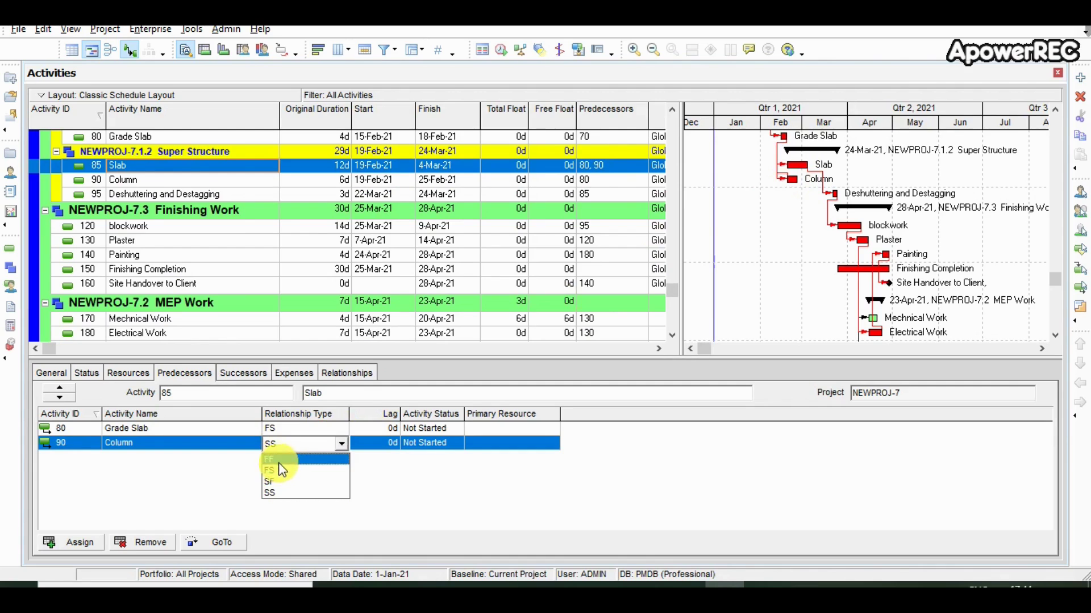
click(295, 456)
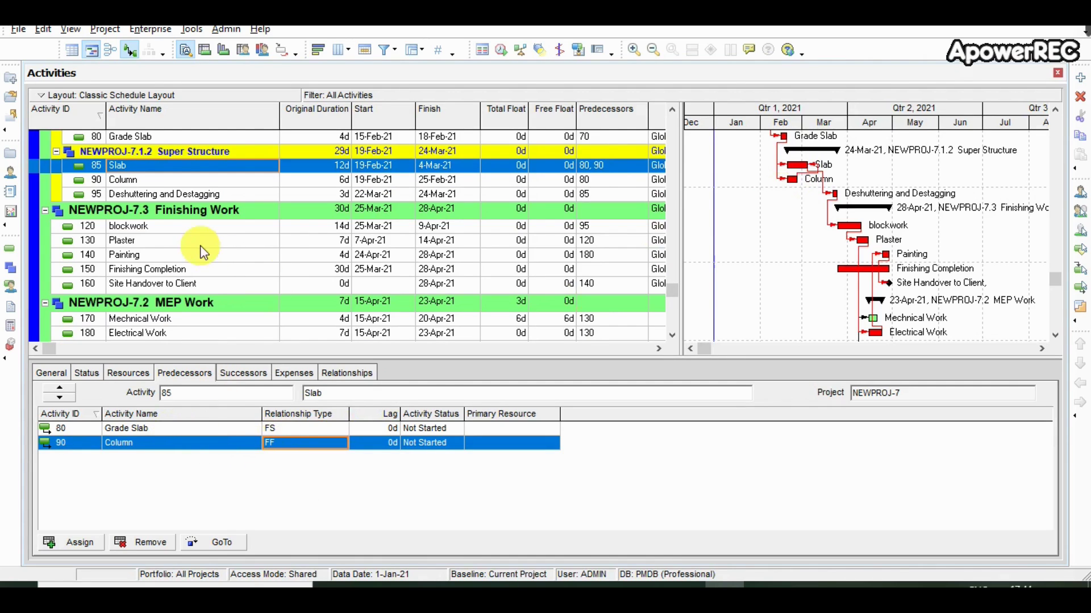
click(501, 49)
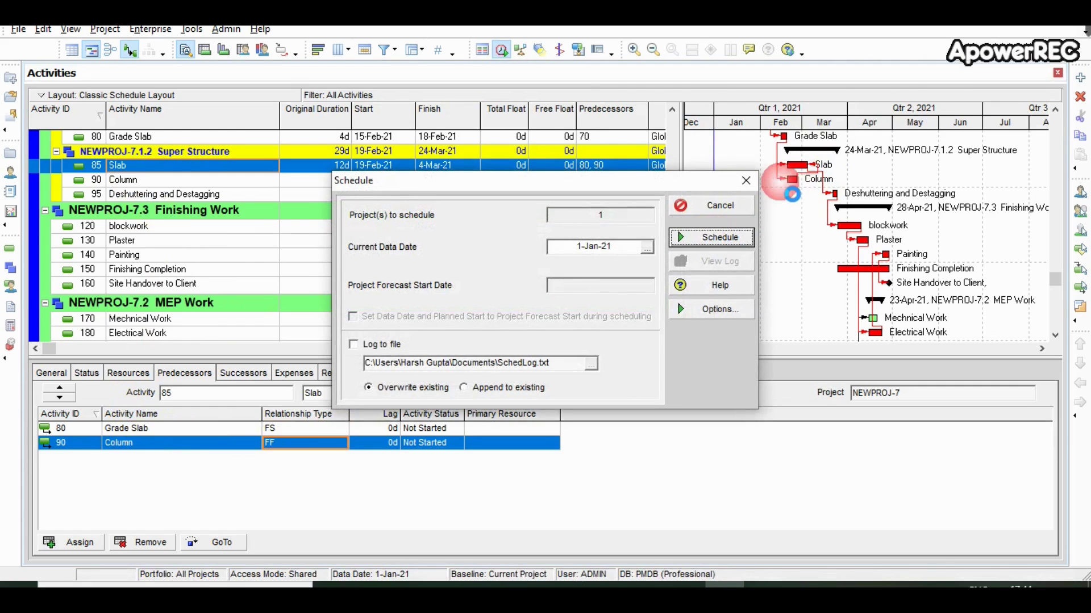
key(Return)
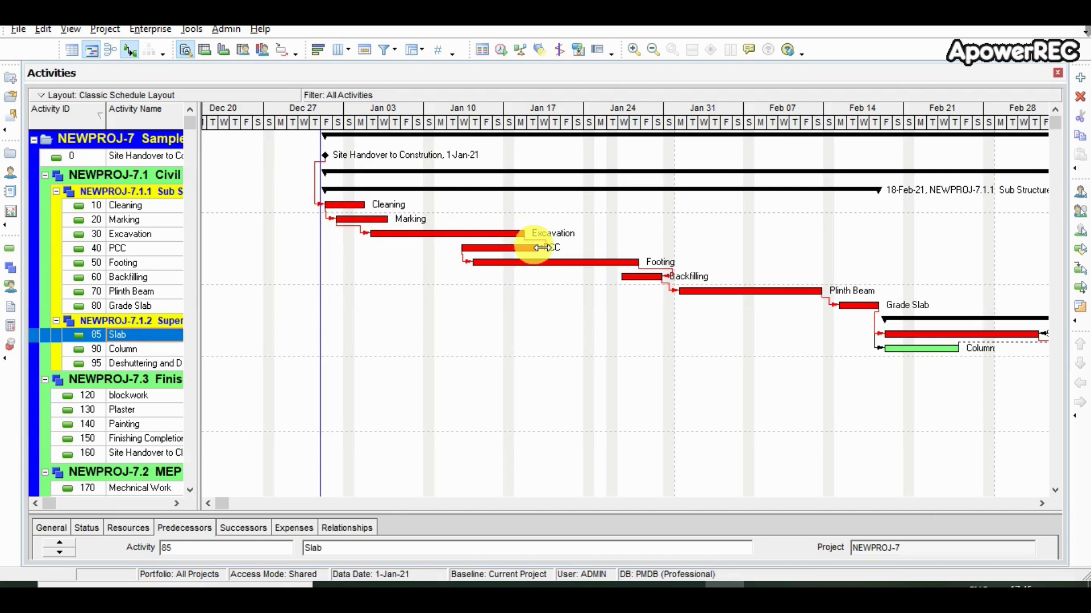
Examine the relationship links between the Sub Structure and Super Structure bars in the Gantt chart, from Excavation through Column.
drag(545, 250, 542, 249)
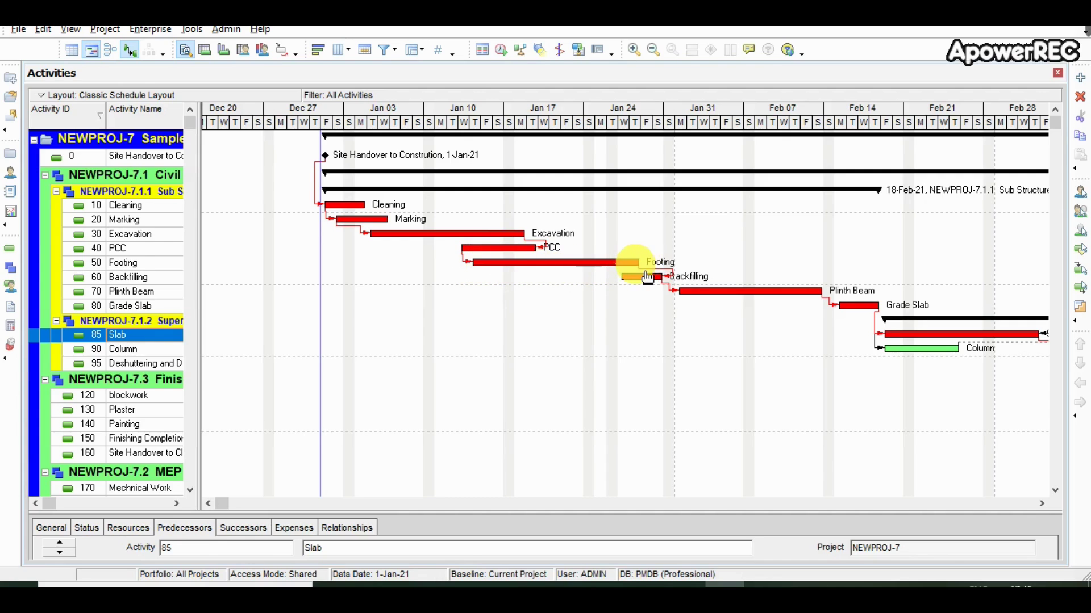
mouse_move(645, 265)
mouse_down()
mouse_move(670, 287)
mouse_move(657, 277)
mouse_up()
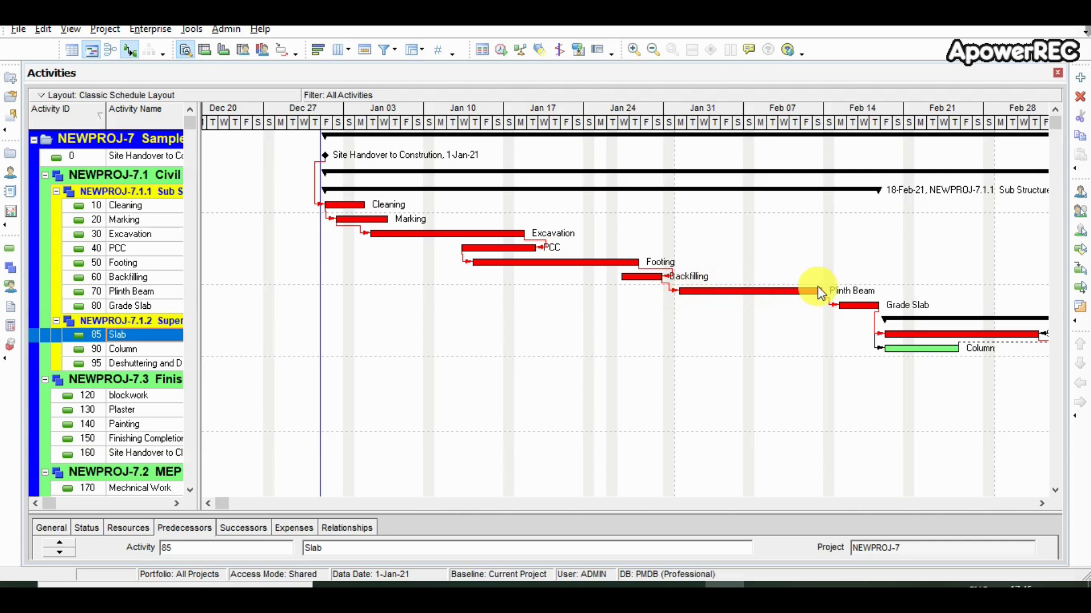
drag(830, 305, 865, 313)
drag(226, 507, 457, 510)
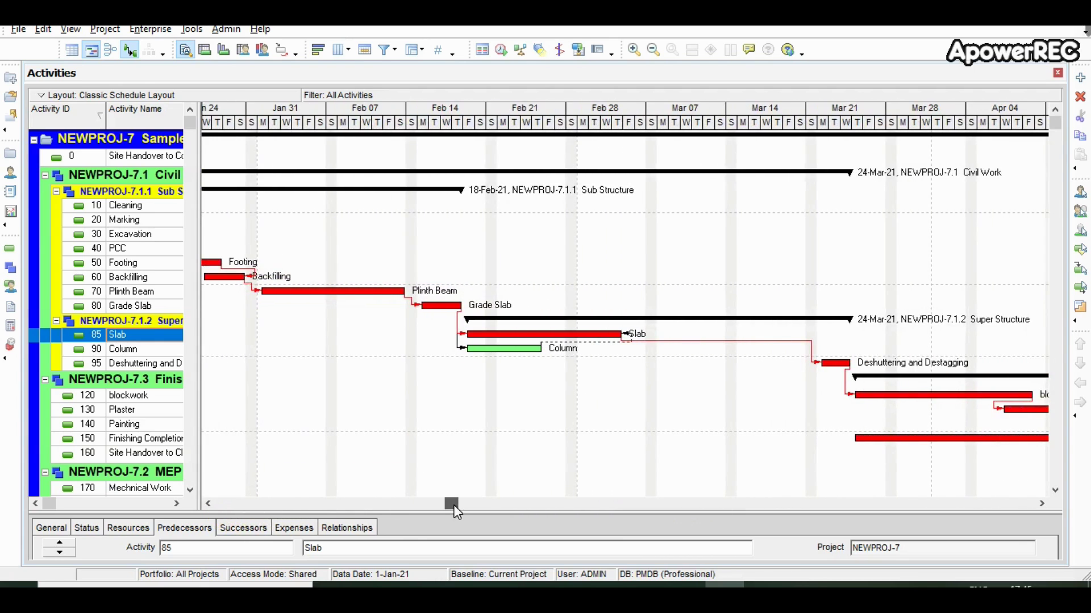
drag(458, 307, 476, 333)
mouse_move(620, 335)
mouse_down()
mouse_move(637, 348)
mouse_move(551, 357)
mouse_up()
click(534, 348)
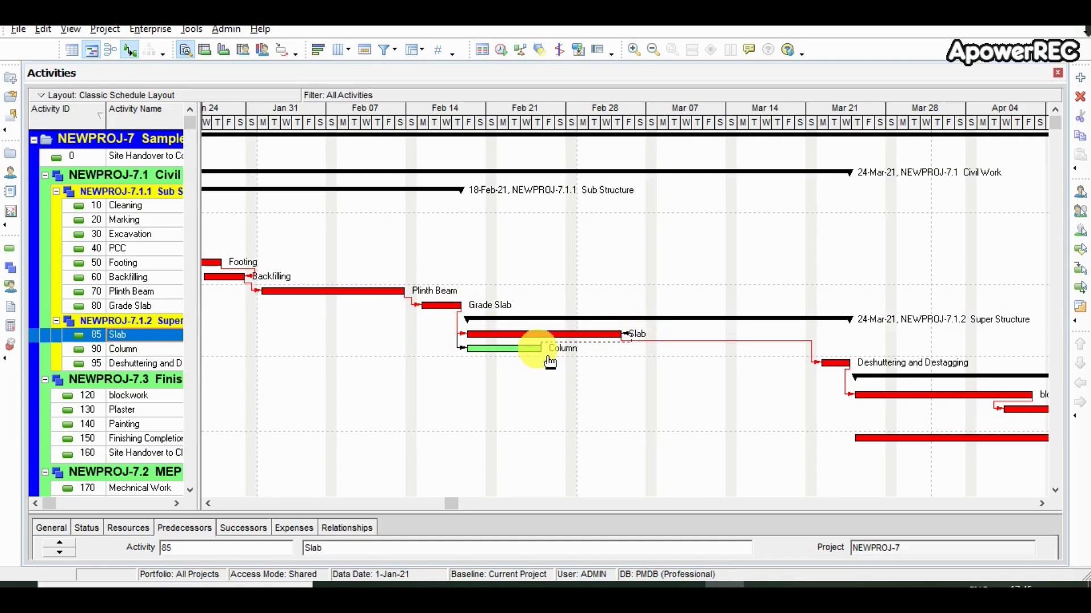
click(536, 350)
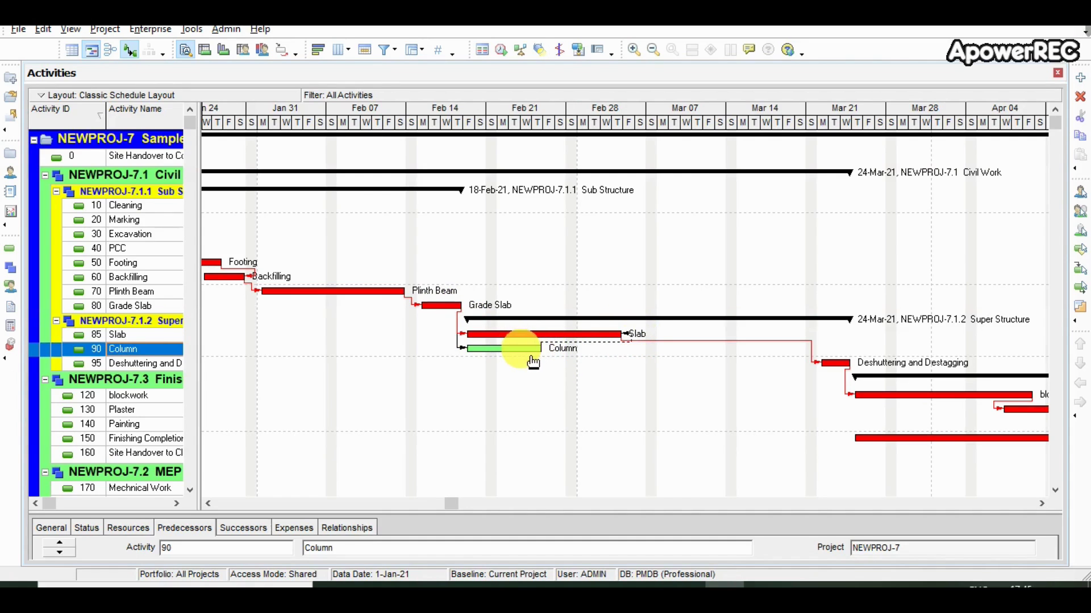
Check the predecessor lags of Column and Slab, and examine the Finishing Work and MEP Work links in the Gantt chart.
drag(411, 506, 427, 378)
click(385, 457)
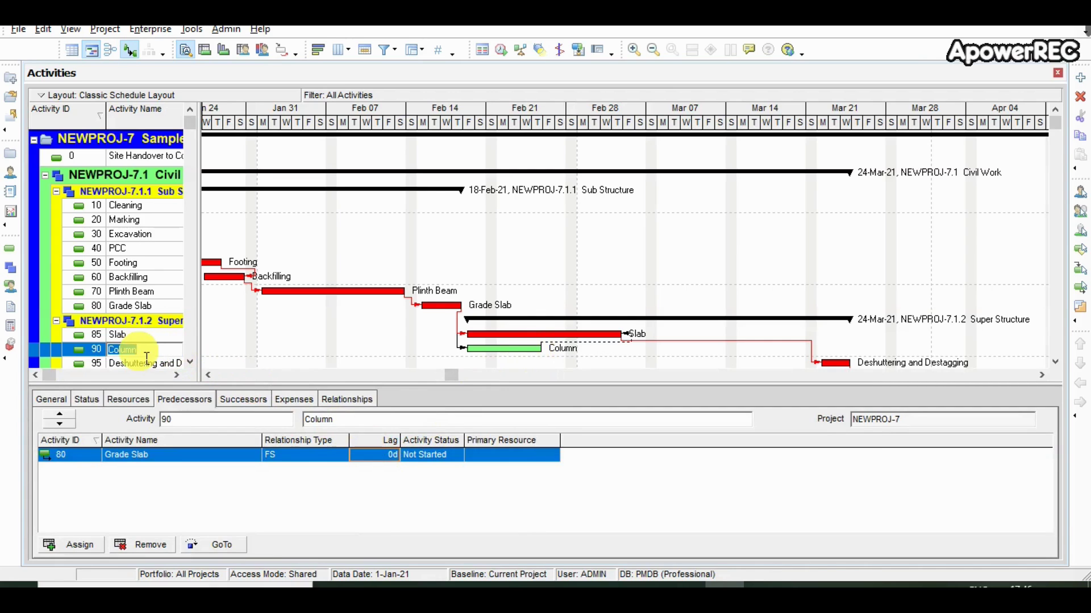
click(141, 336)
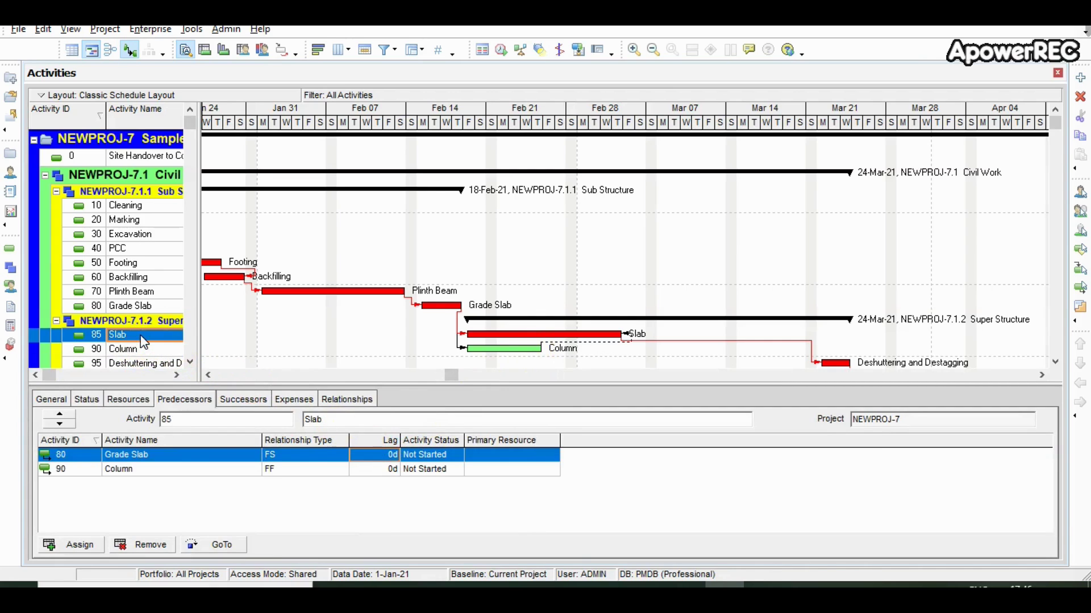
click(388, 471)
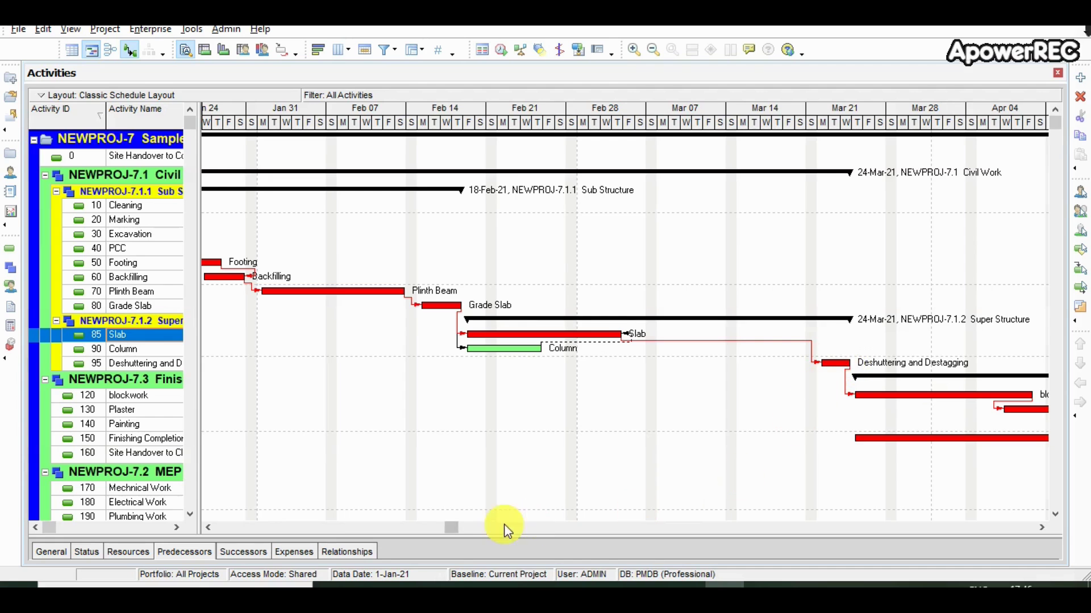
drag(452, 529, 713, 530)
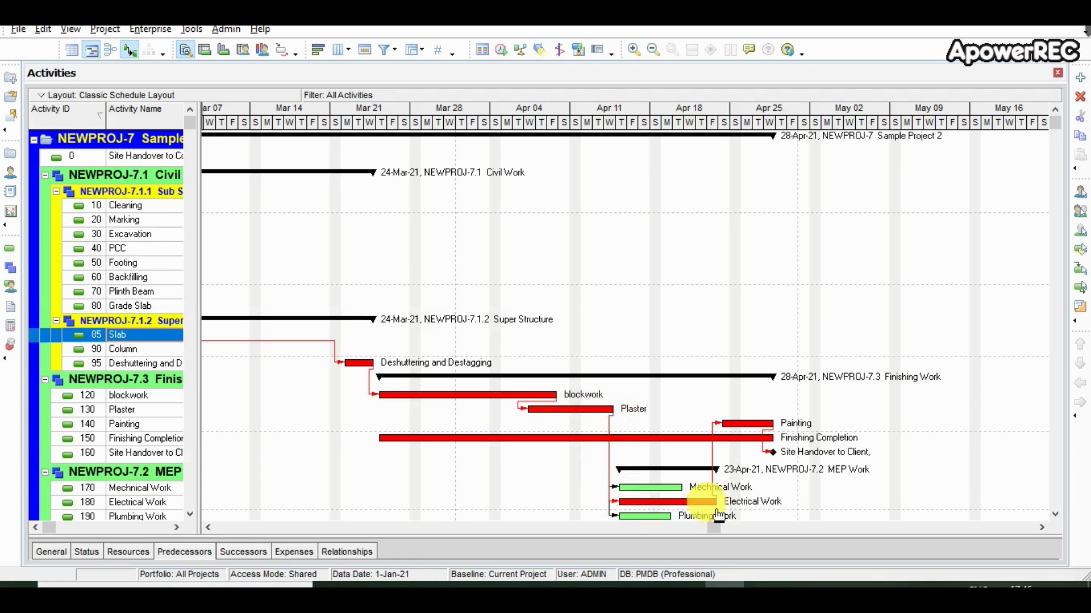
click(1056, 515)
click(1056, 515)
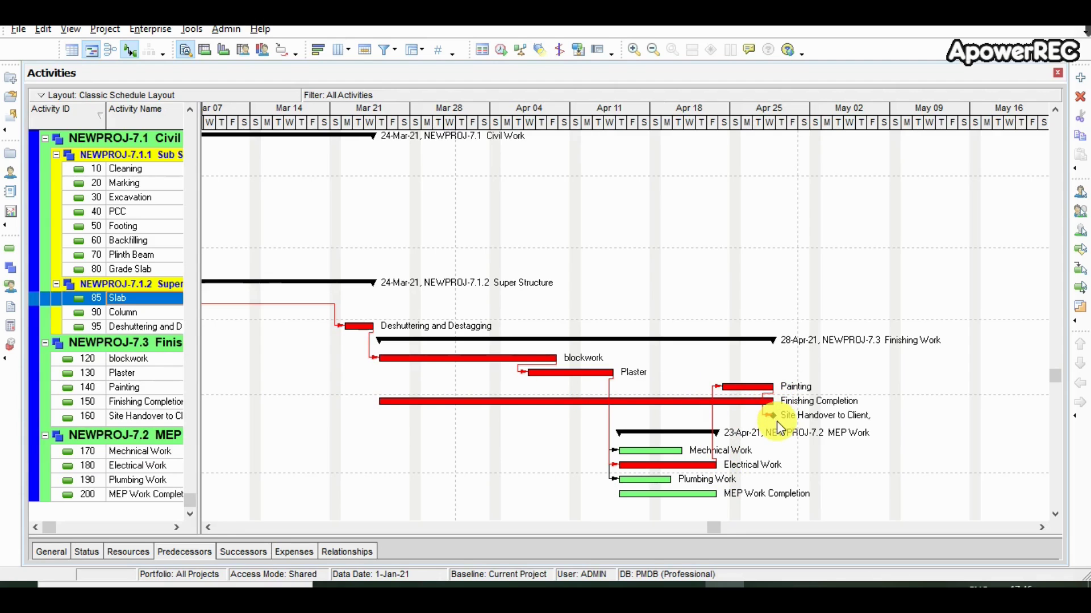
Set the lag of Site Handover to Client's relationship with its predecessor Painting to 2 days and reschedule the project.
drag(212, 433, 553, 437)
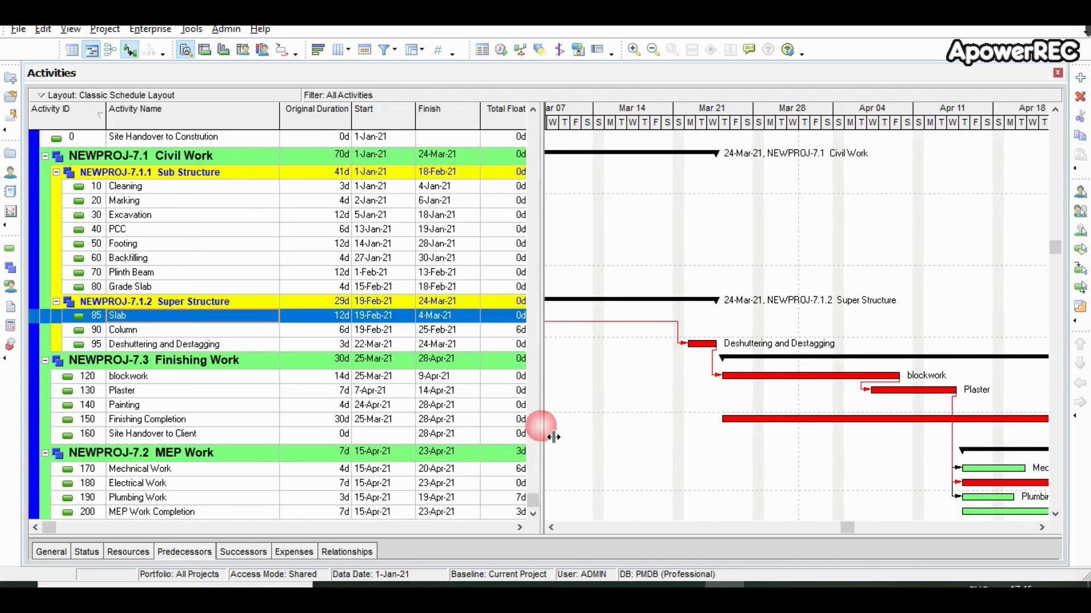
click(451, 436)
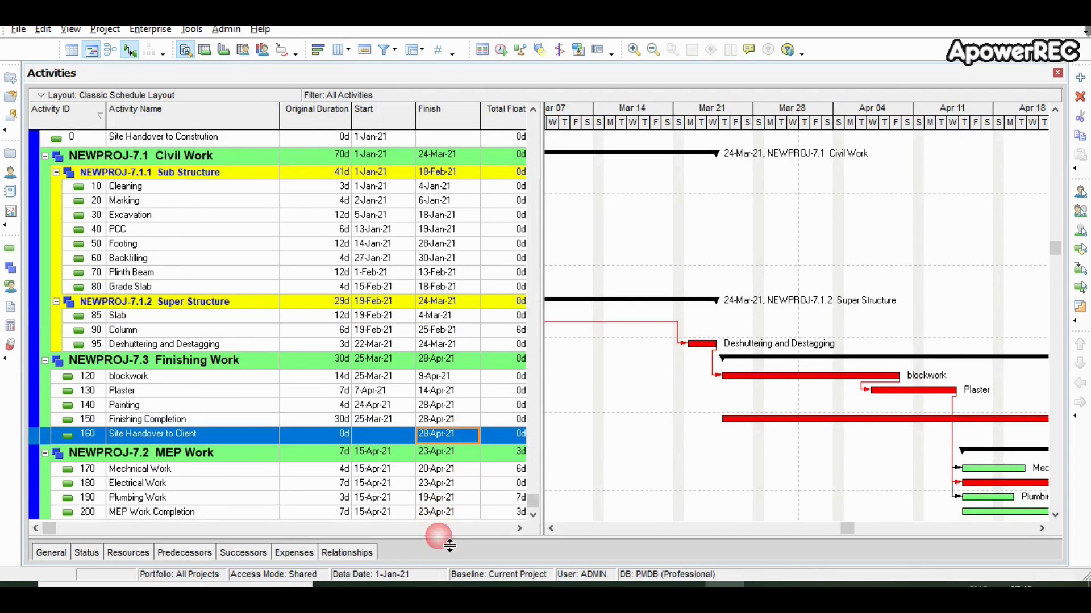
drag(439, 534, 439, 413)
click(372, 487)
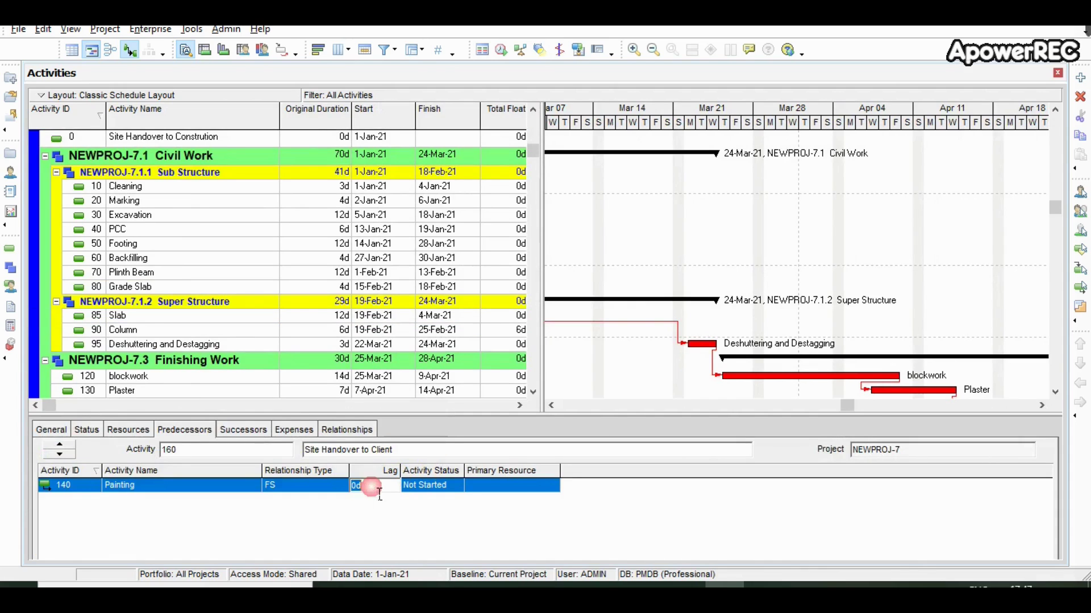
text(2)
key(Return)
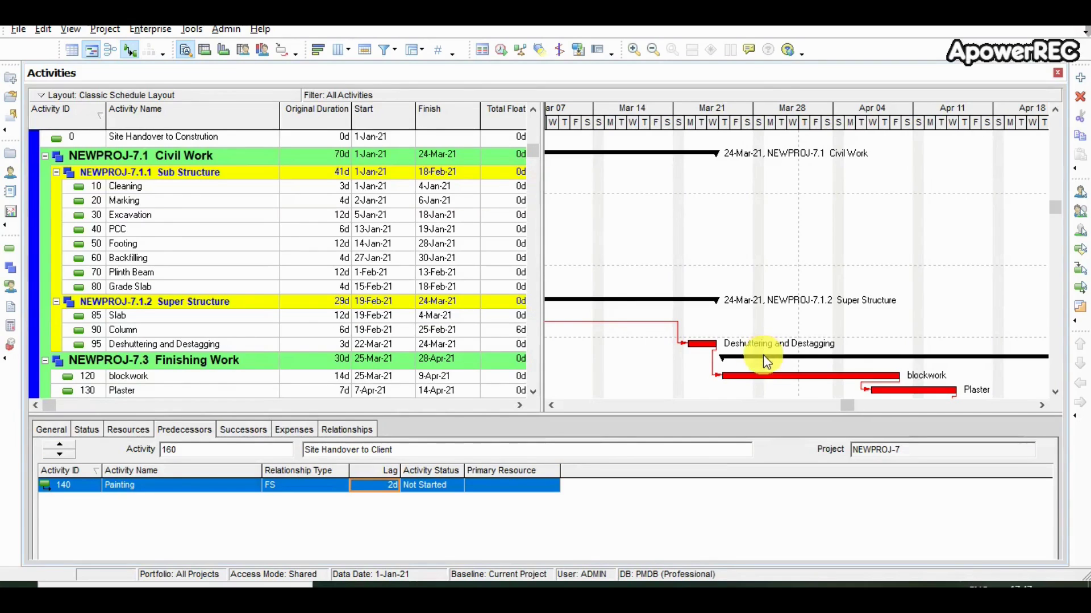
click(1055, 392)
click(1055, 392)
drag(848, 406, 926, 407)
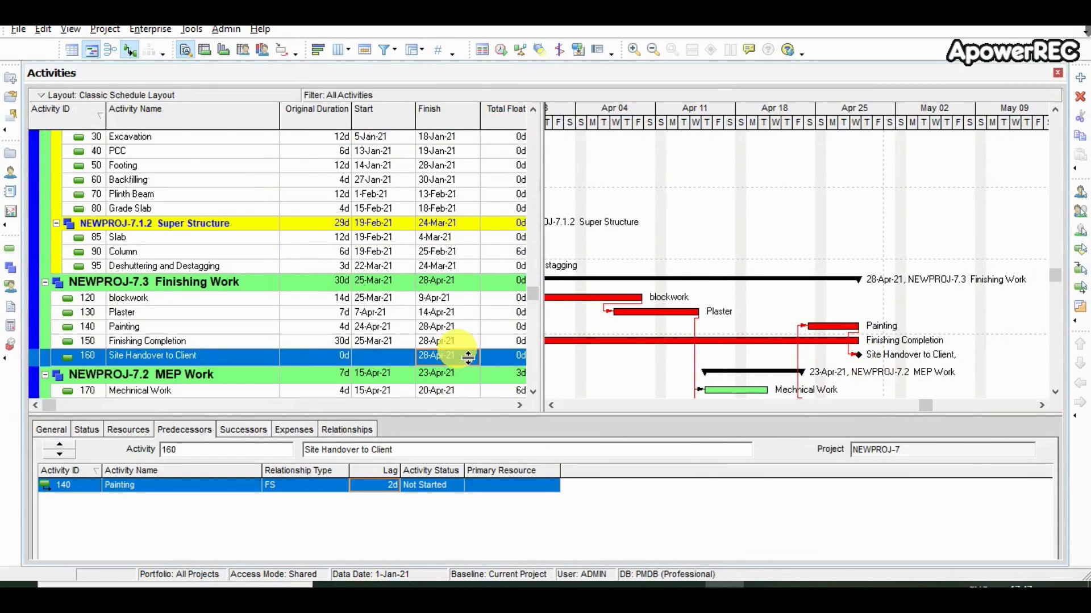
click(499, 52)
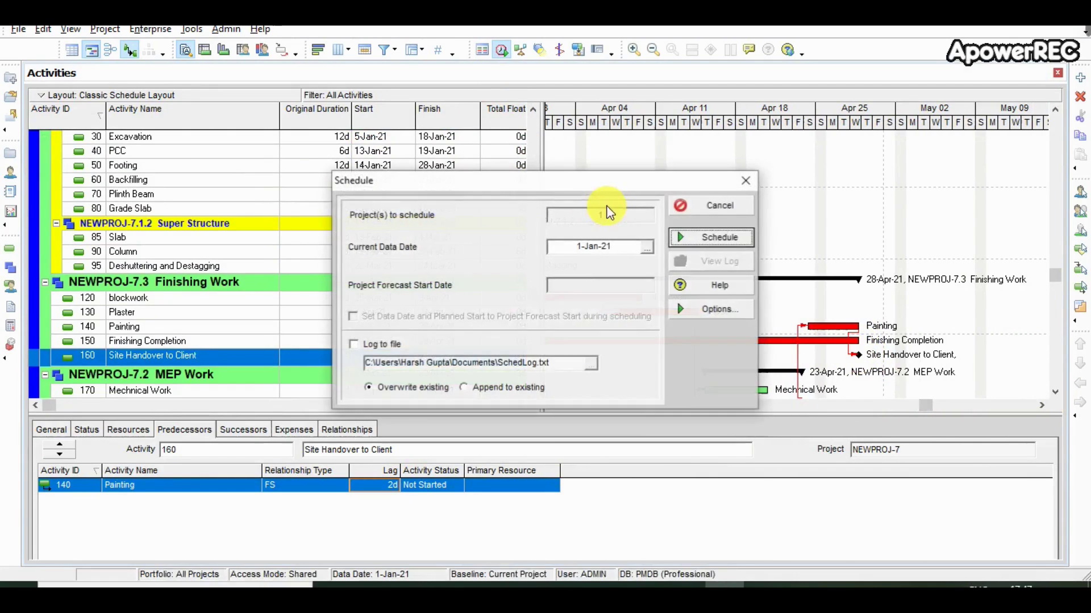
click(691, 236)
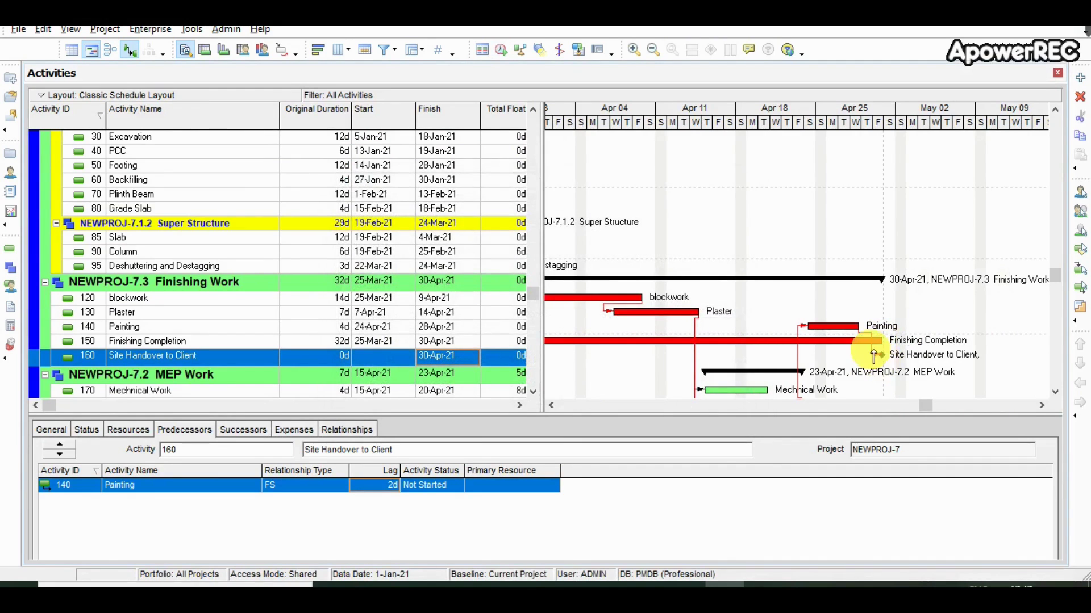
click(882, 348)
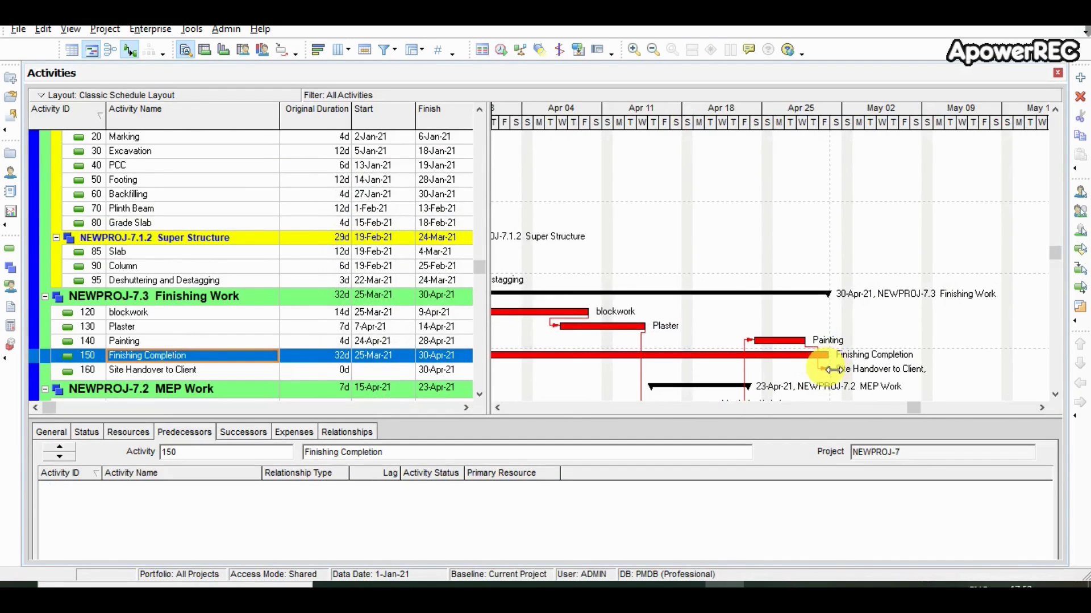
Set the lag of Site Handover to Client's relationship with its predecessor Painting to 15 days and reschedule the project.
click(341, 375)
click(384, 489)
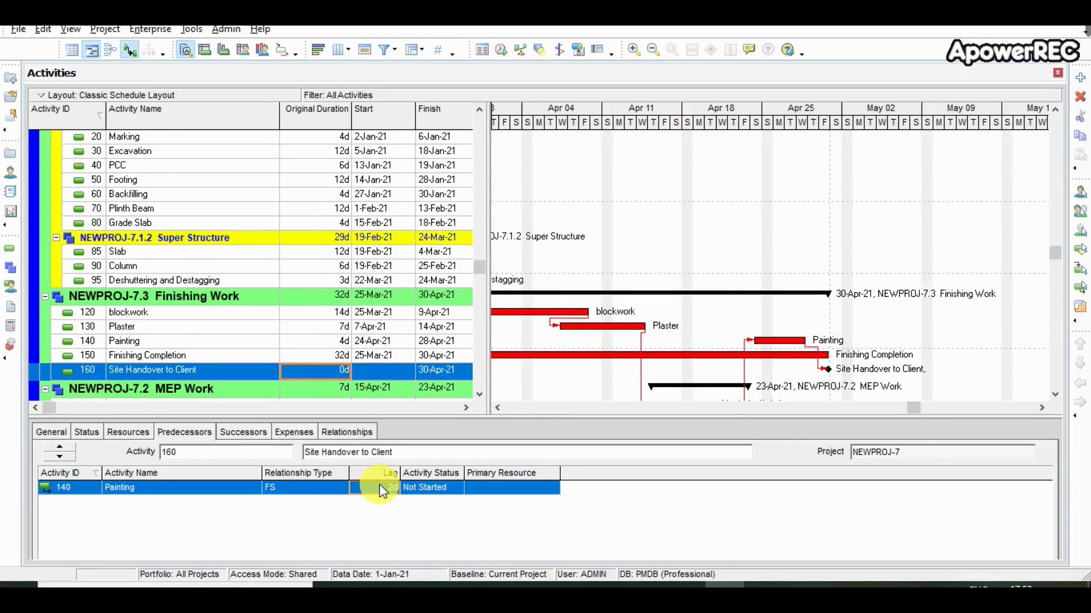
text(15)
key(Return)
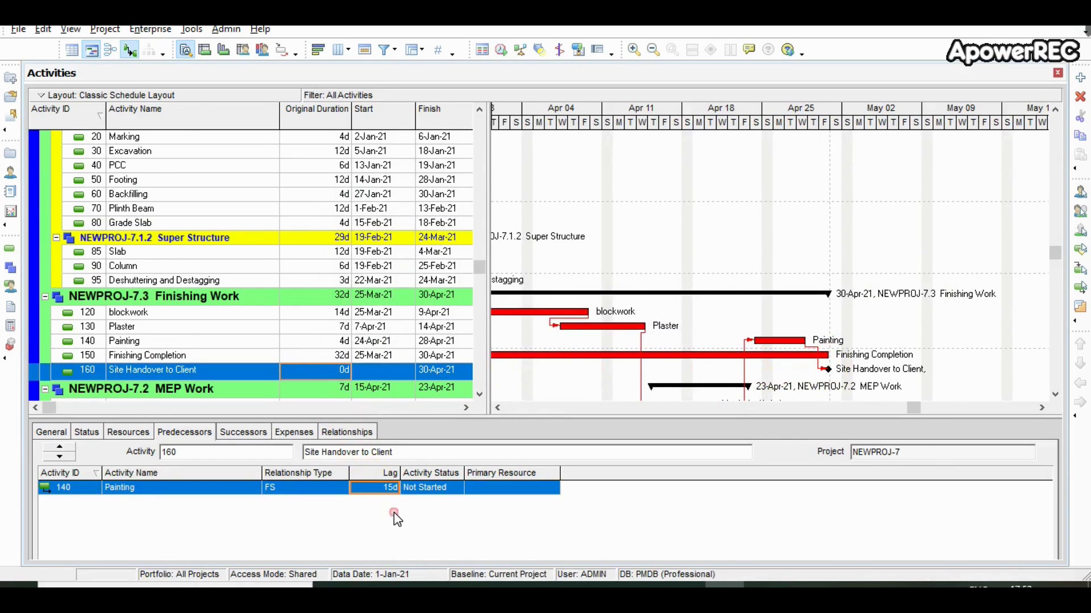
click(501, 50)
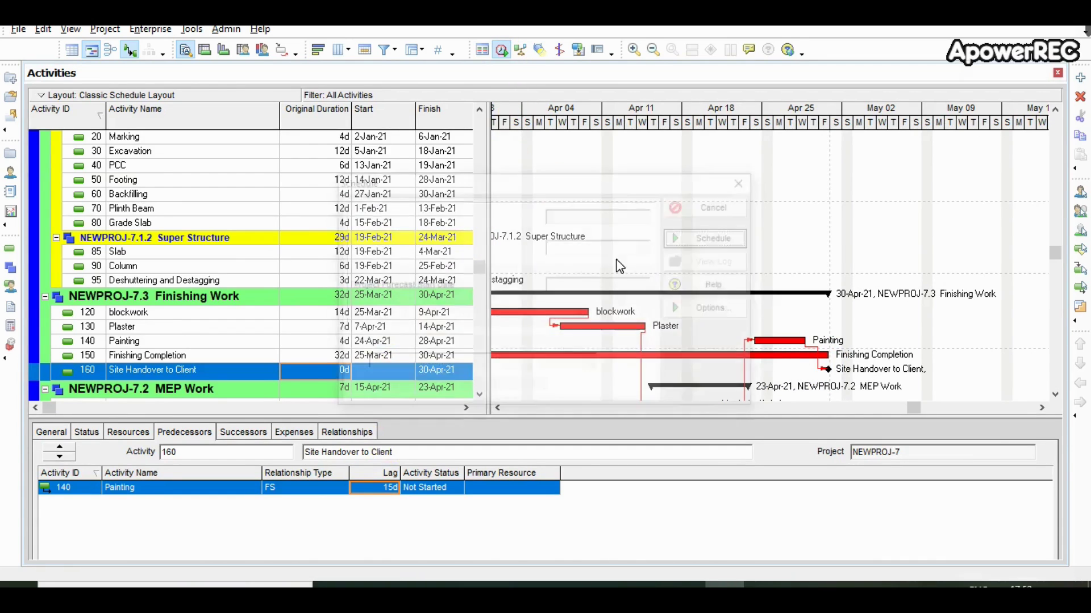
click(704, 240)
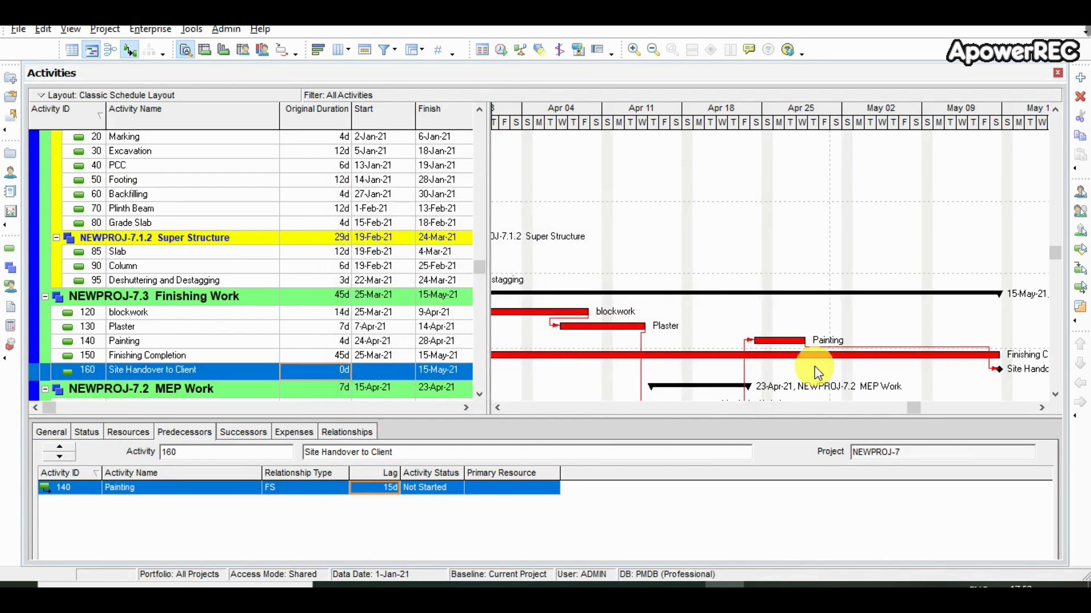
Widen the activity table to include the Total Float column and examine the Gantt links from Civil Work through Finishing Work and MEP Work.
drag(503, 339, 546, 318)
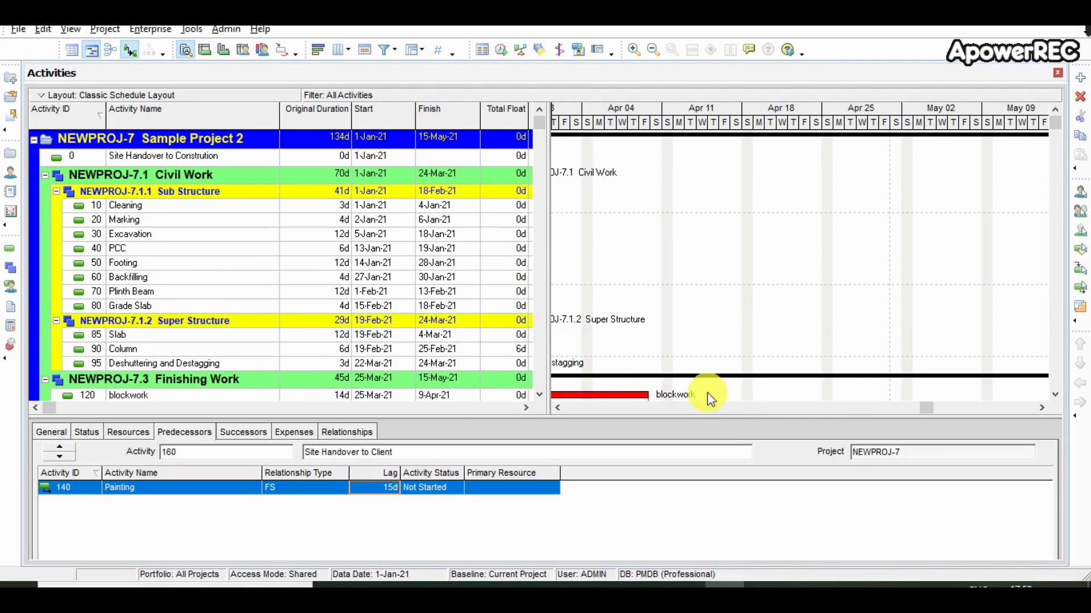
drag(925, 406, 585, 417)
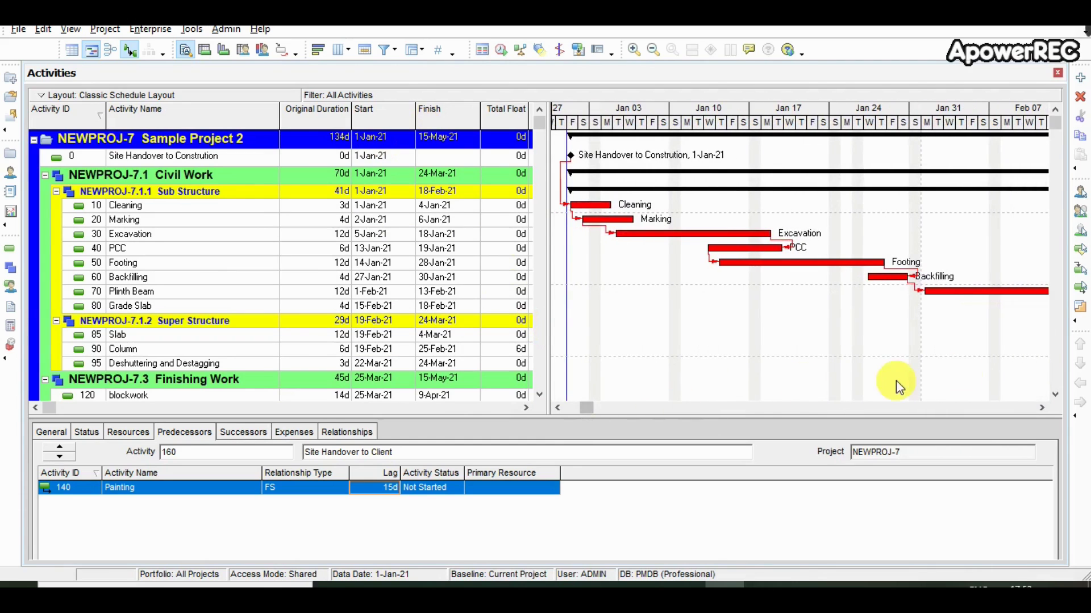
click(1057, 396)
scroll(1060, 405, down, 3)
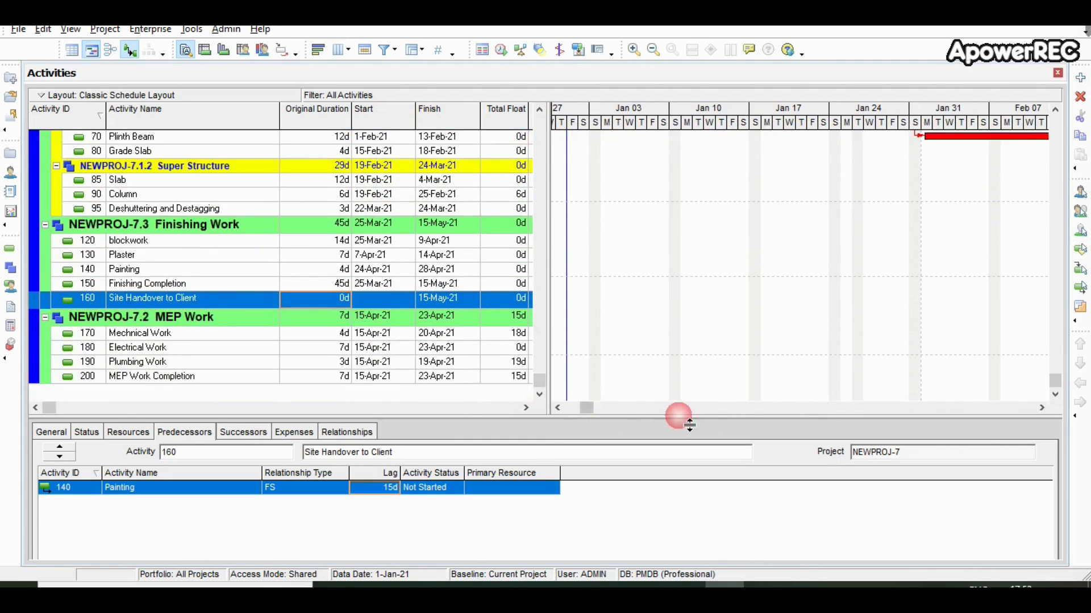
drag(591, 407, 857, 415)
click(809, 284)
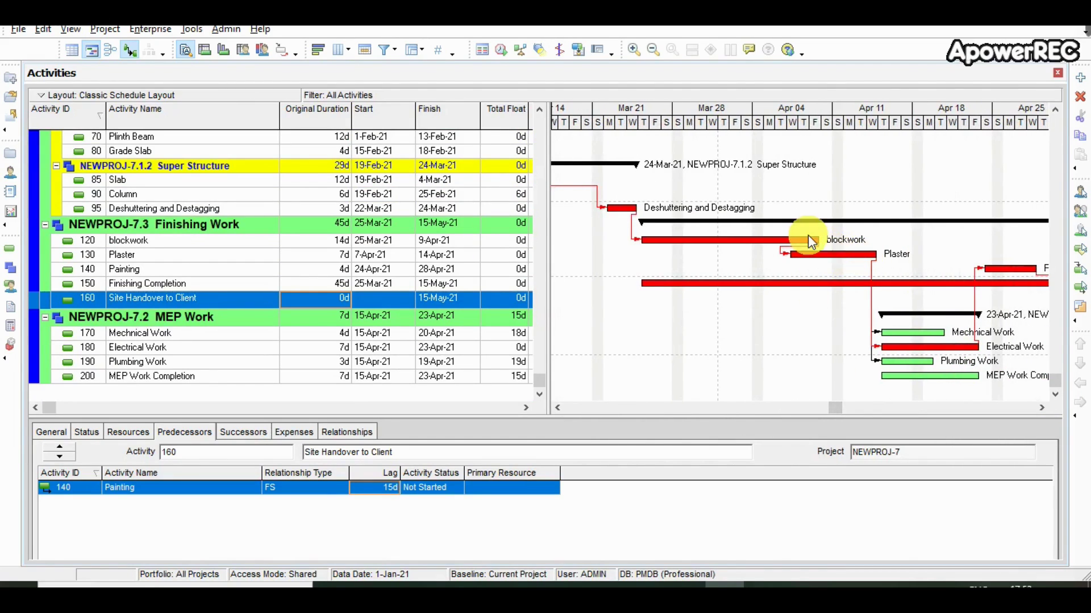
Set the lag of Plaster's relationship with its predecessor blockwork to 0 days and reschedule the project.
click(327, 255)
click(377, 489)
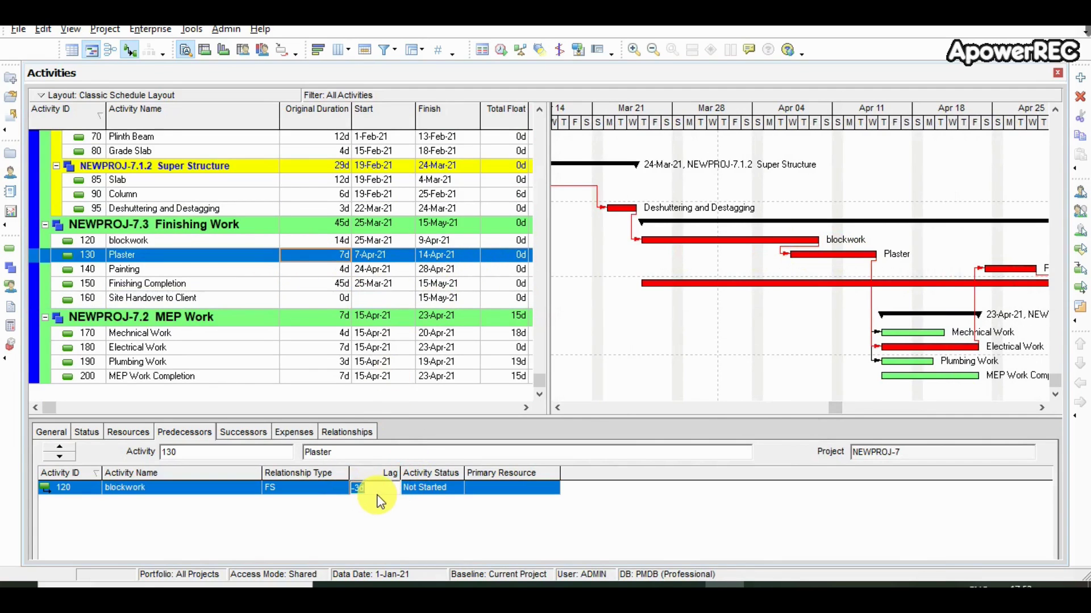
text(0)
key(Return)
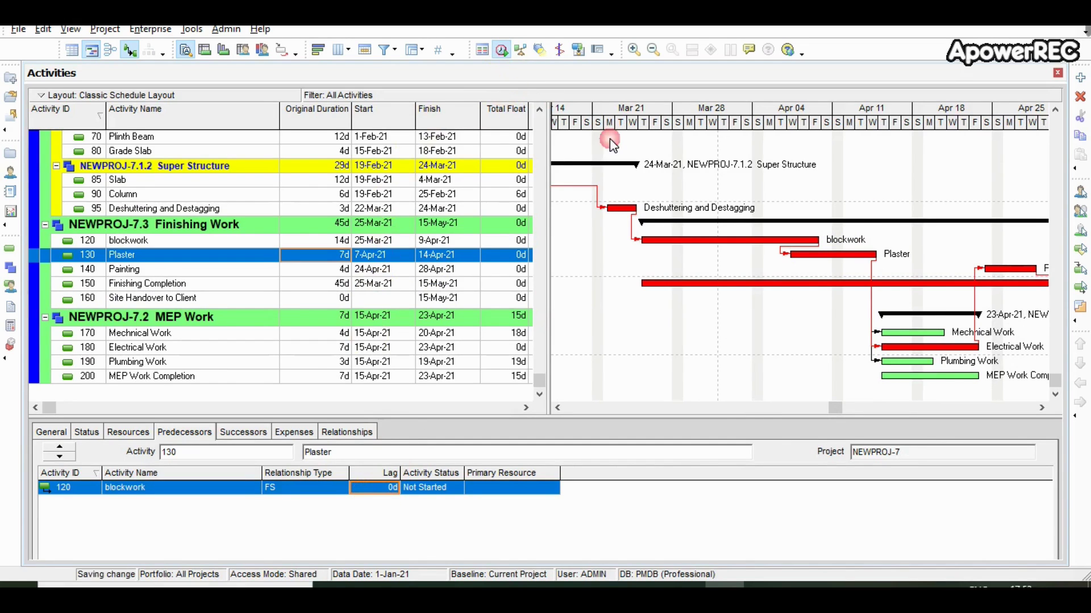
click(501, 49)
click(744, 244)
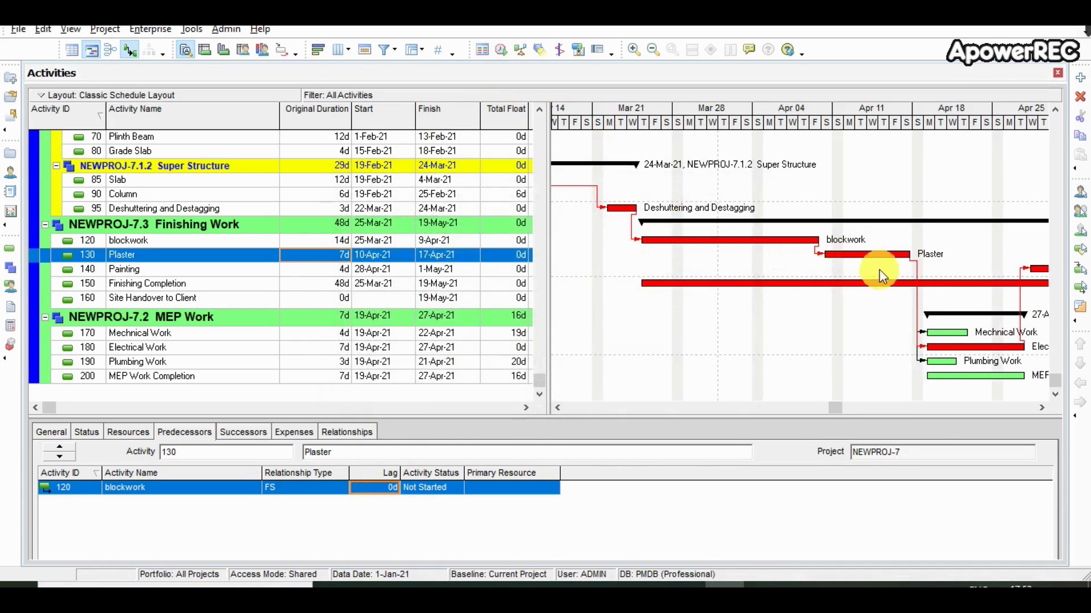
Set the lag between Cleaning and its predecessor, the site handover to construction, to 2 days and reschedule the project.
scroll(540, 377, up, 5)
click(470, 147)
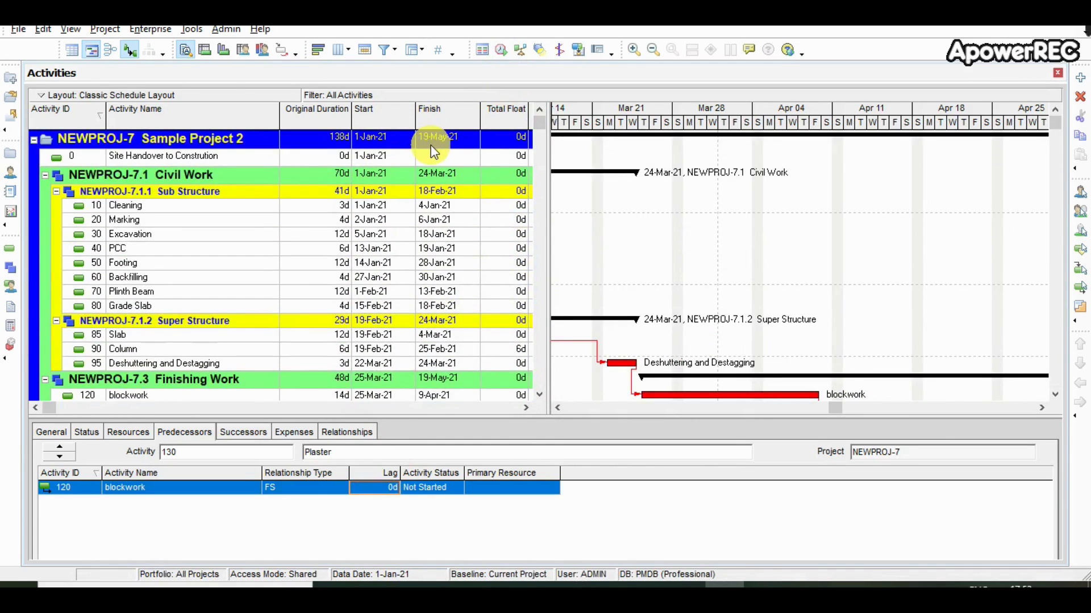
click(193, 206)
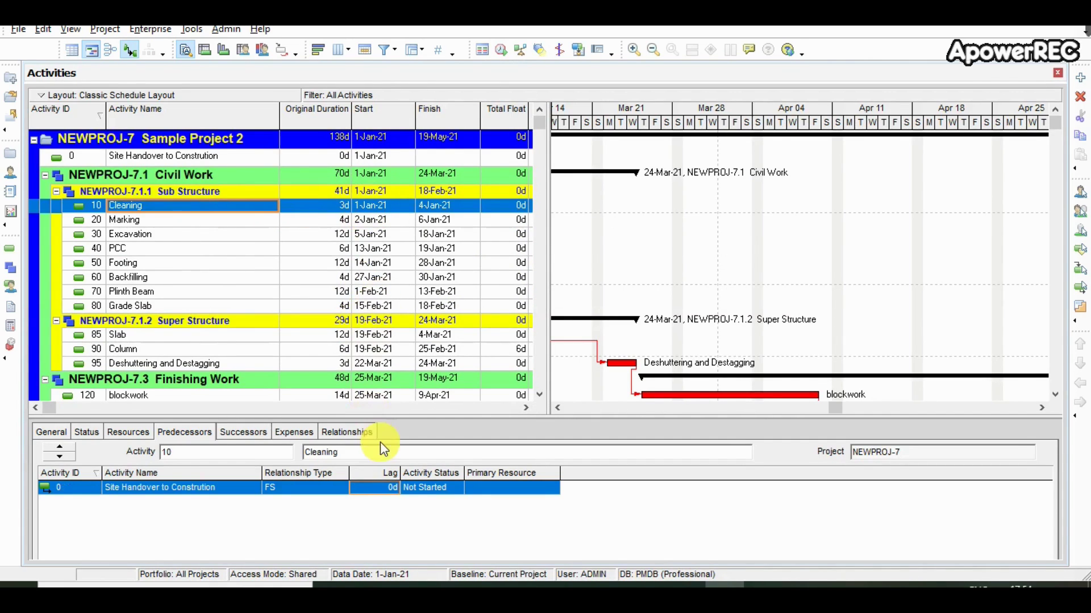
click(387, 490)
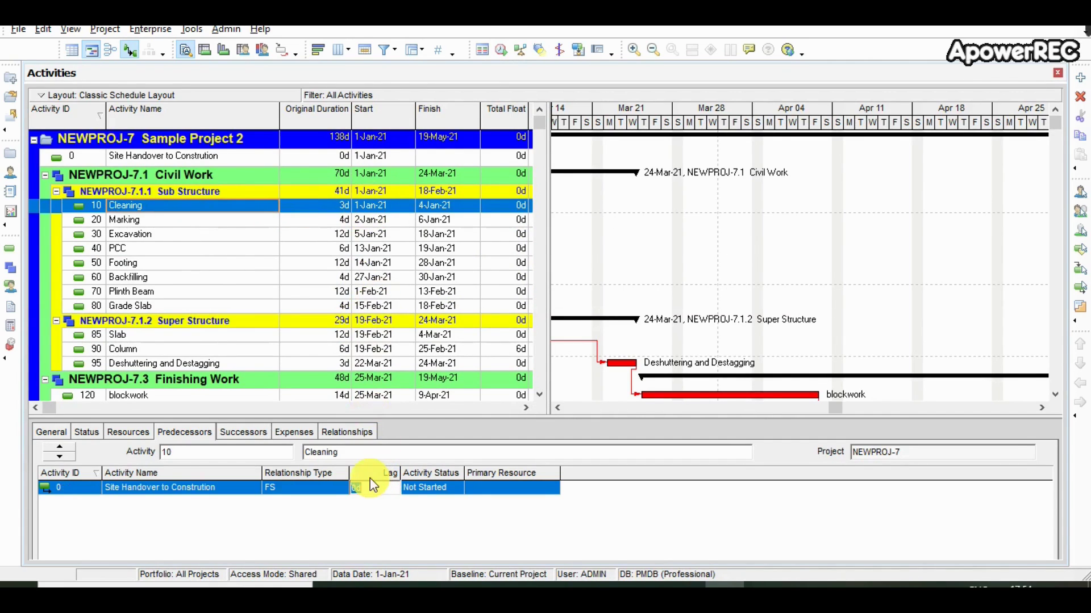
click(368, 488)
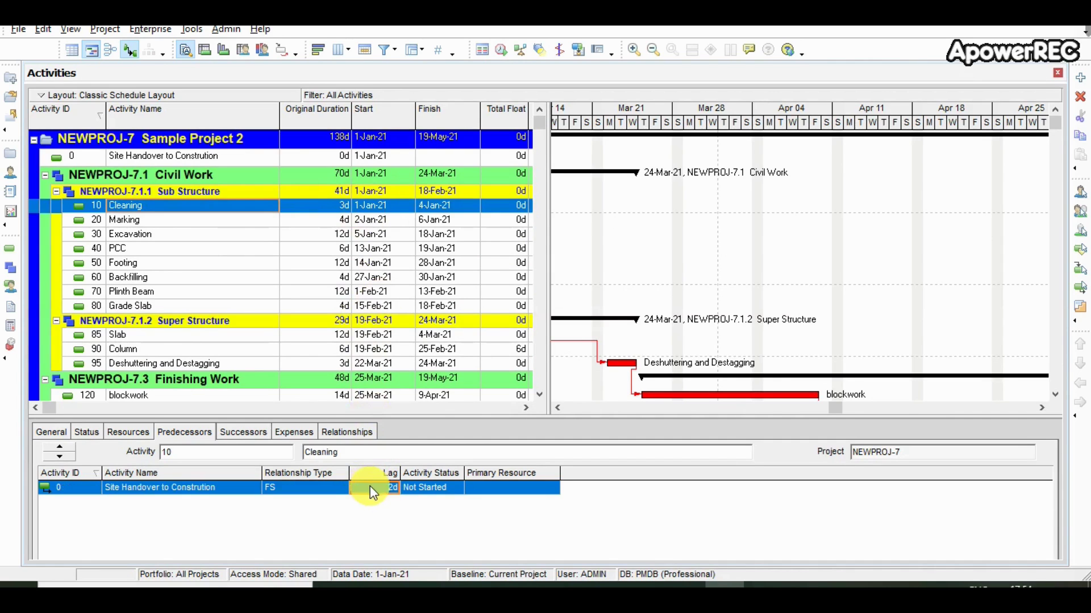
click(500, 49)
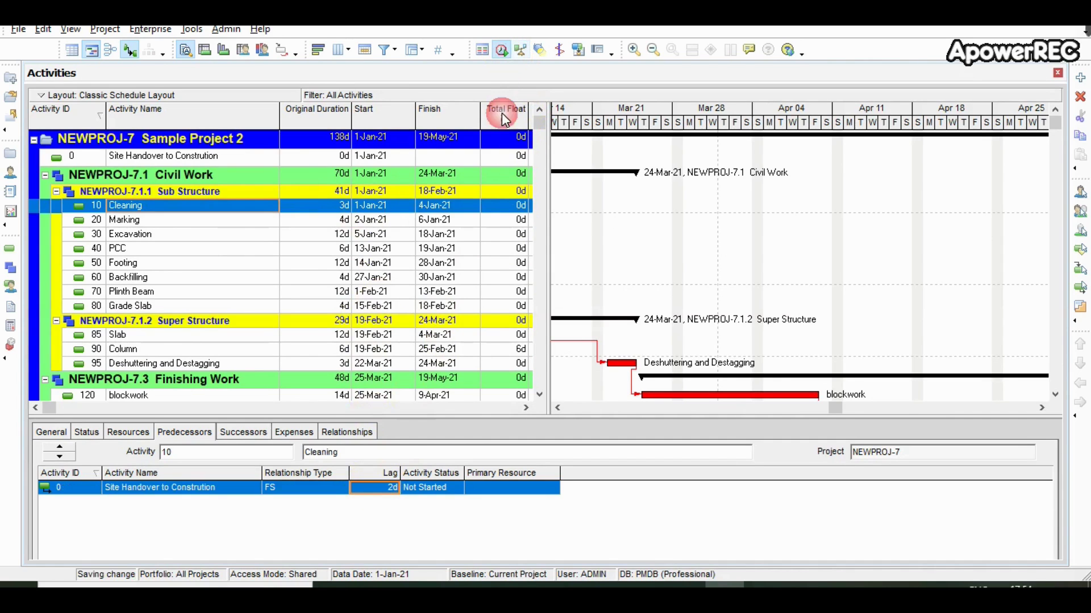
key(Return)
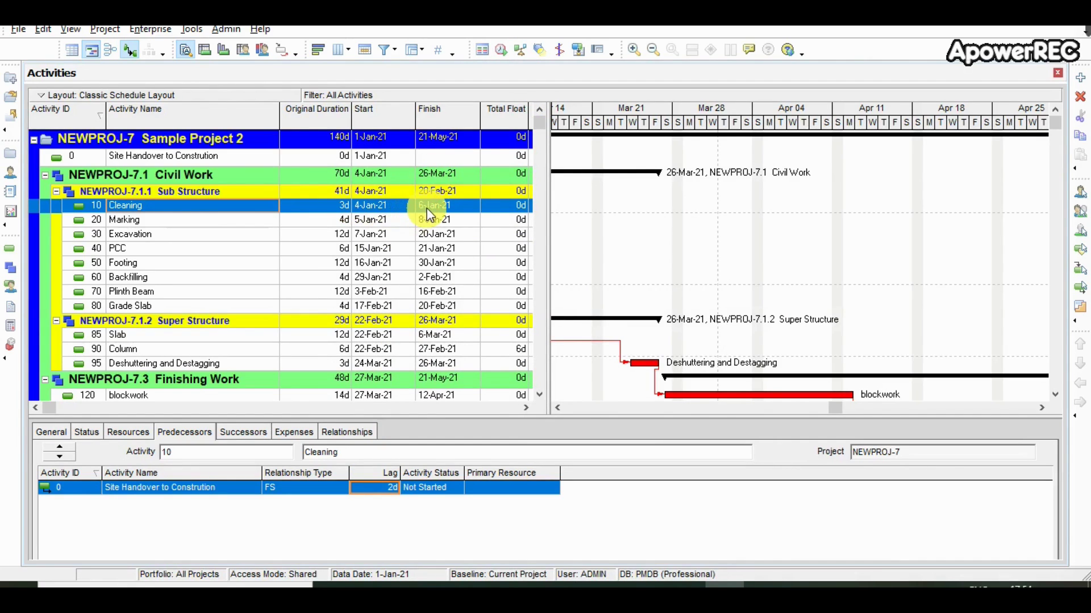
Set the lag of Marking's SS relationship with its predecessor Cleaning to 2 days and reschedule the project.
click(251, 222)
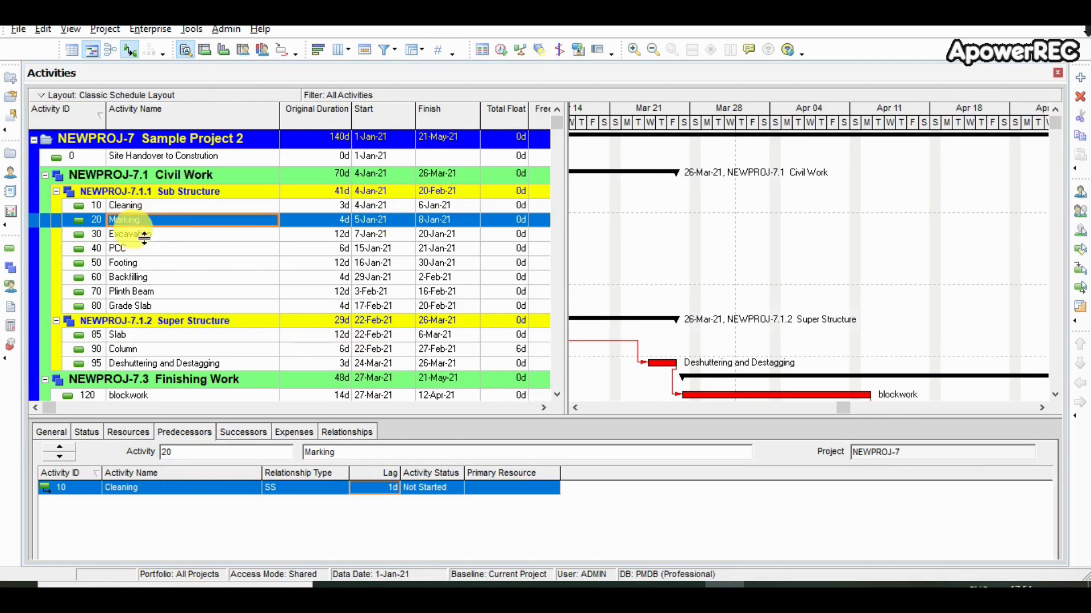
click(379, 489)
click(387, 490)
click(382, 499)
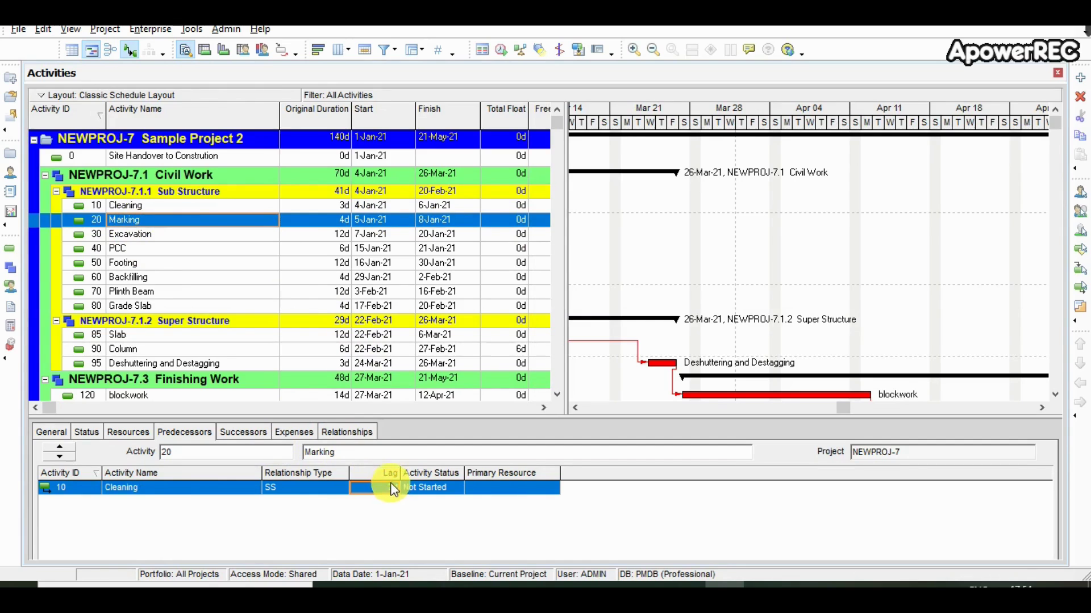
click(501, 50)
click(710, 238)
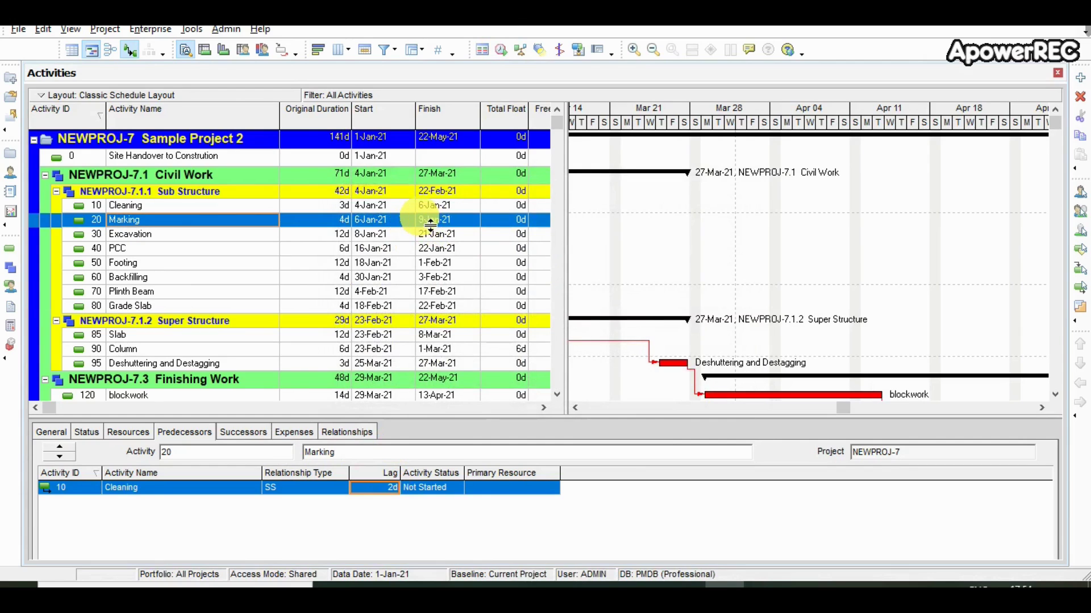
Set the lag of Excavation's SS relationship with its predecessor Marking to 1 day and reschedule the project.
click(211, 234)
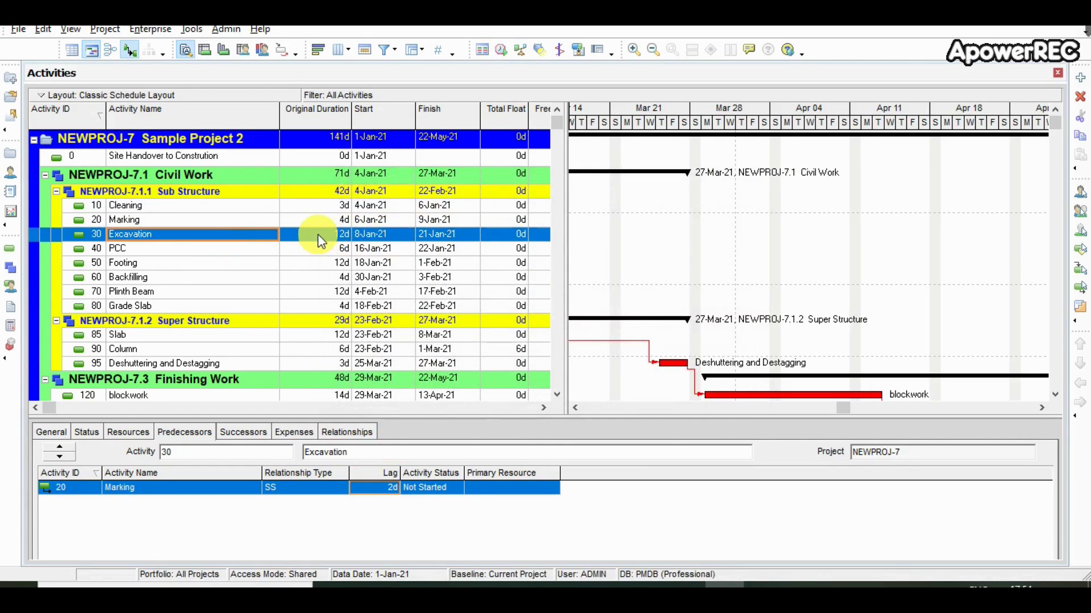
drag(844, 411, 615, 417)
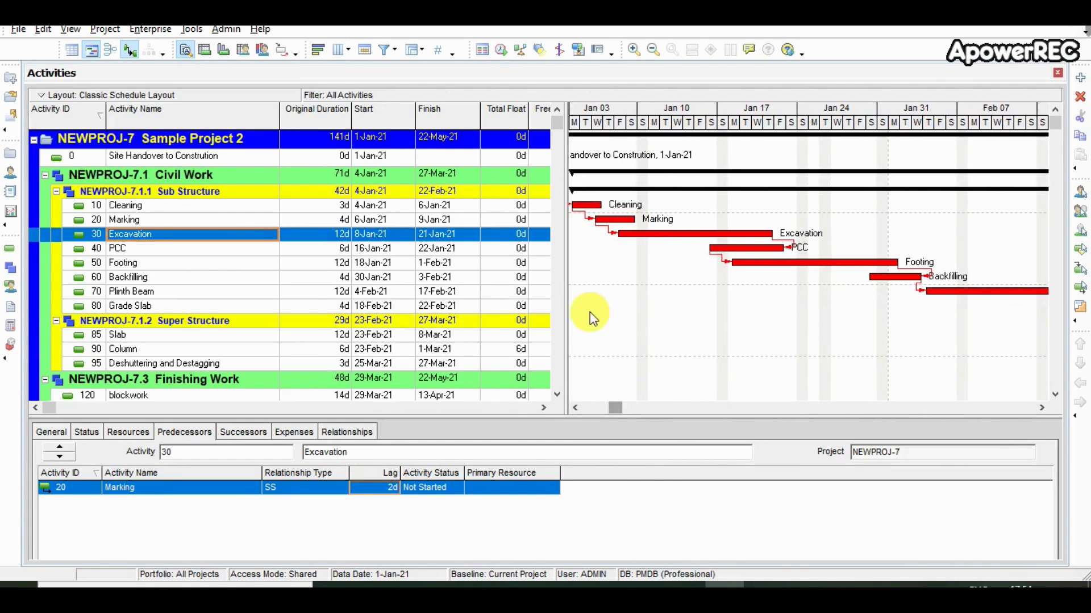
text(1)
key(Return)
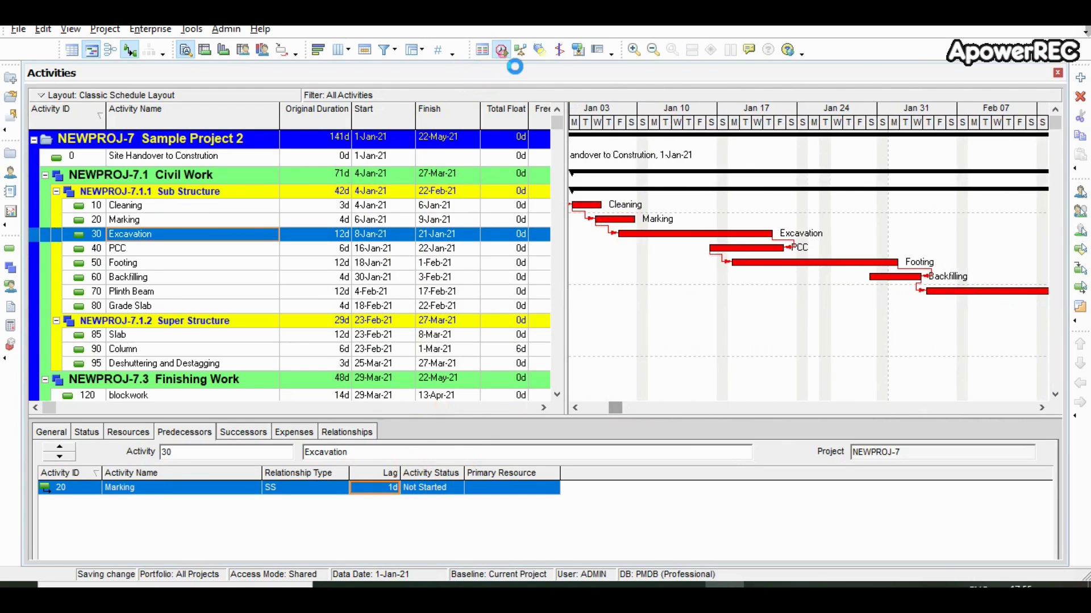
click(501, 49)
click(681, 234)
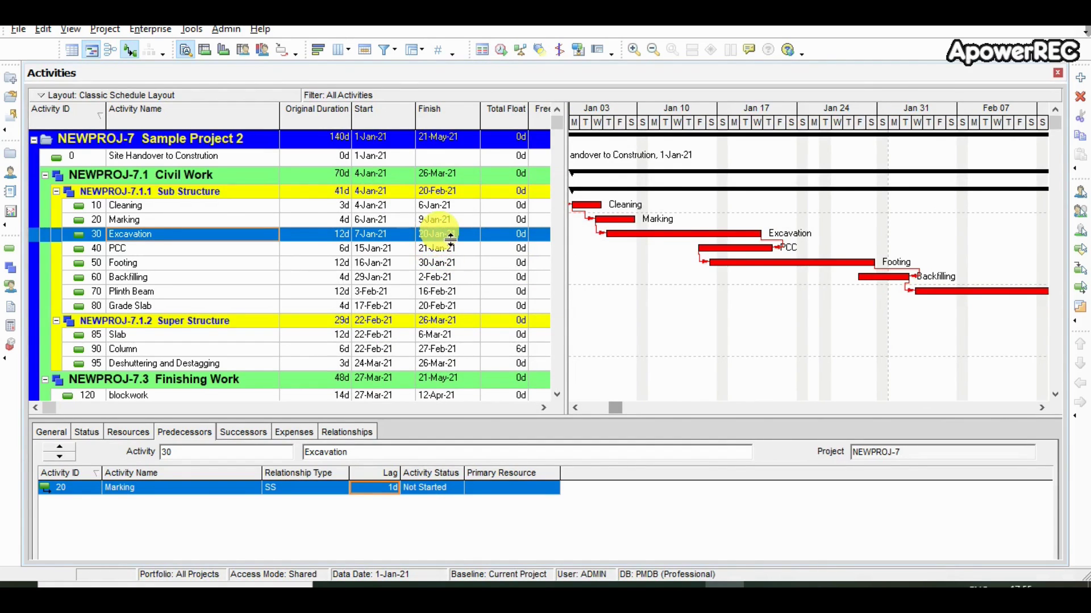
Check the predecessor lags of PCC, Footing and Backfilling, and examine how the Footing and Backfilling bars overlap in the Gantt chart.
click(287, 249)
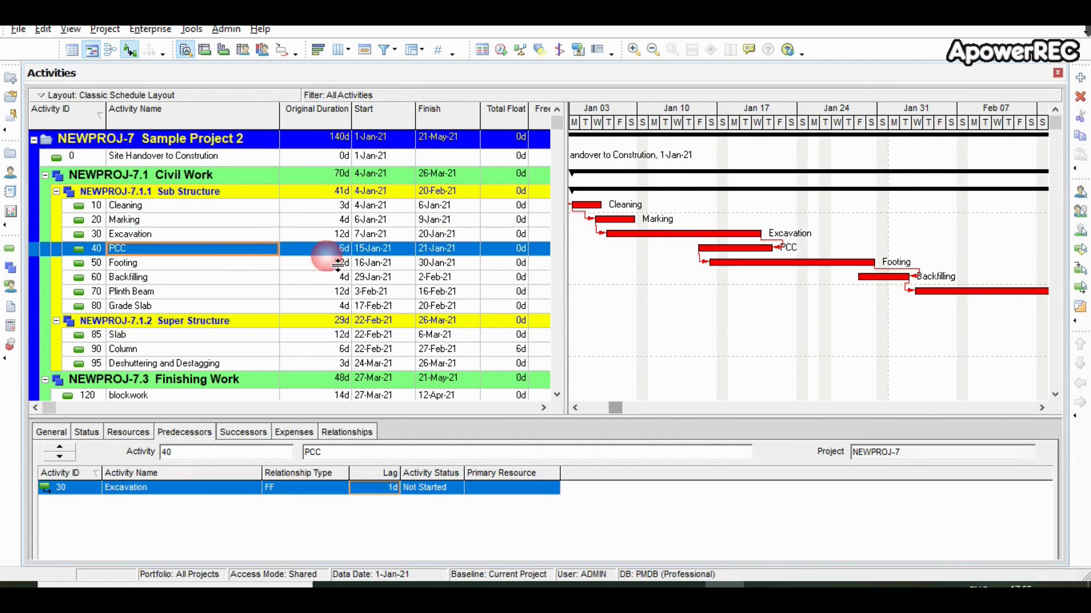
click(222, 265)
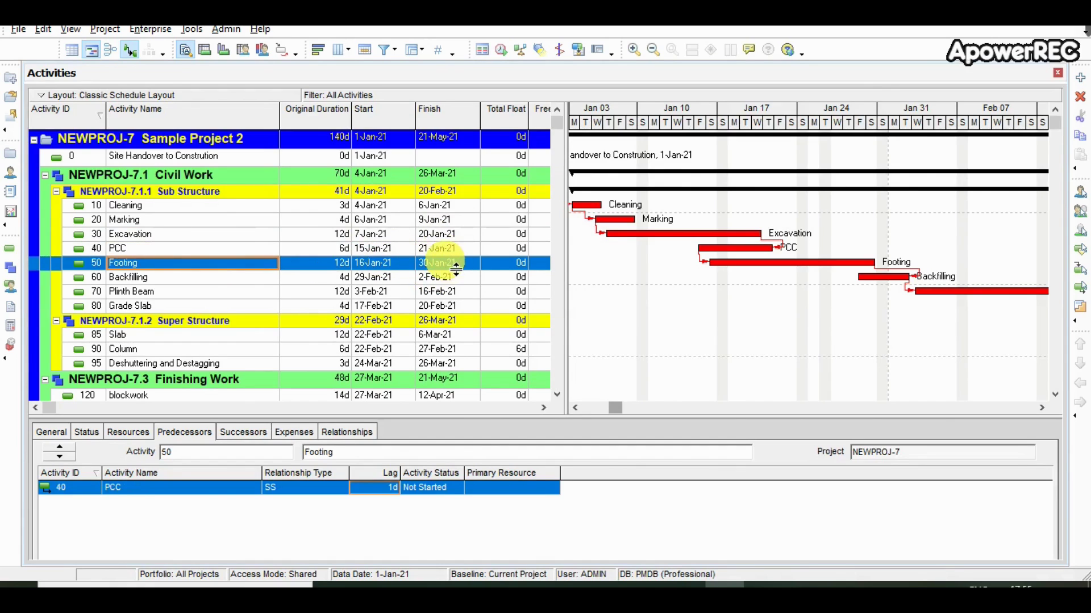
click(255, 280)
click(438, 278)
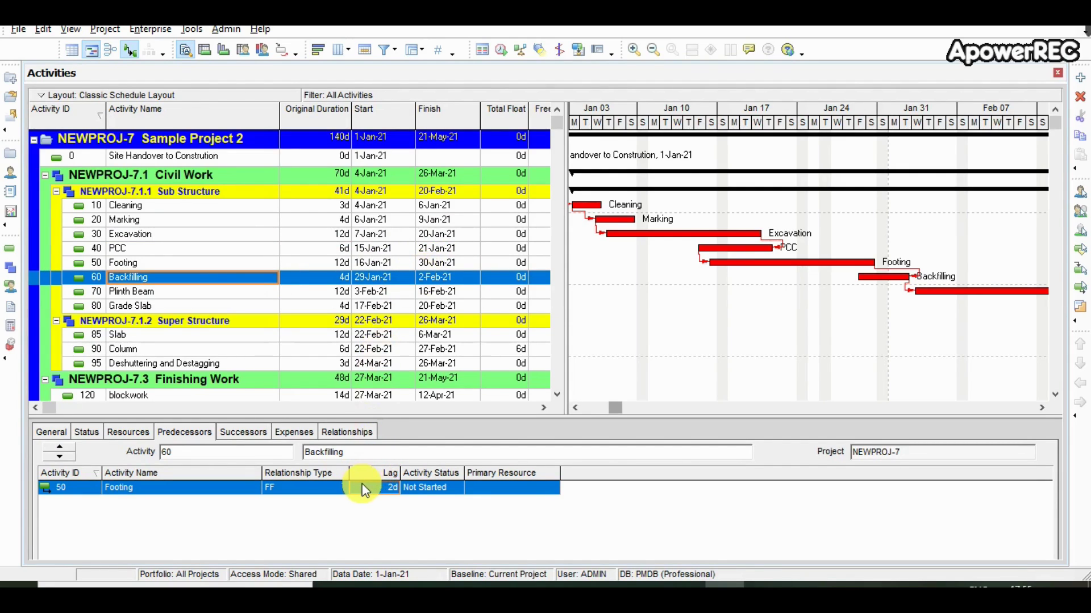
click(879, 286)
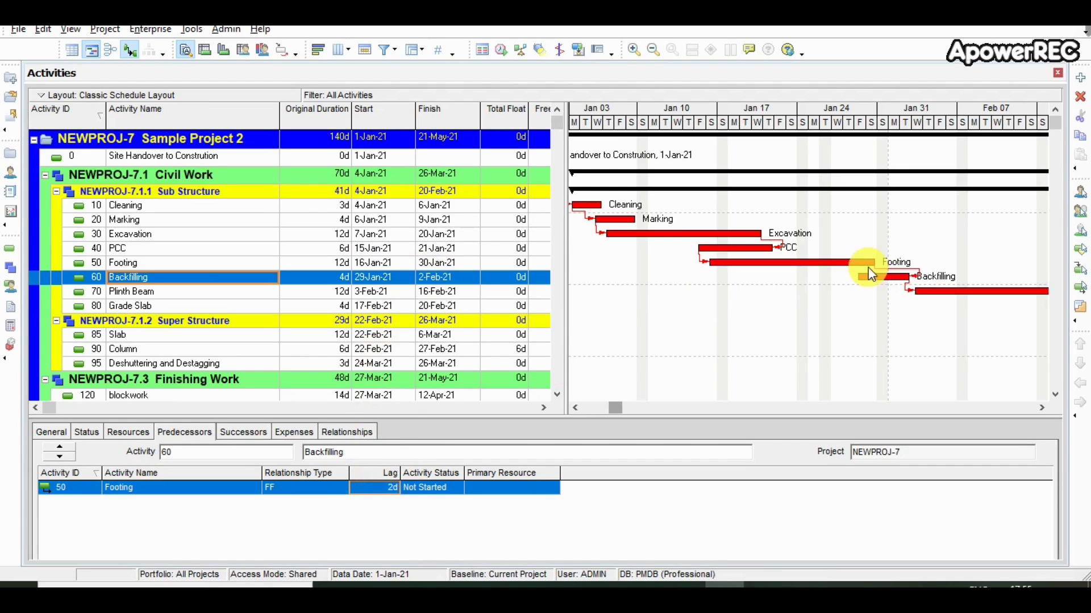
mouse_move(880, 277)
mouse_down()
mouse_move(905, 277)
mouse_move(866, 280)
mouse_move(878, 284)
mouse_up()
Set the lag of Backfilling's FF relationship with its predecessor Footing to 1 day and reschedule the project.
click(393, 494)
text(1)
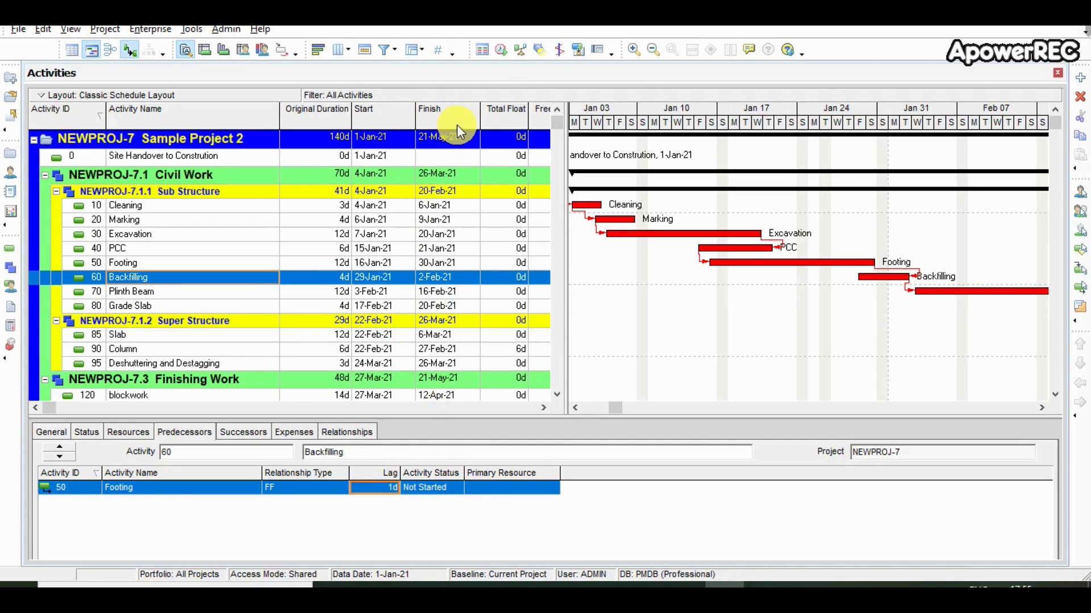
click(500, 51)
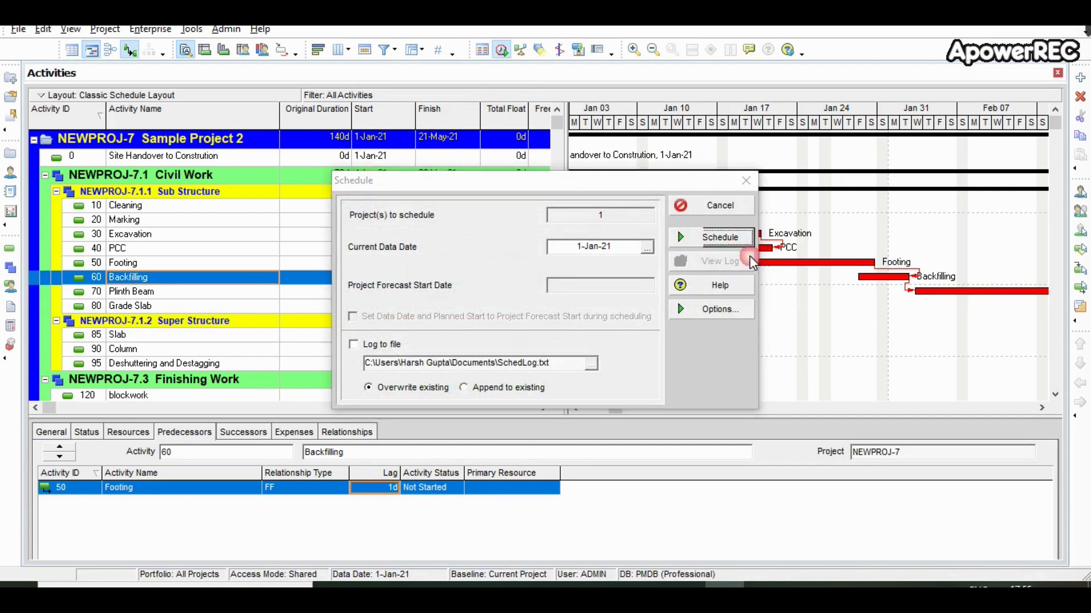
click(733, 249)
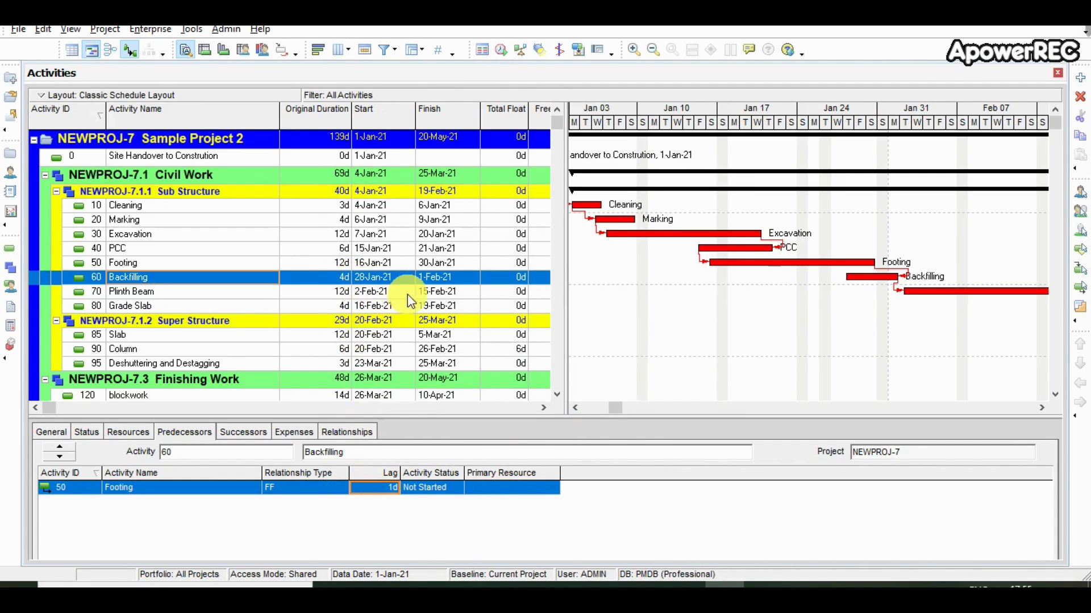
Check the Plinth Beam and Grade Slab activities, and collapse the Sub Structure and Super Structure groups under Civil Work.
click(438, 292)
click(438, 307)
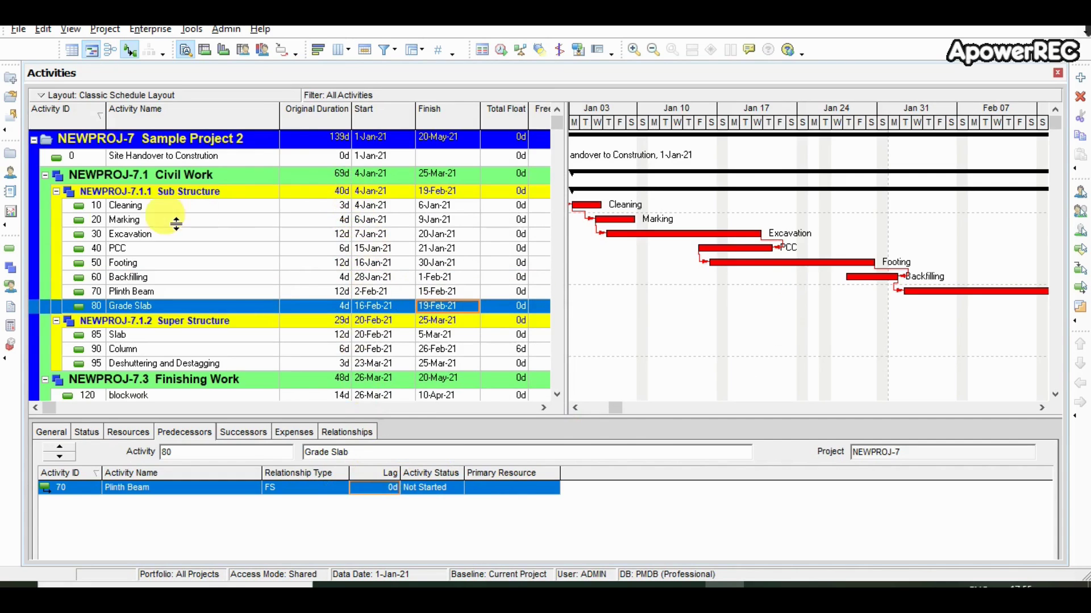
click(56, 191)
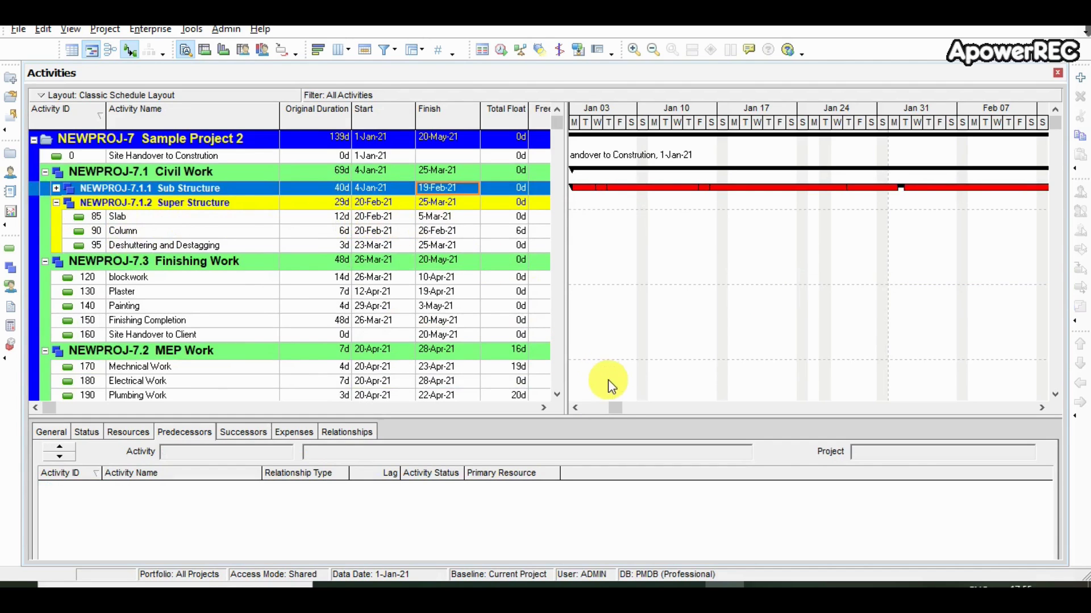
drag(621, 409, 753, 410)
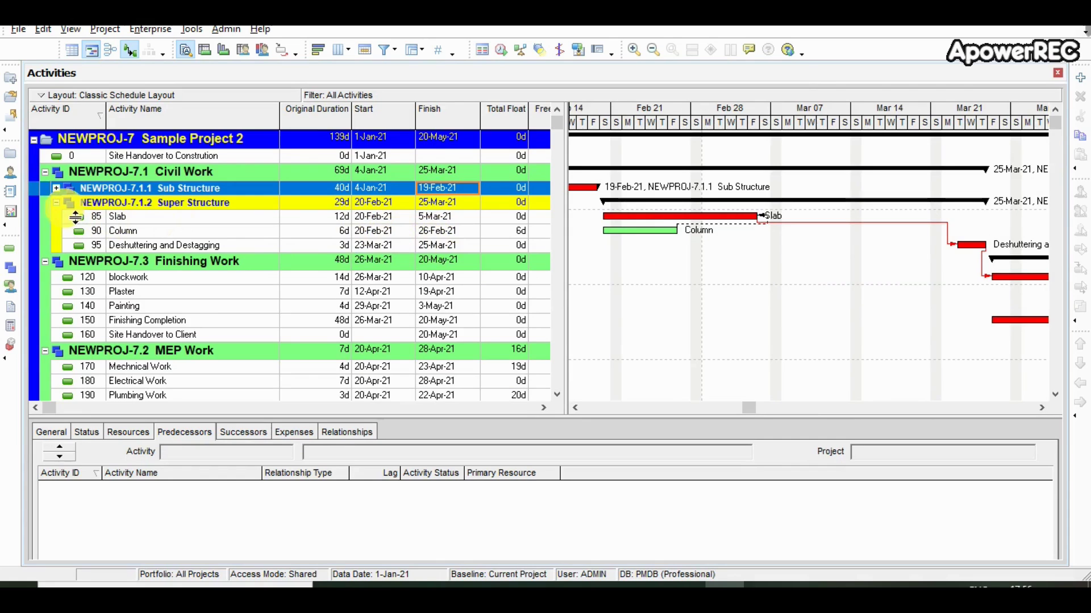
click(57, 204)
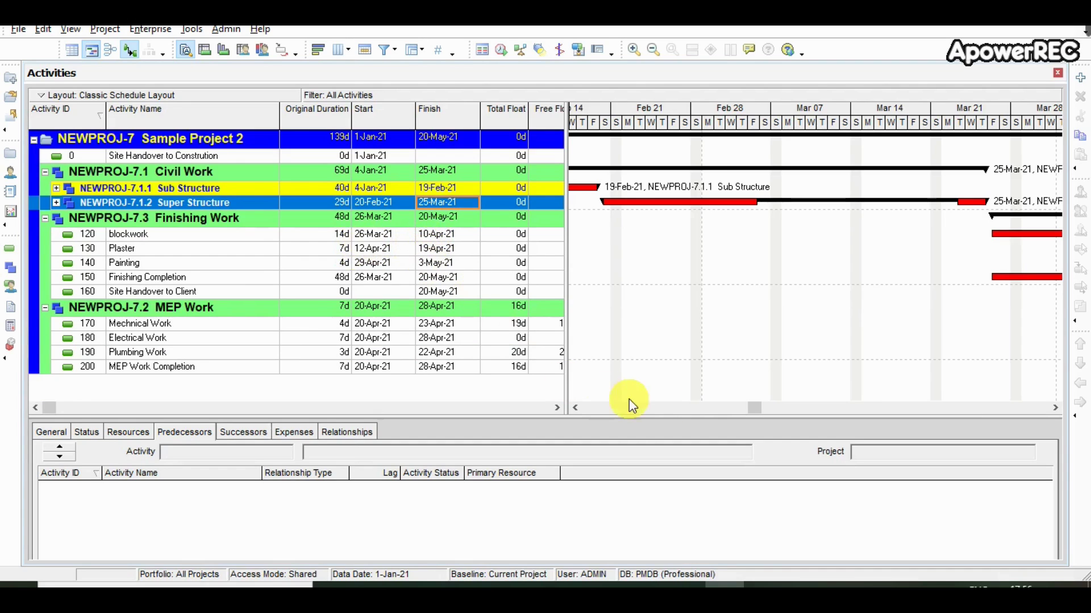
Collapse the Finishing Work, MEP Work and Civil Work groups to view their summary dates and bars.
drag(754, 411, 863, 418)
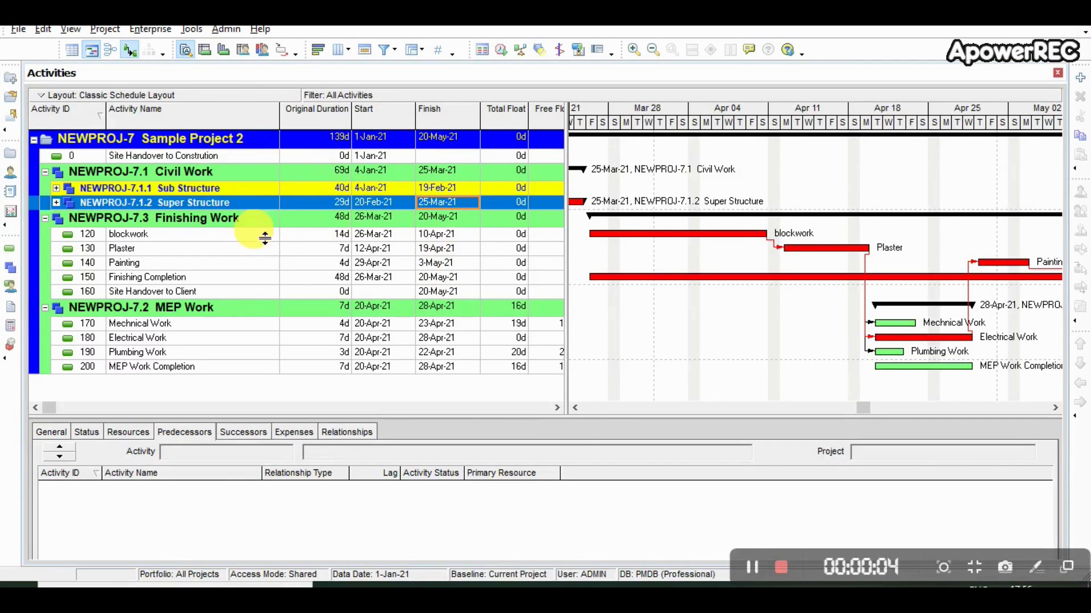
click(45, 219)
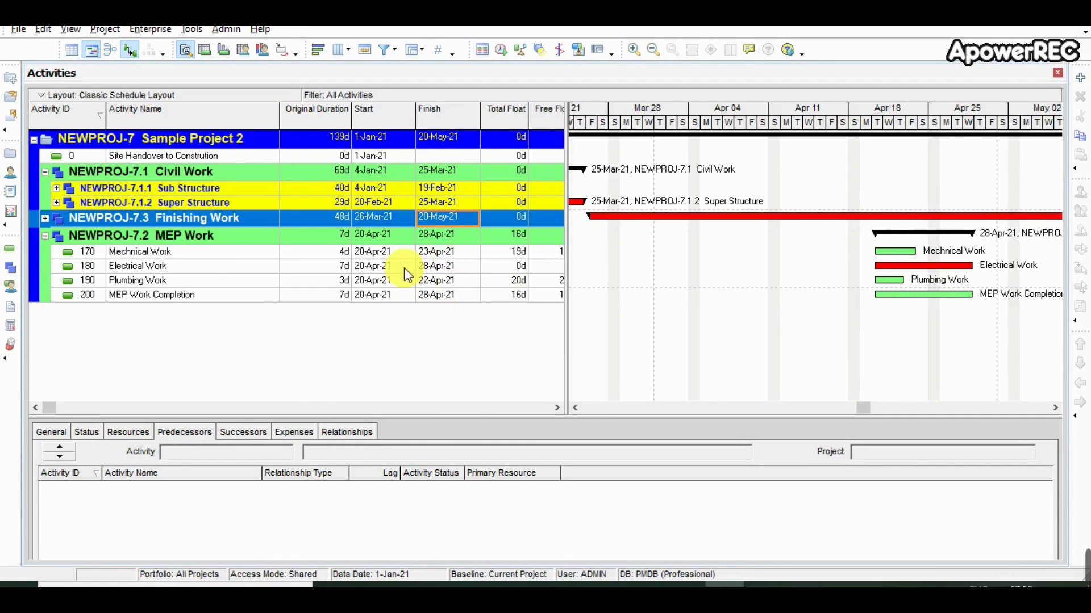
click(45, 236)
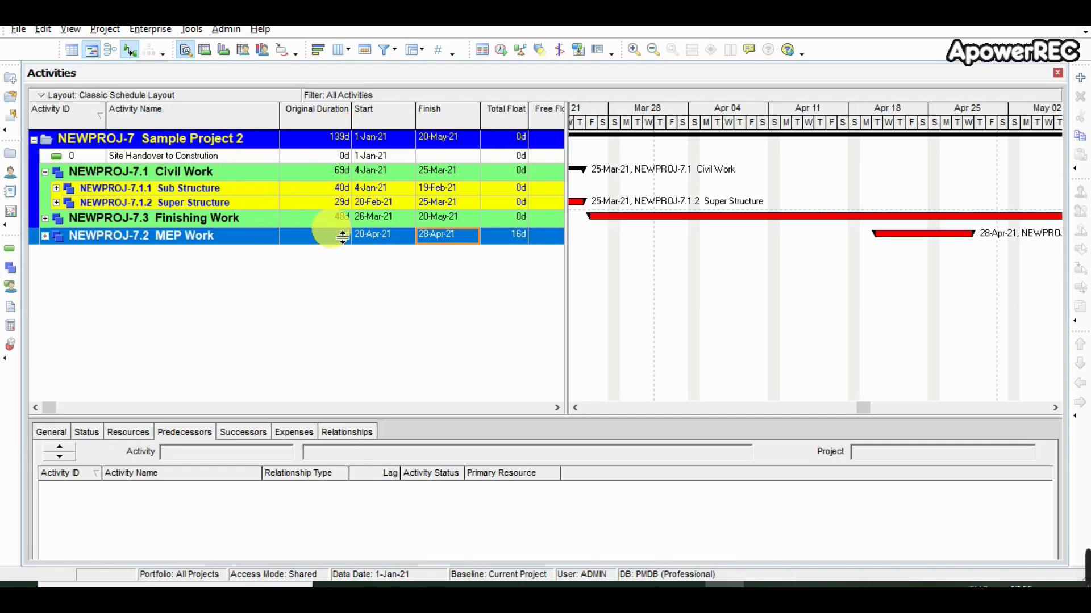
click(46, 172)
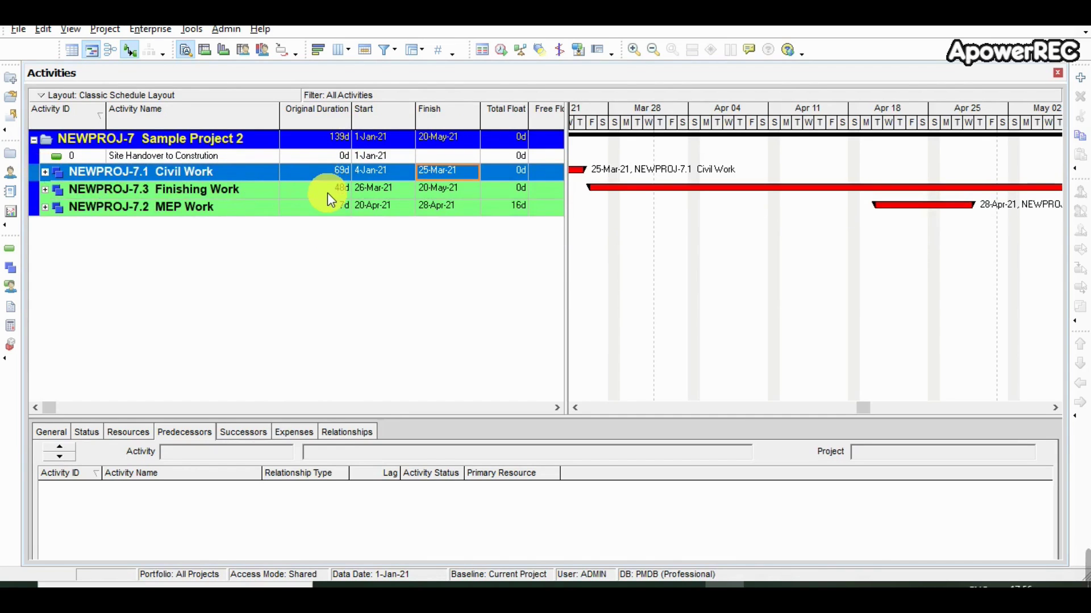
Expand all groups of the project and widen the activity table to show the Predecessors and Calendar columns.
click(71, 29)
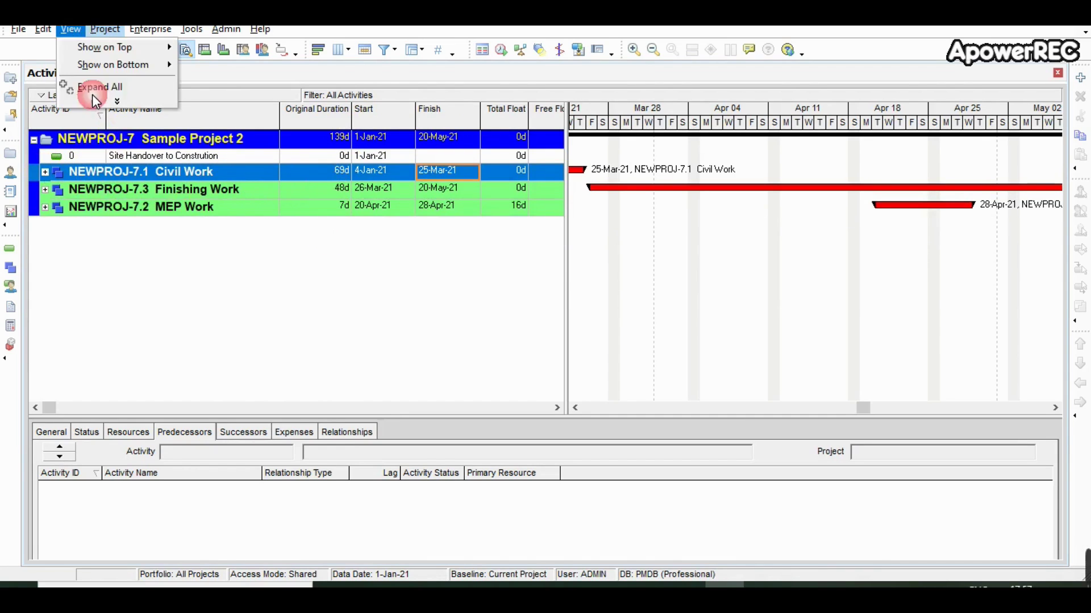
click(105, 88)
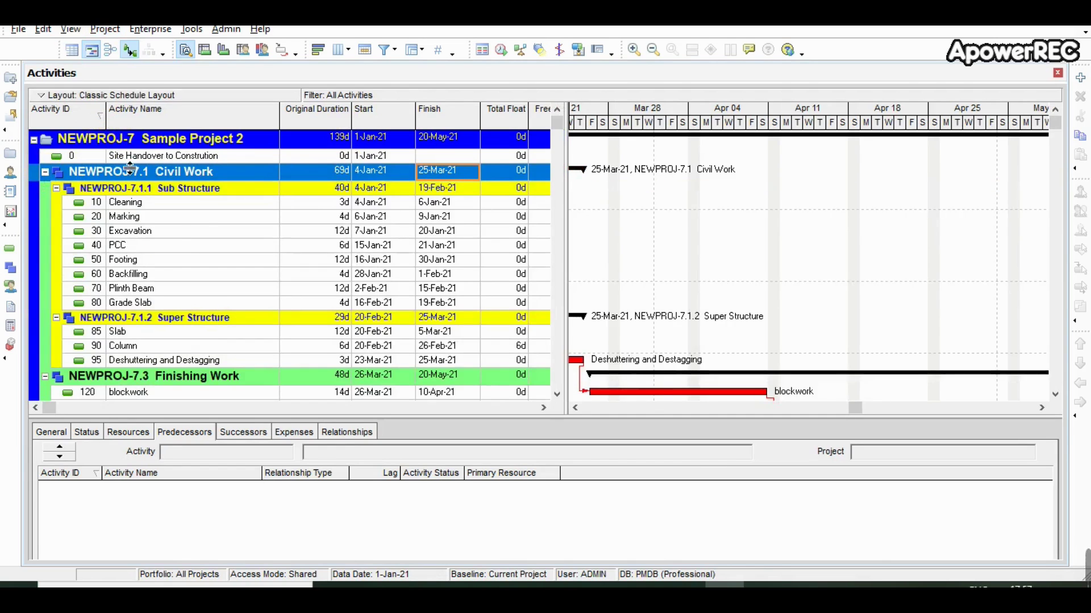
drag(566, 267, 805, 227)
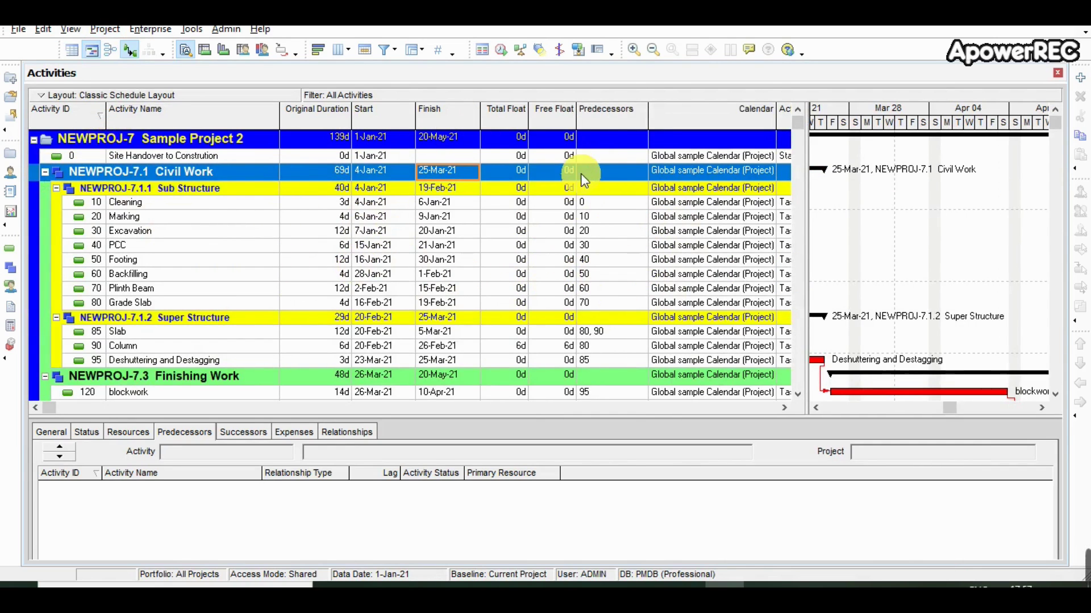
Open the column settings and move Predecessors directly after Finish in the activity table's column order.
right_click(591, 121)
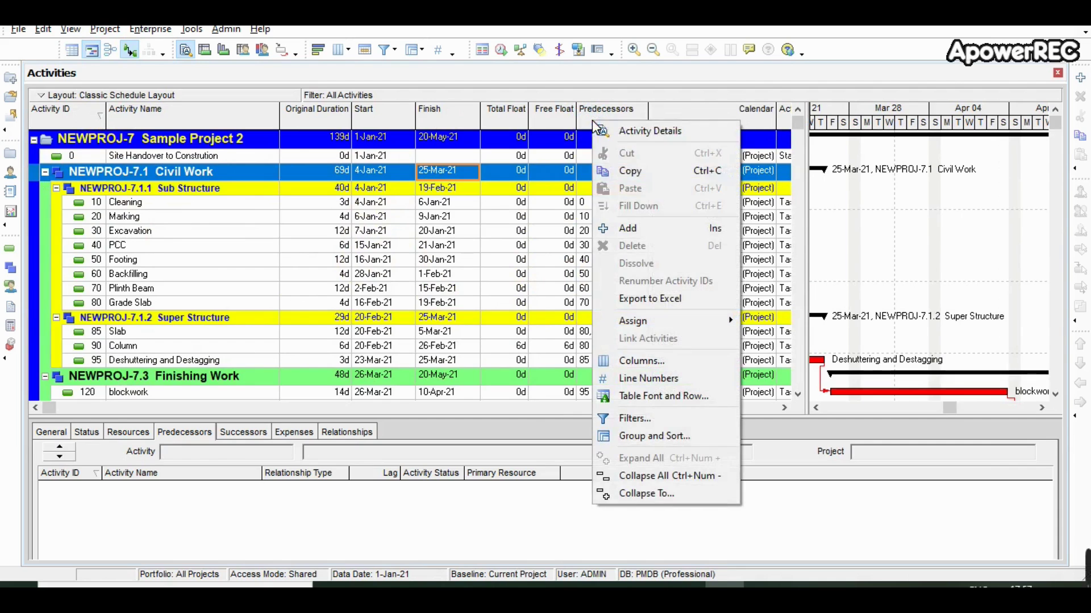
click(653, 364)
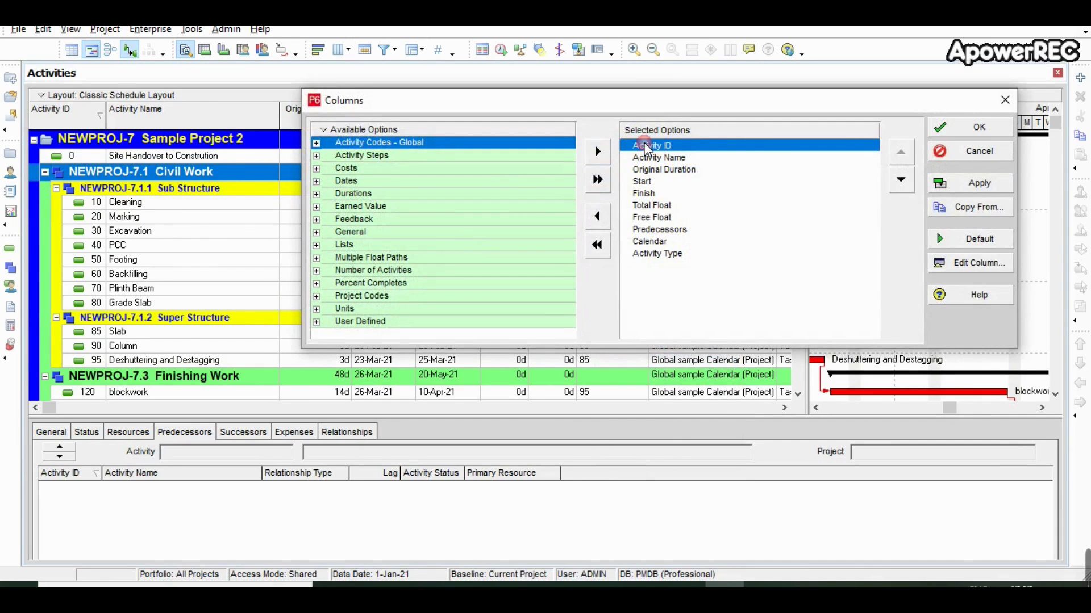
click(655, 157)
click(661, 171)
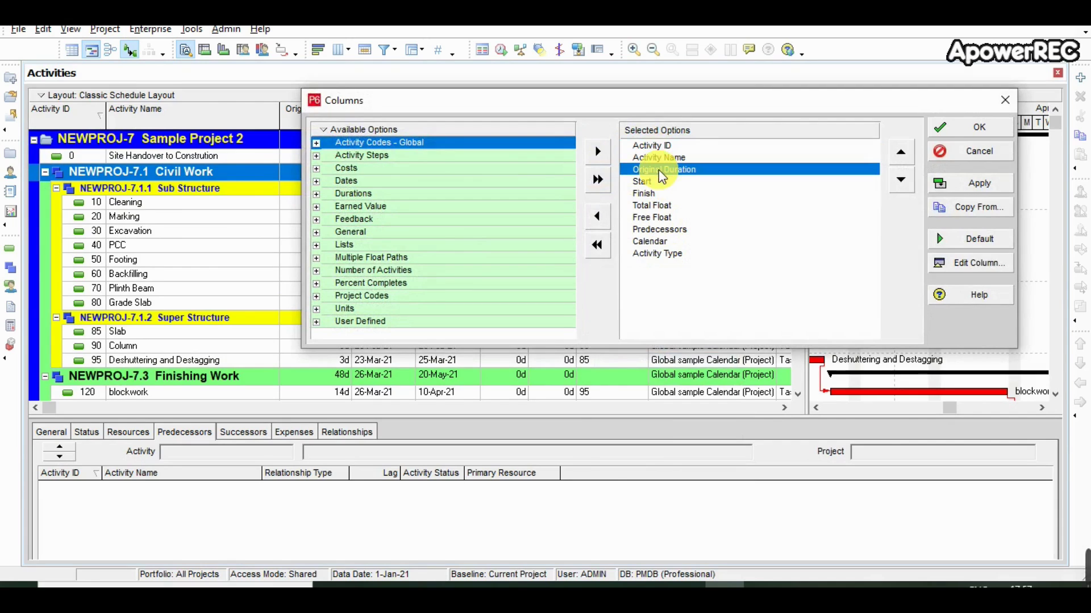
click(646, 182)
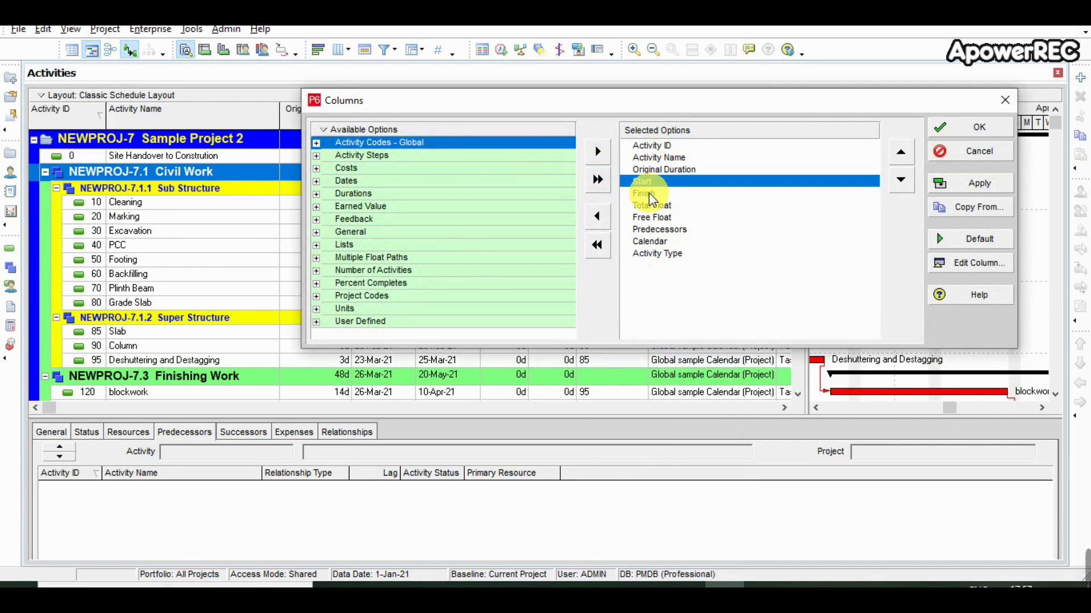
click(652, 195)
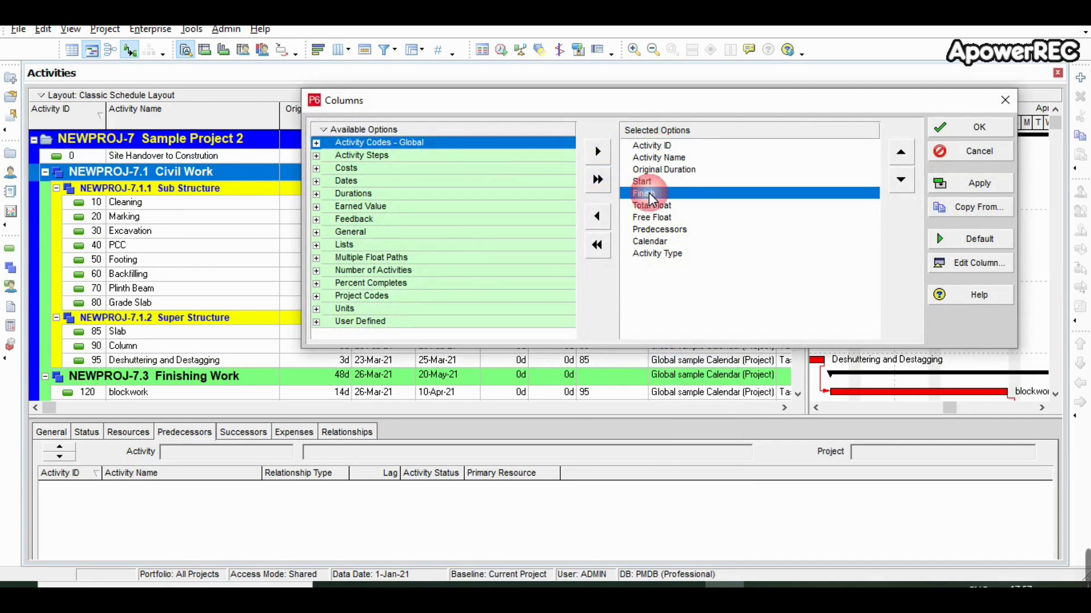
click(658, 230)
click(895, 159)
click(896, 159)
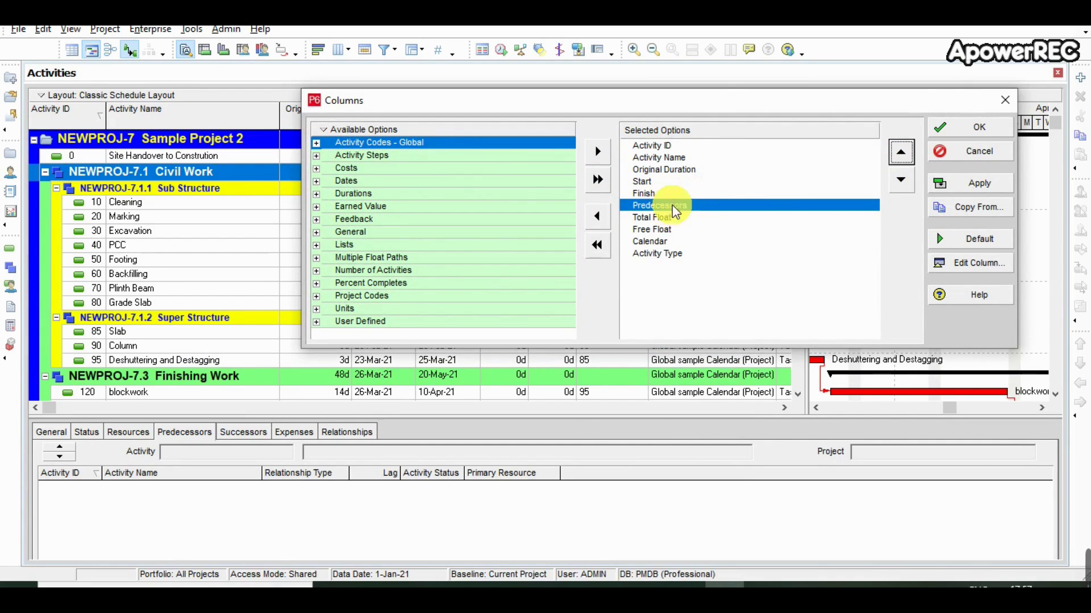
Move the Calendar column directly after Predecessors, and enlarge the activity table to show every column through Activity Type.
click(670, 242)
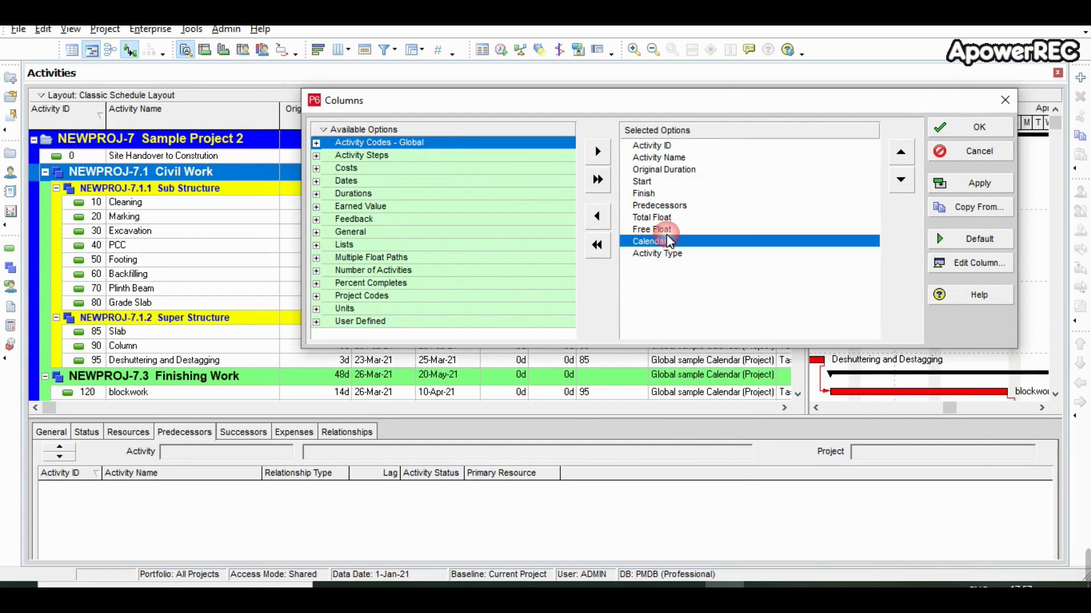
click(901, 151)
click(901, 151)
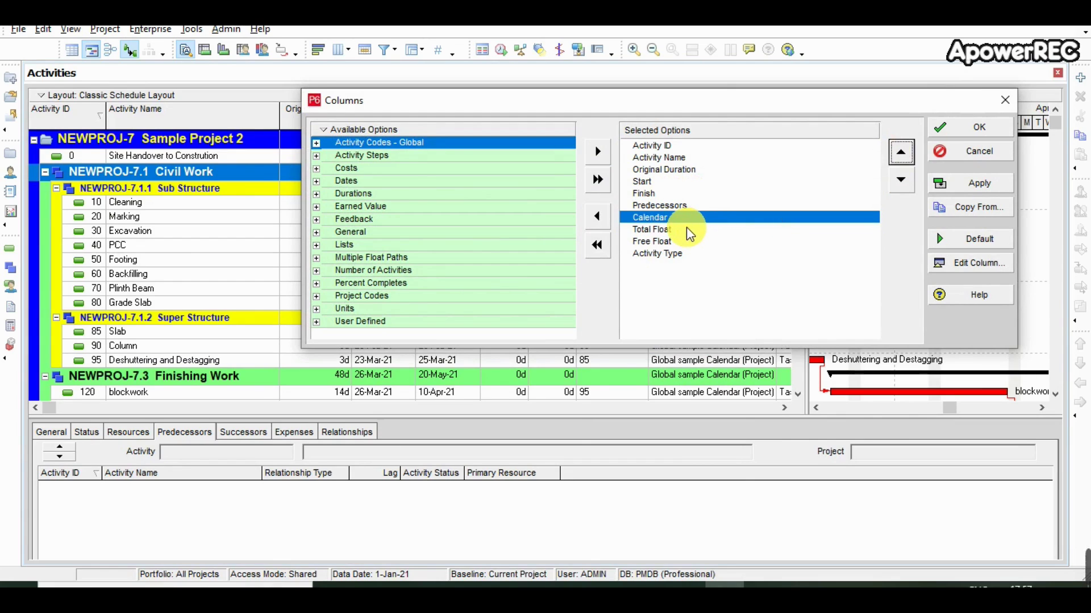
click(652, 229)
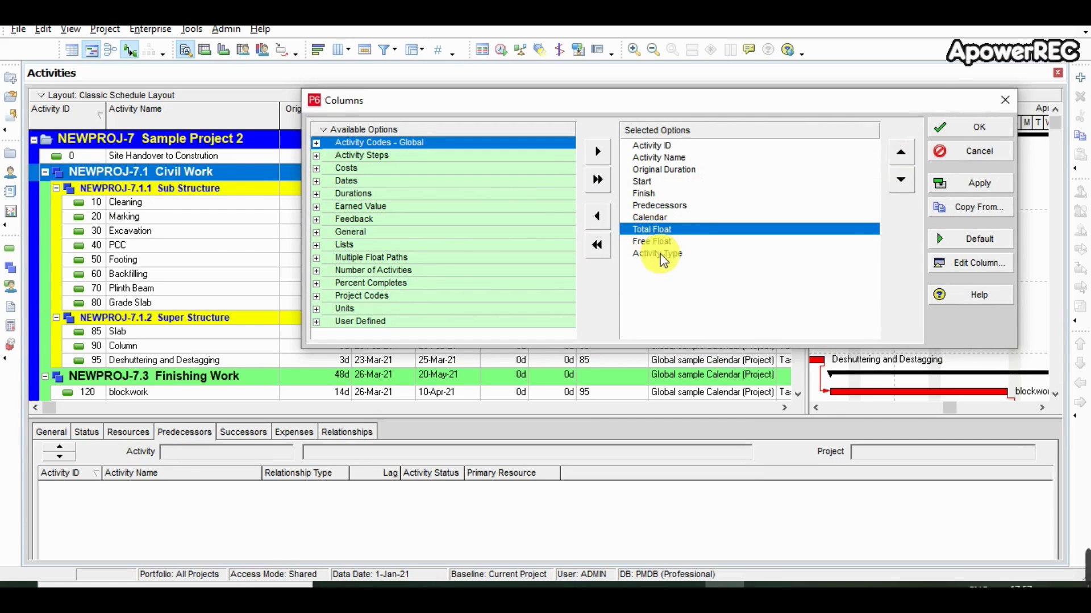
click(655, 242)
click(660, 254)
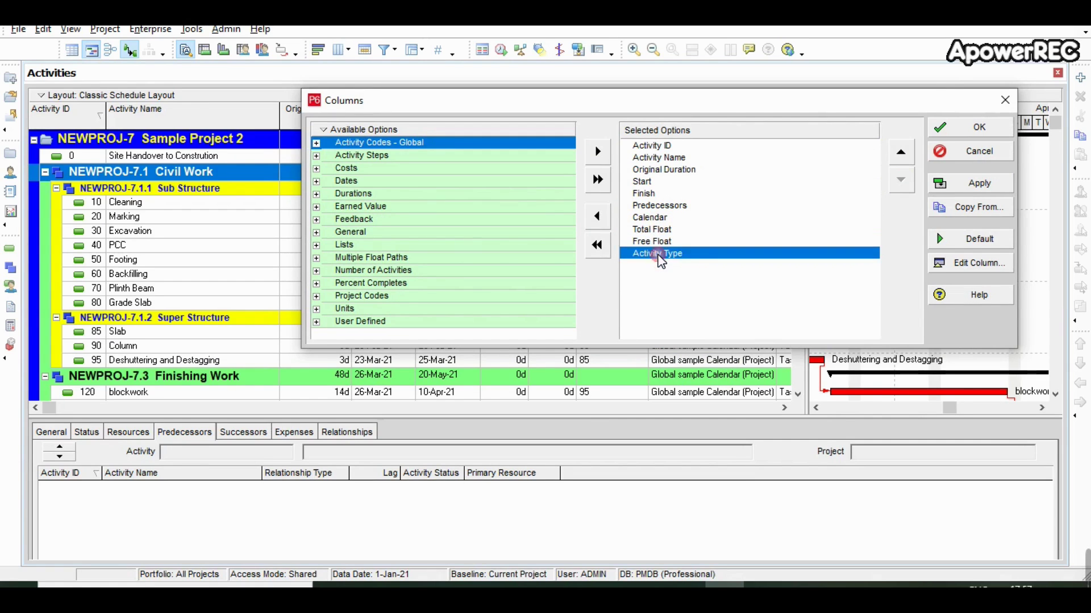
click(958, 127)
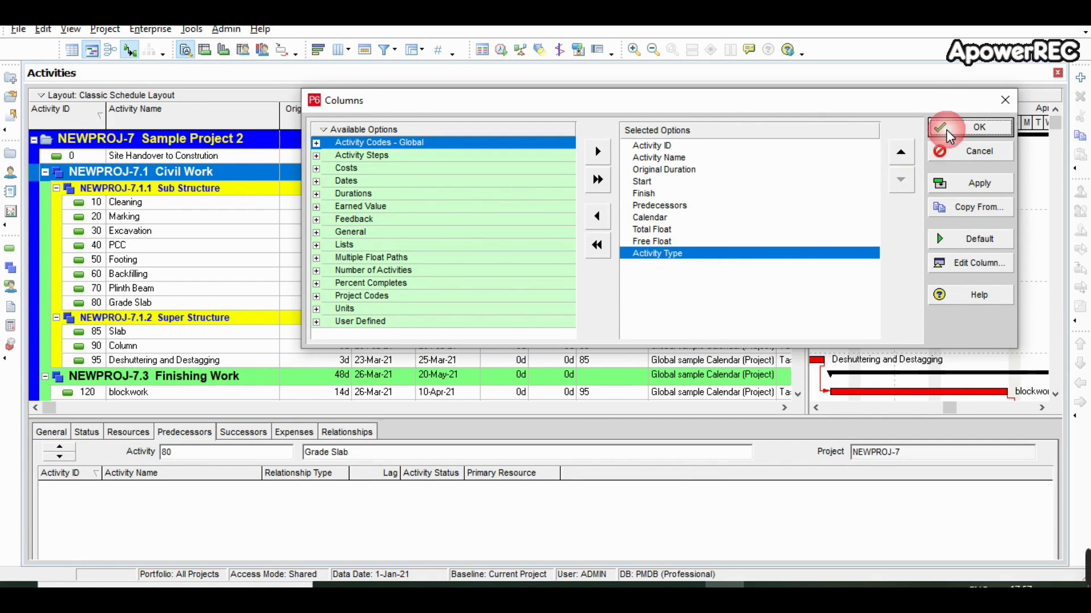
drag(811, 214, 1013, 222)
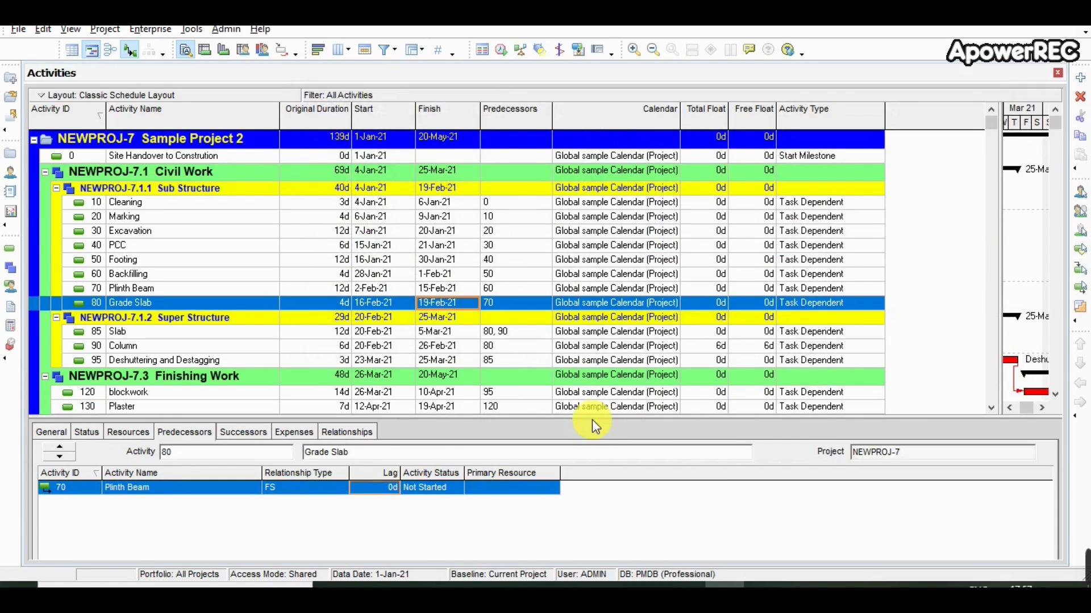
drag(604, 425, 604, 530)
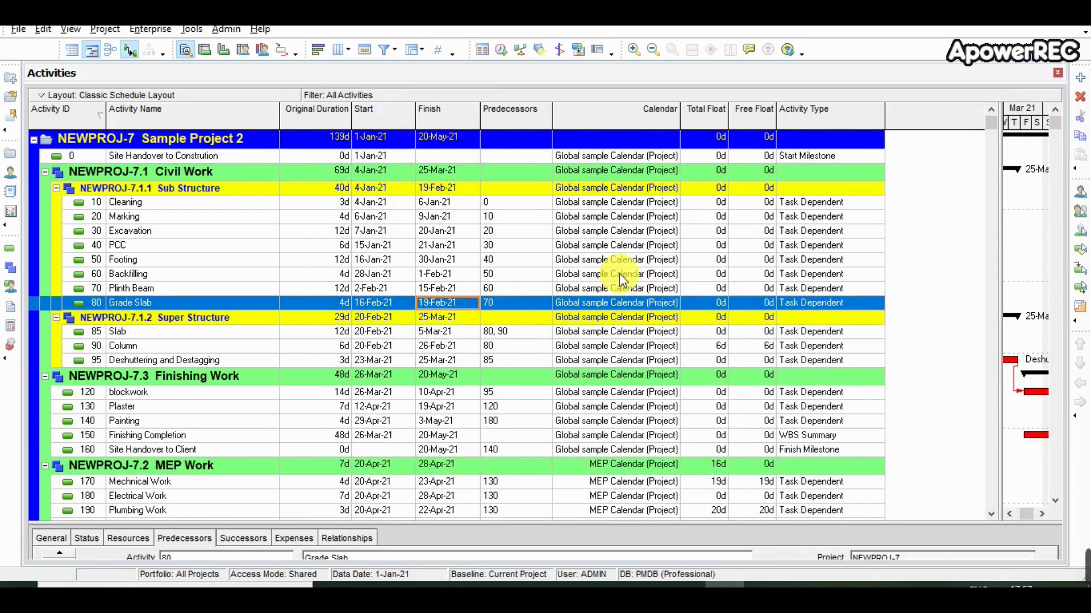
Print all pages of the schedule with Microsoft Print to PDF, saving the file as "sample Project R1".
click(20, 34)
click(62, 160)
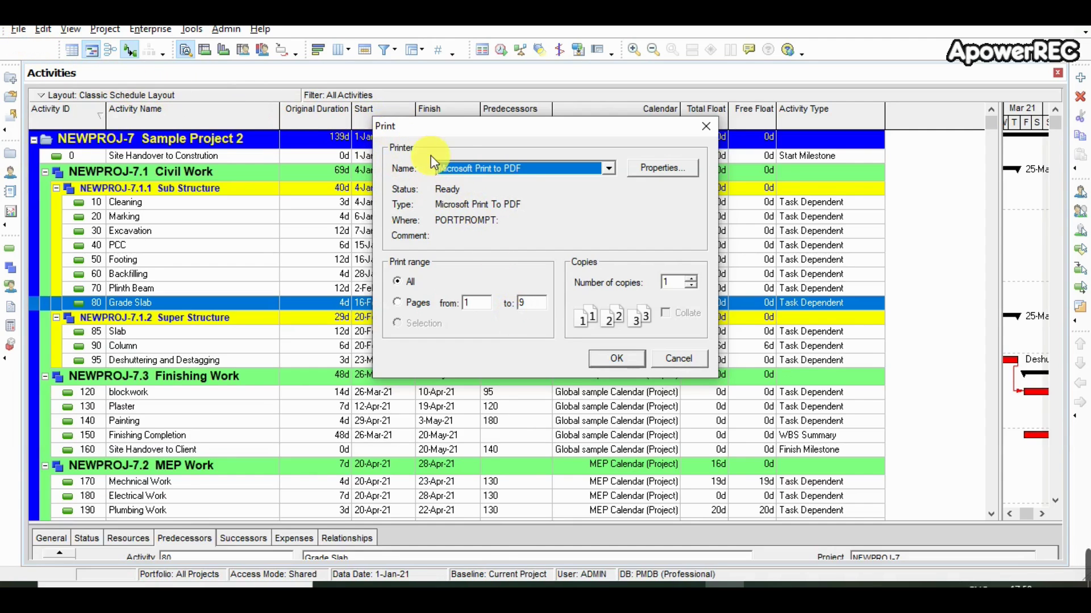
click(632, 358)
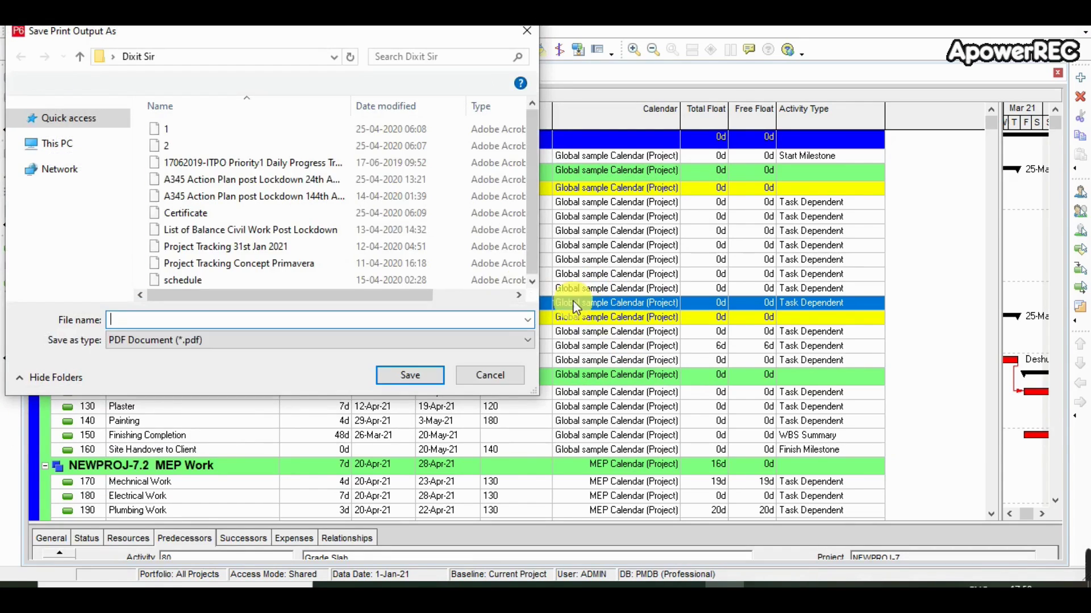
text(sample Pro)
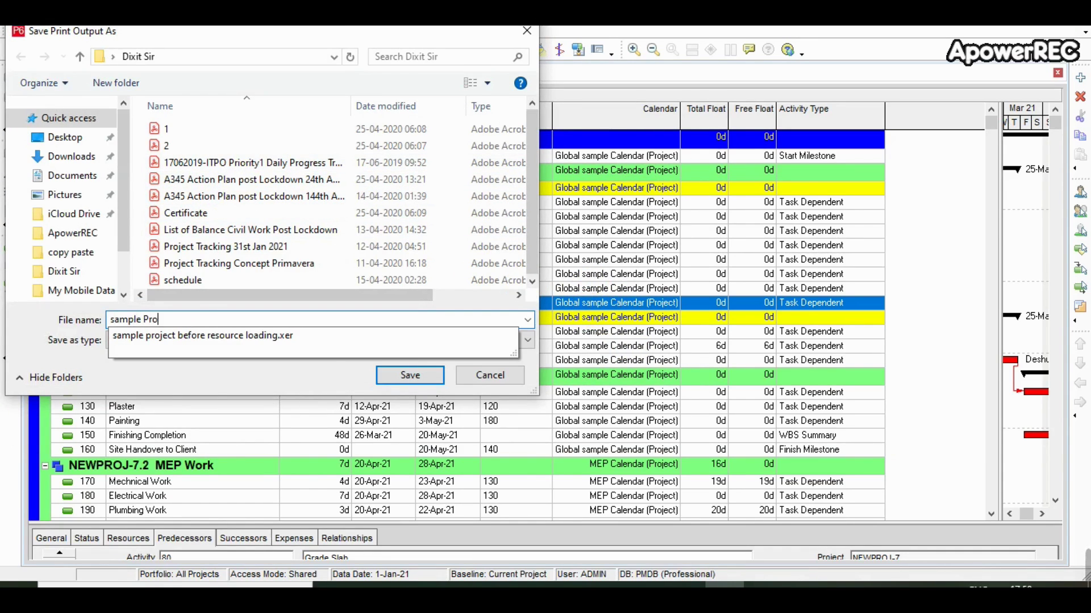
text(ject)
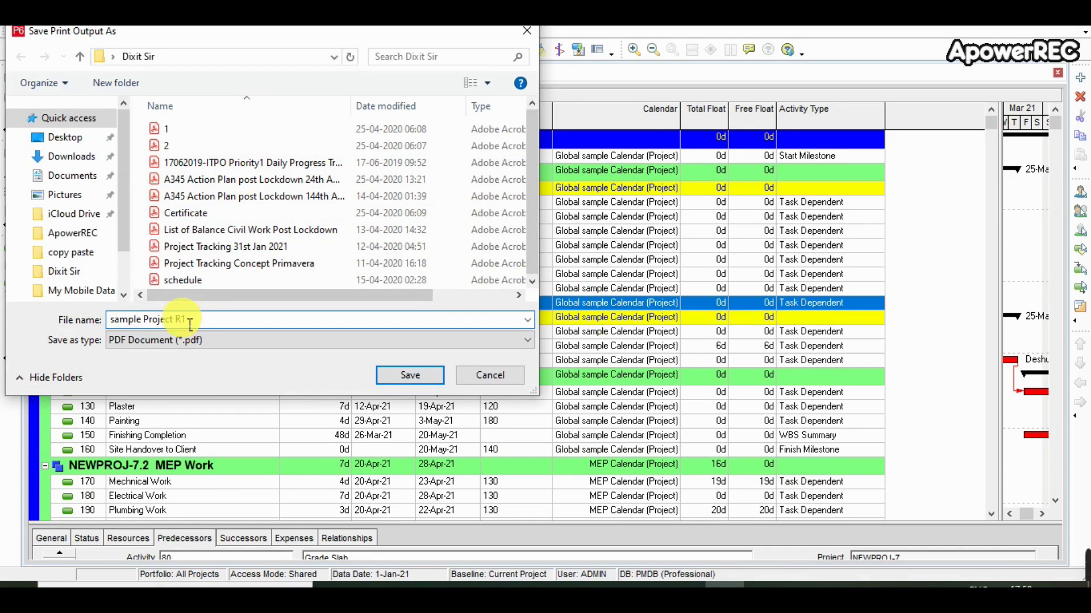
text( R1)
click(392, 377)
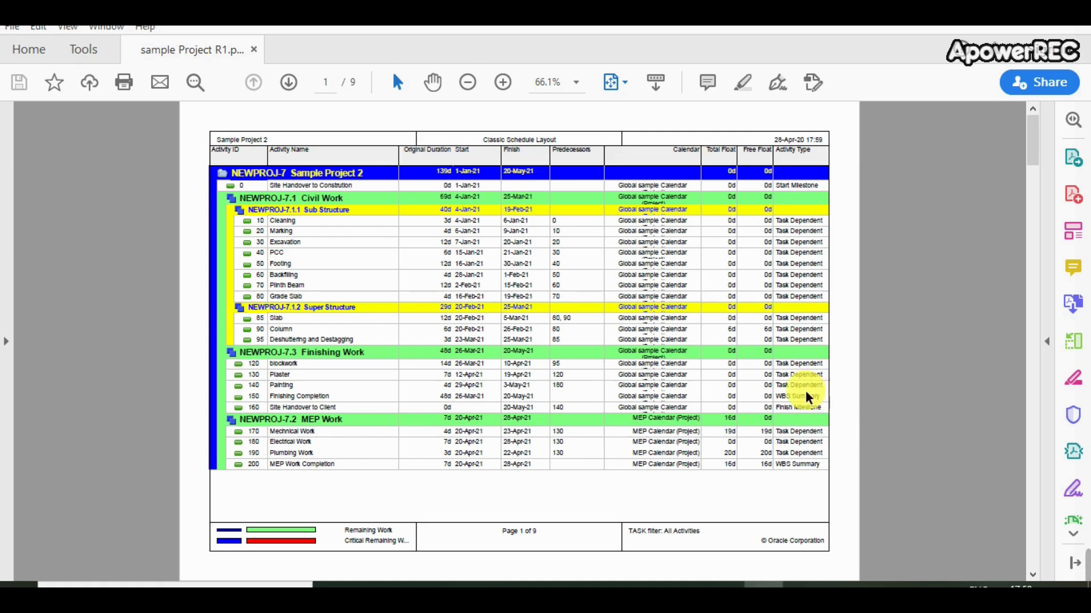
Enlarge the first page of the sample Project R1 PDF and review its activity rows and columns.
click(503, 82)
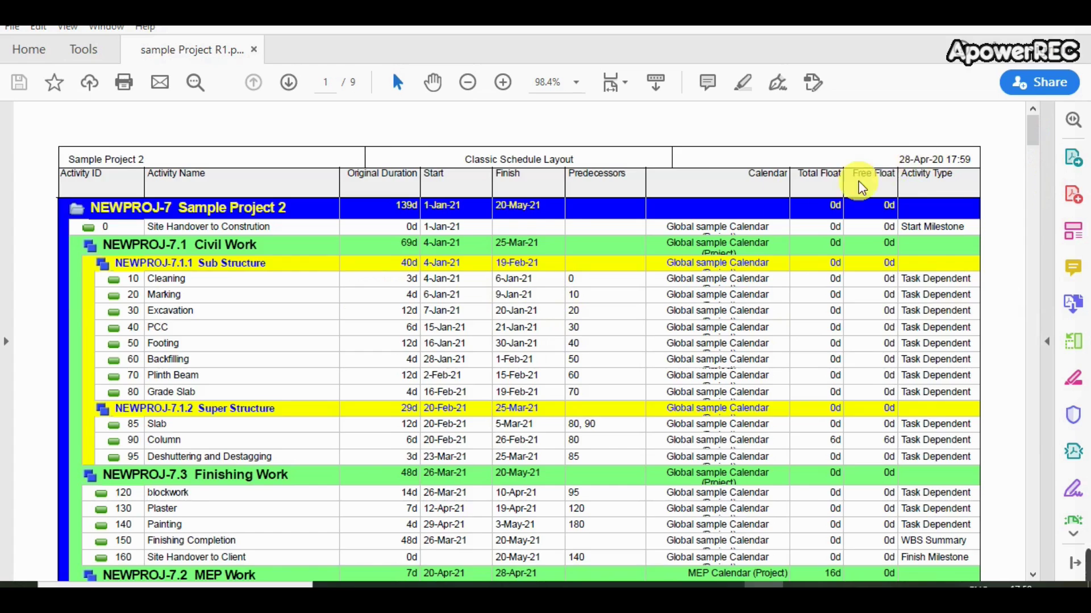
scroll(636, 246, down, 3)
click(1039, 170)
scroll(966, 226, up, 1)
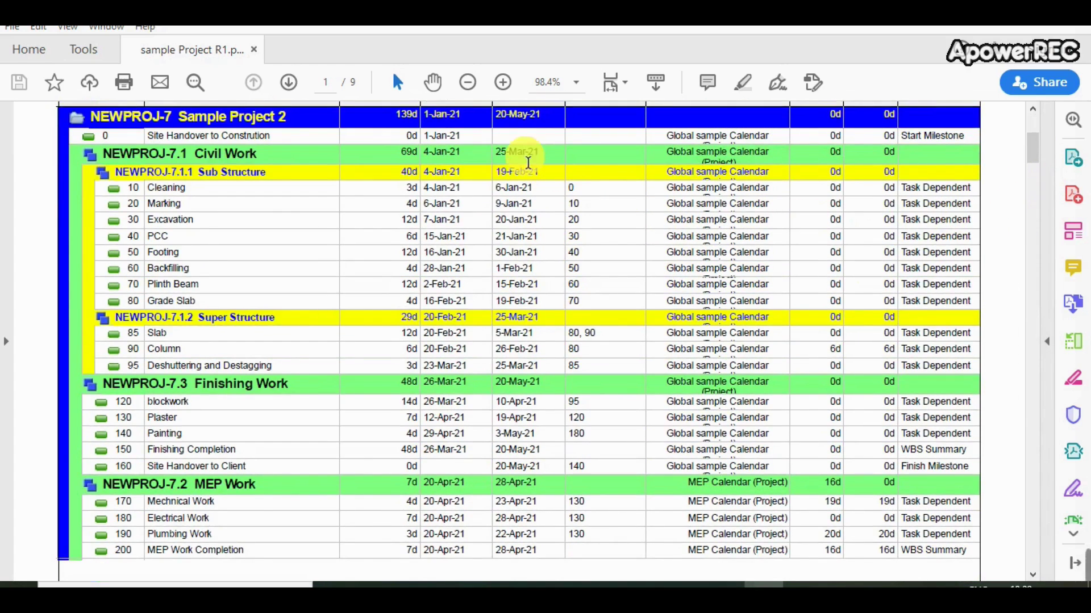